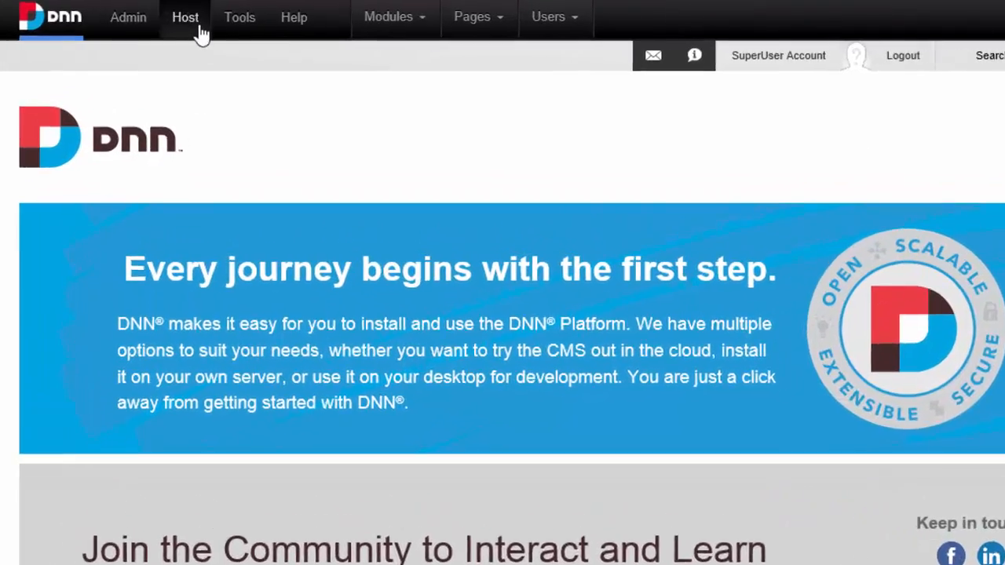
Step: Start adding a site in Site Management as a child site with the alias localhost:30733/look
mouse_move(186, 30)
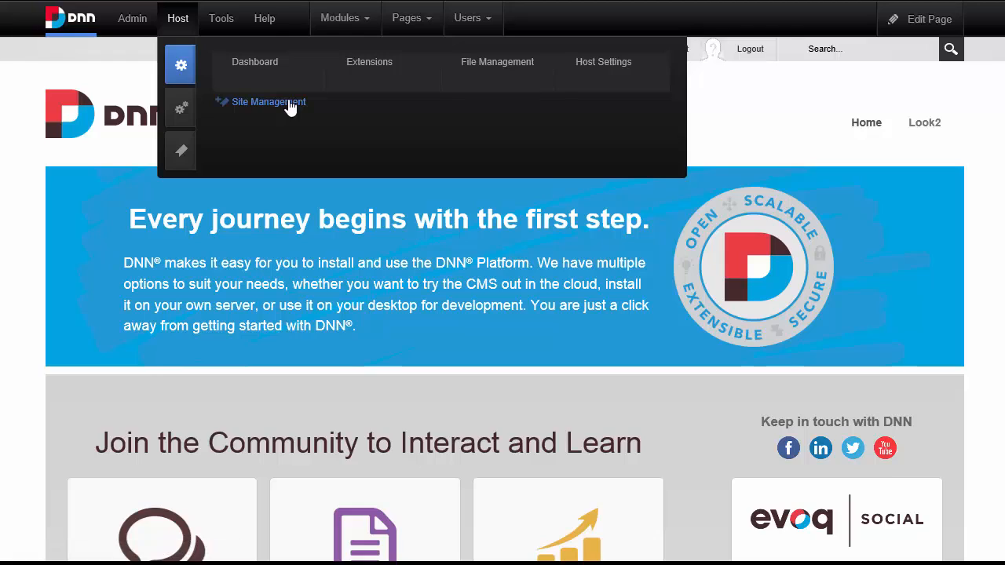
click(289, 108)
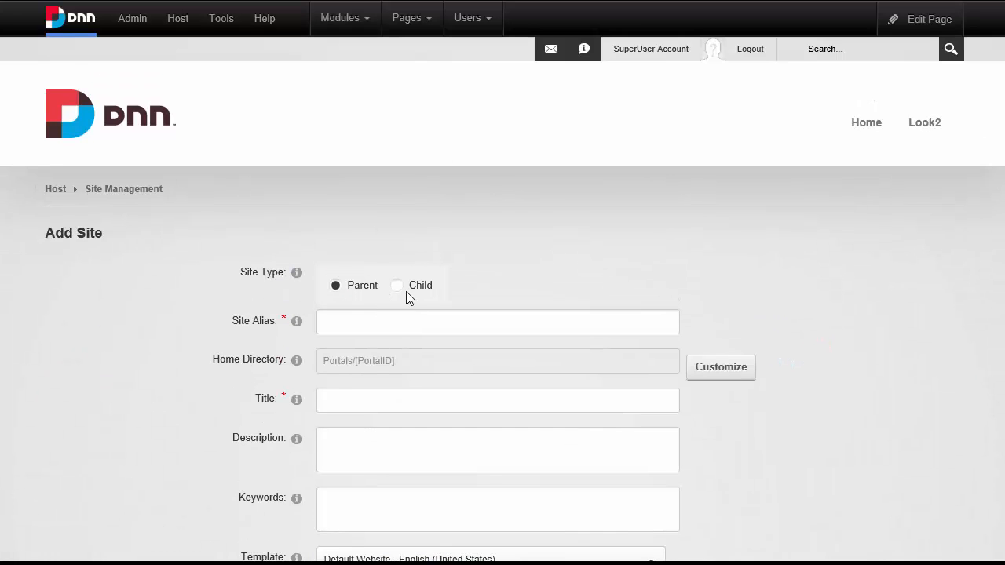
click(406, 291)
click(445, 323)
text(localhost:30733/lo)
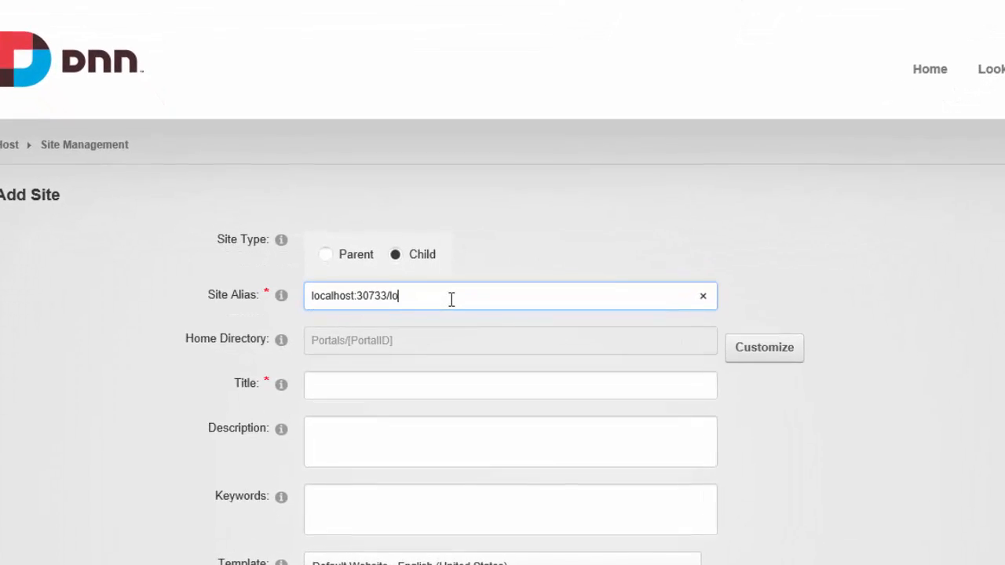
text(k)
Step: Title the new site Sharp Look and choose the Blank Website - English (United States) template
click(430, 381)
text(S)
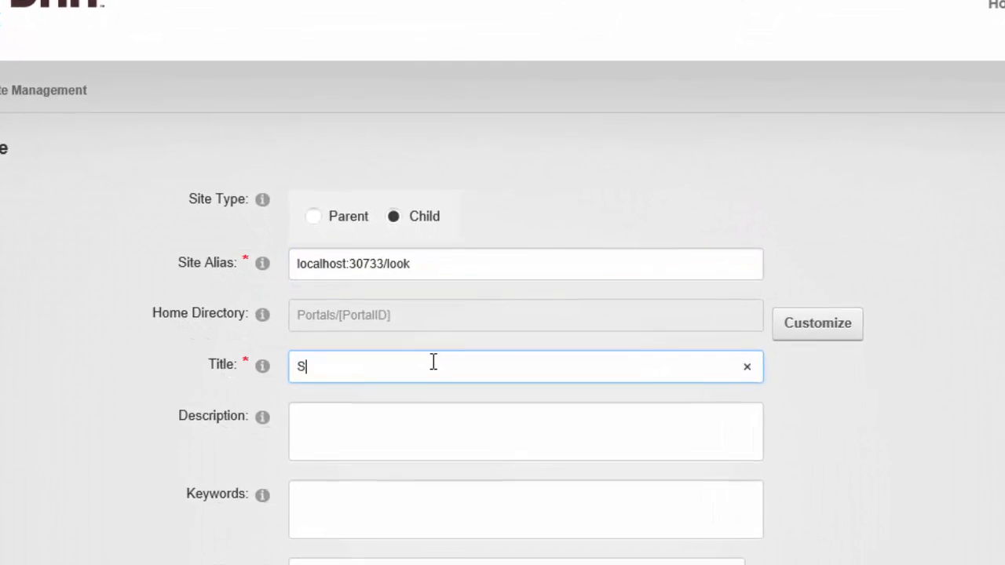
text(harp)
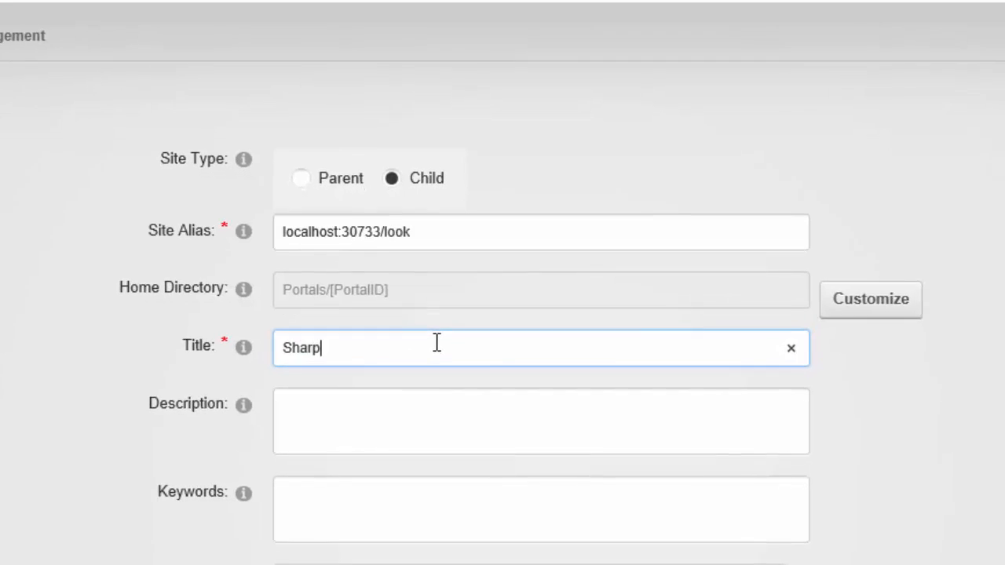
text( Look)
scroll(438, 333, down, 5)
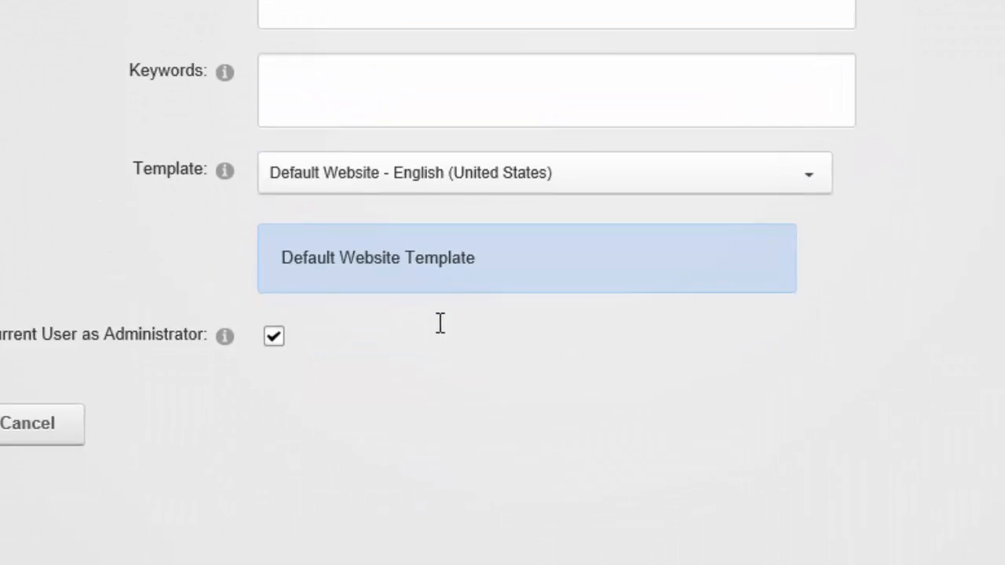
click(387, 175)
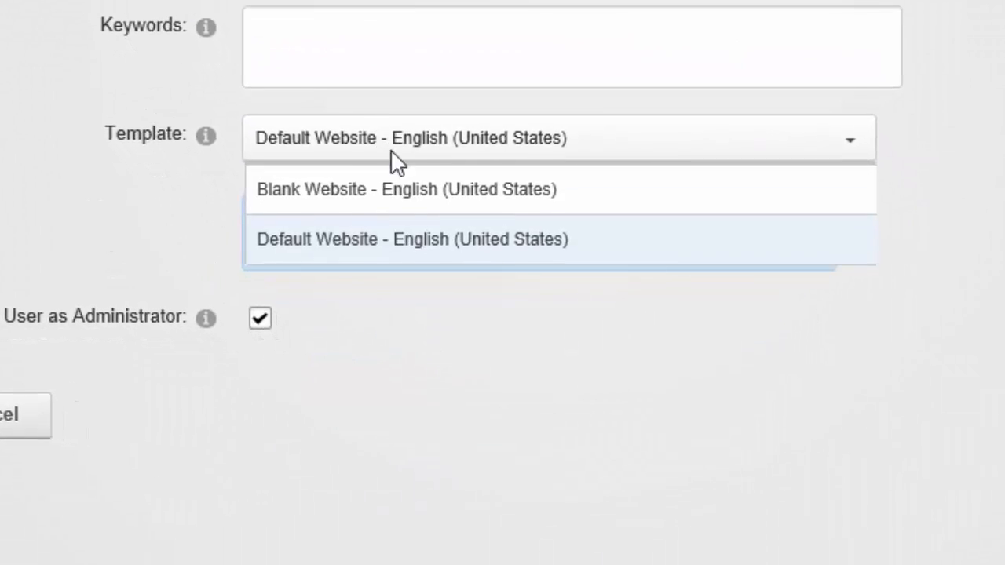
click(382, 192)
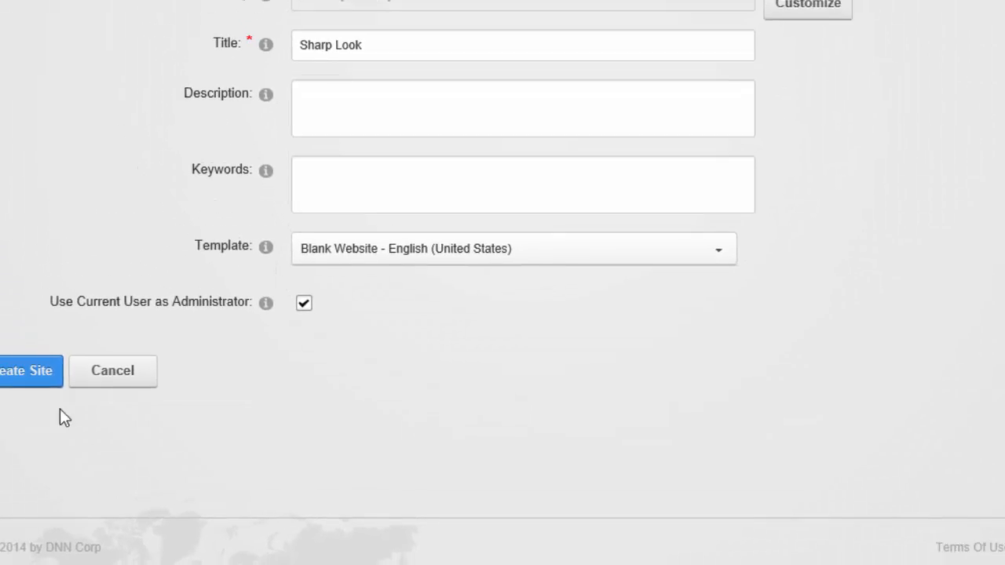
Step: Create the Sharp Look site and open it
click(32, 370)
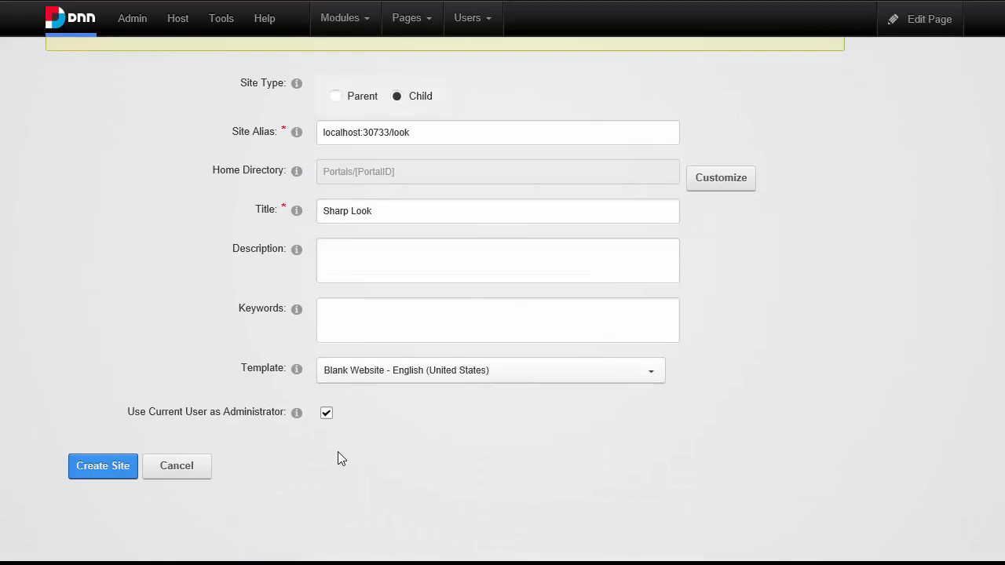
scroll(338, 458, up, 3)
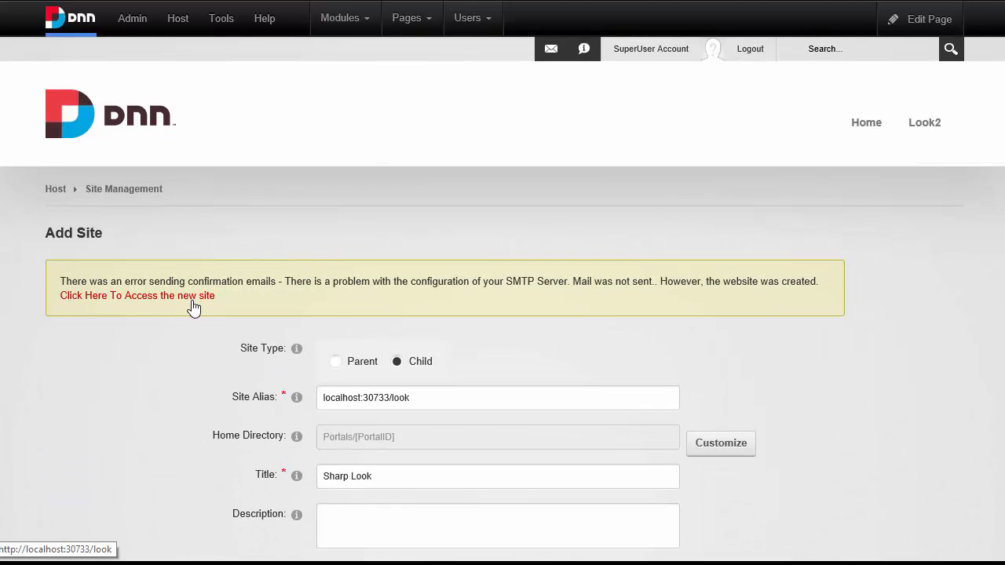
click(194, 297)
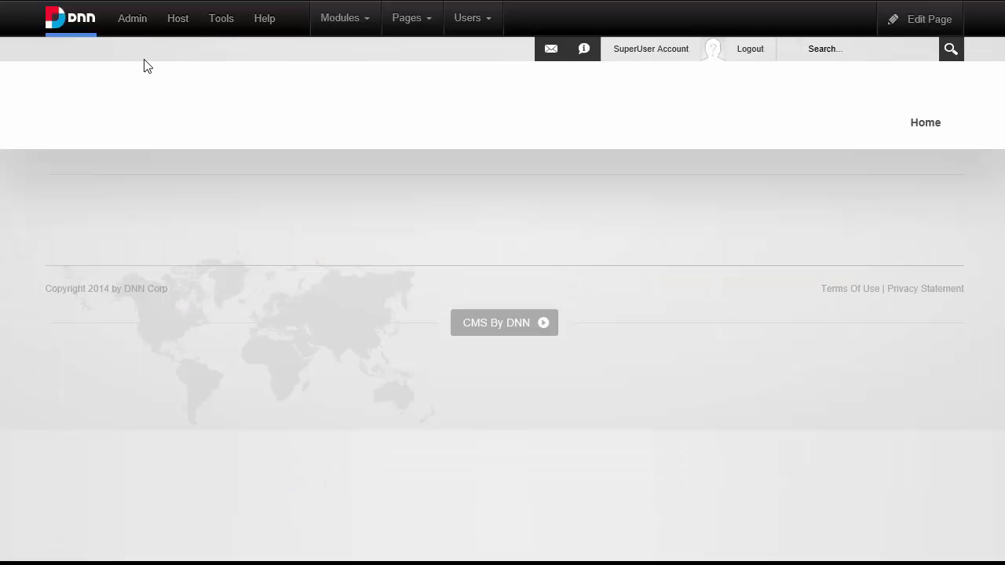
Step: Open the new site's Site Settings and expand the Appearance section
mouse_move(143, 35)
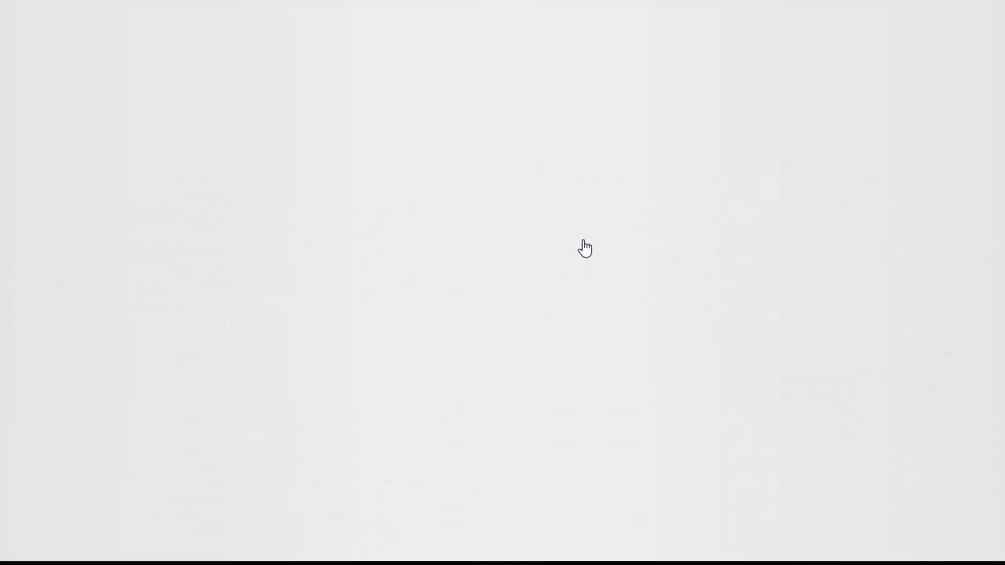
scroll(400, 314, down, 5)
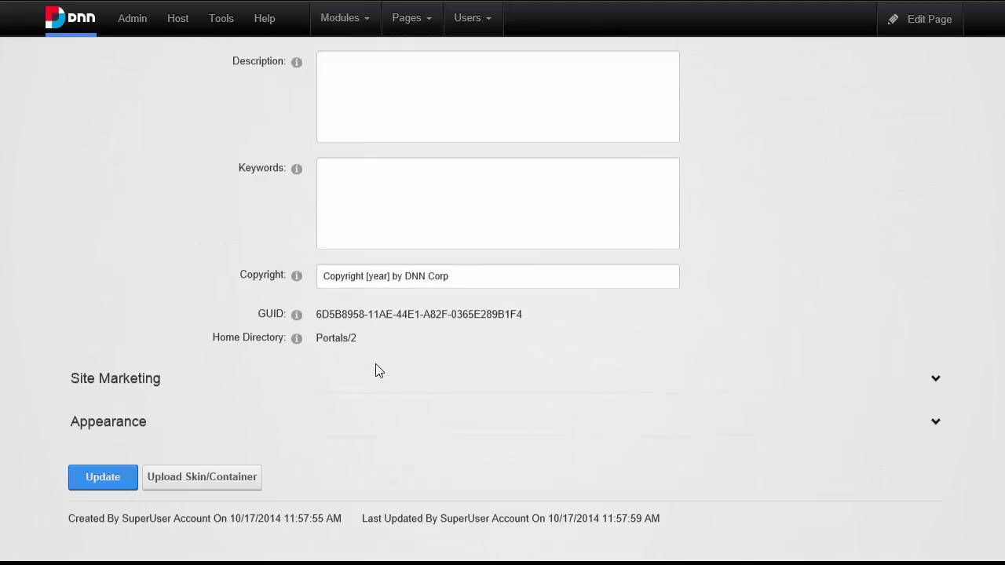
scroll(377, 370, up, 1)
scroll(321, 348, down, 2)
click(108, 353)
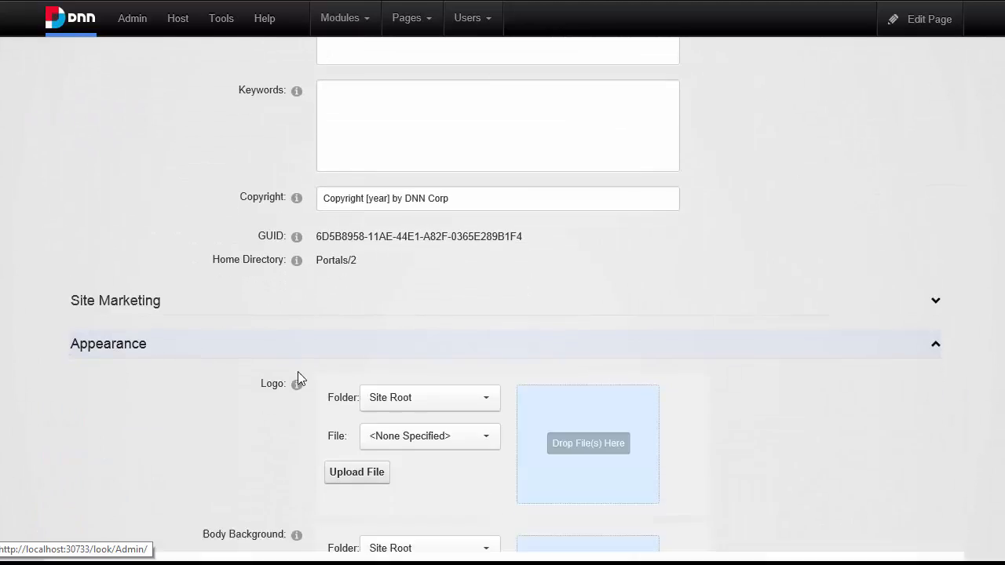
Step: Set both the site skin and the site container to Host: SharpLook
scroll(415, 340, down, 8)
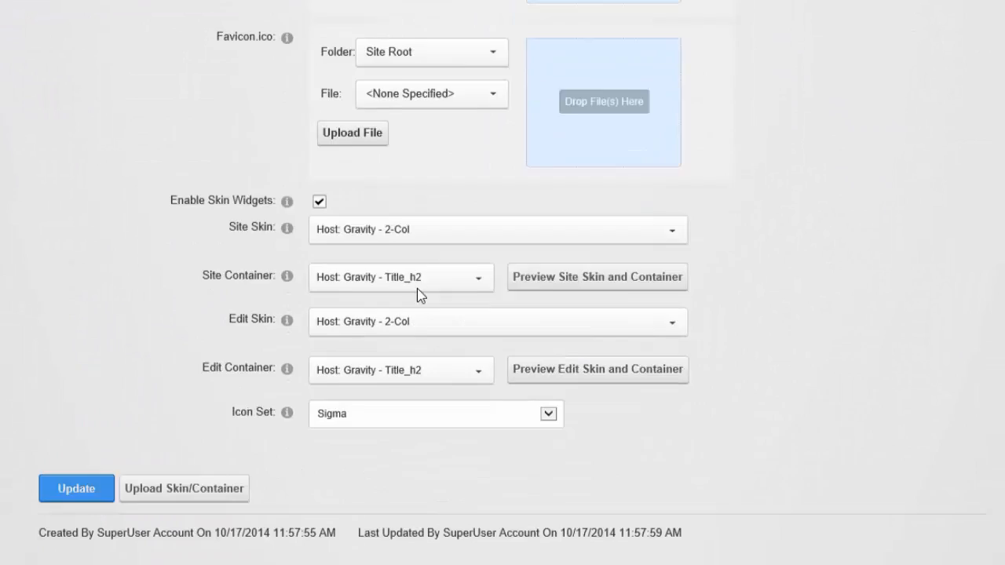
click(487, 232)
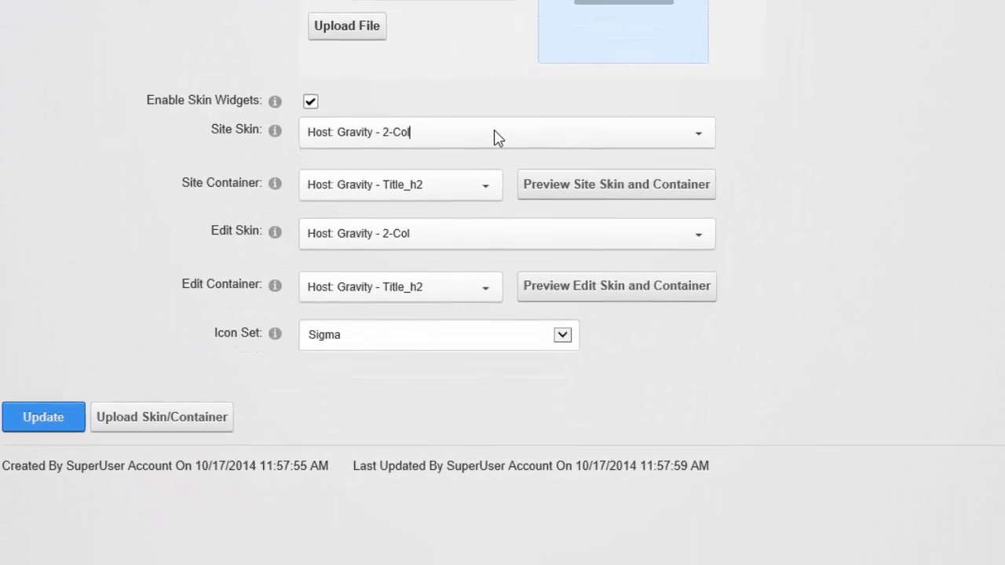
scroll(437, 169, down, 3)
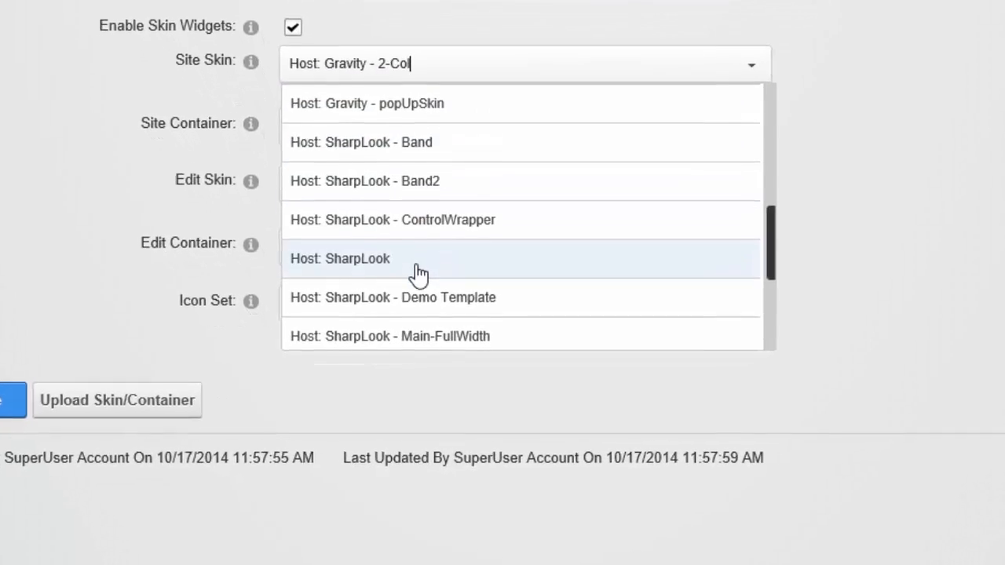
click(415, 284)
click(407, 102)
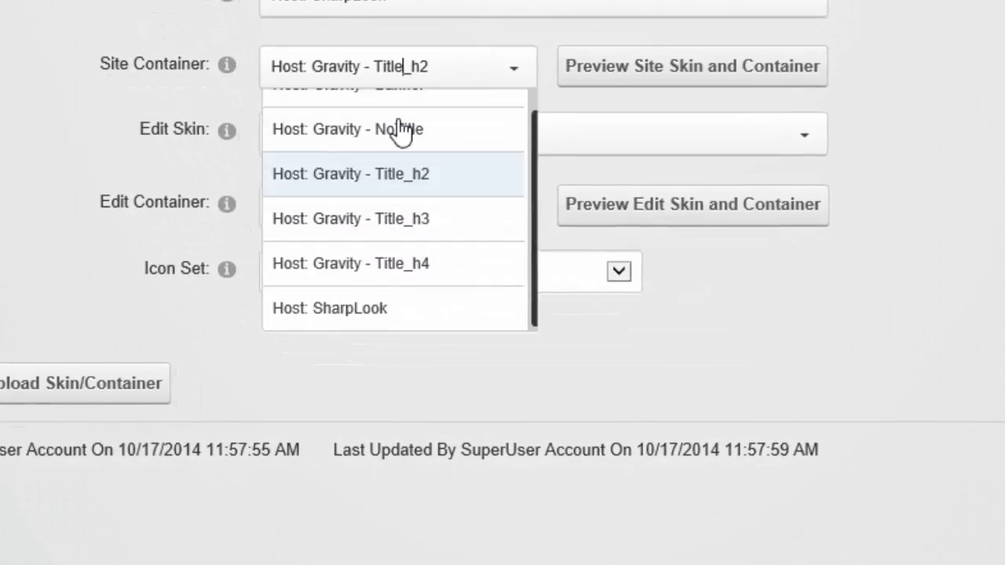
click(375, 381)
Step: Set both the edit skin and the edit container to Host: SharpLook and save the site settings
click(428, 97)
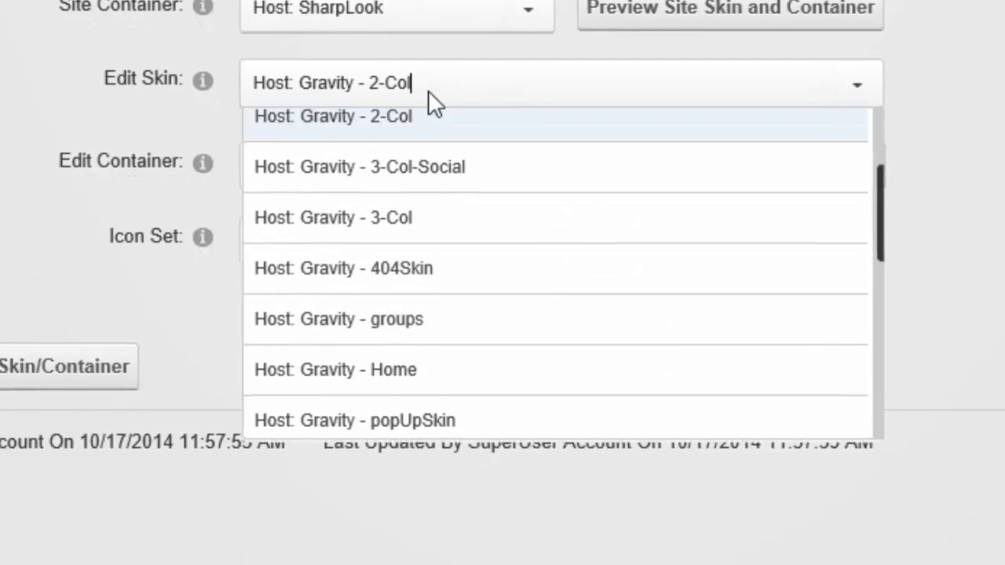
scroll(413, 338, down, 2)
scroll(414, 339, down, 3)
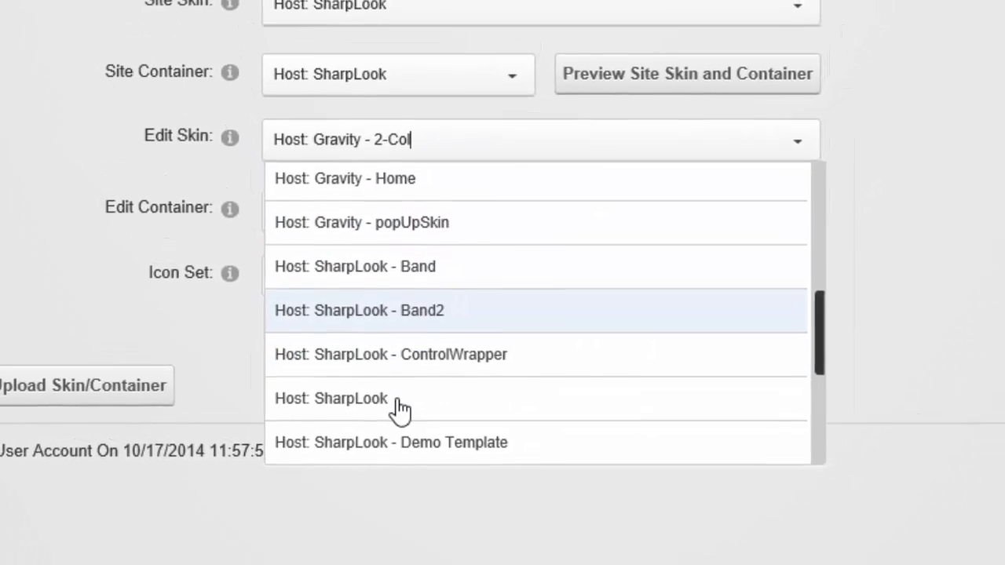
click(397, 408)
click(397, 239)
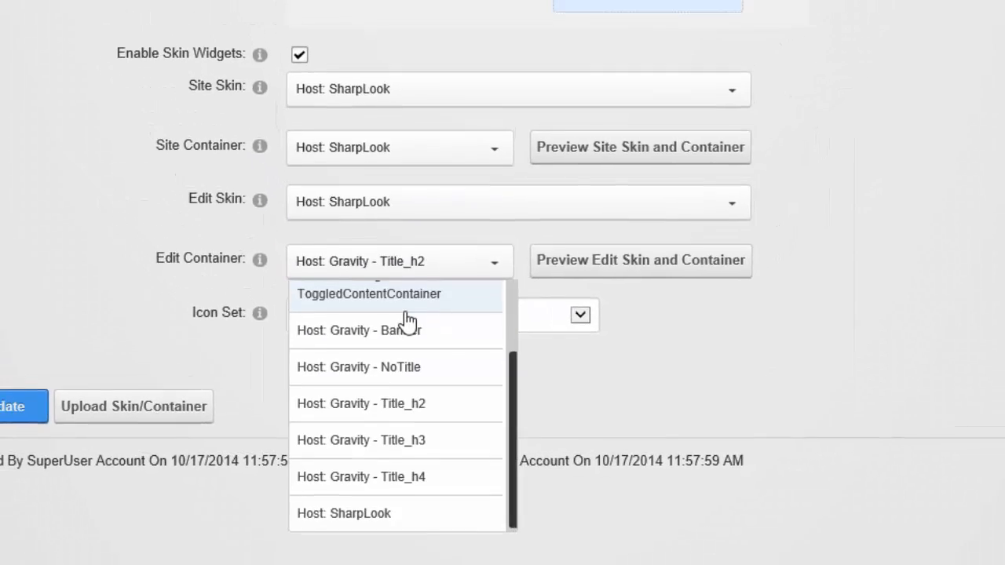
scroll(416, 337, down, 3)
click(431, 246)
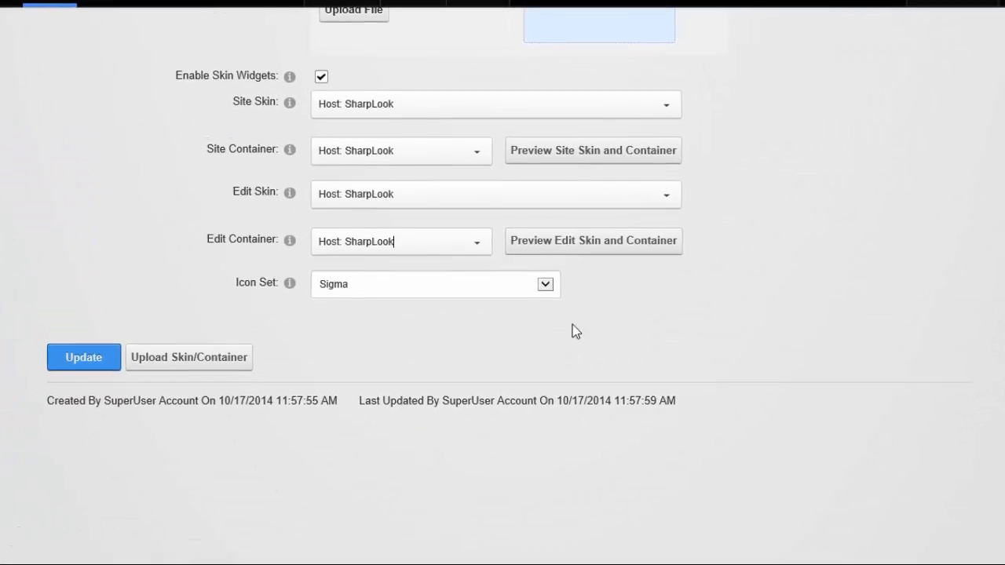
click(132, 371)
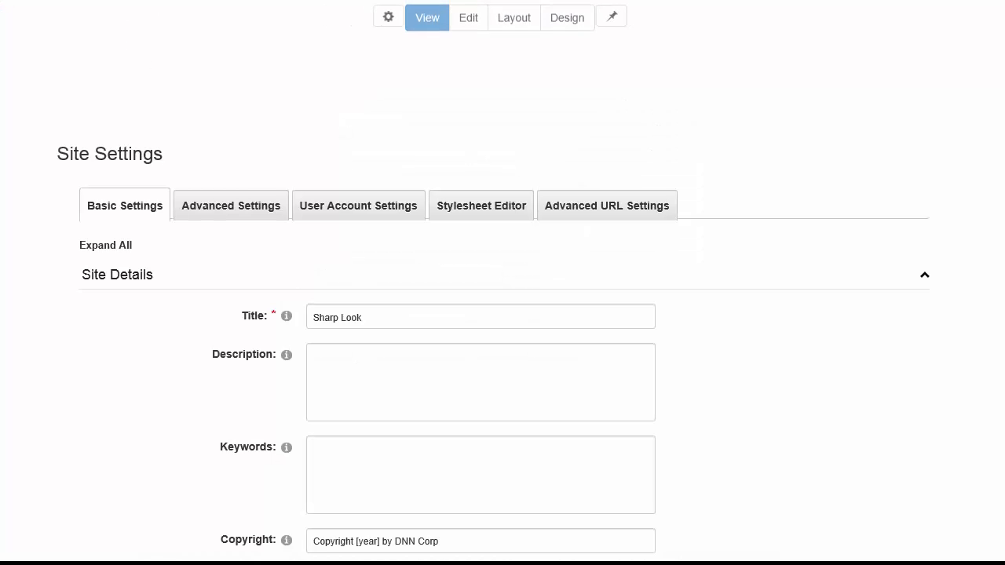
Step: Leave the site settings for the site's blank page and switch it to Layout mode
click(292, 5)
click(971, 5)
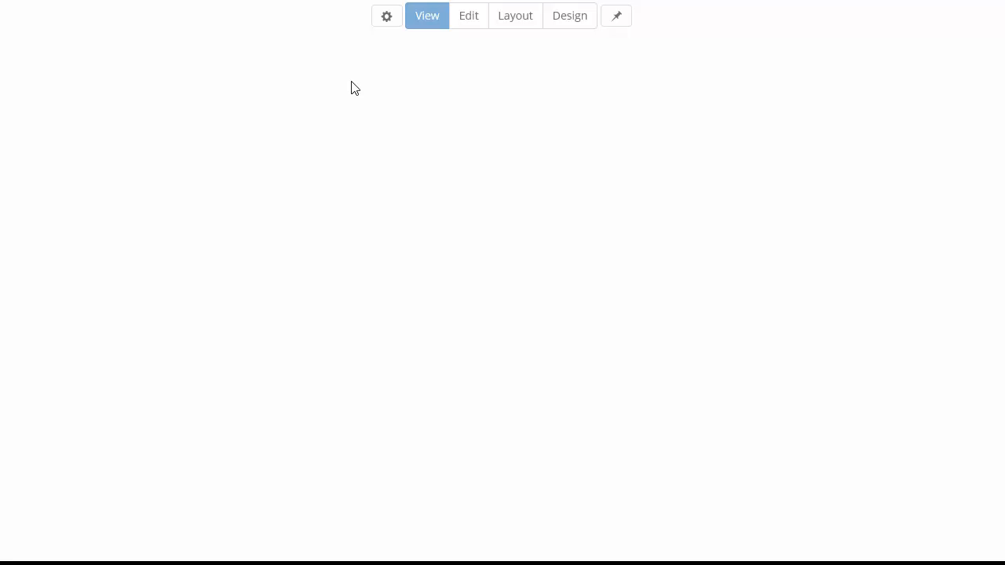
click(521, 14)
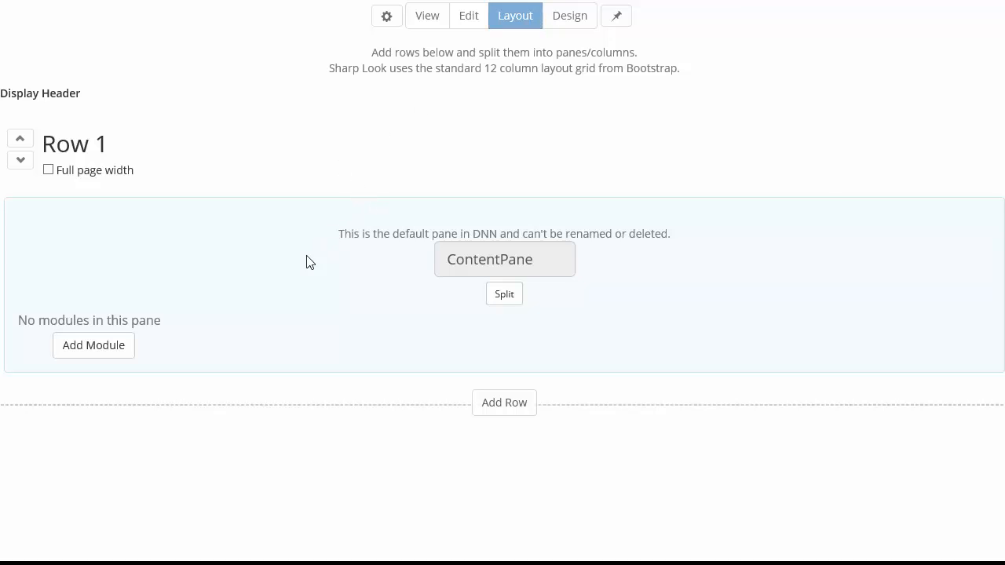
Step: Add a row with a pane named Header and move it above the ContentPane row
click(534, 404)
drag(550, 381, 408, 364)
text(Header)
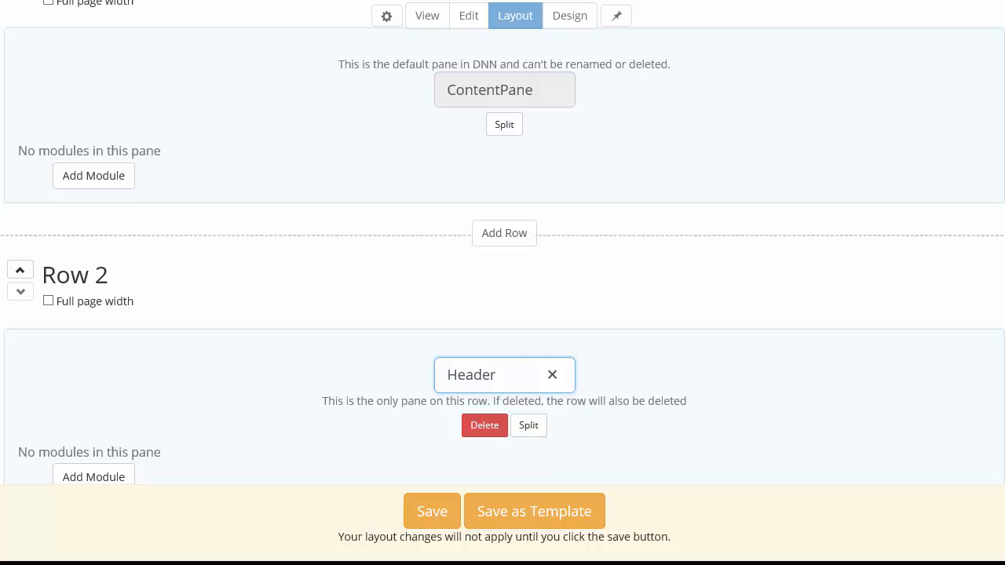
click(20, 269)
scroll(524, 270, up, 2)
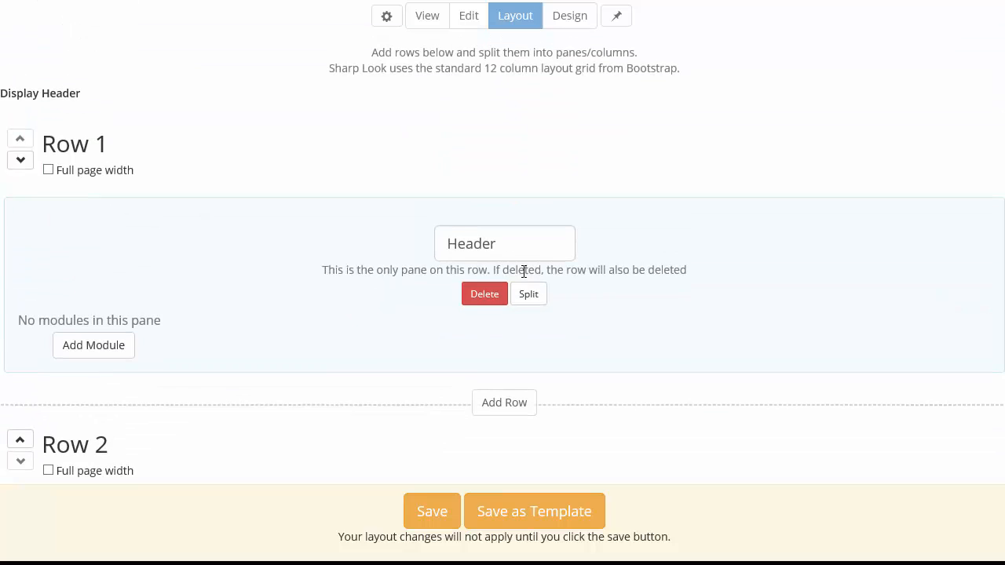
click(535, 230)
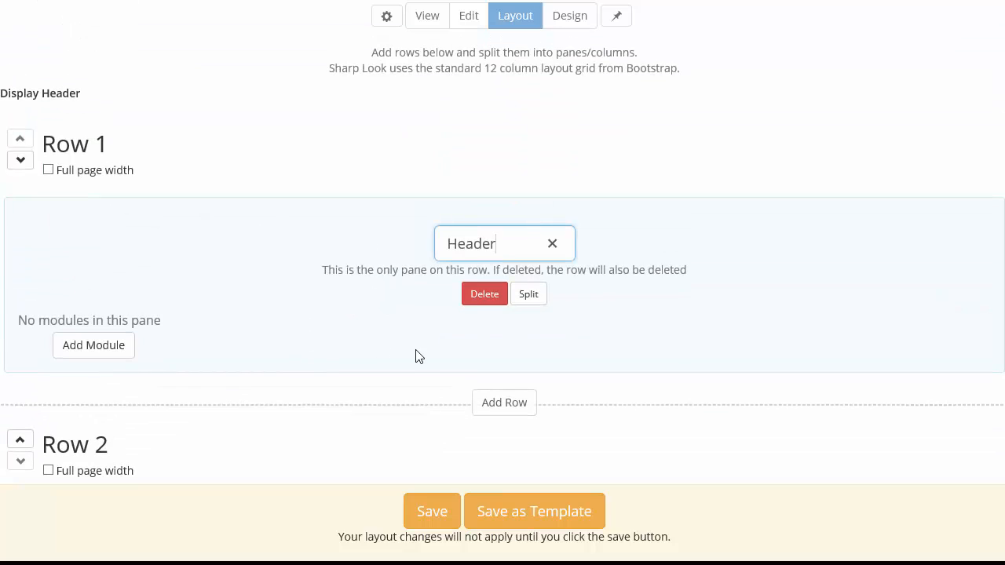
click(416, 357)
Step: Add a row between the Header and ContentPane rows and split it into two panes
scroll(440, 312, down, 1)
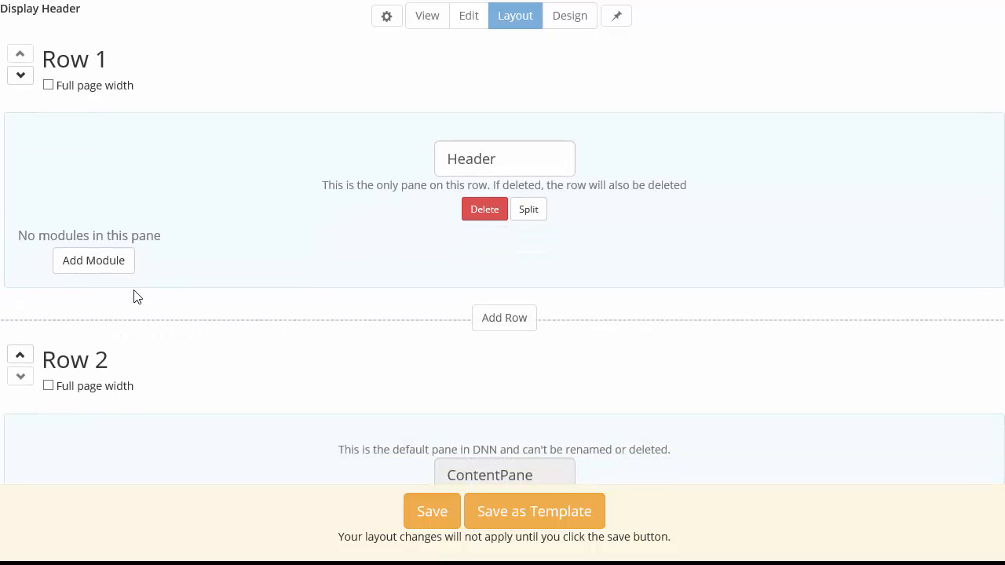
scroll(471, 330, down, 1)
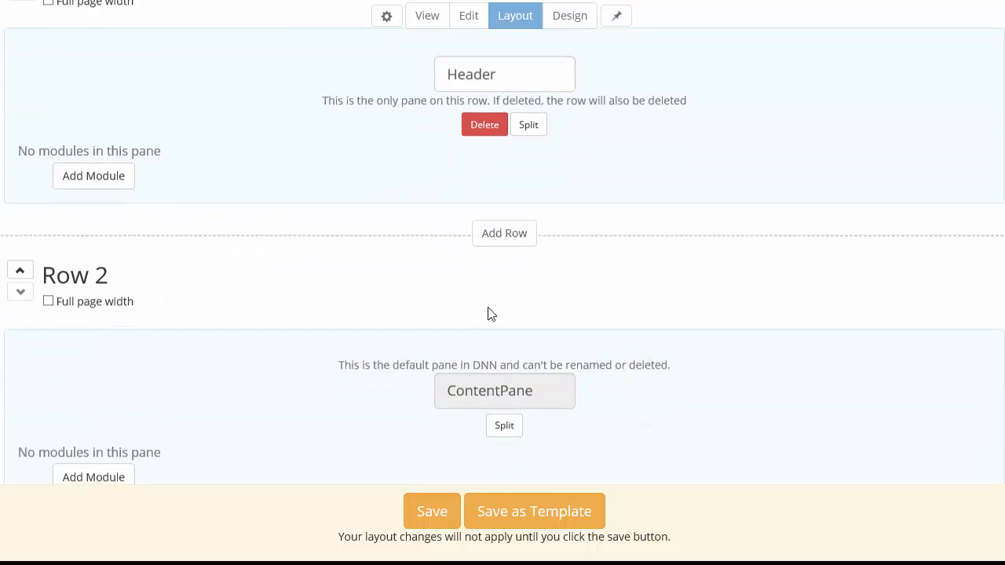
click(505, 247)
scroll(490, 258, down, 1)
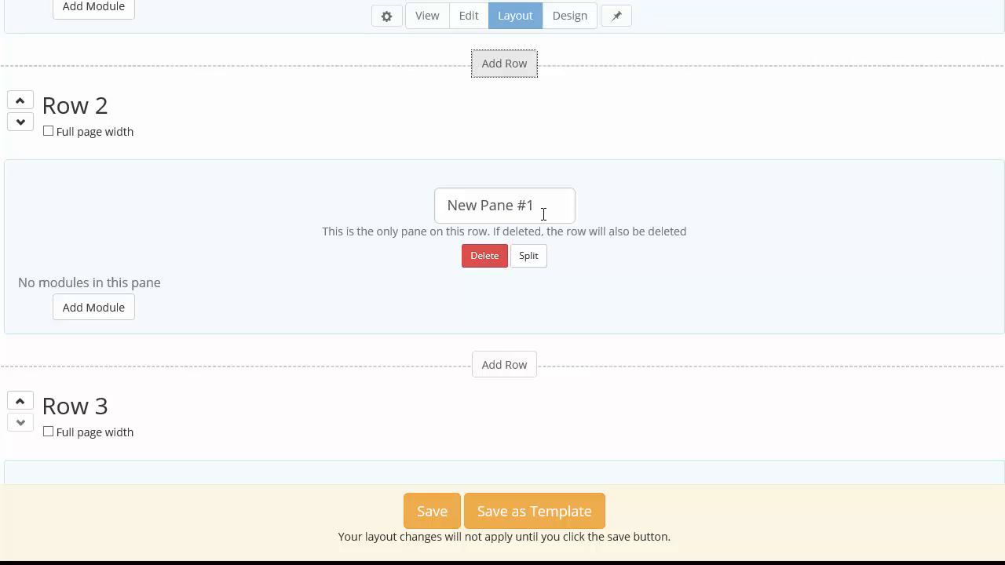
click(537, 257)
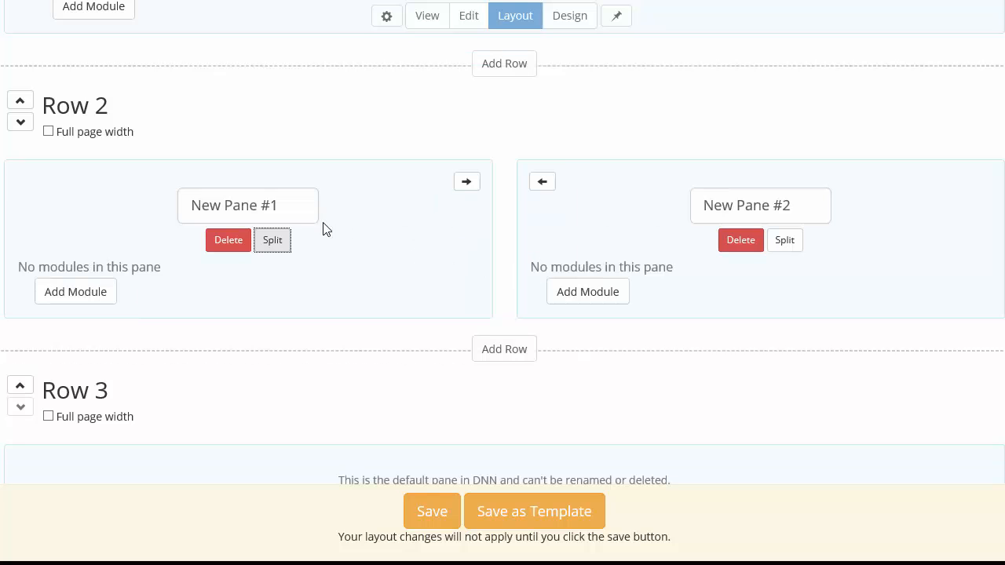
Step: Name the two panes in Row 2 TopLeft and TopRight, and widen TopLeft by one grid column
click(299, 206)
text(TopLef)
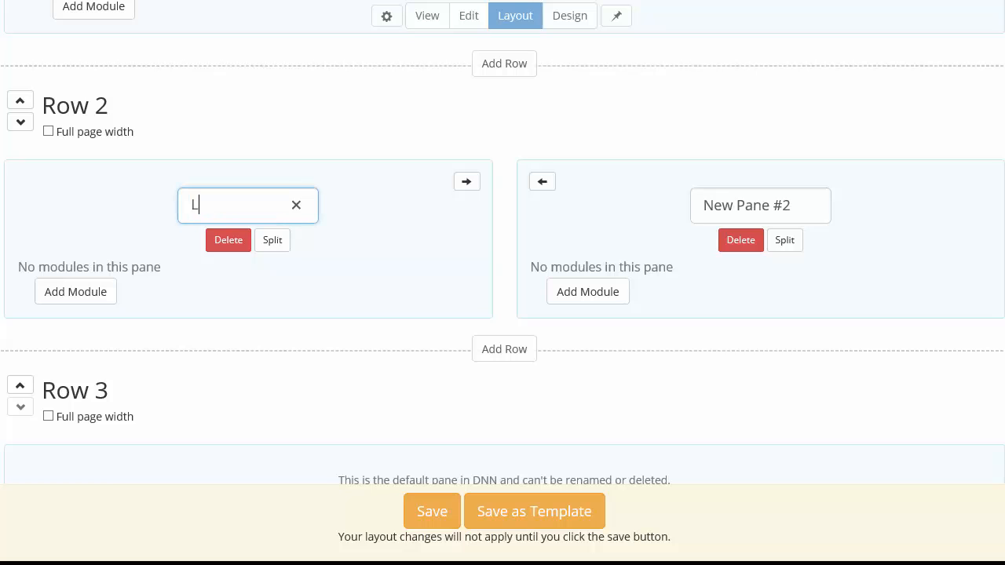
text(t)
click(763, 206)
text(TopRight)
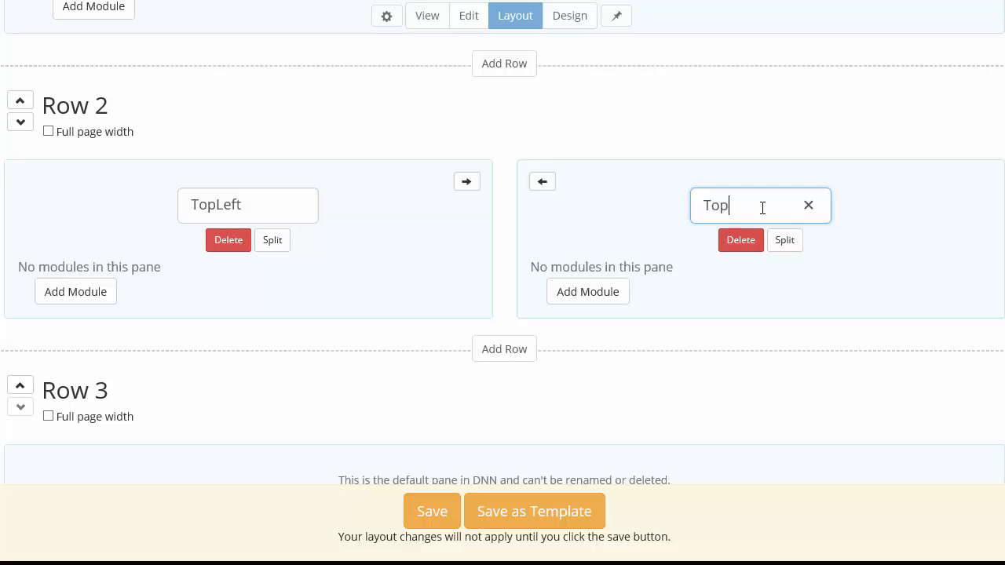
click(466, 181)
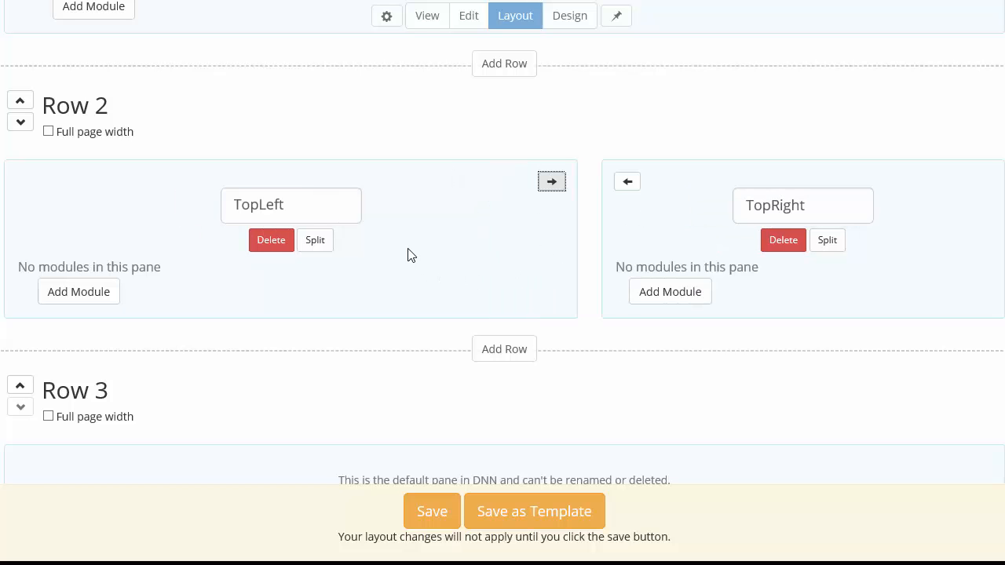
Step: Add a row between Row 2 and the ContentPane row, and name its pane FormPane
scroll(409, 259, up, 2)
scroll(408, 291, down, 1)
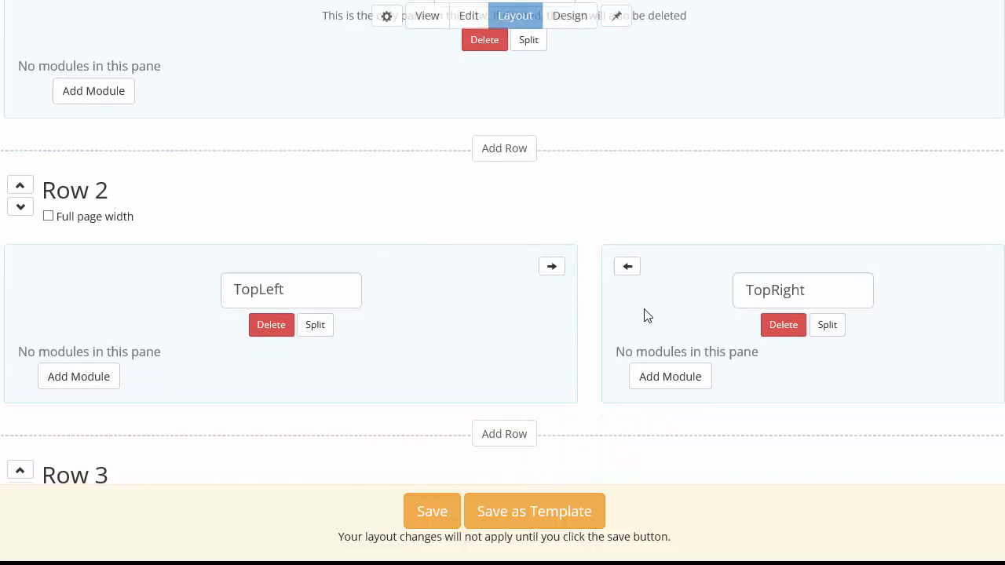
scroll(644, 316, down, 1)
scroll(633, 251, down, 1)
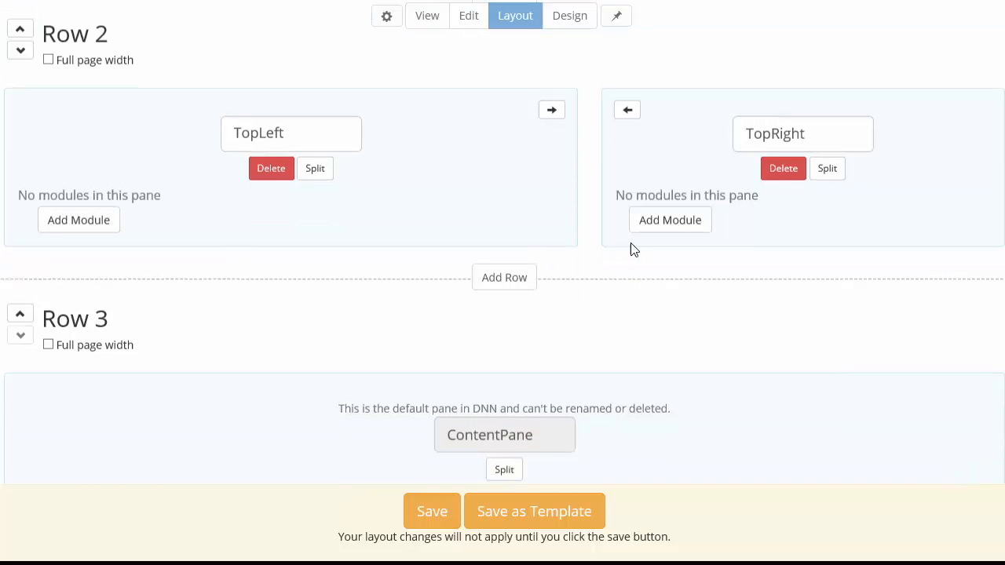
click(516, 273)
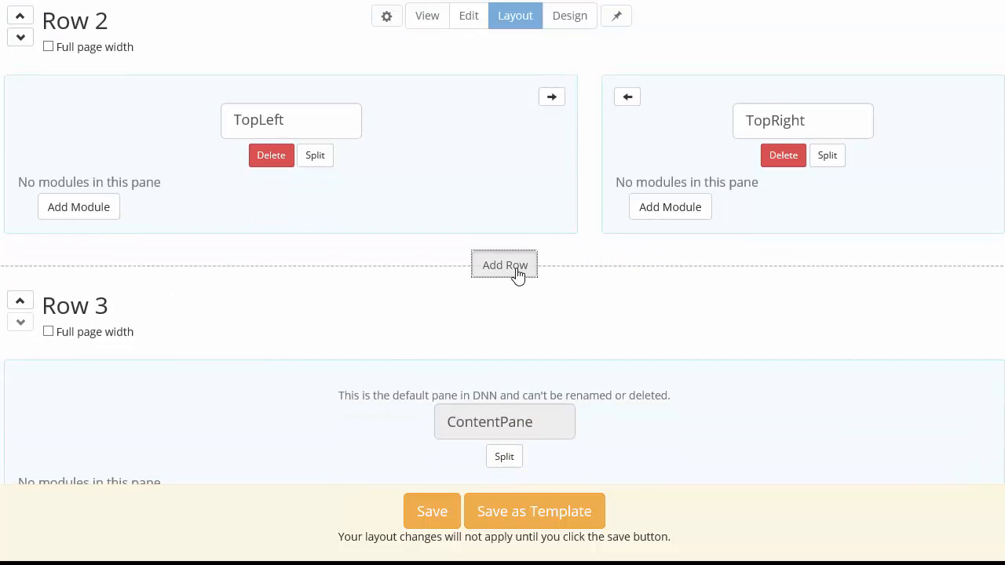
scroll(524, 299, down, 1)
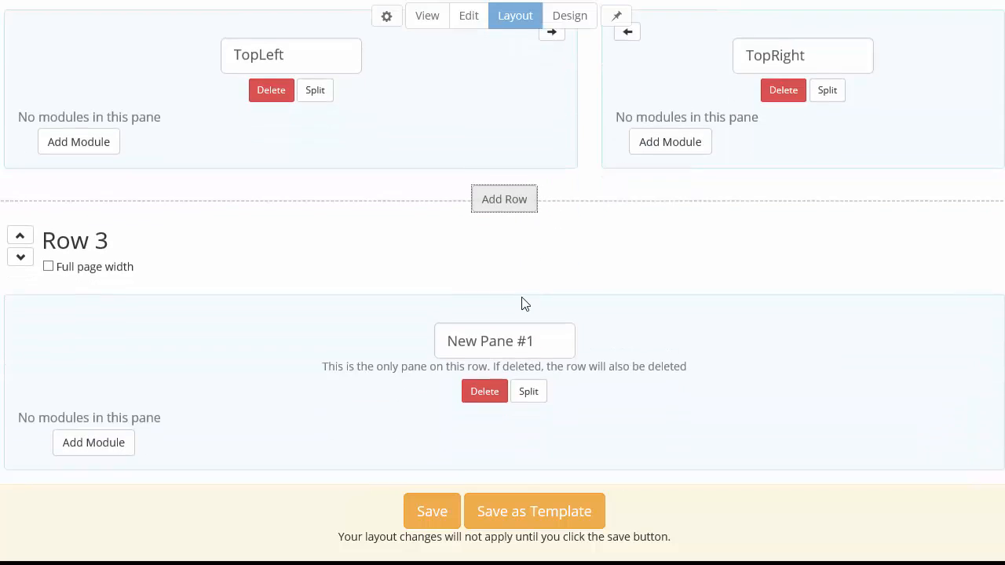
click(550, 330)
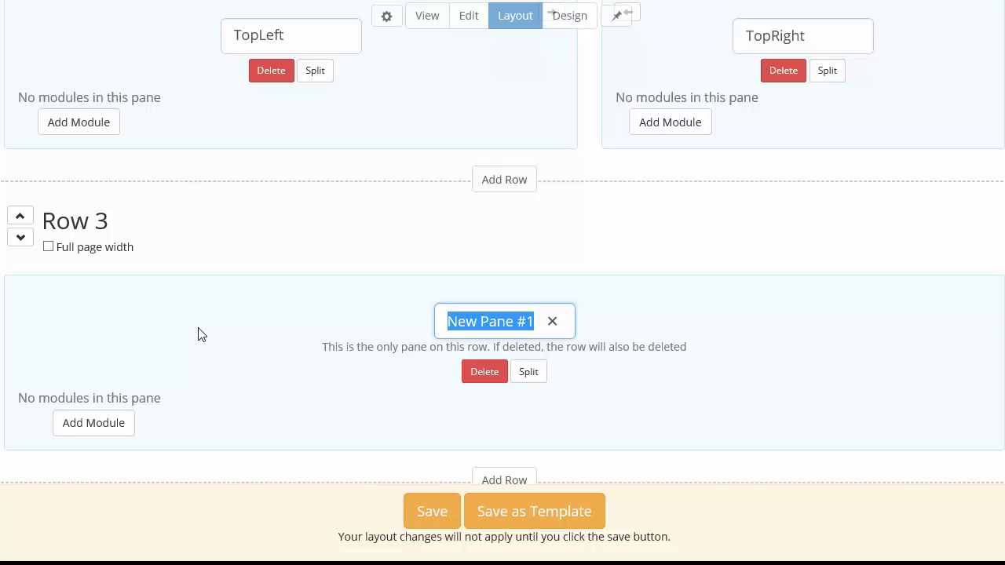
text(FormPane)
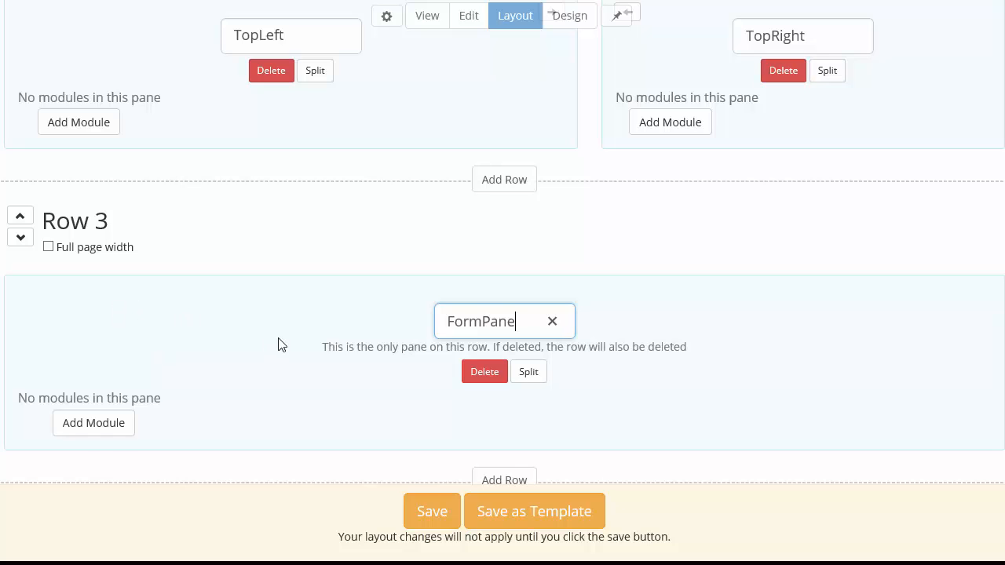
scroll(267, 299, down, 1)
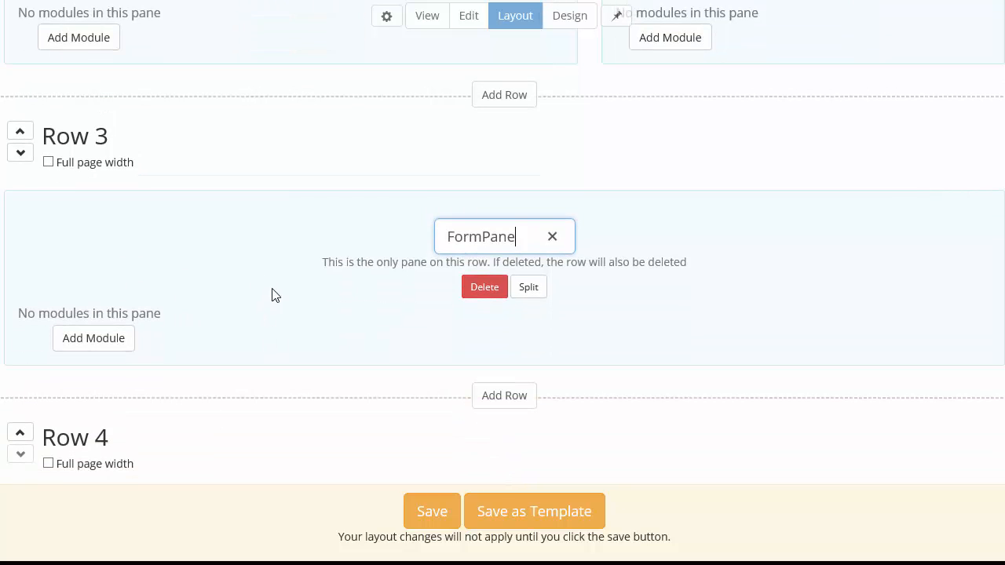
click(480, 154)
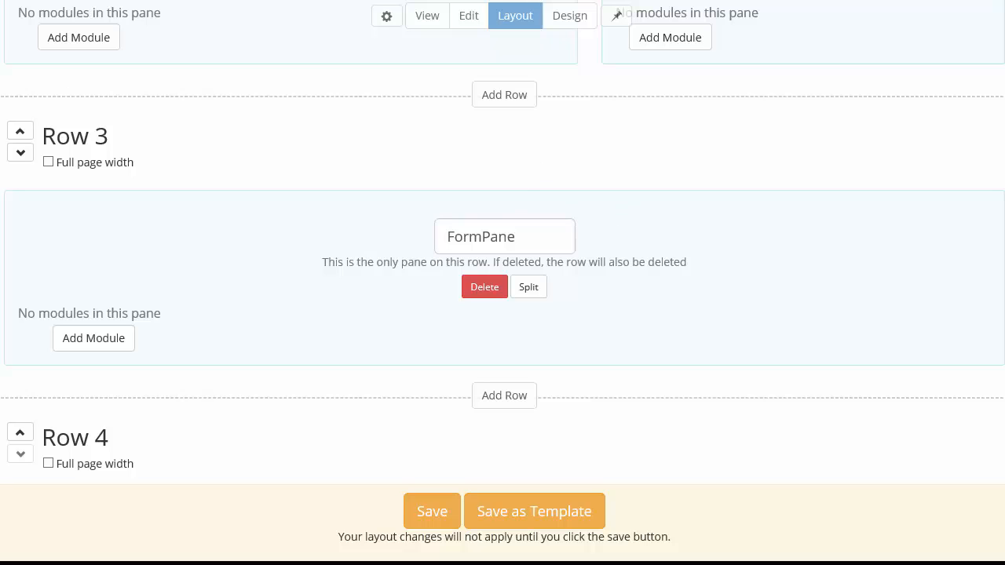
Step: Review the layout's rows and panes from Header down to ContentPane, including the full page width options
scroll(239, 175, down, 1)
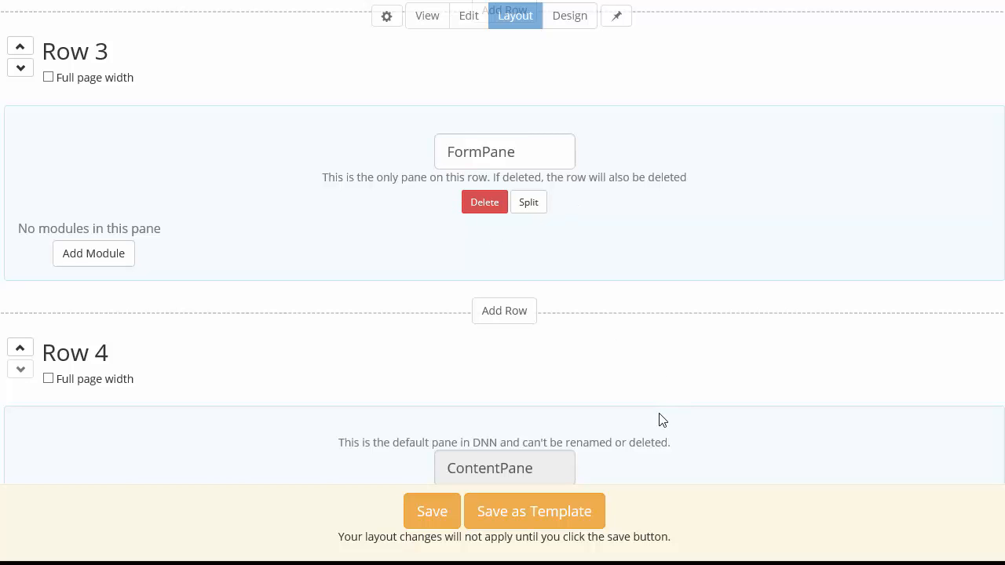
scroll(660, 420, down, 1)
scroll(611, 354, up, 10)
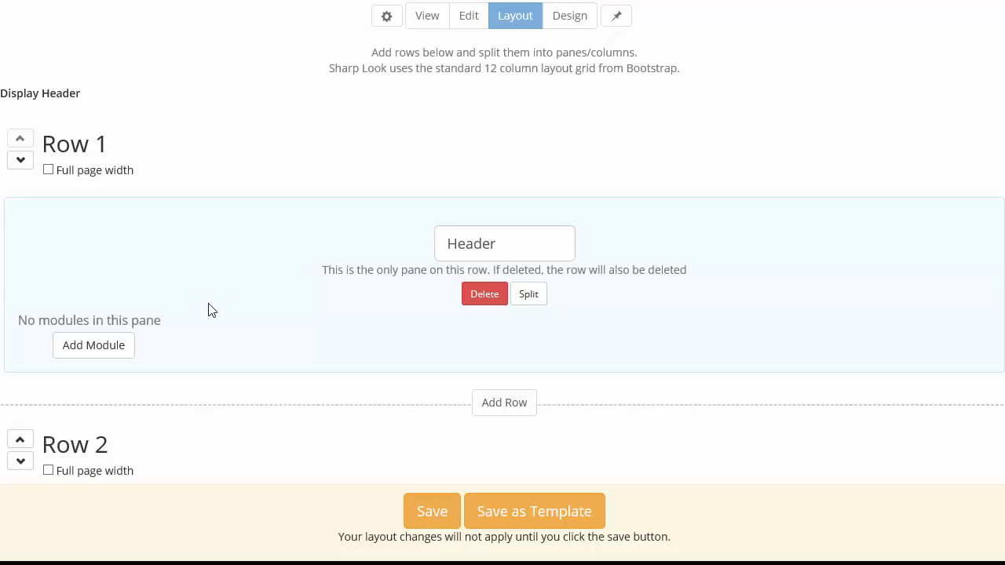
click(65, 175)
scroll(84, 179, down, 3)
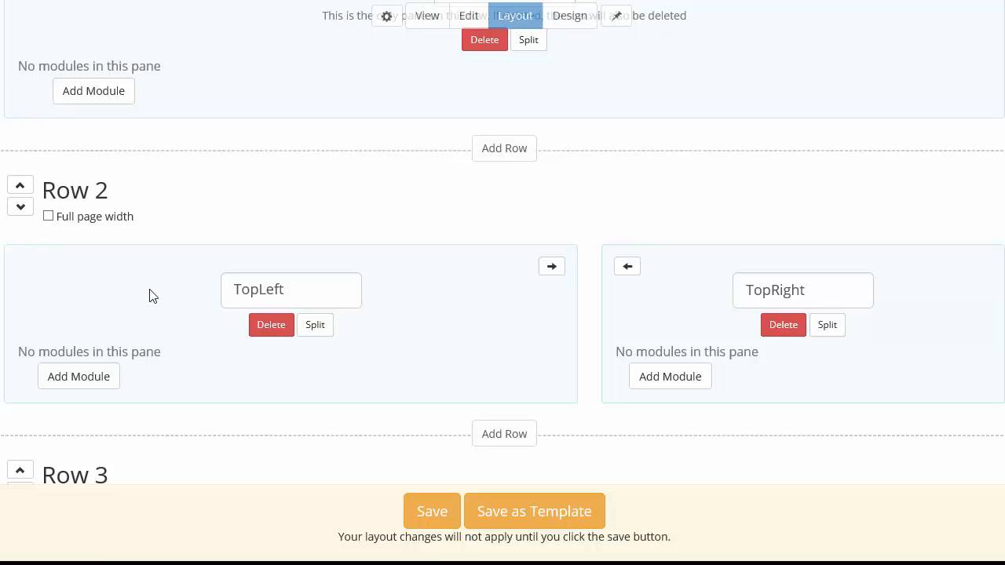
scroll(633, 369, down, 5)
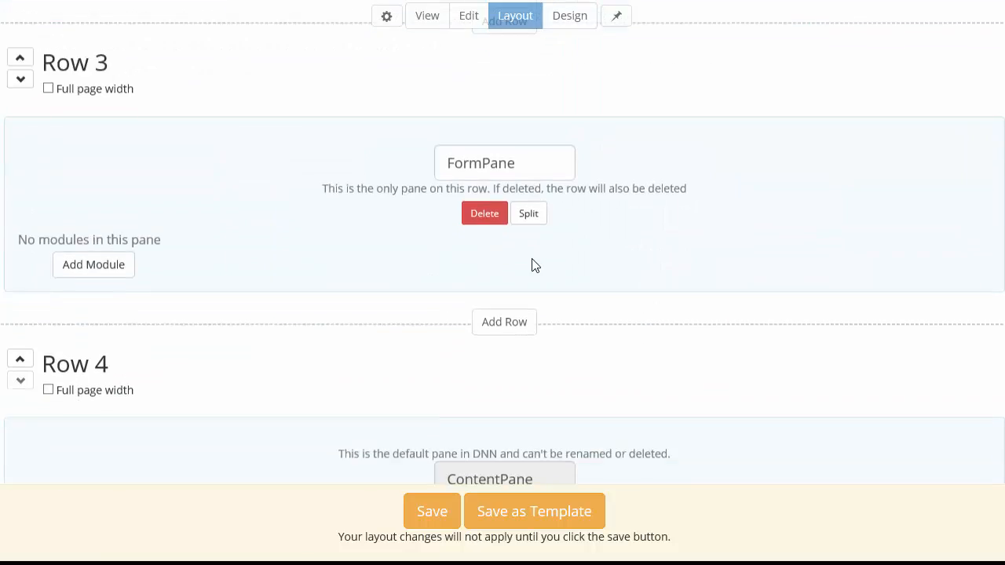
click(520, 151)
click(549, 349)
scroll(529, 351, down, 2)
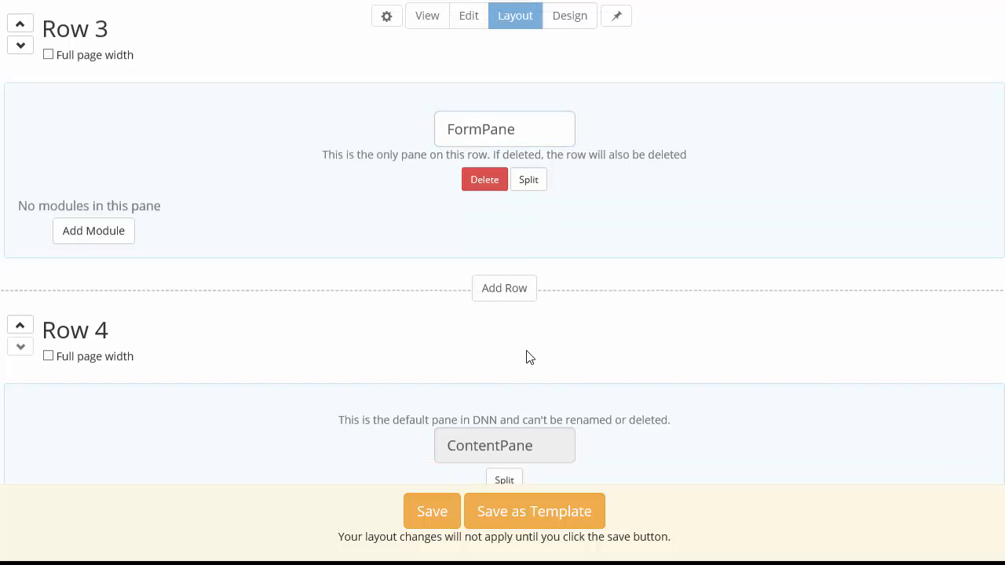
Step: Add a row directly below the FormPane row and name its pane VideoPane
scroll(534, 242, up, 4)
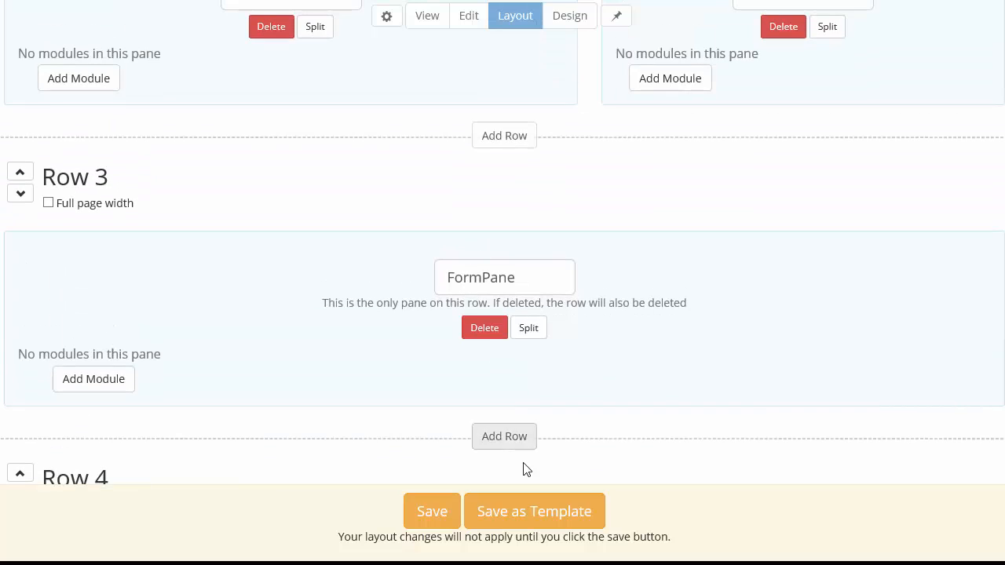
click(508, 444)
scroll(626, 361, down, 3)
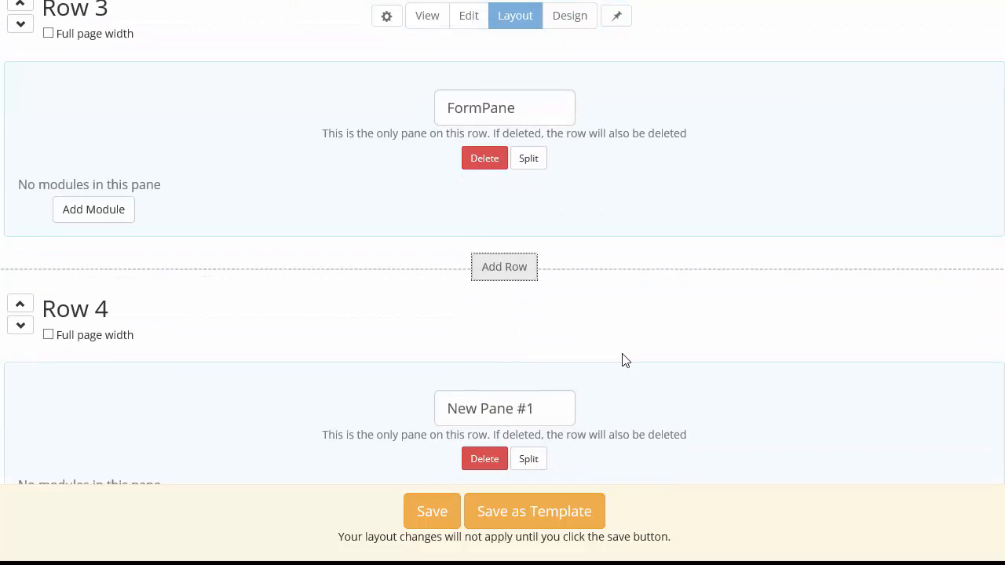
click(554, 423)
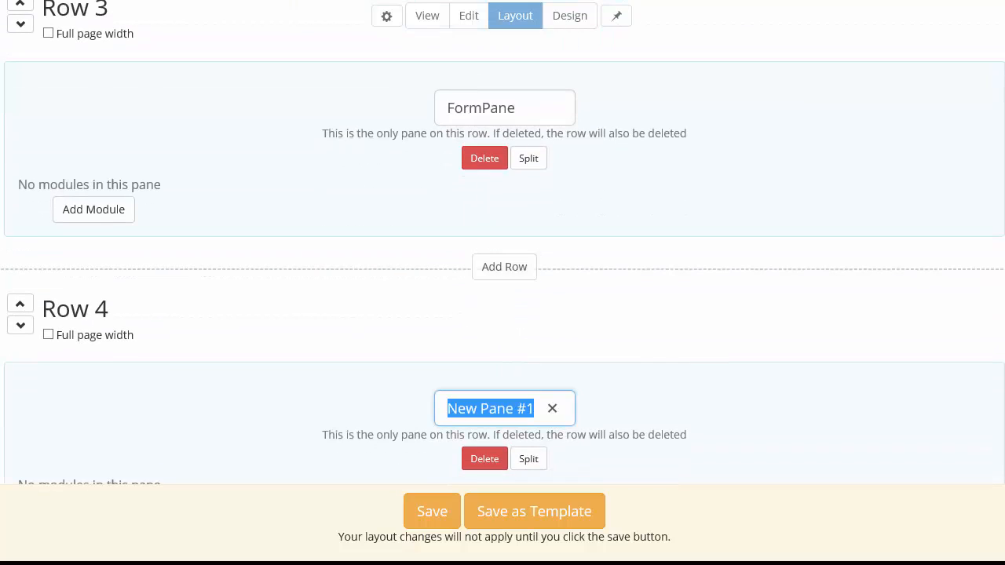
text(Video )
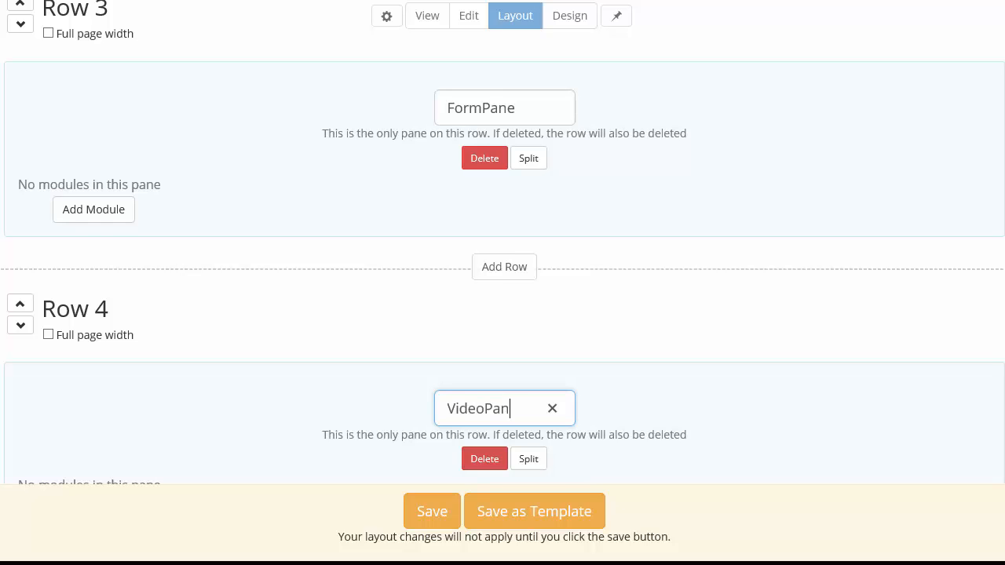
text(Pane)
scroll(581, 348, down, 4)
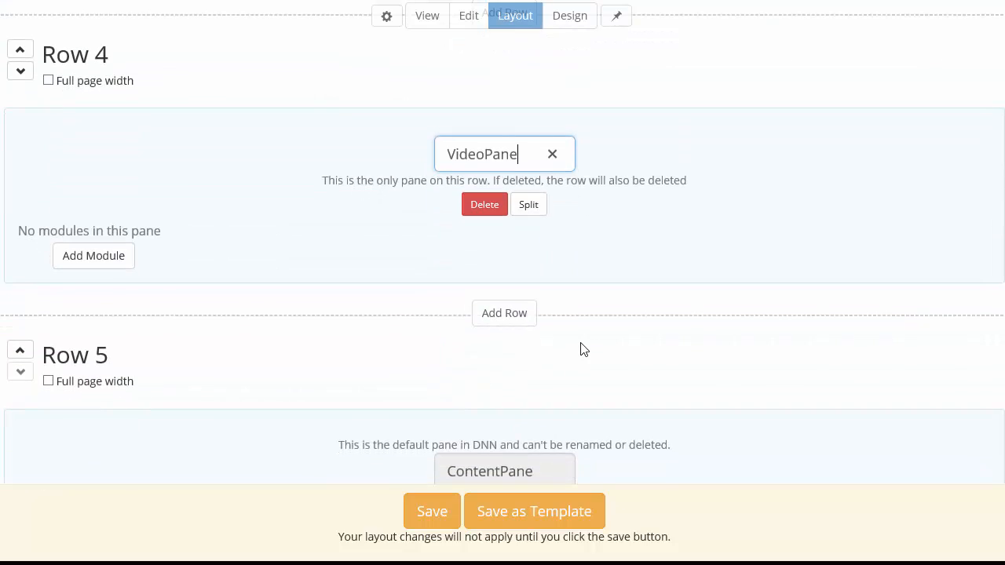
Step: Add a row directly below the VideoPane row and name its pane OverviewPane
click(501, 322)
scroll(495, 361, down, 3)
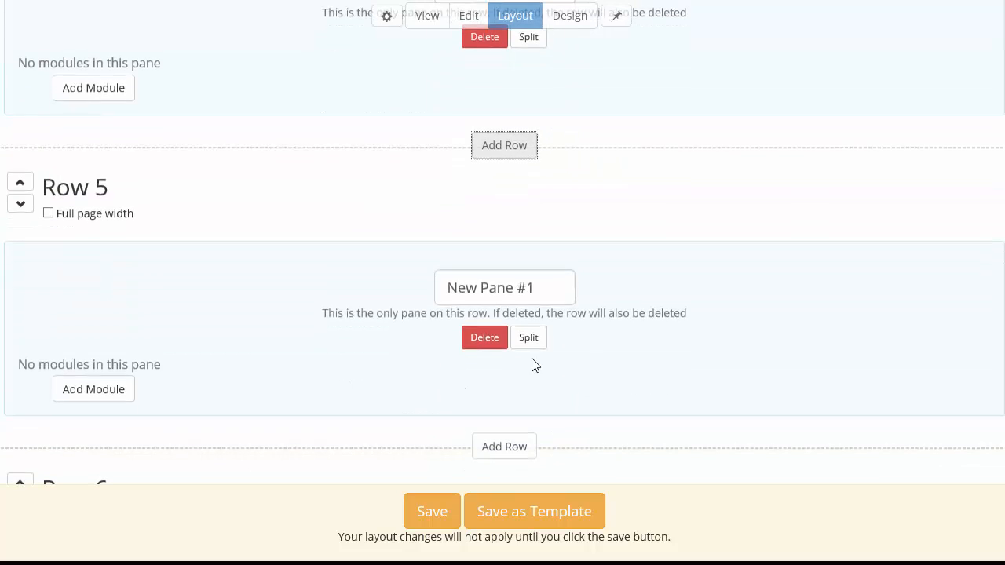
click(491, 293)
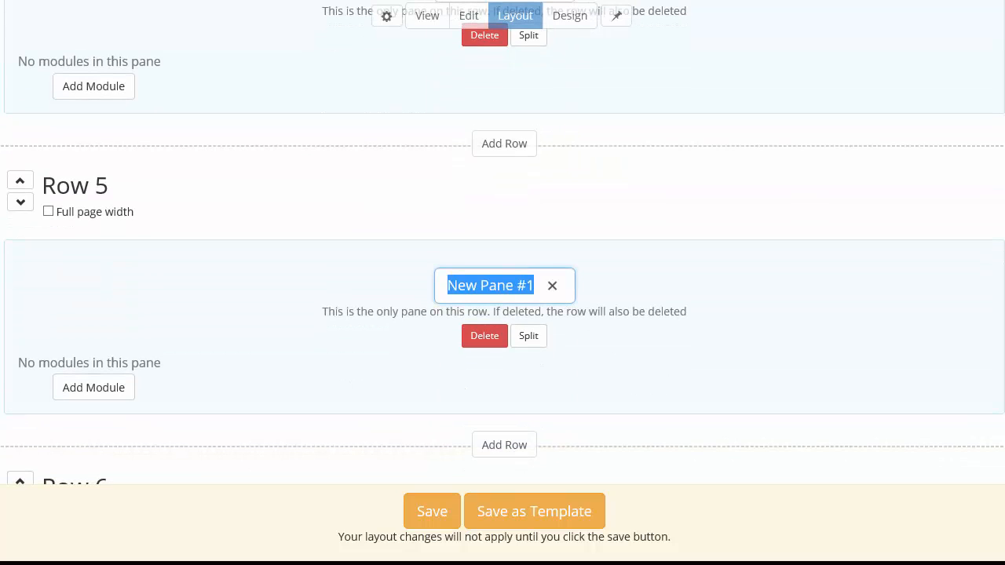
text(Overv)
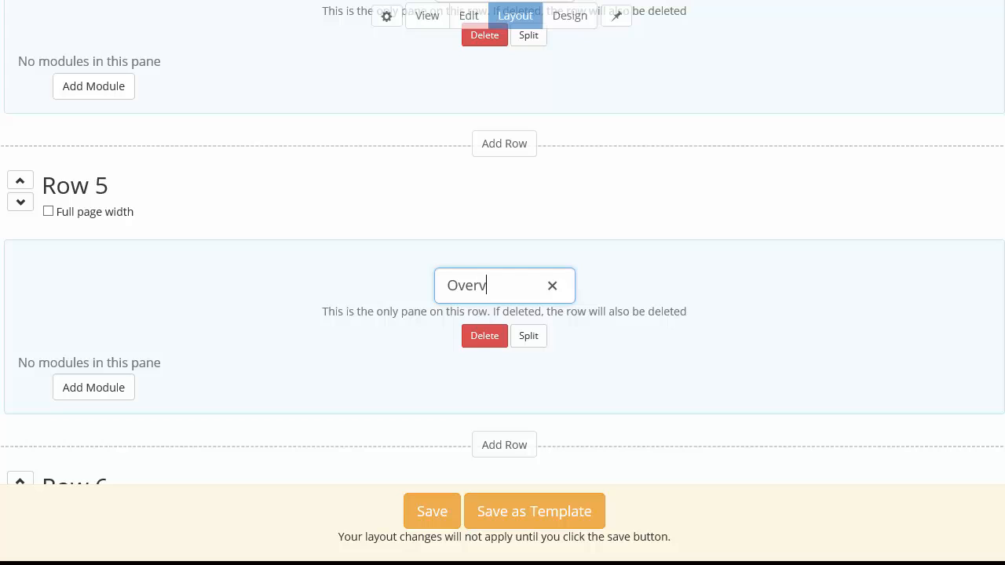
text(iewPanee)
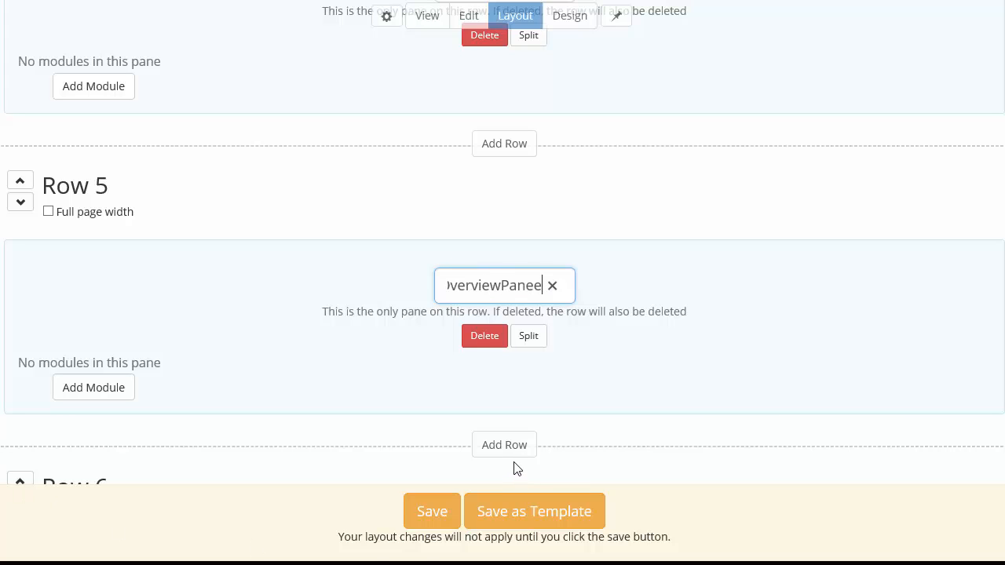
scroll(565, 142, down, 2)
key(BackSpace)
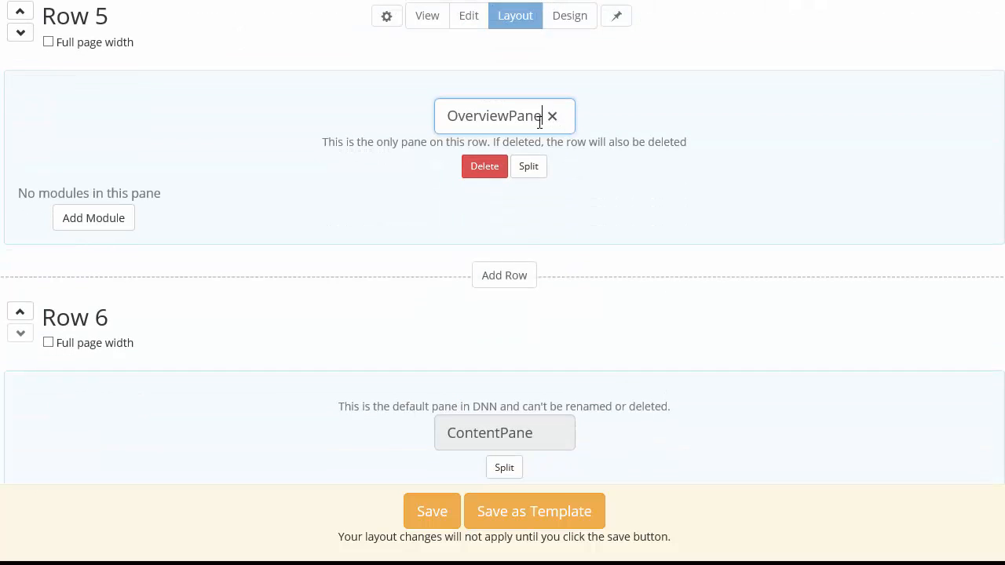
Step: Rename the pane in Row 5 to HighlightsPane
key(ctrl+a)
text(HighlightsPane)
key(Return)
scroll(363, 367, down, 2)
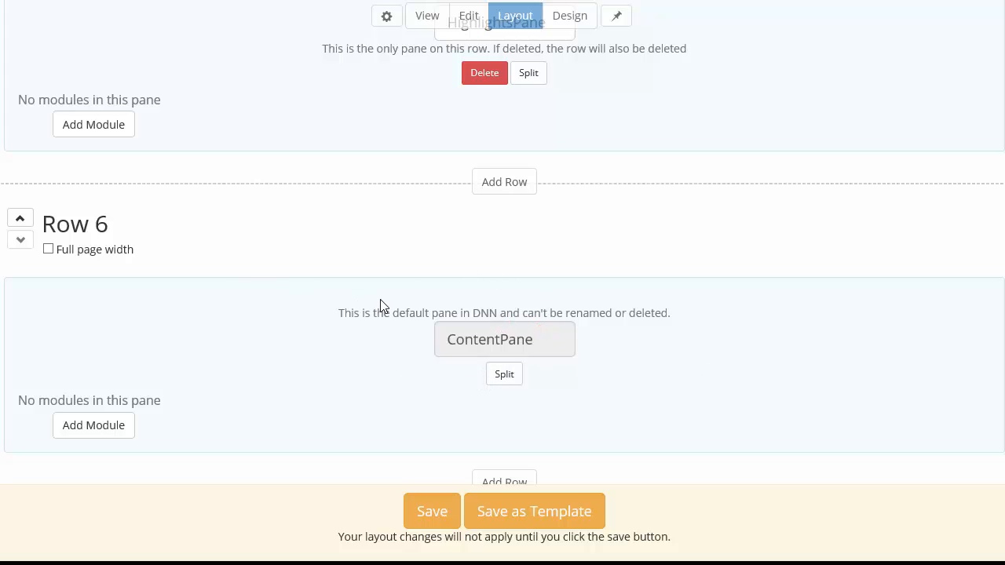
Step: Move the ContentPane row up three positions so it sits directly below the TopLeft and TopRight row
scroll(274, 335, up, 10)
scroll(337, 373, down, 4)
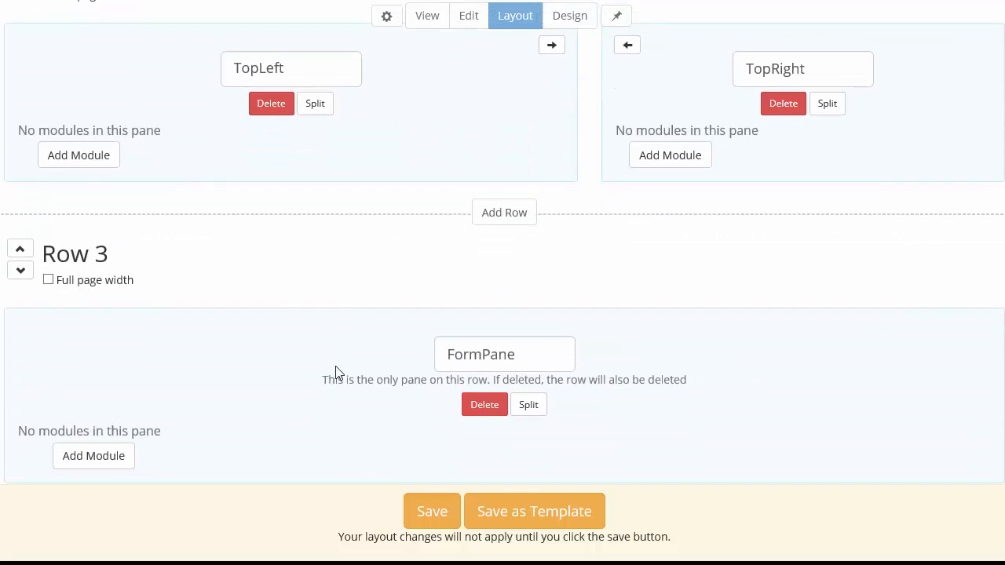
scroll(222, 274, up, 5)
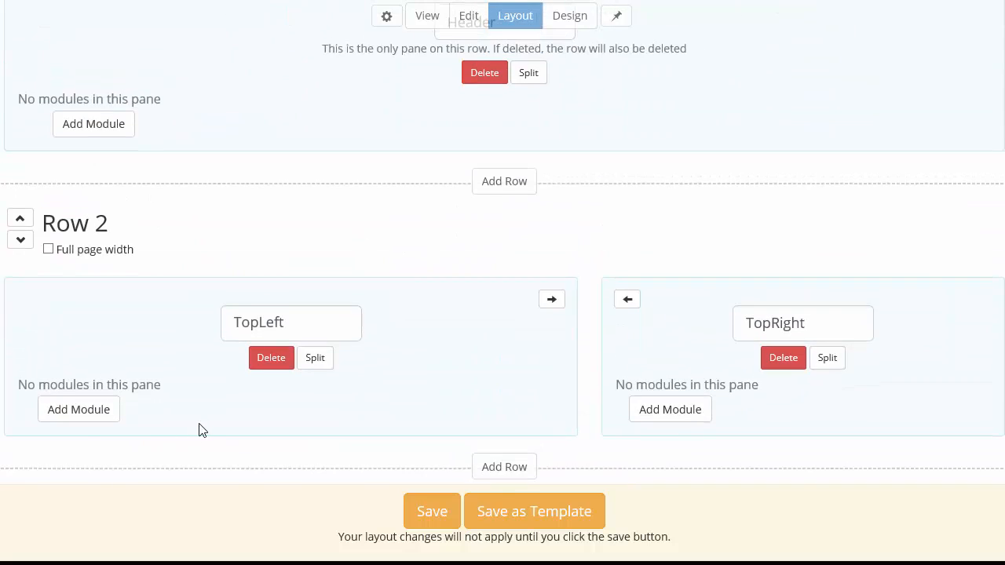
scroll(198, 429, up, 3)
scroll(514, 433, down, 15)
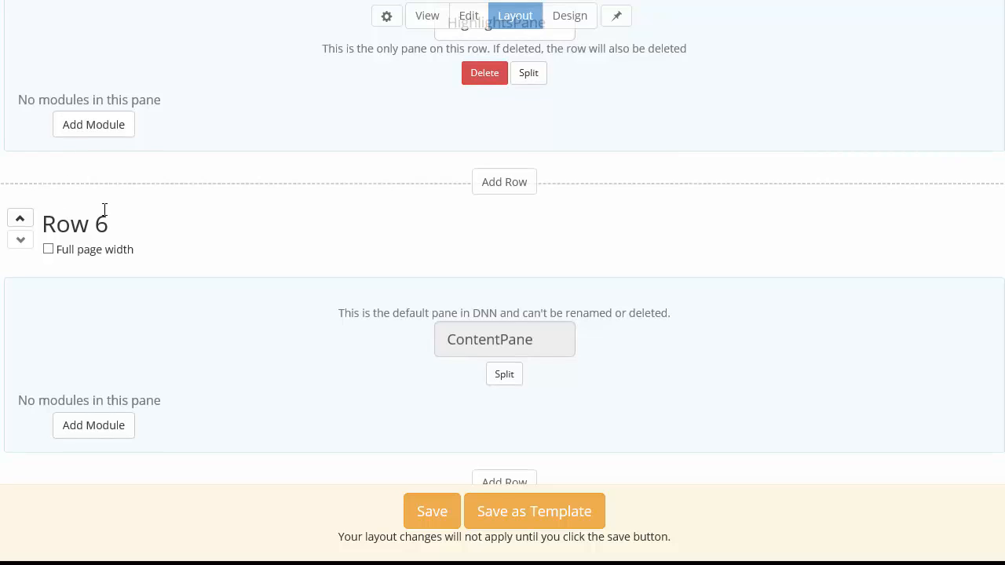
scroll(196, 294, up, 2)
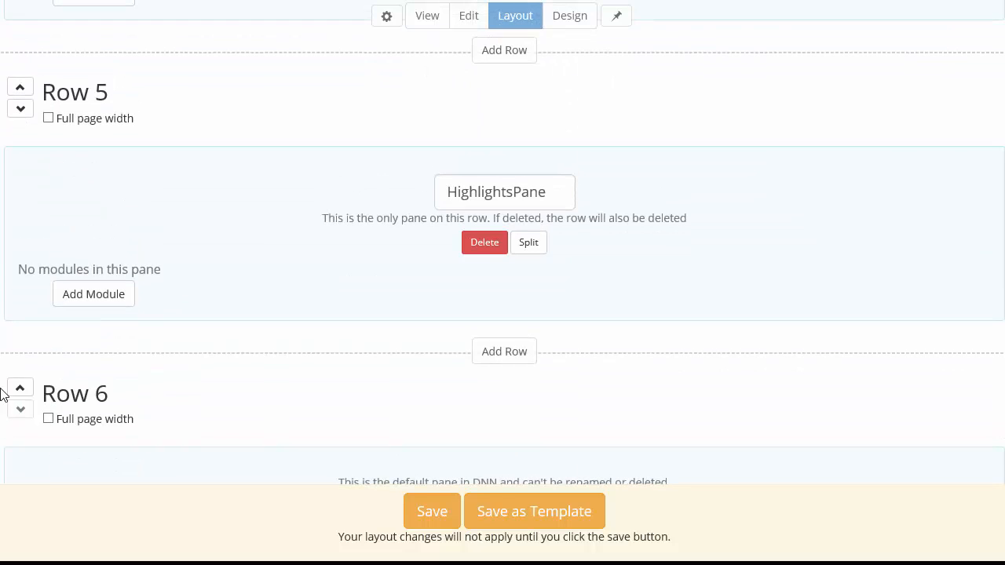
click(21, 391)
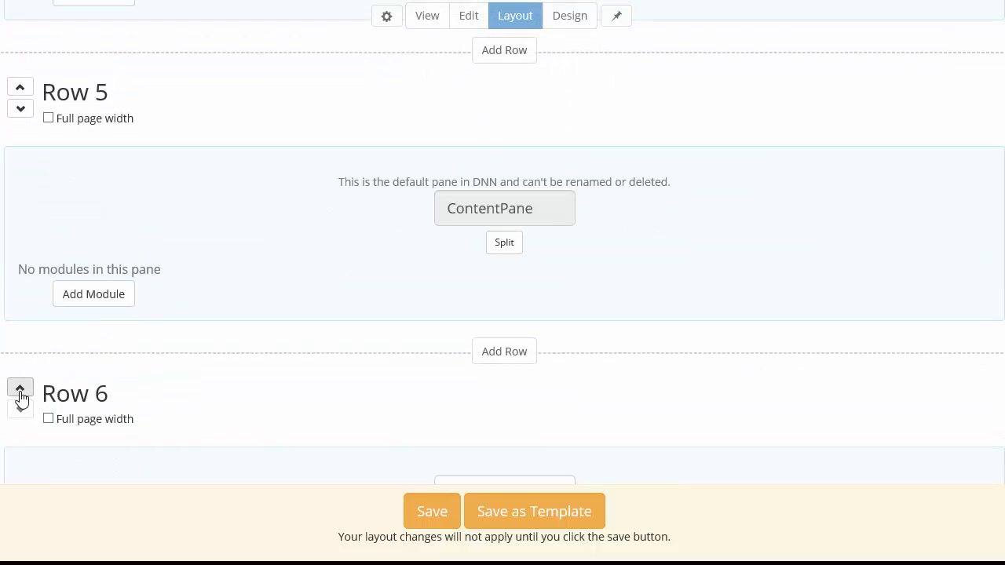
scroll(94, 141, up, 1)
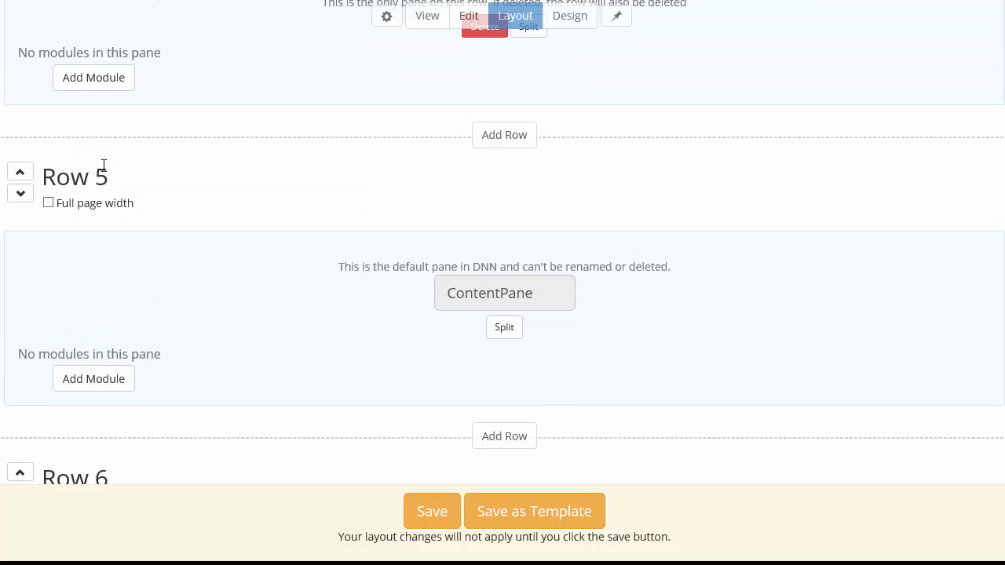
click(21, 172)
scroll(128, 244, up, 3)
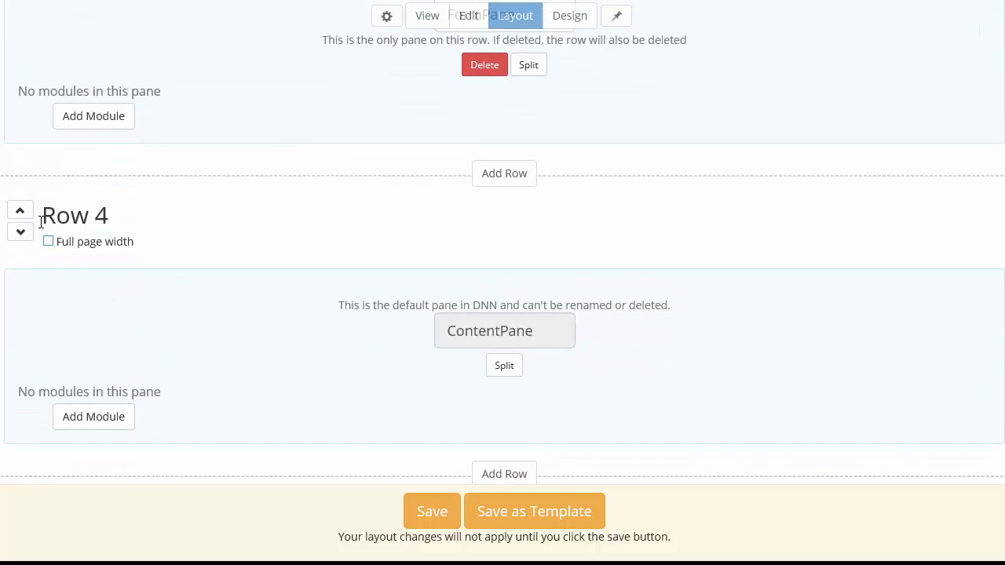
scroll(314, 267, up, 2)
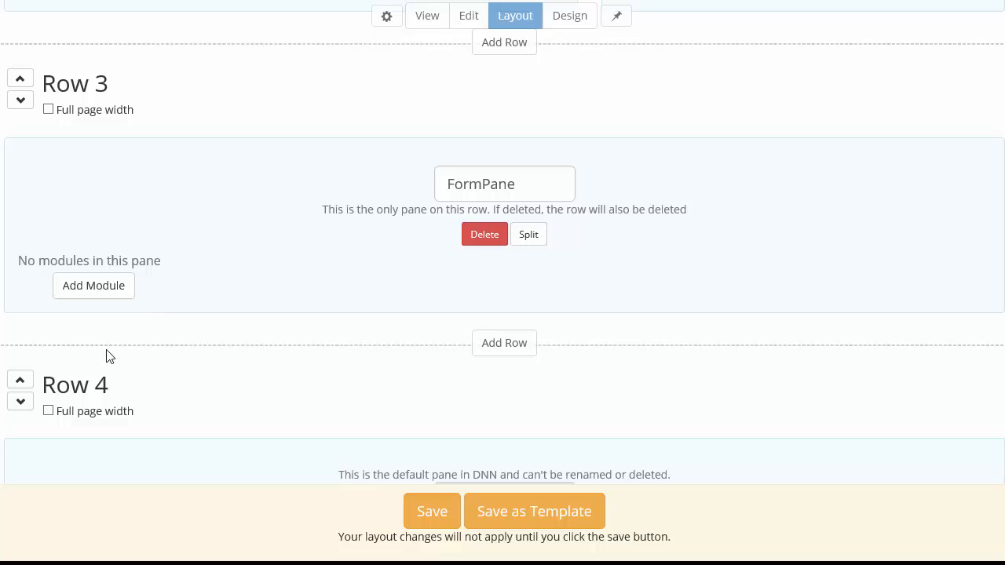
click(20, 380)
scroll(271, 359, up, 3)
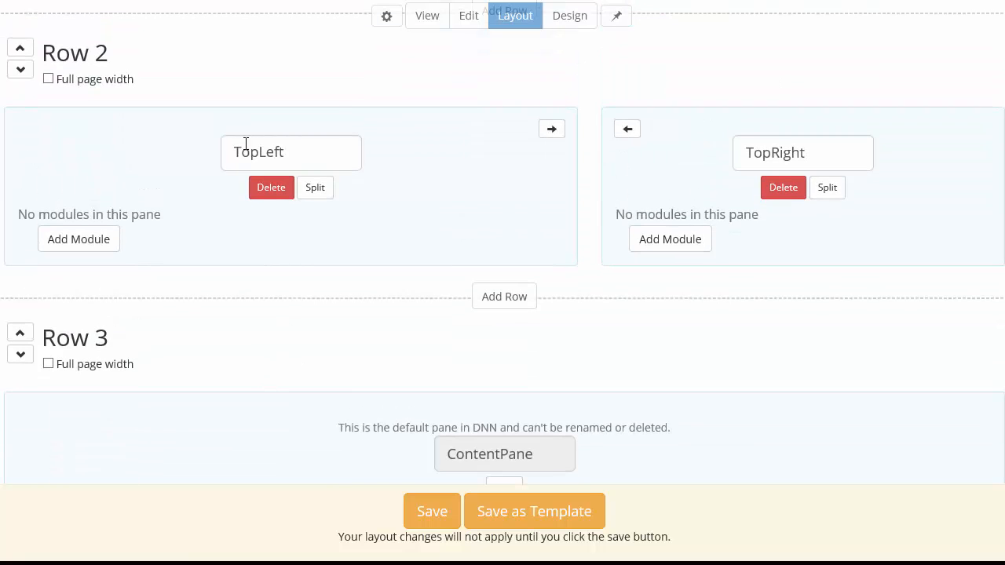
Step: Split the ContentPane row into two panes
scroll(495, 249, down, 3)
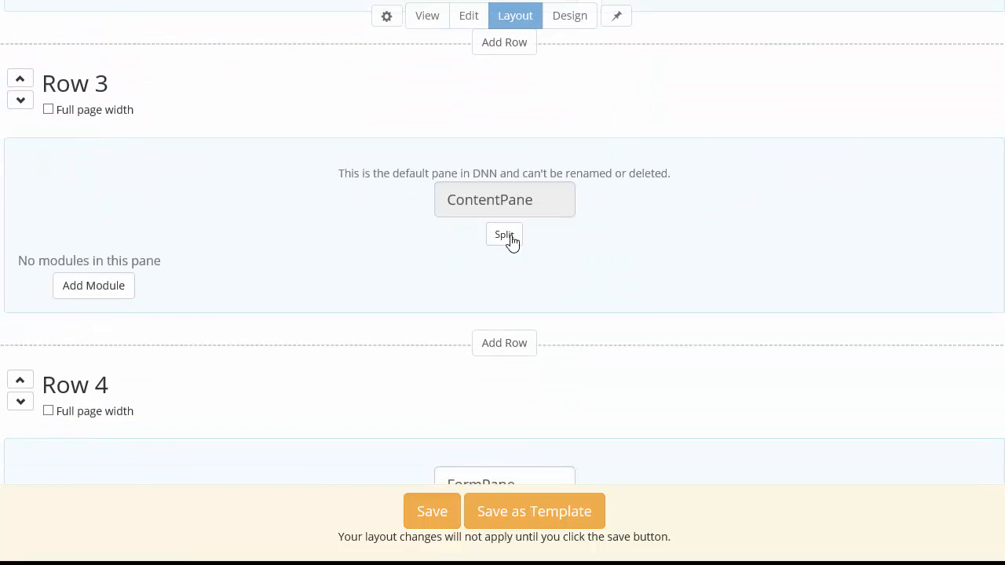
click(507, 235)
scroll(804, 188, up, 2)
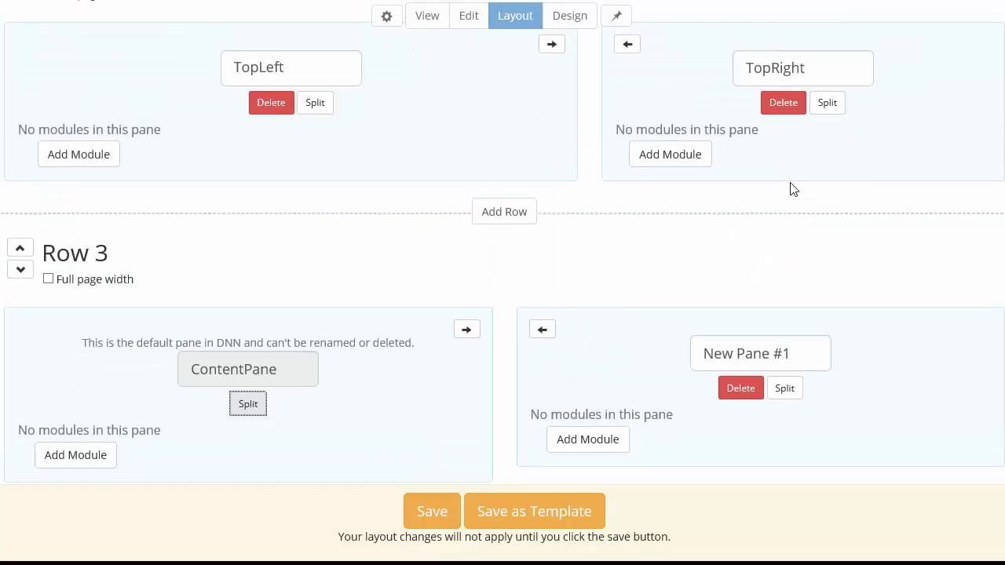
Step: Delete the TopRight and TopLeft panes in the row above ContentPane and save the layout
click(773, 109)
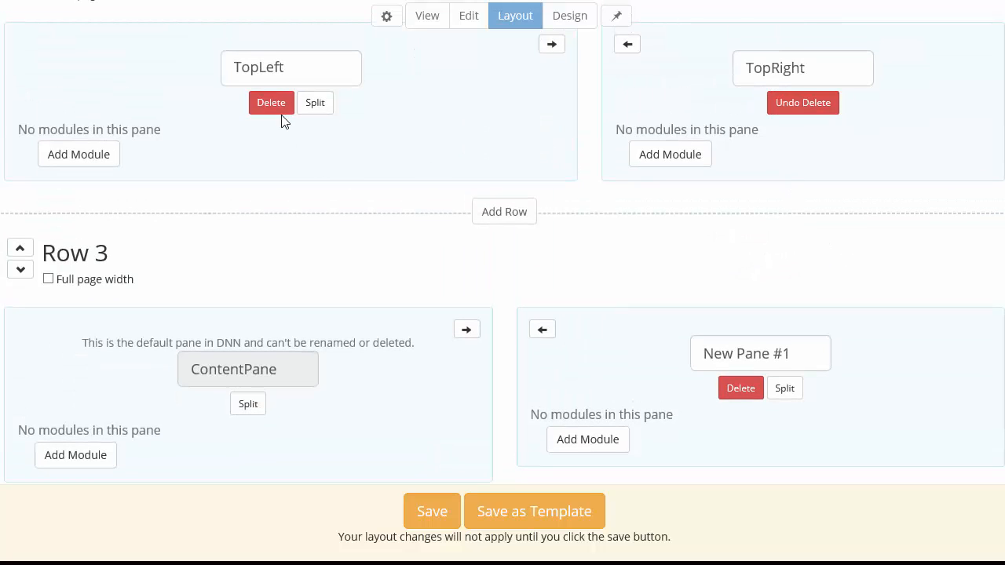
click(264, 103)
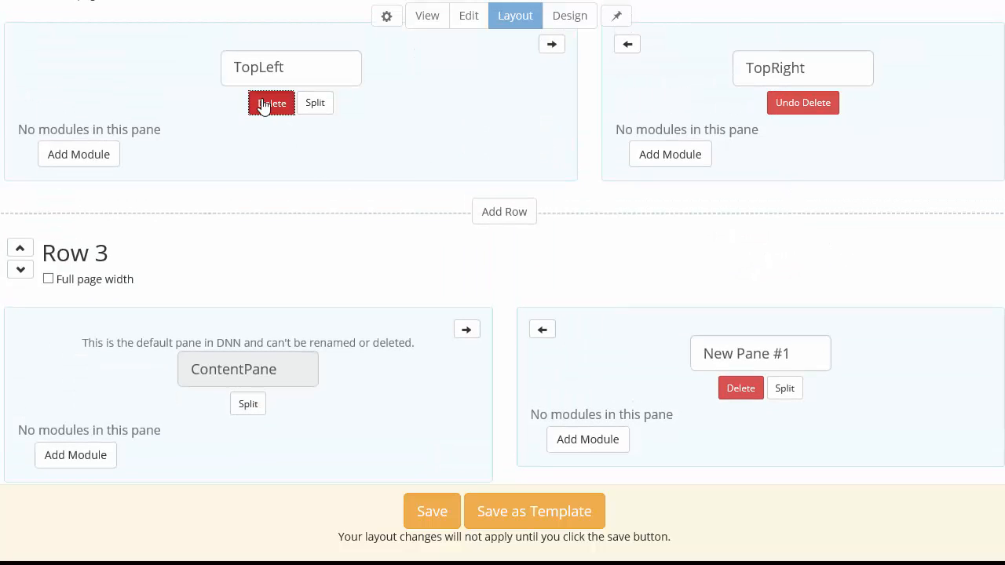
click(428, 511)
Step: Rename the new pane beside ContentPane to TopRight and widen ContentPane by two columns
scroll(848, 361, down, 5)
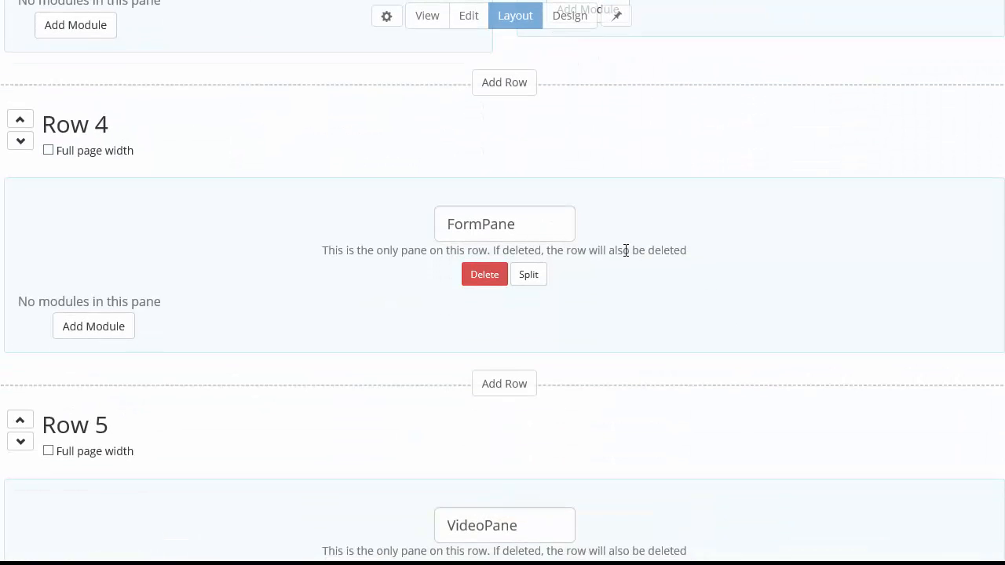
scroll(628, 237, up, 2)
click(746, 93)
text(TopRight)
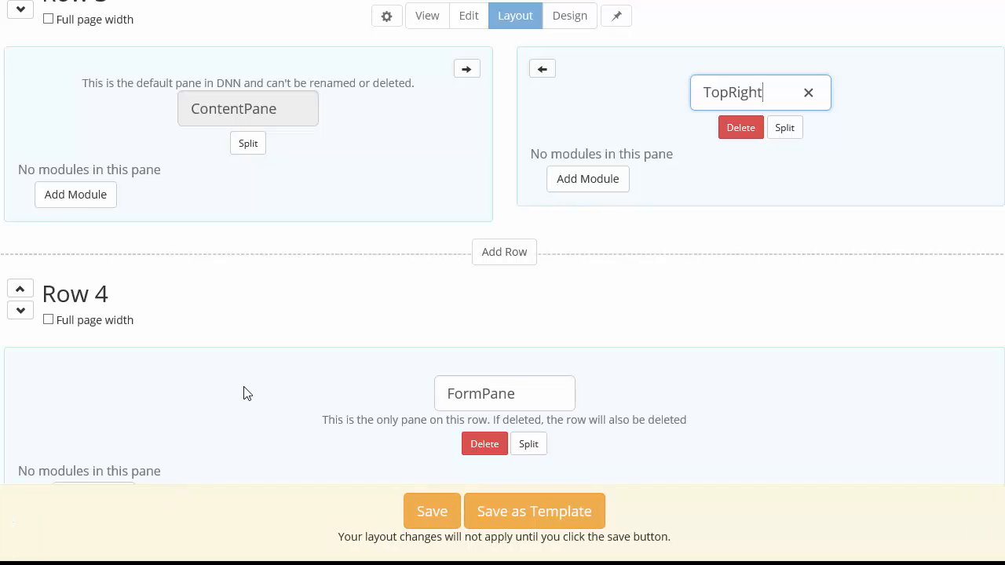
click(469, 72)
scroll(534, 128, up, 1)
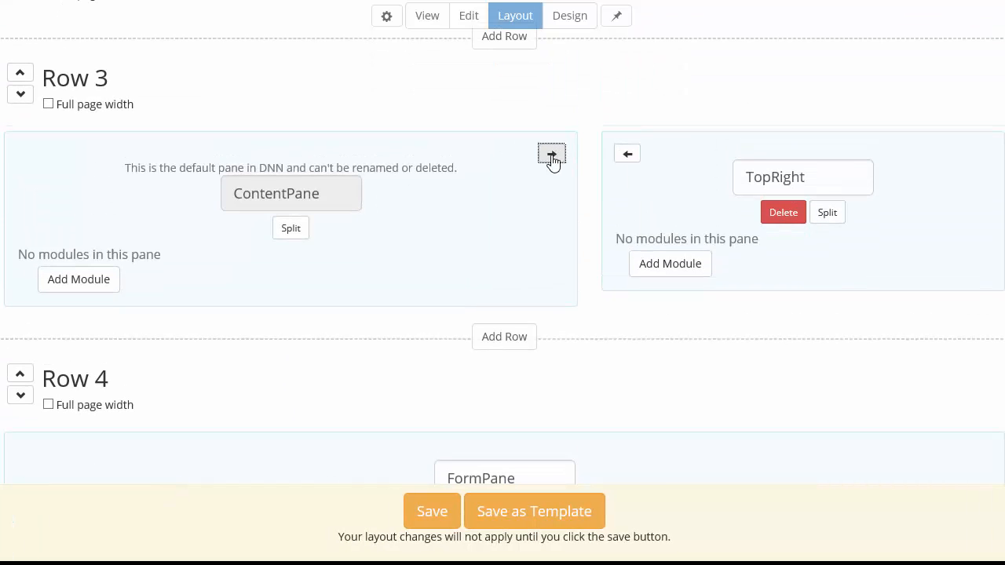
Step: Save the layout with the renamed TopRight pane and widened ContentPane
scroll(731, 370, up, 5)
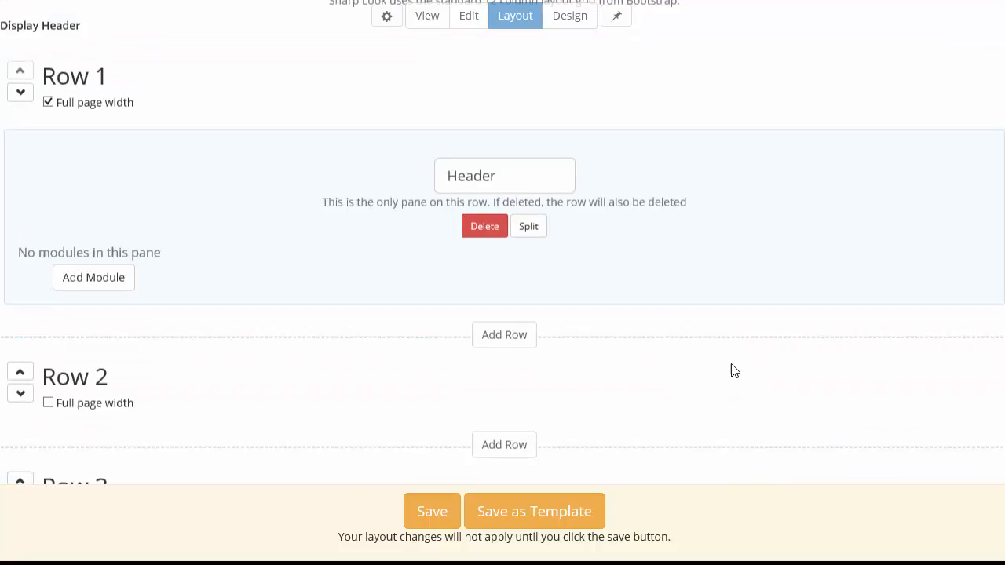
scroll(732, 364, down, 2)
scroll(731, 363, up, 2)
scroll(731, 364, down, 1)
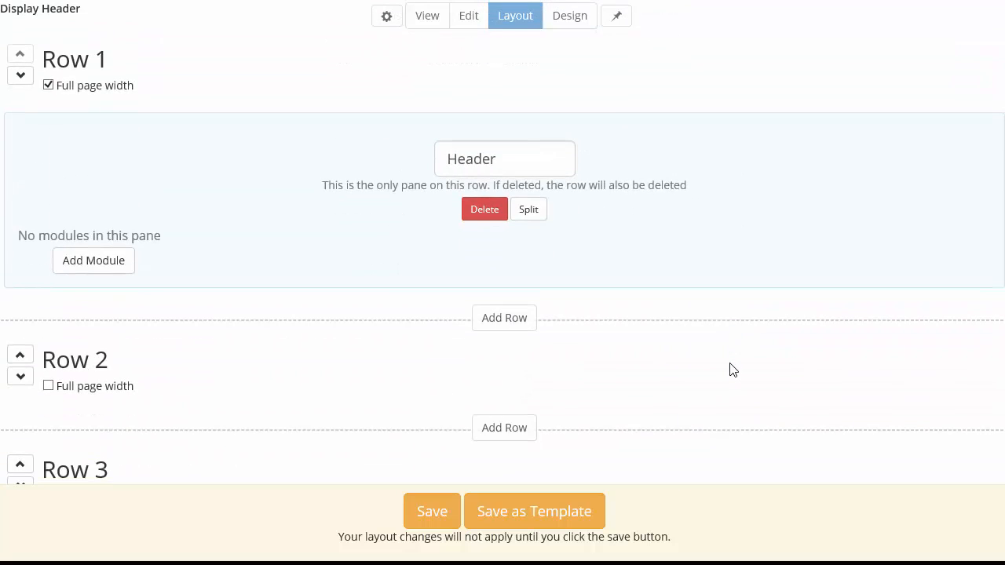
scroll(529, 370, down, 3)
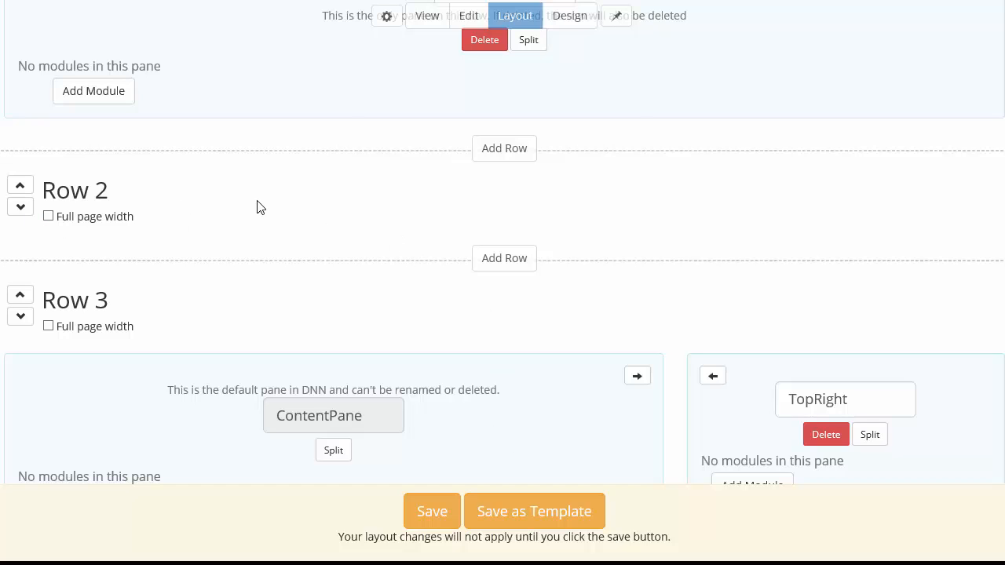
key(F5)
click(460, 287)
click(433, 520)
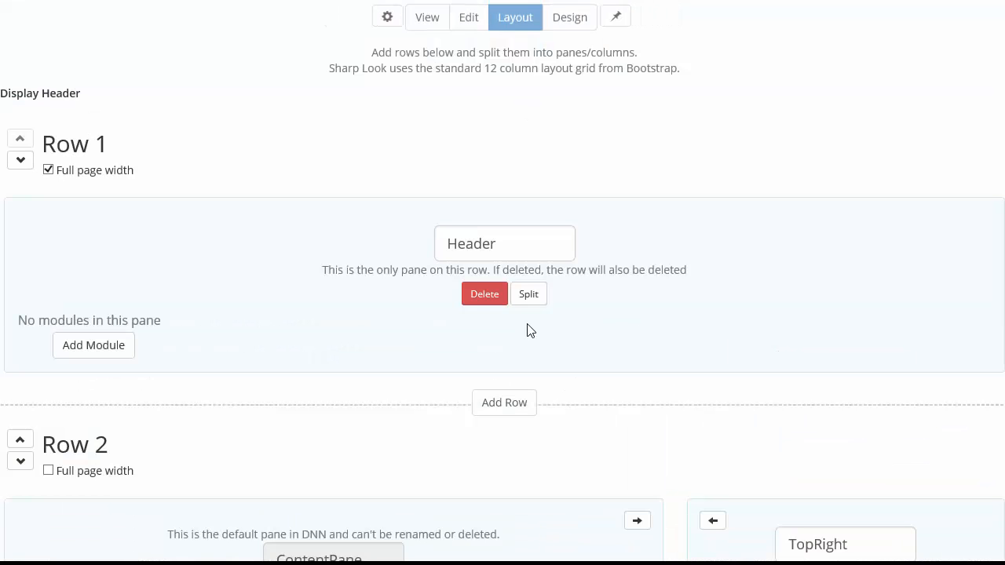
Step: Switch the page to edit mode and review the arrangement of panes from Header down to HighlightsPane
scroll(495, 351, up, 4)
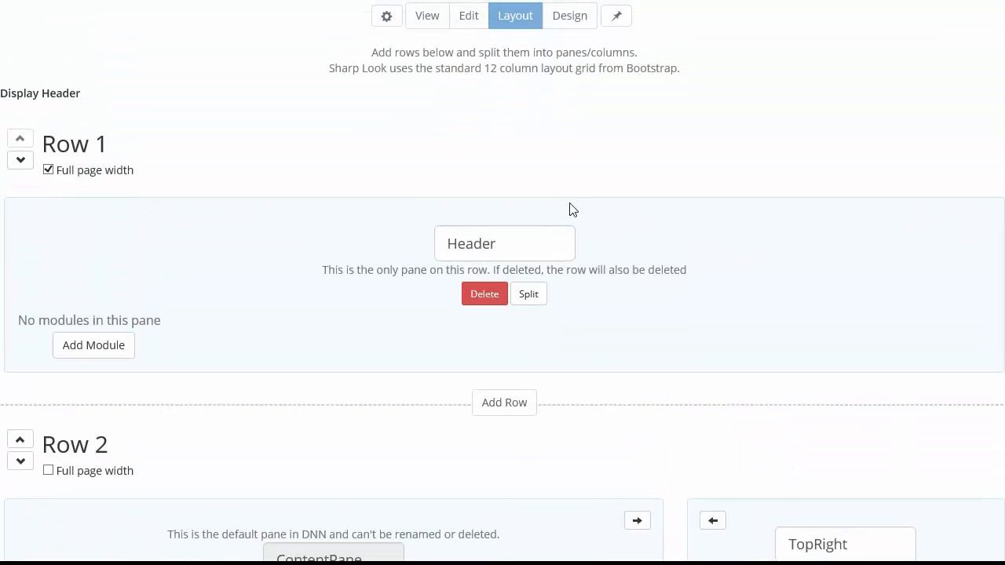
click(470, 29)
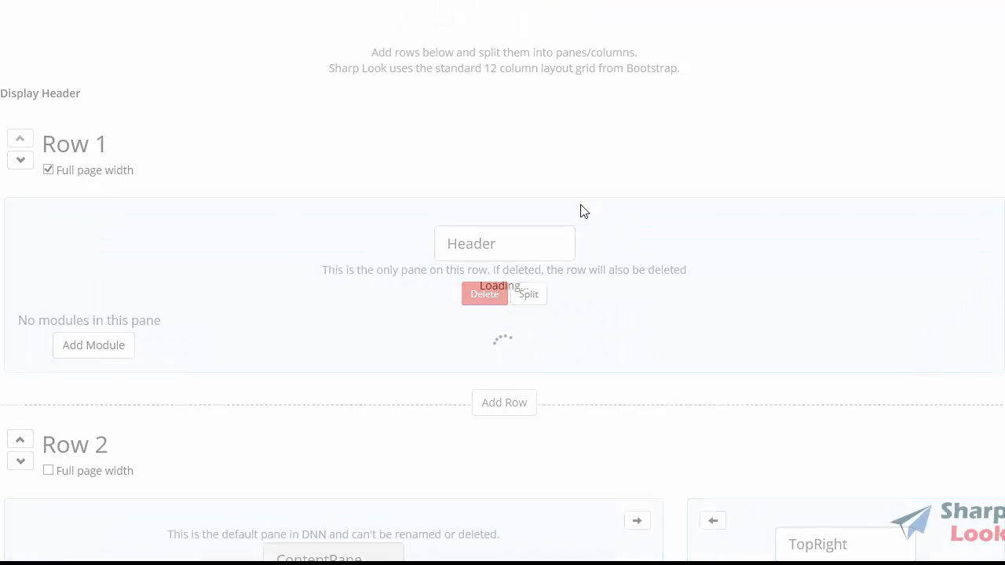
scroll(128, 213, down, 3)
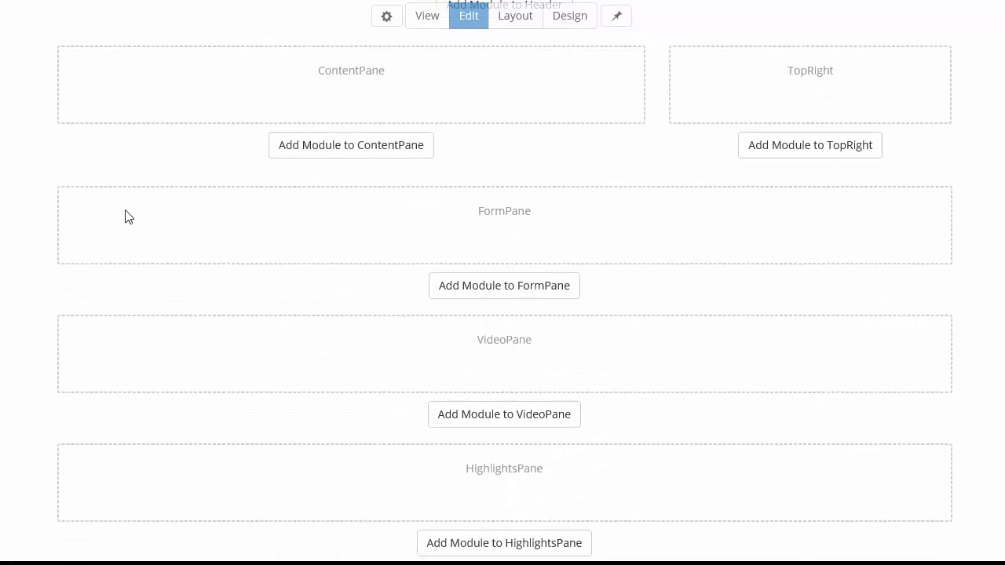
scroll(821, 381, up, 3)
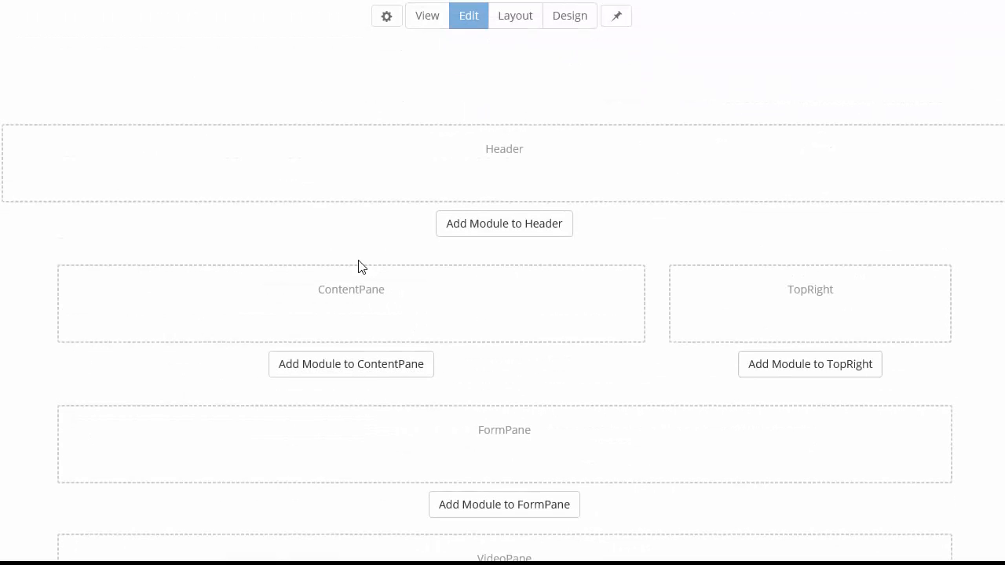
scroll(365, 388, down, 3)
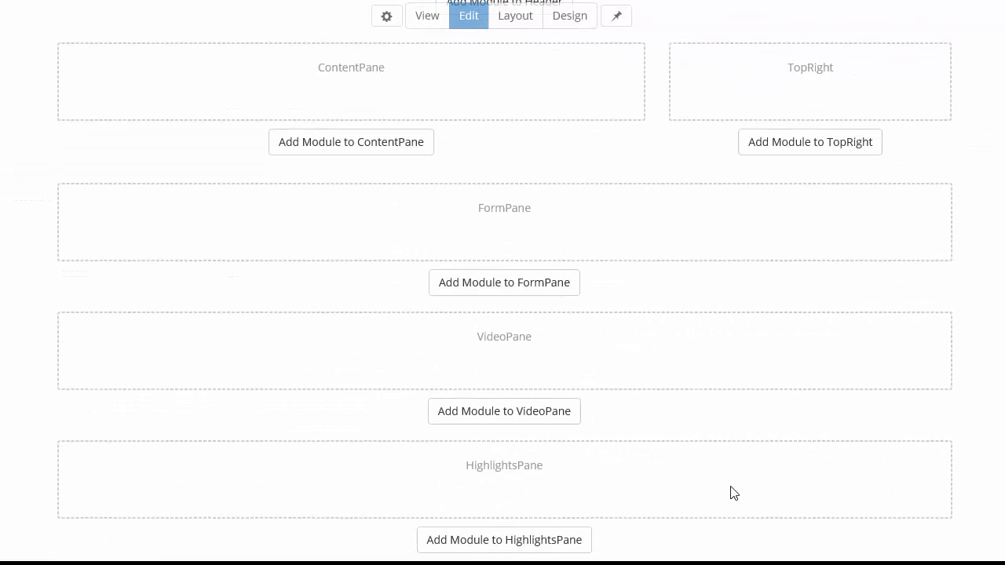
scroll(786, 444, up, 1)
scroll(789, 444, down, 1)
scroll(787, 445, up, 3)
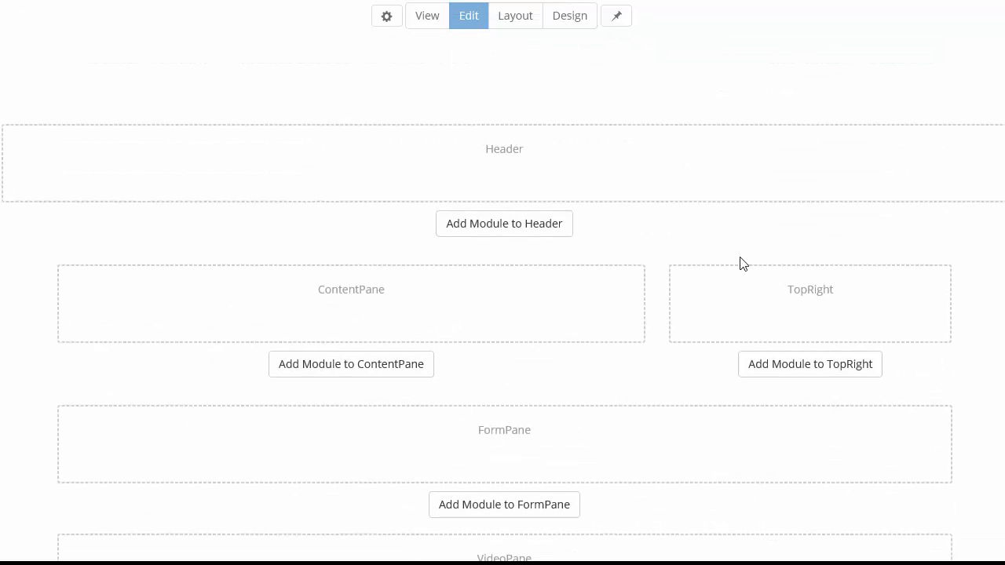
Step: Return to layout mode and add an HTML module to the Header pane
click(534, 15)
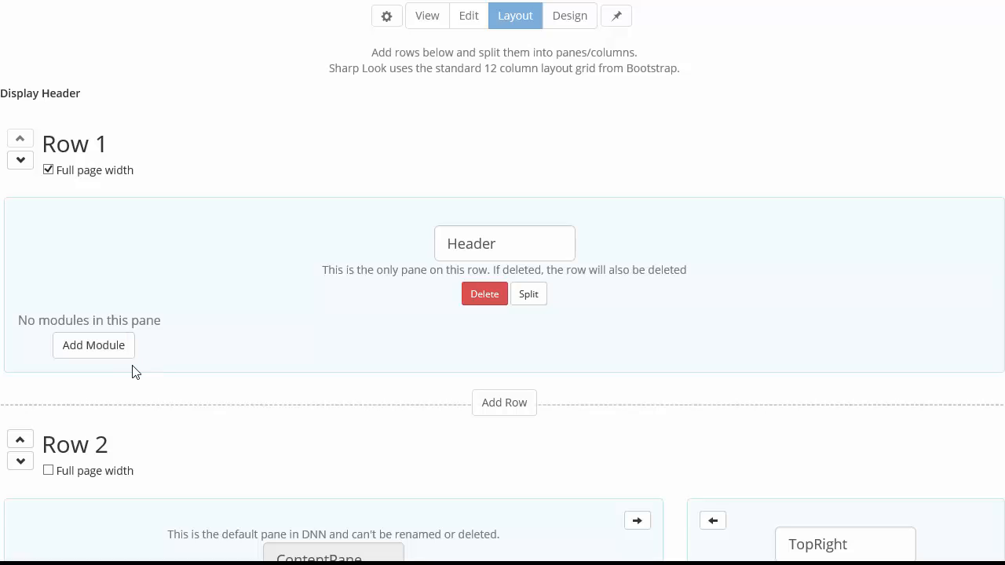
click(90, 350)
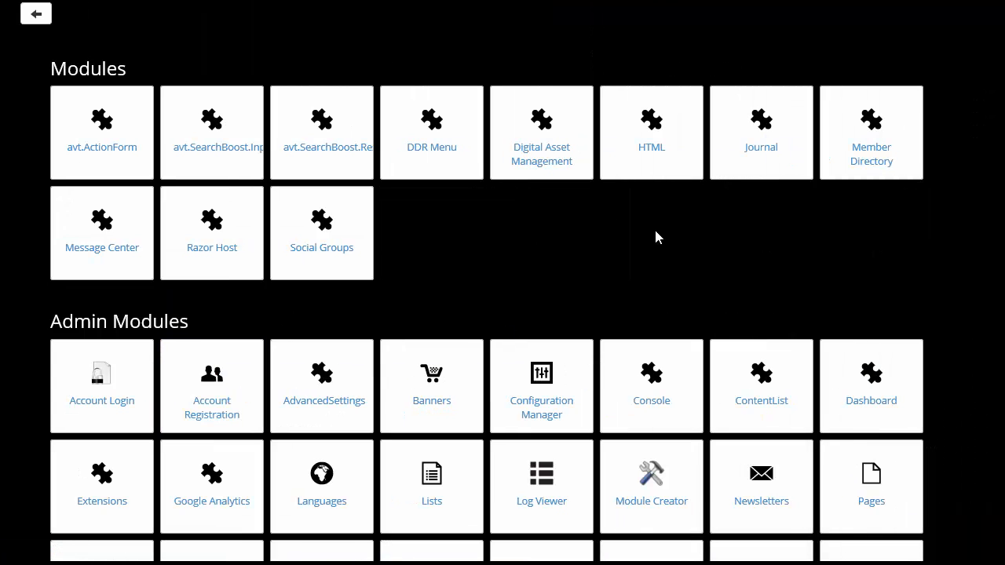
click(44, 15)
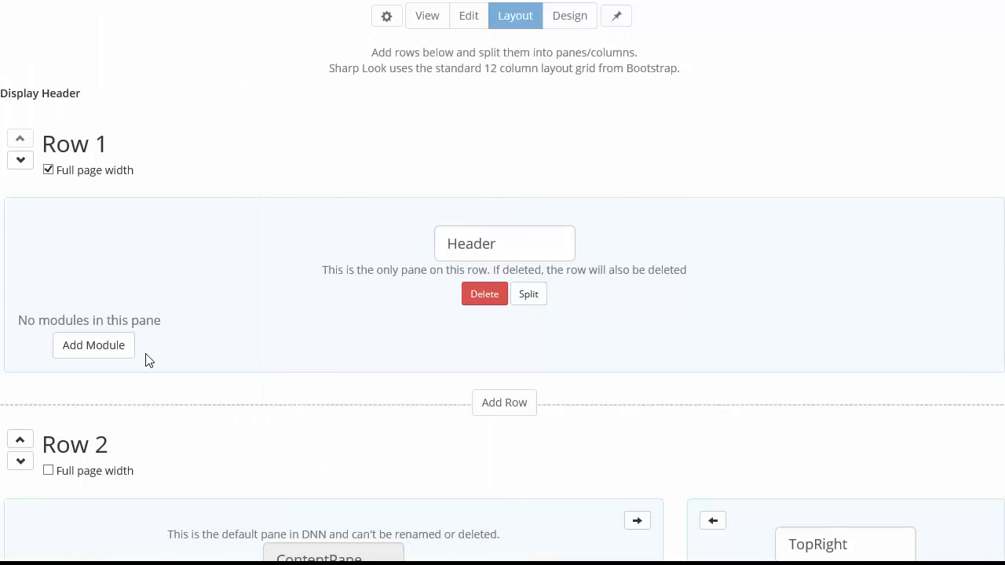
click(131, 355)
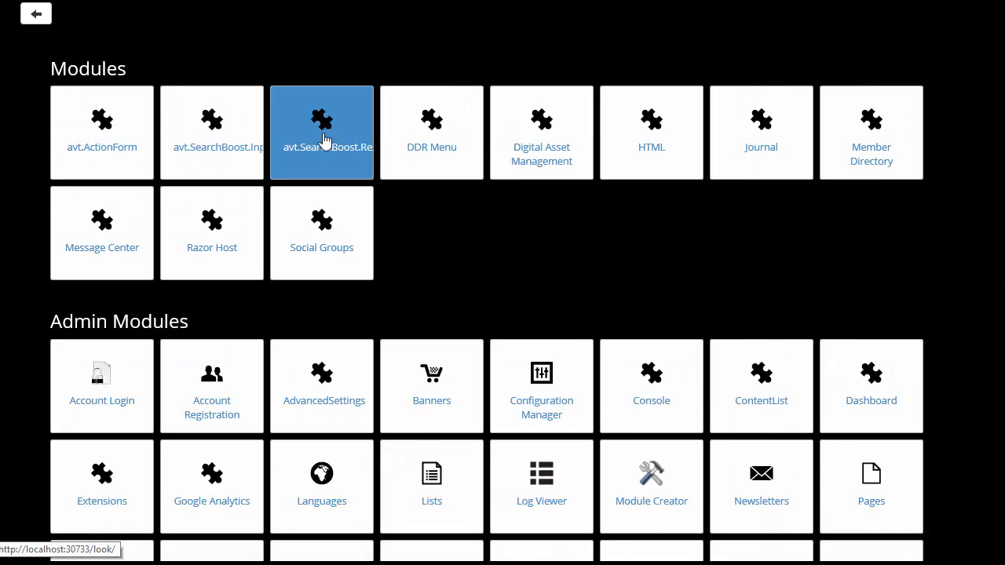
click(640, 157)
Step: Set the title of the Header pane's HTML module to Header
scroll(325, 346, down, 4)
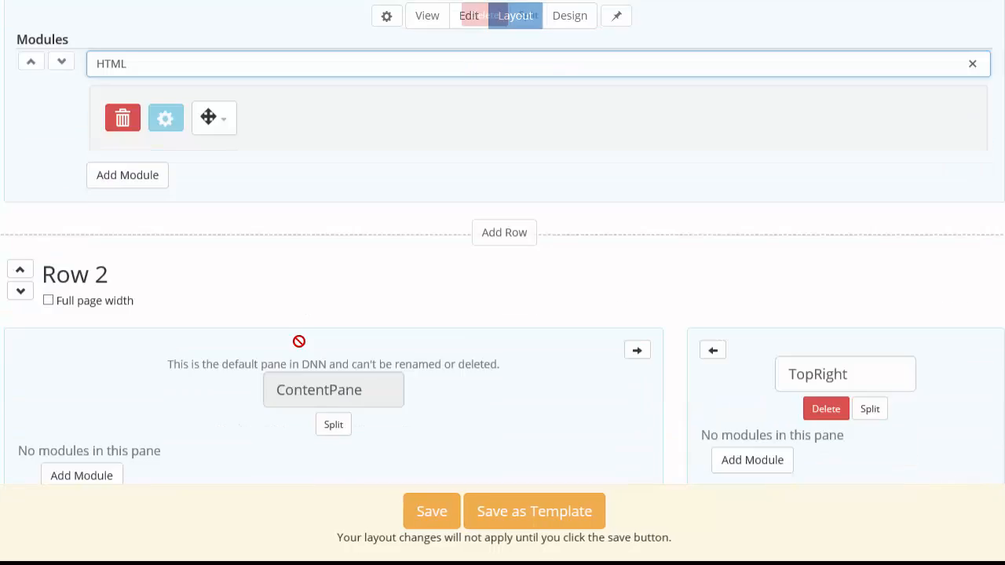
scroll(231, 238, up, 1)
click(151, 169)
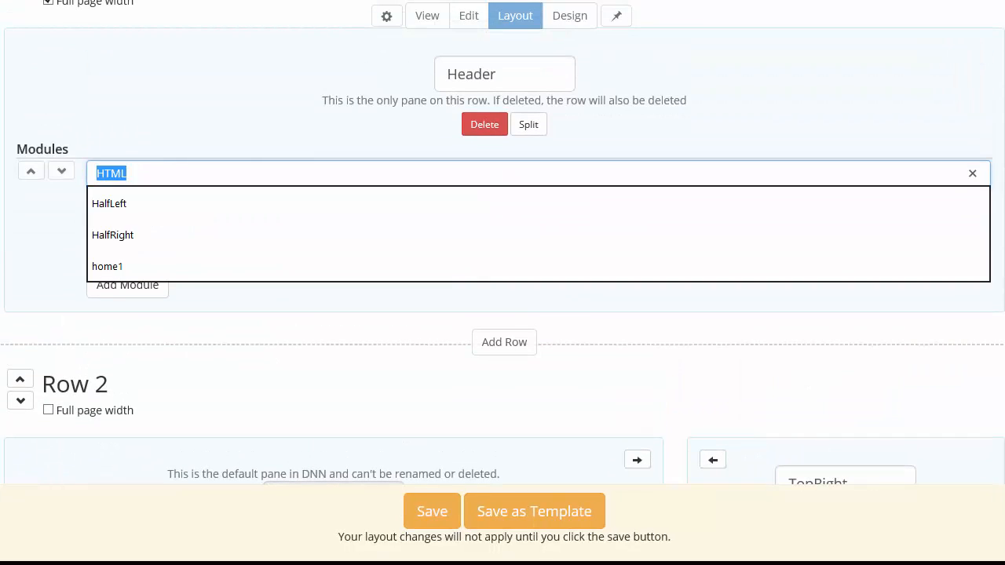
text(Header)
Step: Add an HTML module to ContentPane and another to the TopRight pane in Row 2
scroll(173, 280, down, 2)
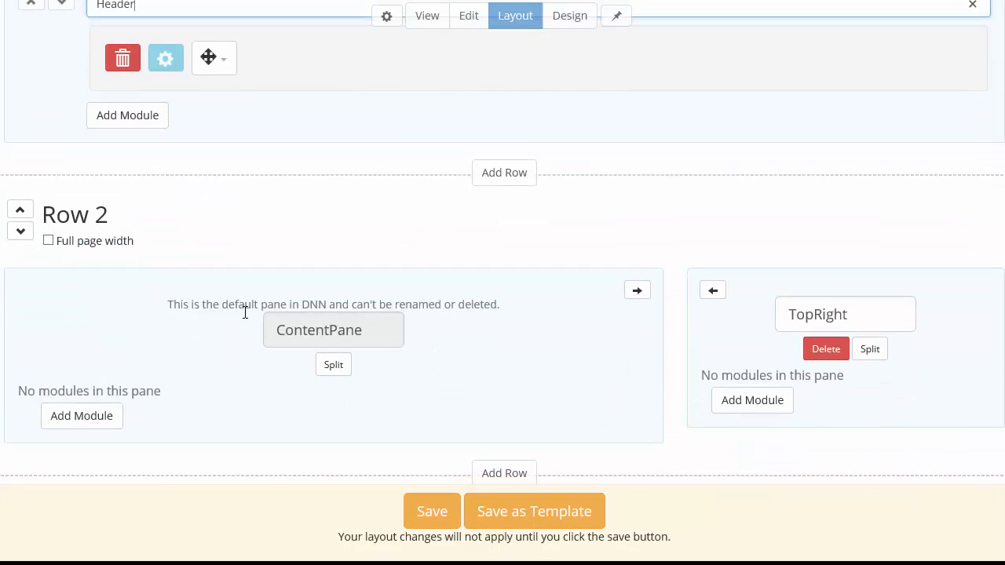
scroll(247, 312, down, 2)
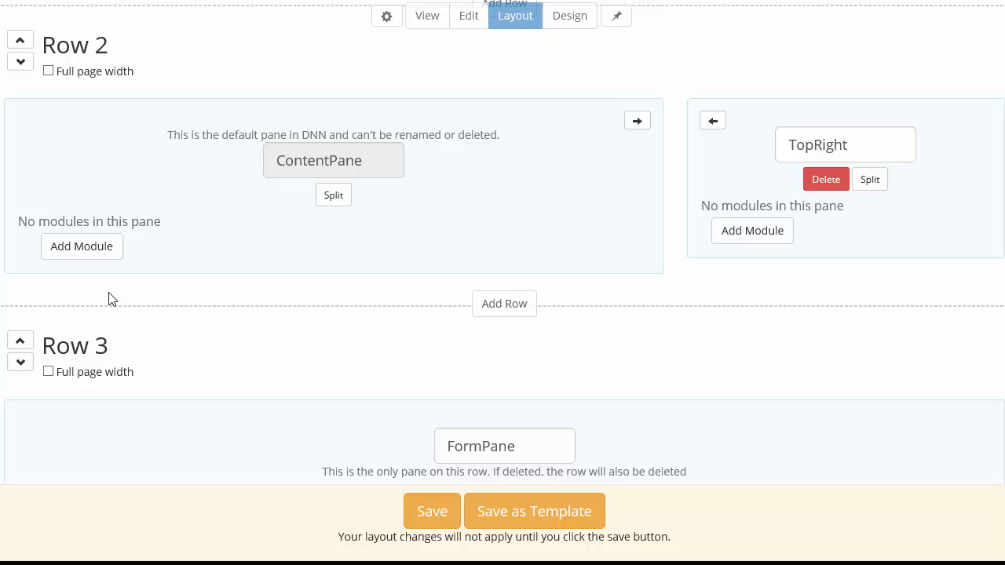
click(82, 247)
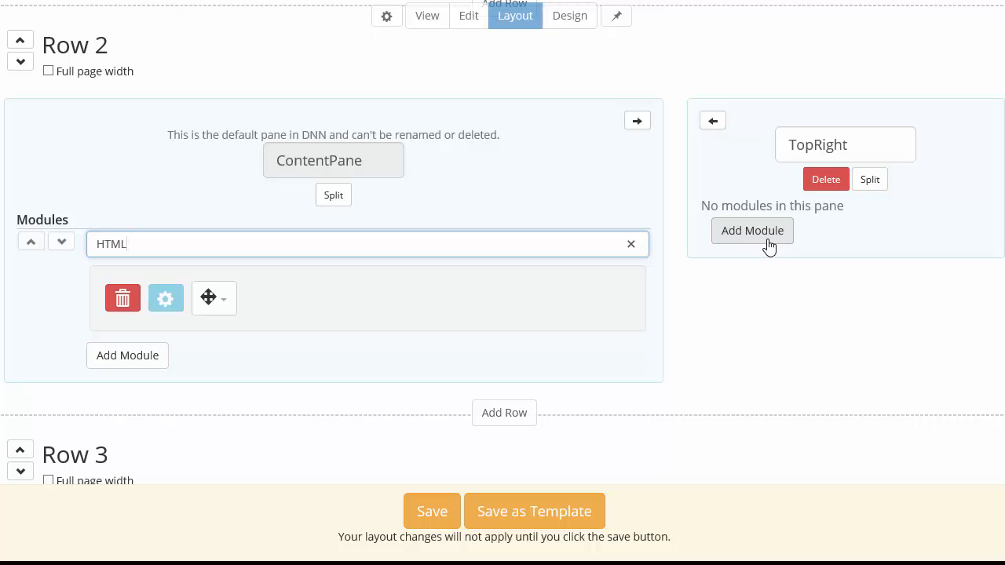
click(769, 247)
click(635, 155)
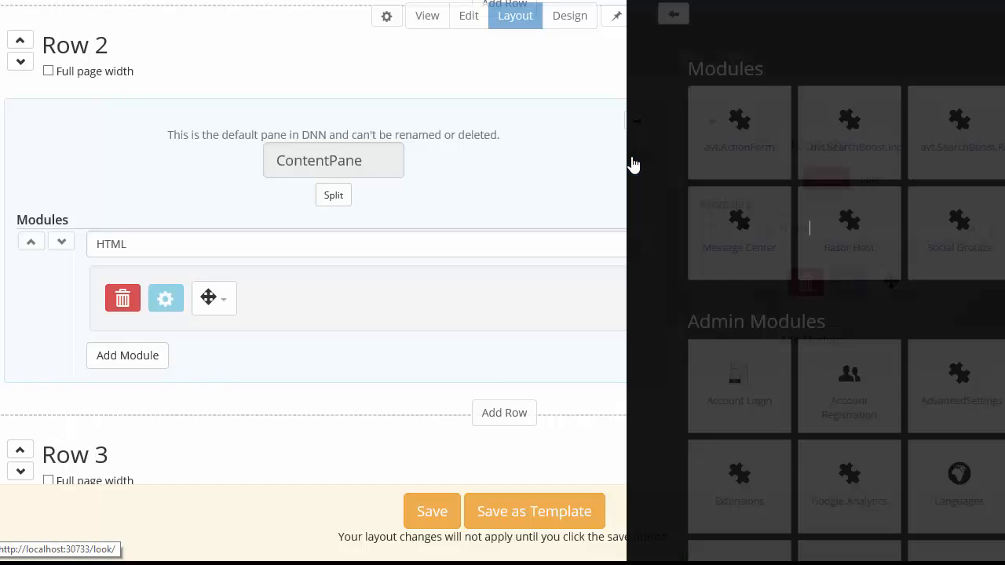
Step: Add an avt.ActionForm module to FormPane in Row 3
scroll(531, 256, down, 3)
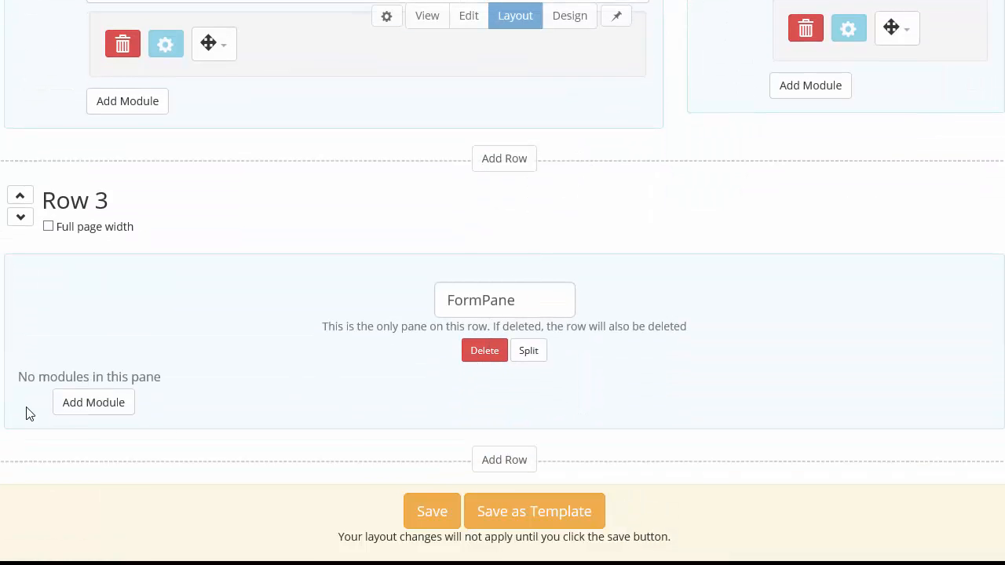
click(101, 412)
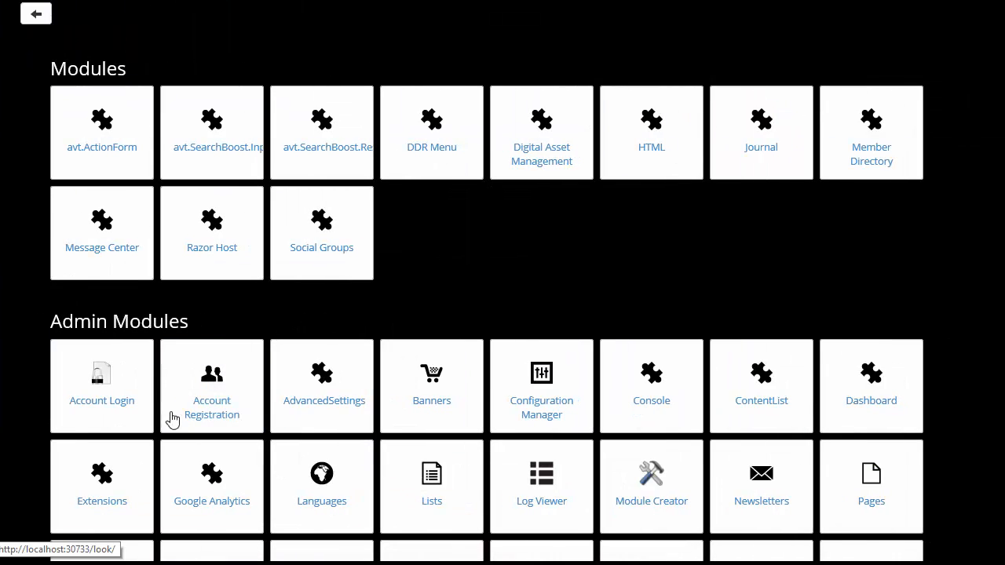
click(151, 170)
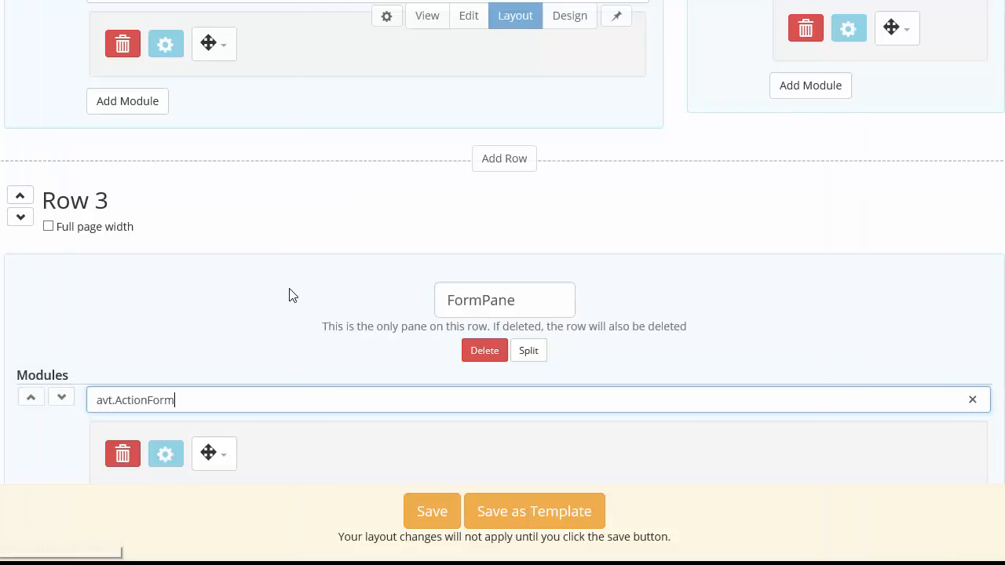
Step: Add an HTML module to VideoPane in Row 4
scroll(460, 321, down, 4)
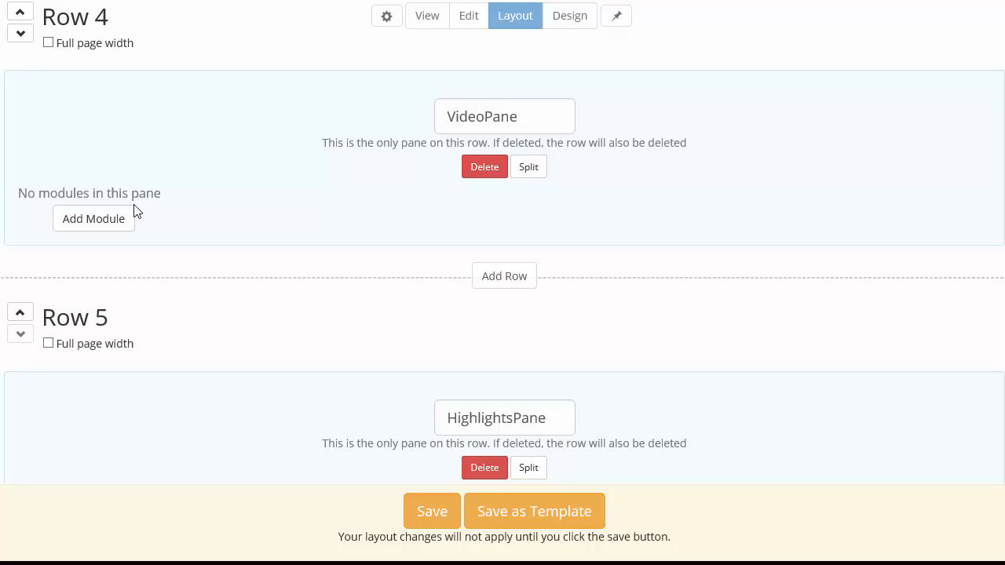
click(108, 225)
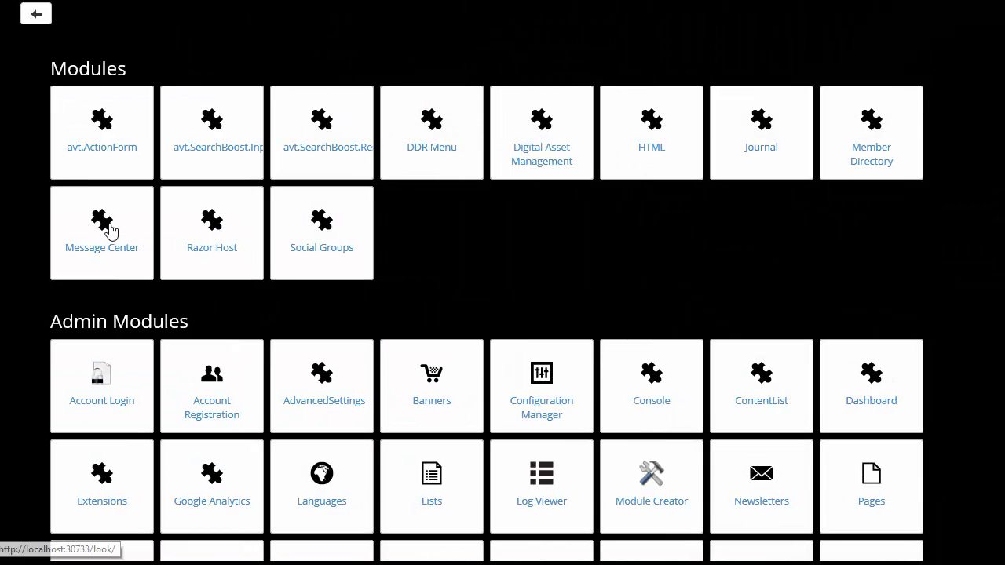
click(670, 157)
Step: Add an HTML module to HighlightsPane in Row 5 and save the layout
scroll(298, 317, down, 3)
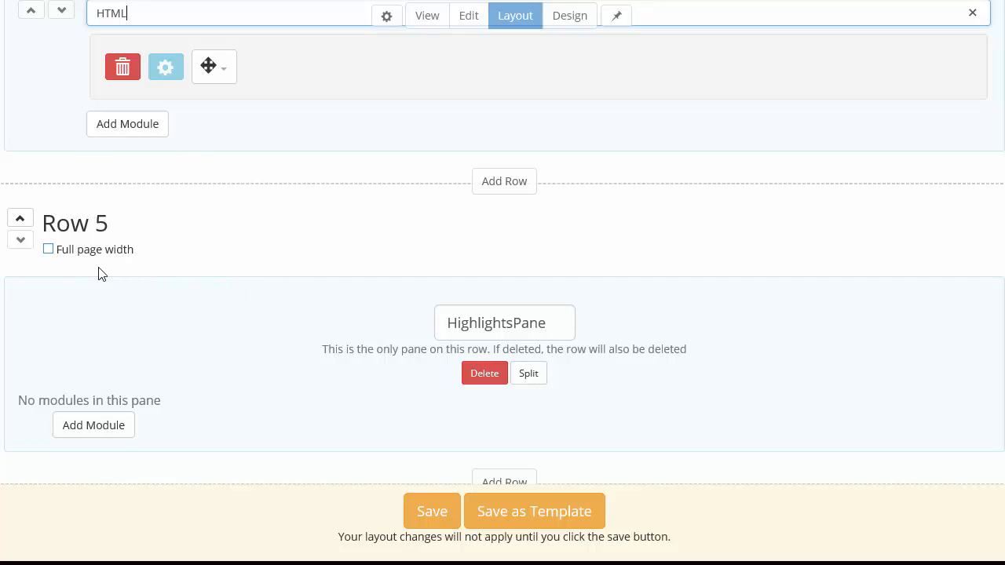
click(99, 430)
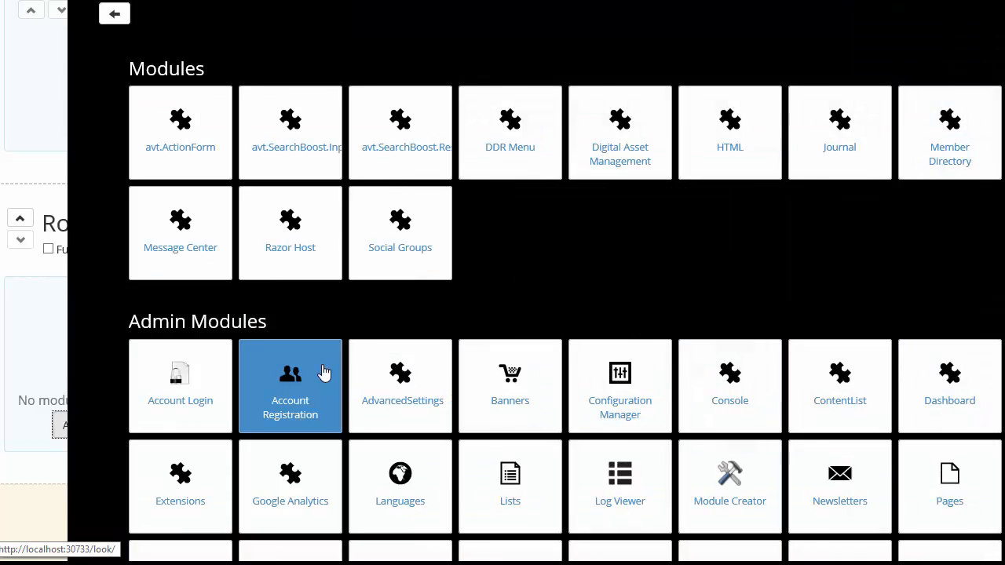
click(691, 162)
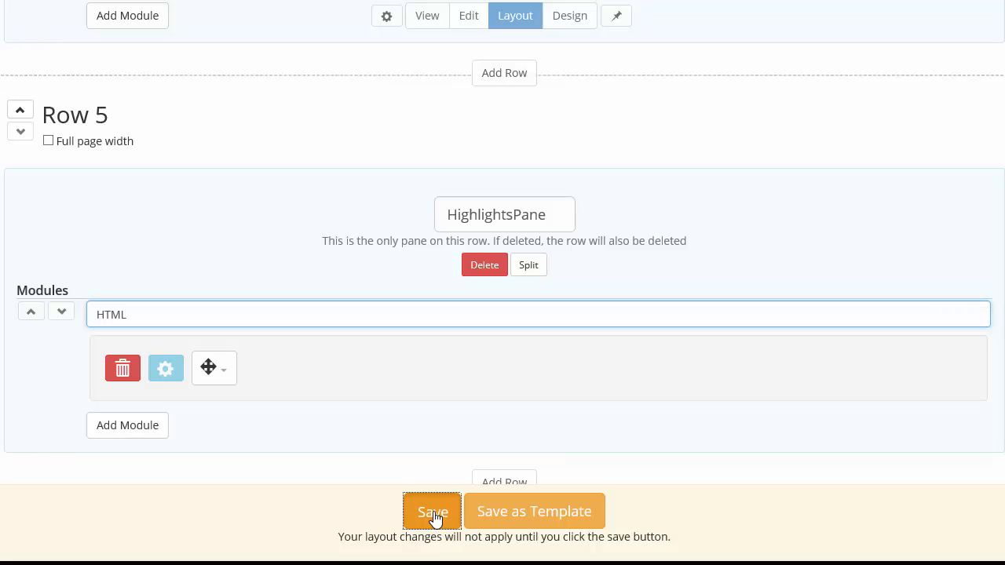
click(434, 515)
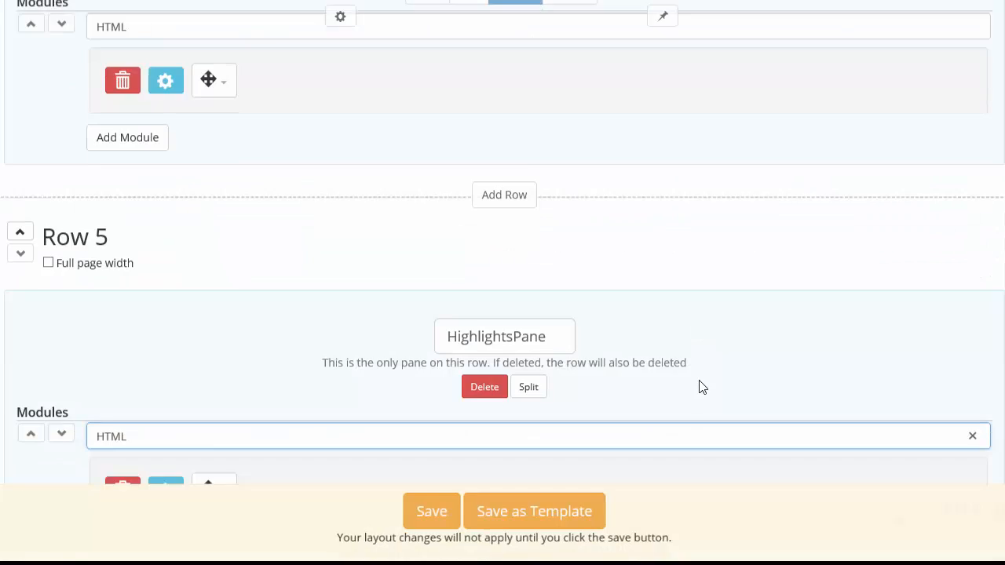
scroll(642, 438, up, 10)
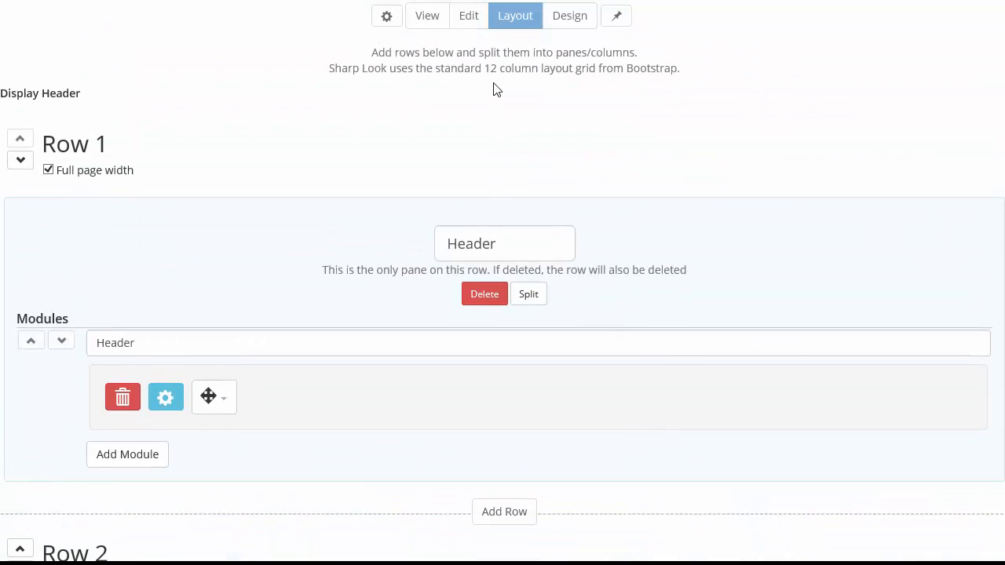
Step: Switch the page to edit mode and examine its panes and the available actions of the VideoPane HTML and FormPane Action Form modules
click(472, 23)
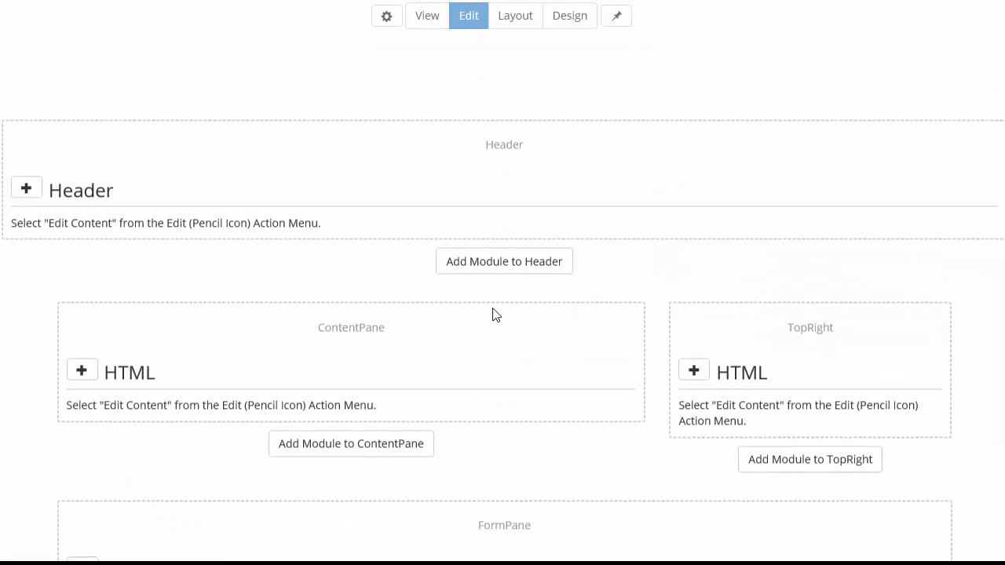
scroll(556, 265, down, 11)
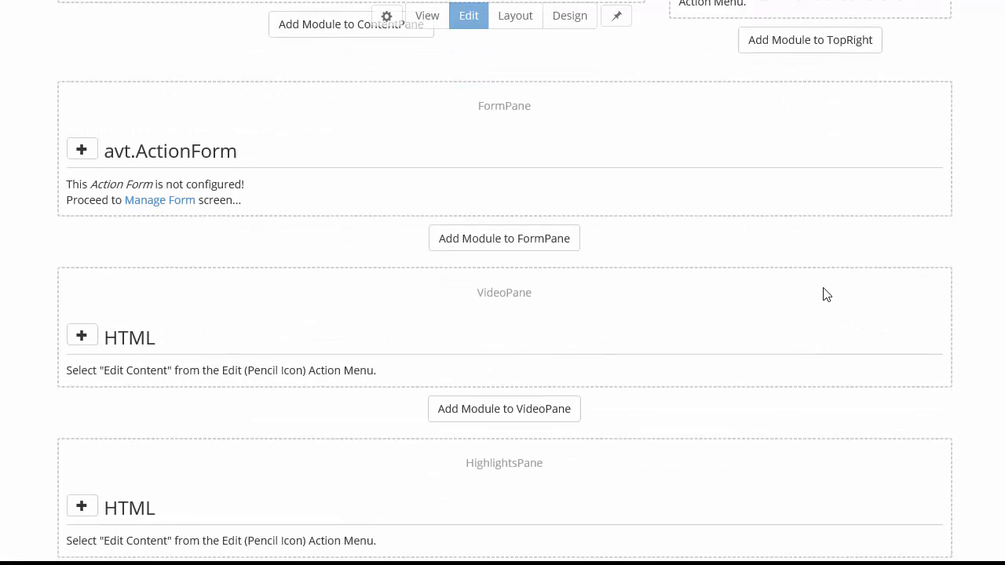
scroll(548, 319, up, 7)
scroll(550, 323, down, 4)
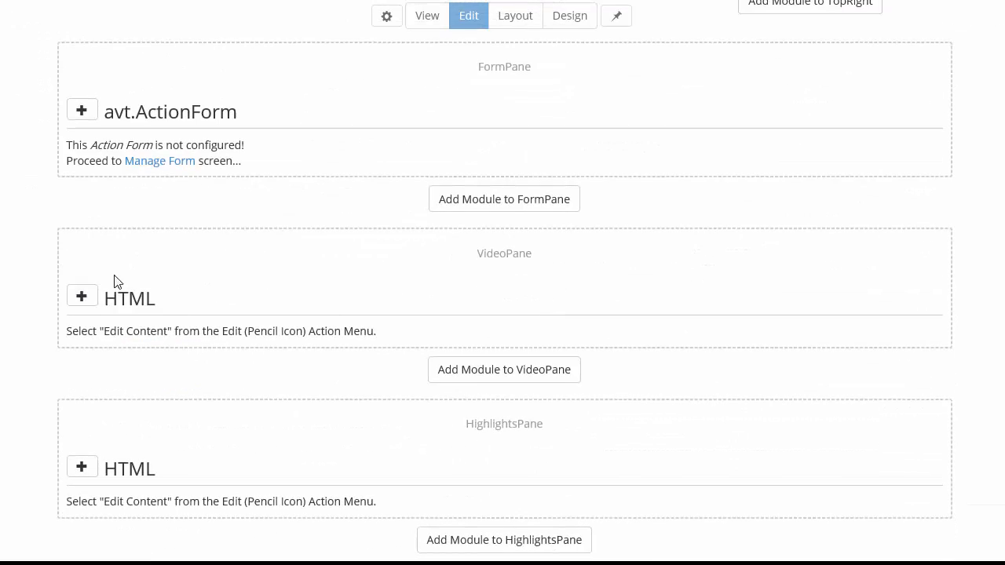
click(82, 296)
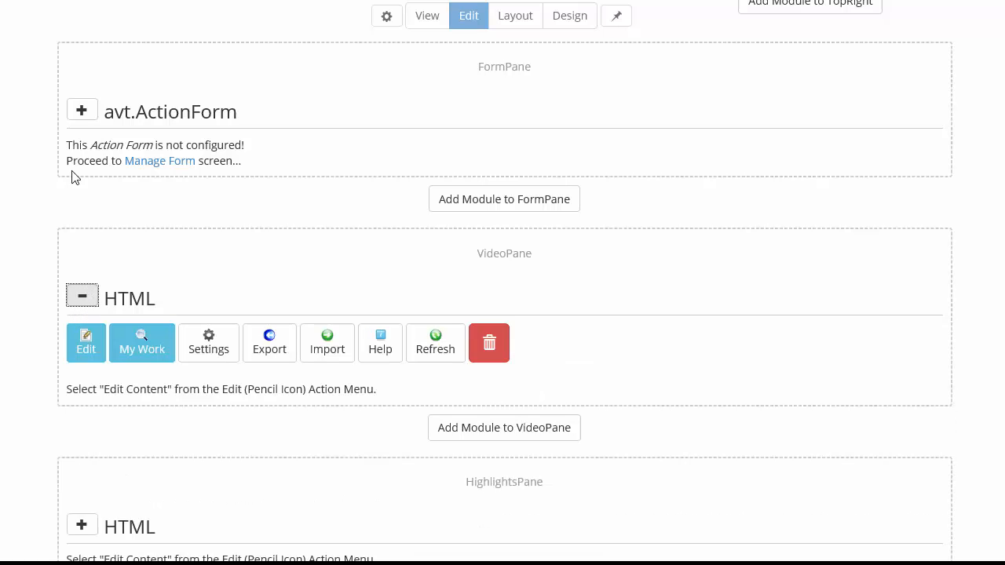
click(82, 110)
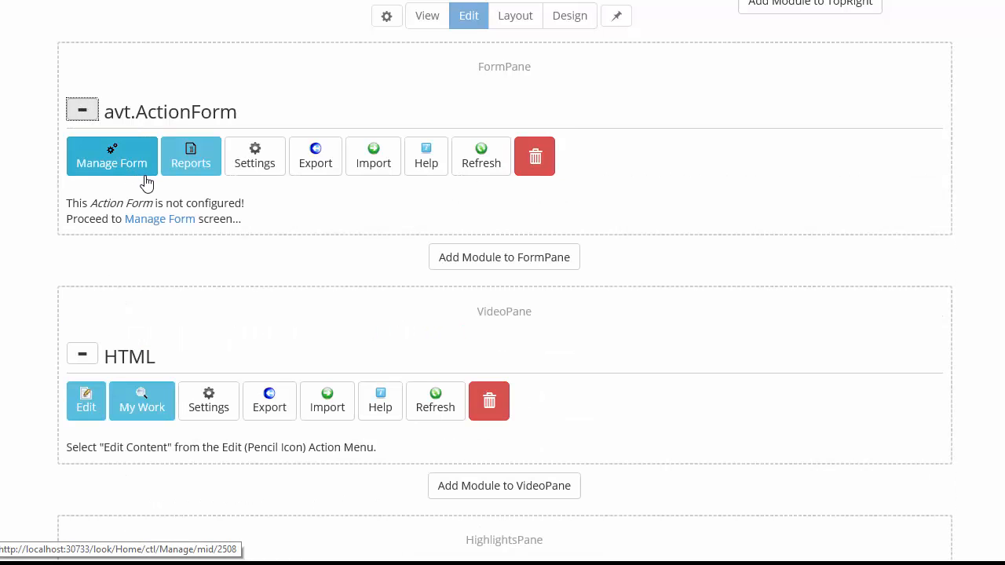
click(88, 114)
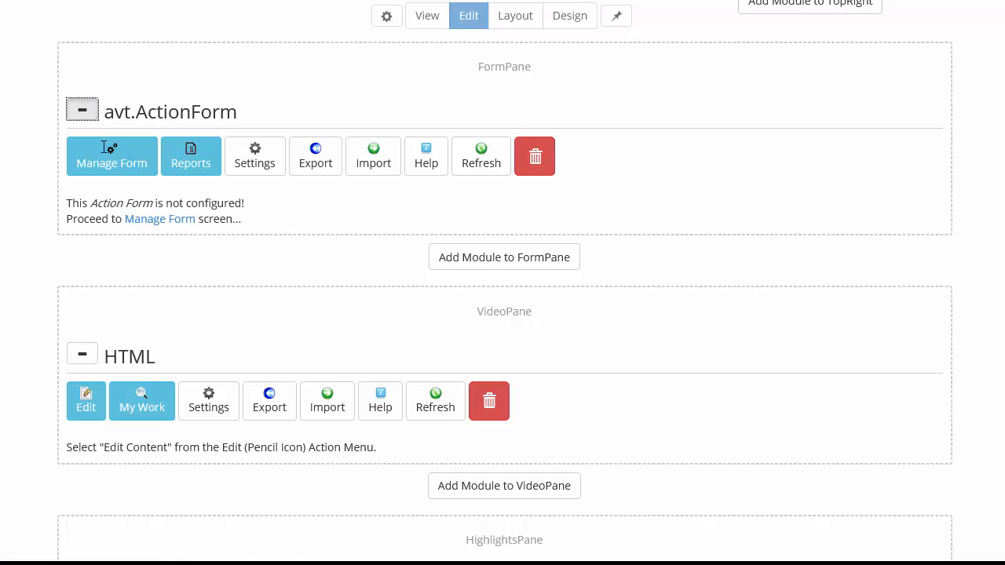
click(91, 293)
scroll(175, 243, up, 2)
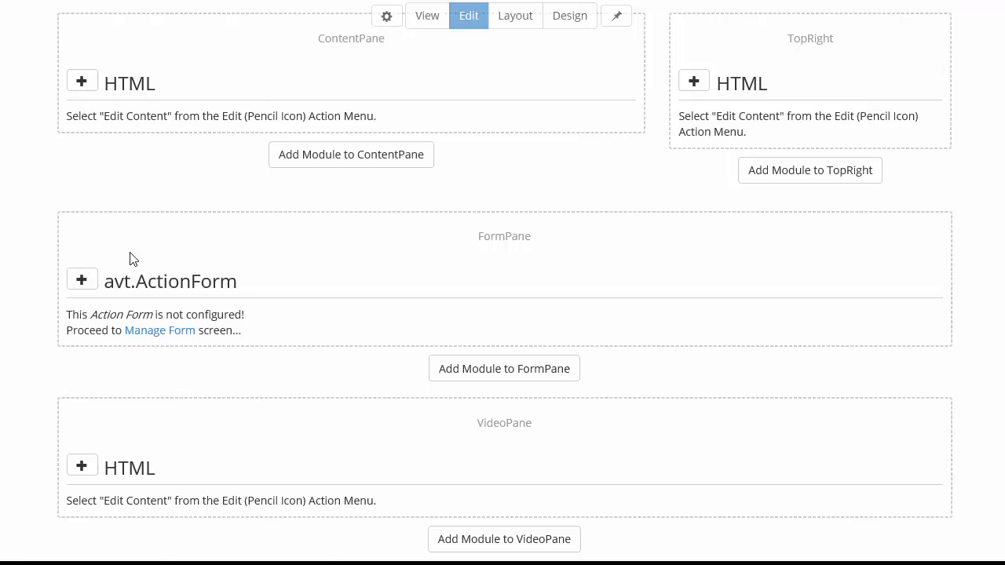
click(86, 286)
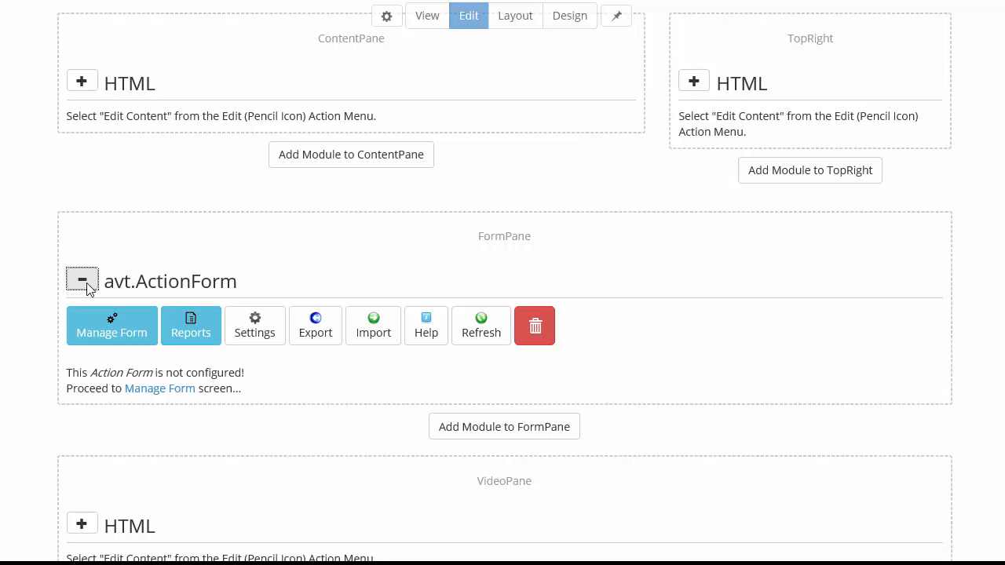
click(86, 281)
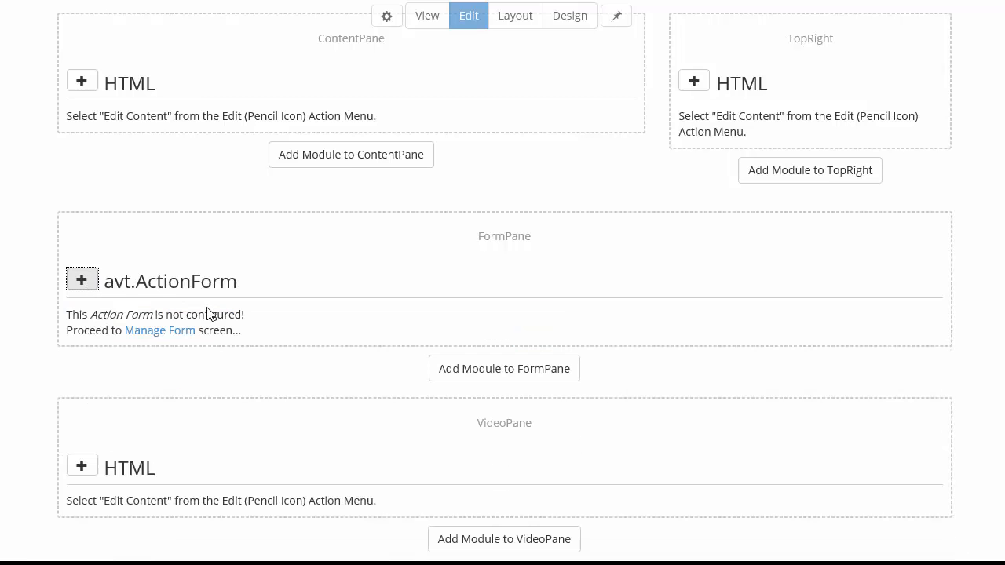
scroll(297, 325, down, 1)
scroll(313, 294, up, 5)
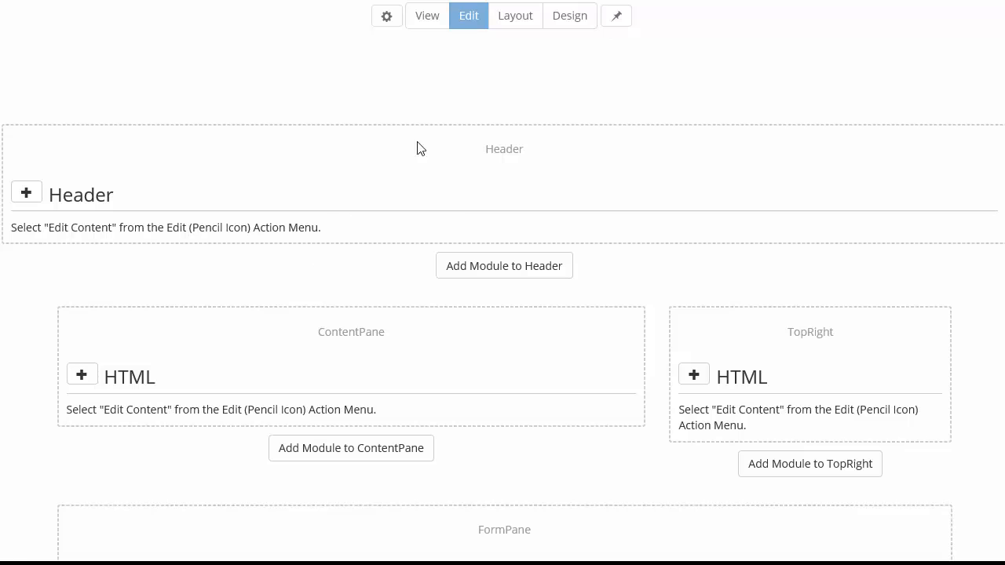
Step: Switch the page to design mode and open Row 1's appearance settings
click(580, 19)
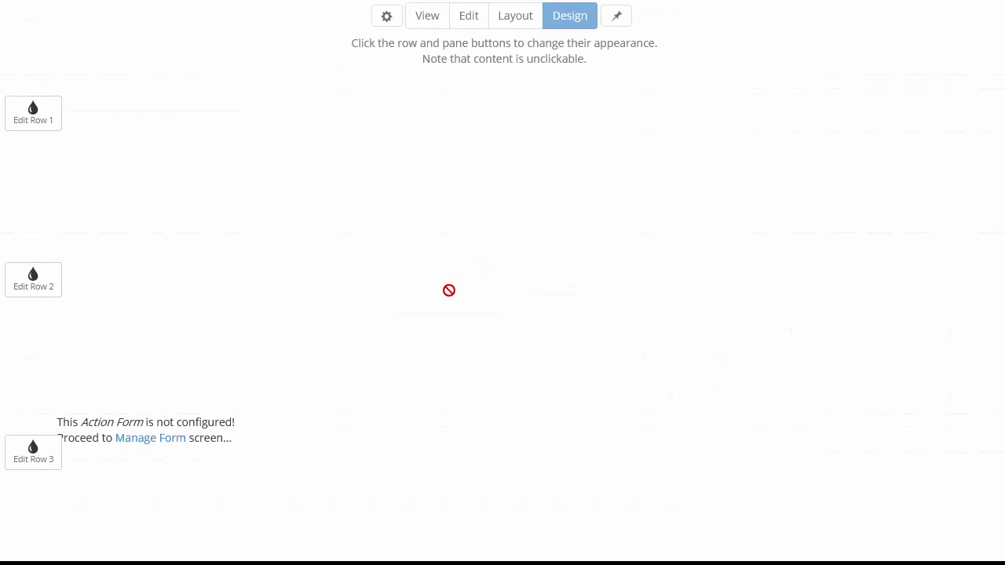
click(55, 118)
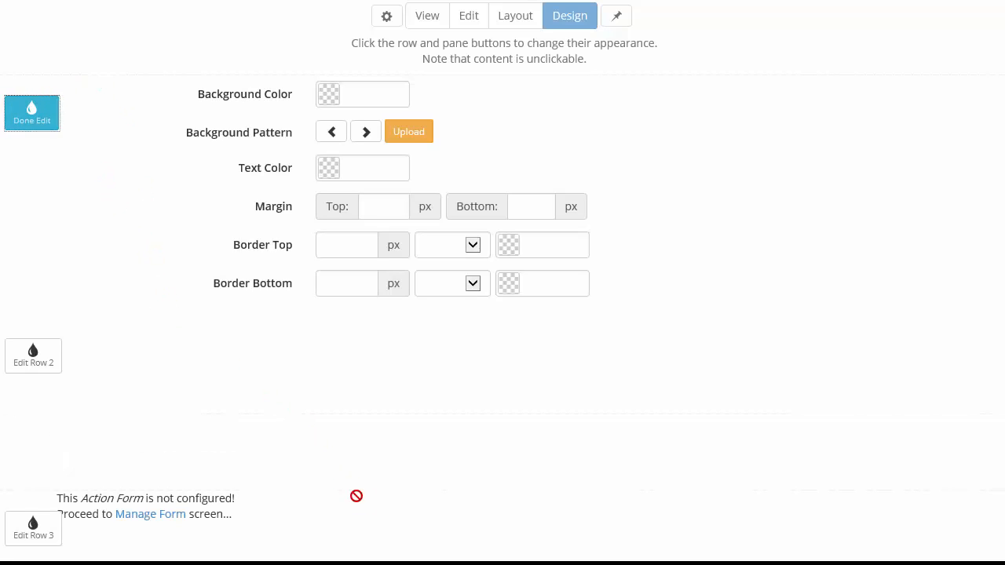
Step: Switch to the Flickr favorites page in Chrome and look through the photos for background image candidates
mouse_move(236, 564)
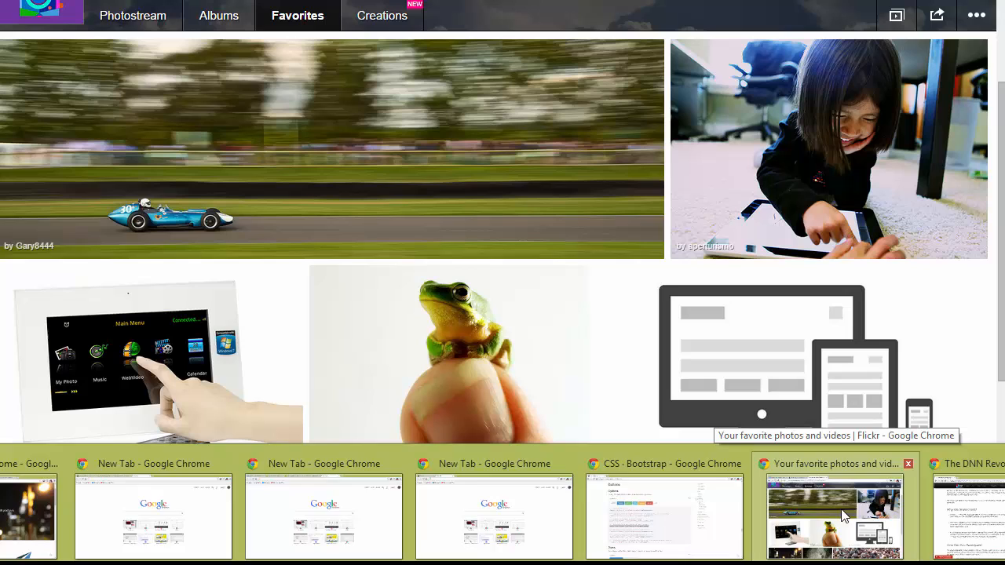
click(844, 503)
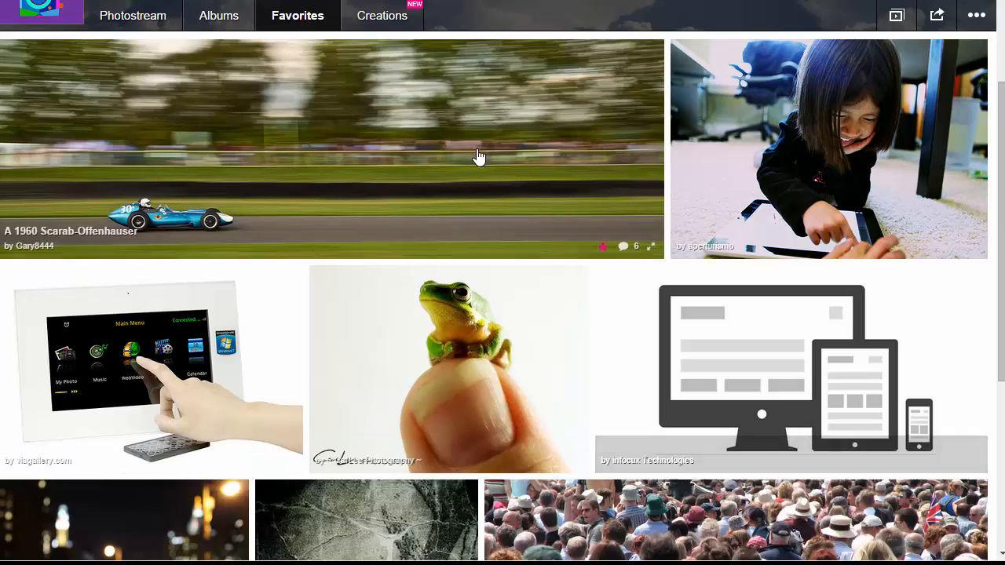
scroll(549, 273, up, 2)
scroll(550, 275, down, 2)
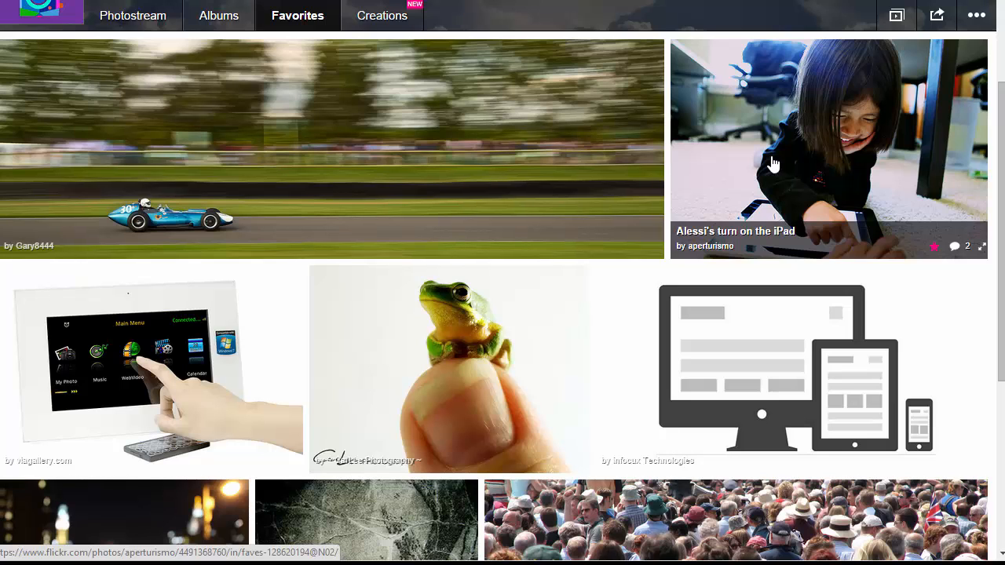
scroll(773, 162, down, 1)
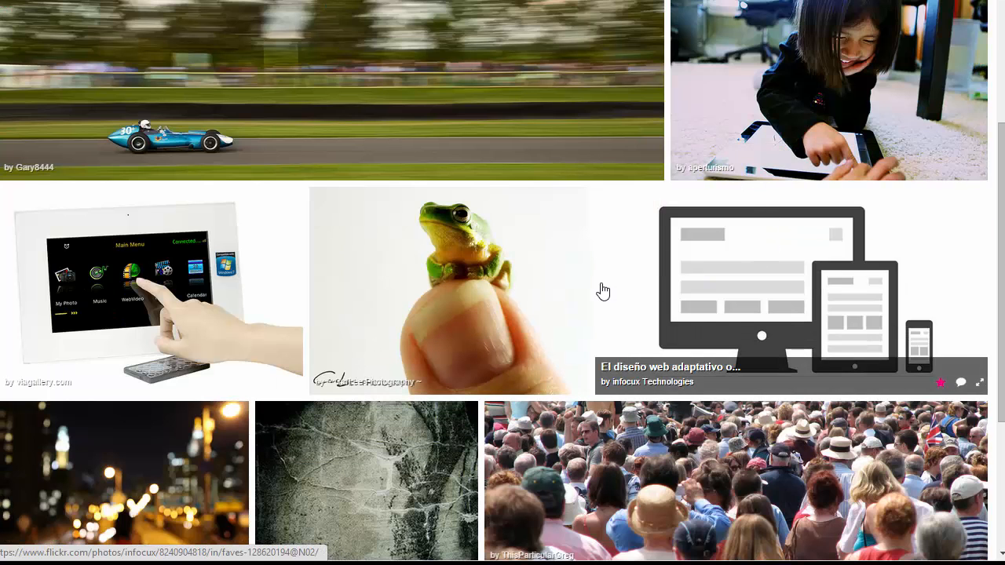
scroll(602, 292, down, 1)
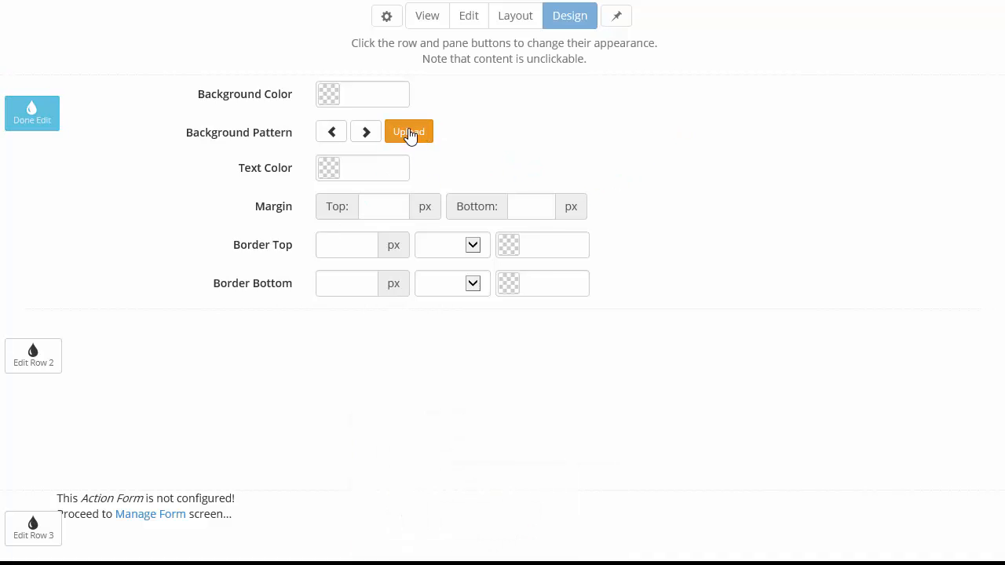
click(409, 132)
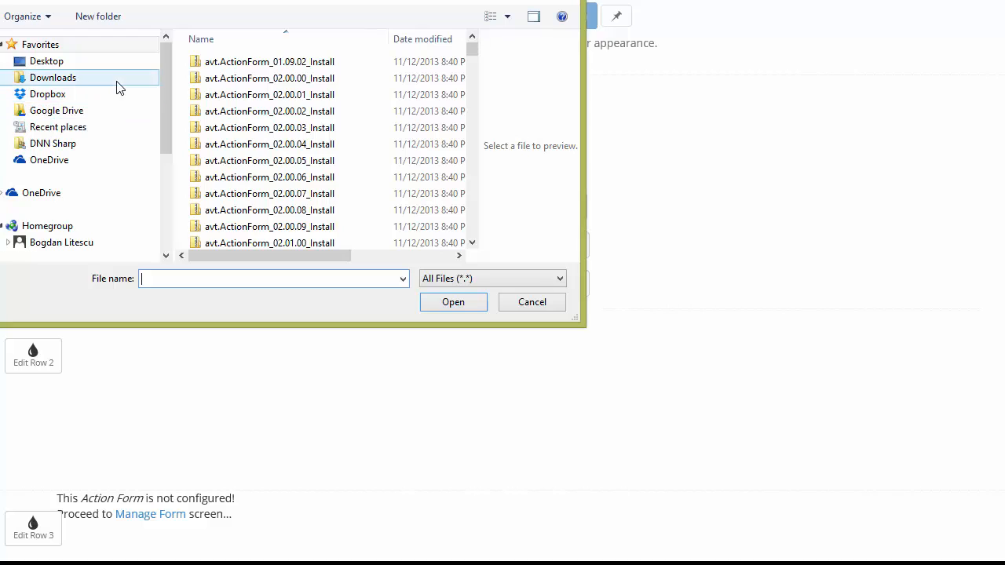
scroll(165, 107, down, 1)
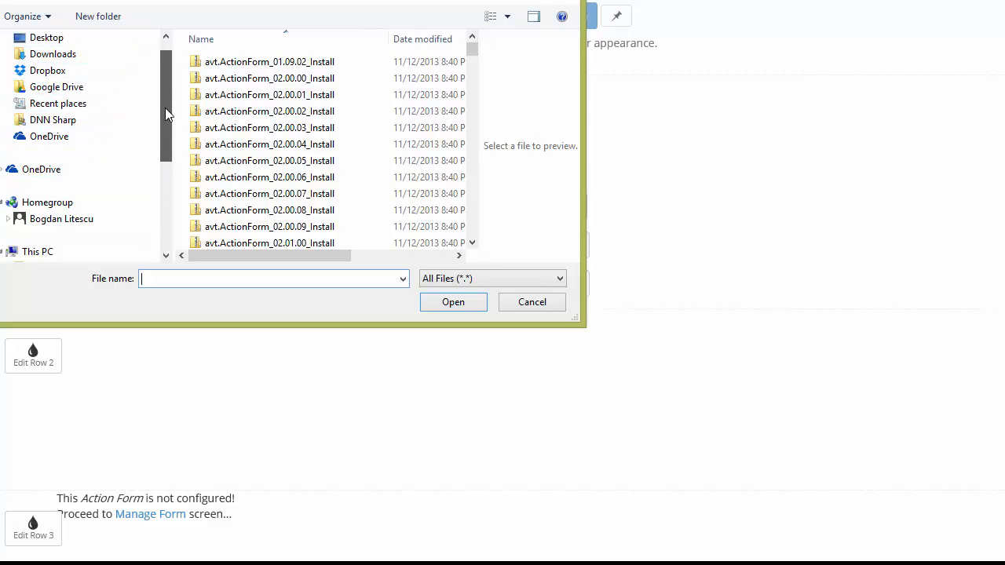
scroll(165, 114, down, 2)
click(71, 220)
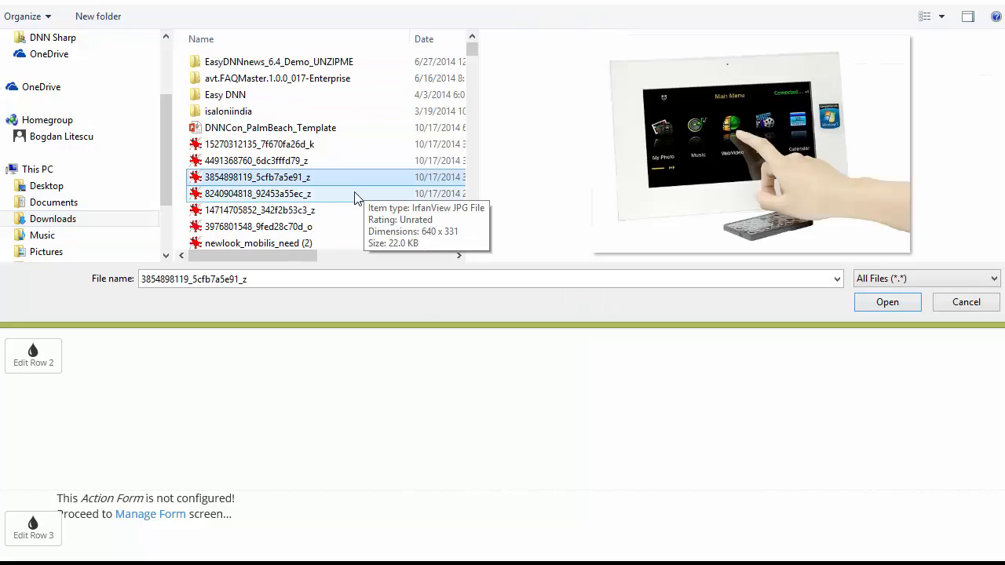
click(354, 194)
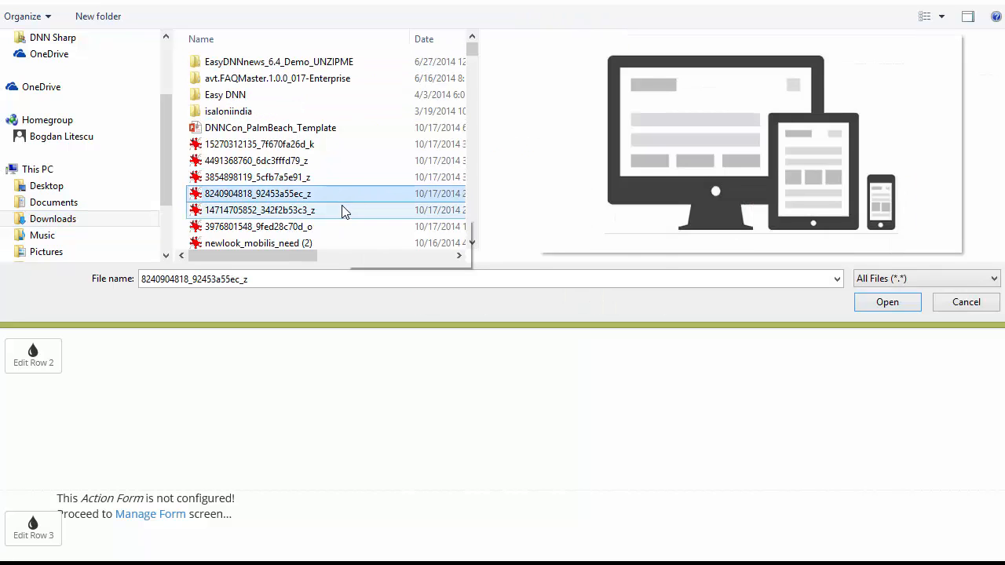
click(343, 209)
click(333, 227)
click(324, 212)
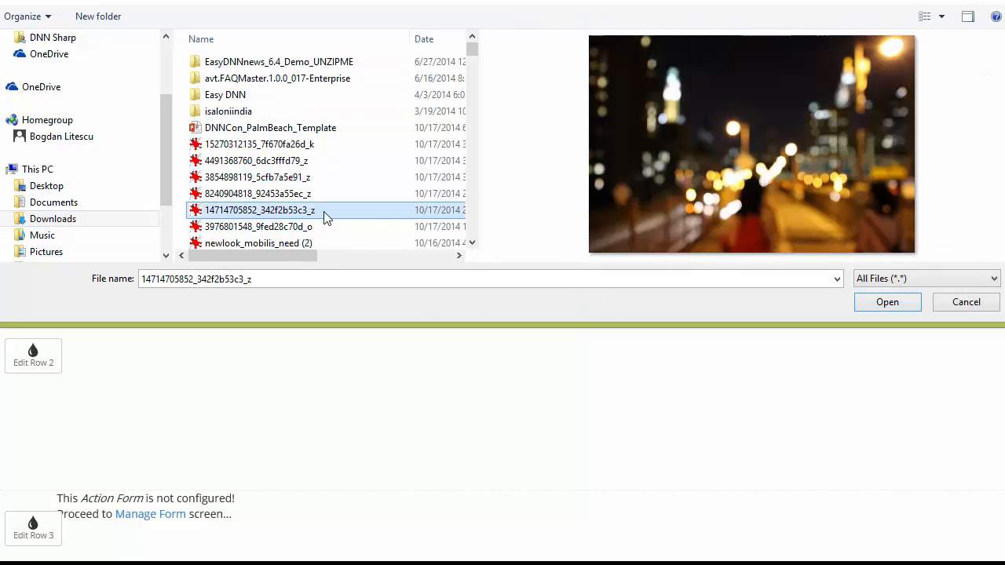
double_click(327, 217)
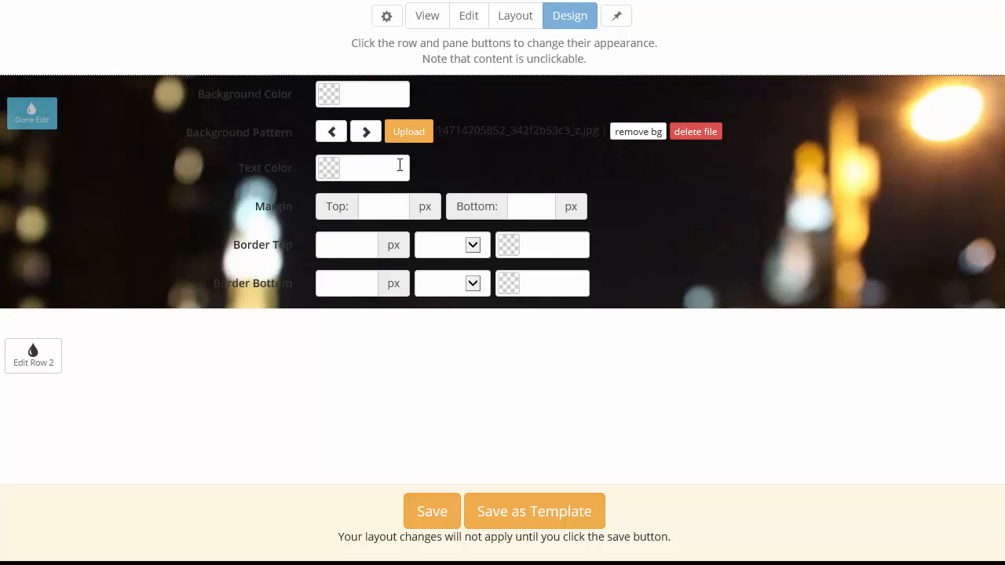
Step: Set Row 1's text color to white (#ffffff)
click(400, 165)
drag(321, 199, 296, 180)
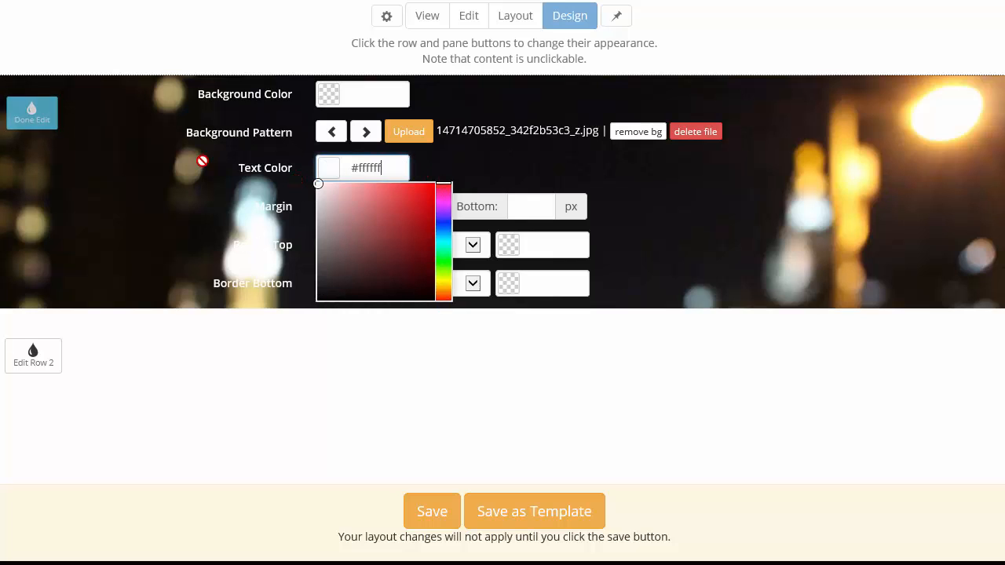
click(456, 159)
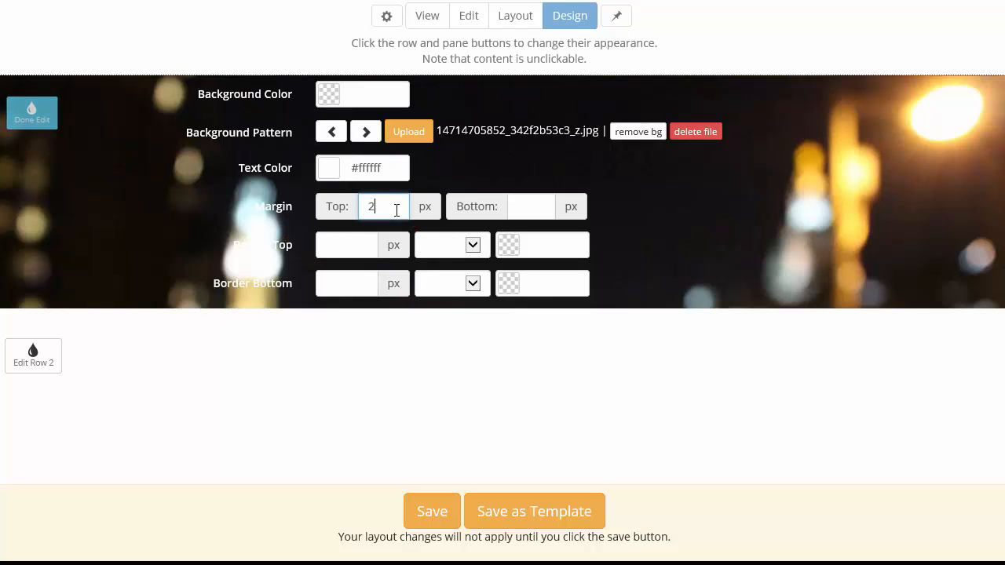
Step: Set Row 1's top and bottom margins to 200 px each and finish editing the row
key(Tab)
text(200)
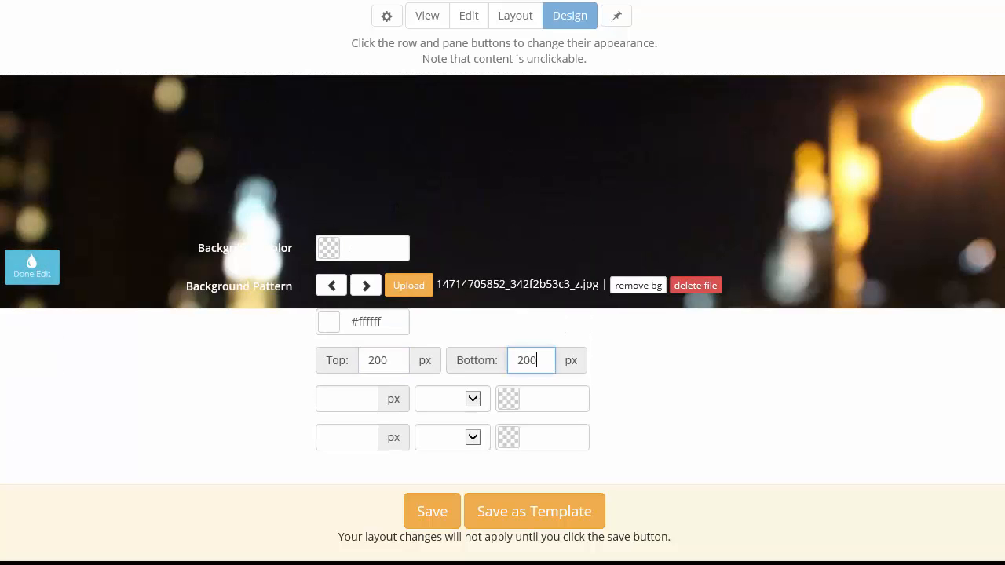
click(490, 332)
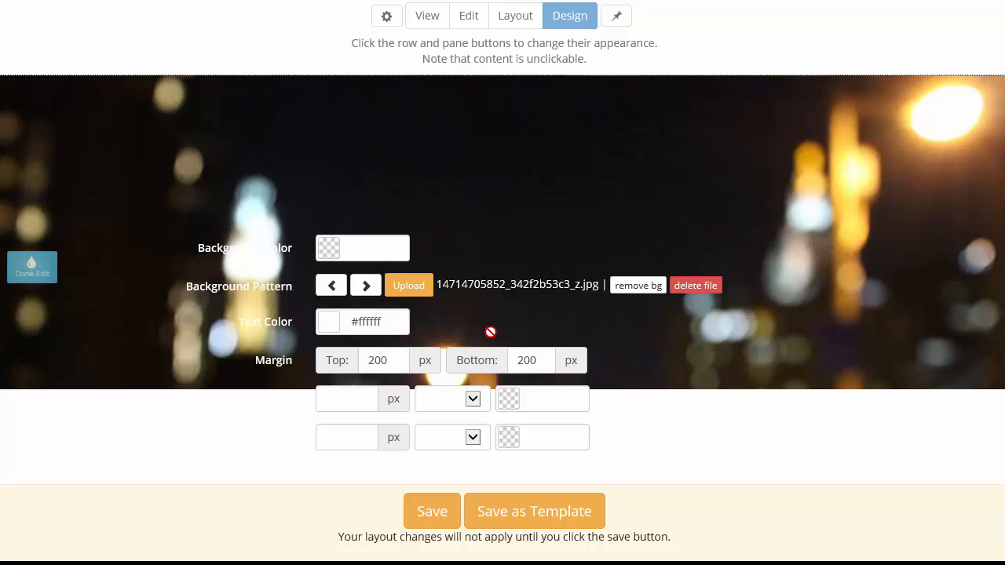
scroll(490, 333, down, 1)
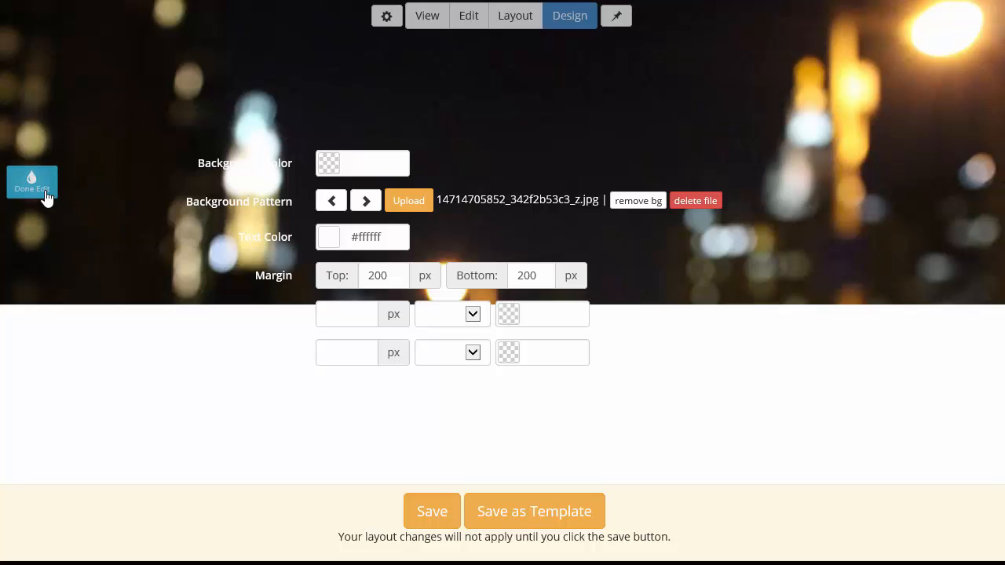
scroll(141, 227, down, 3)
scroll(263, 231, up, 2)
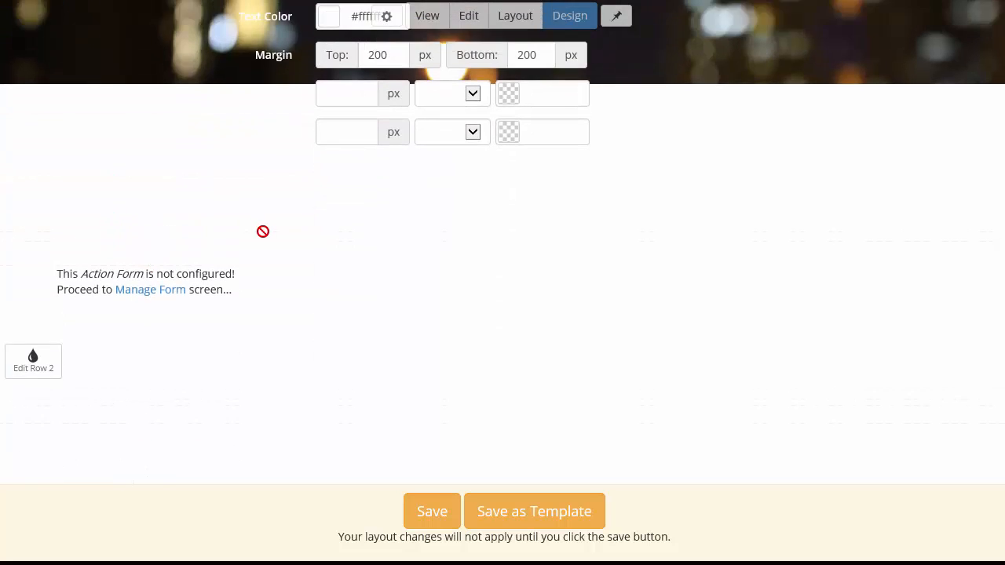
click(45, 95)
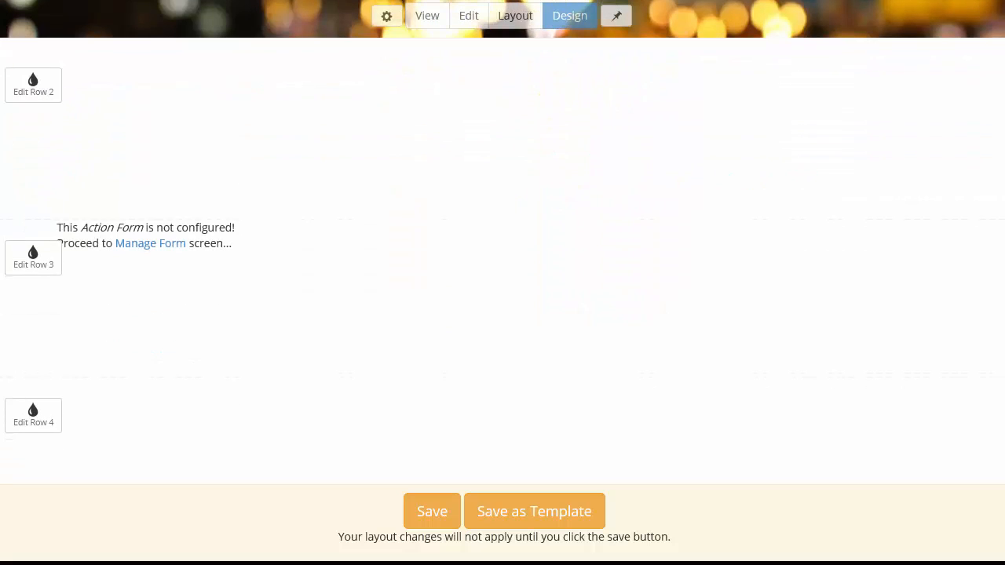
Step: Open Row 2's appearance settings and set its top and bottom margins to 80 px each
click(33, 85)
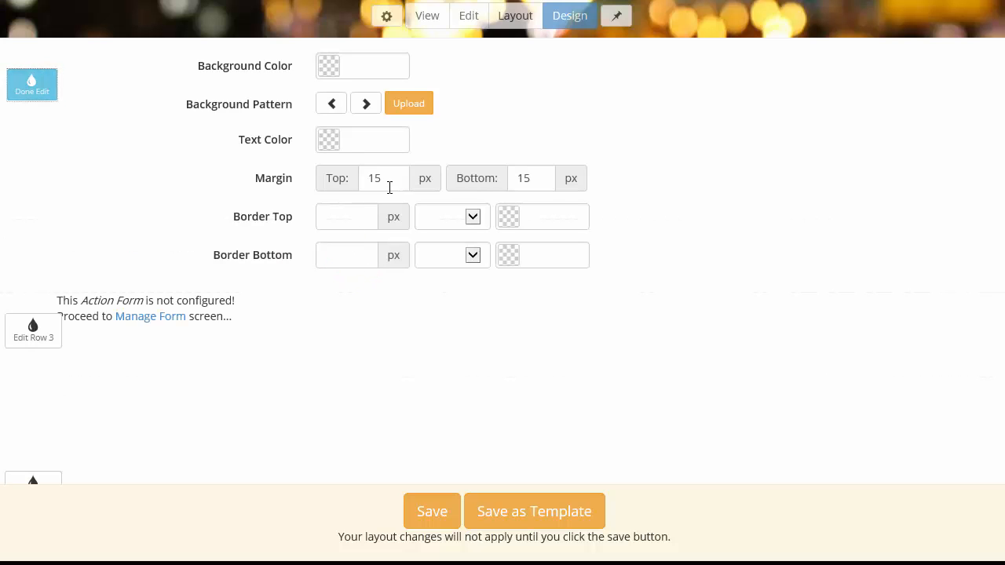
drag(391, 187, 287, 175)
text(80)
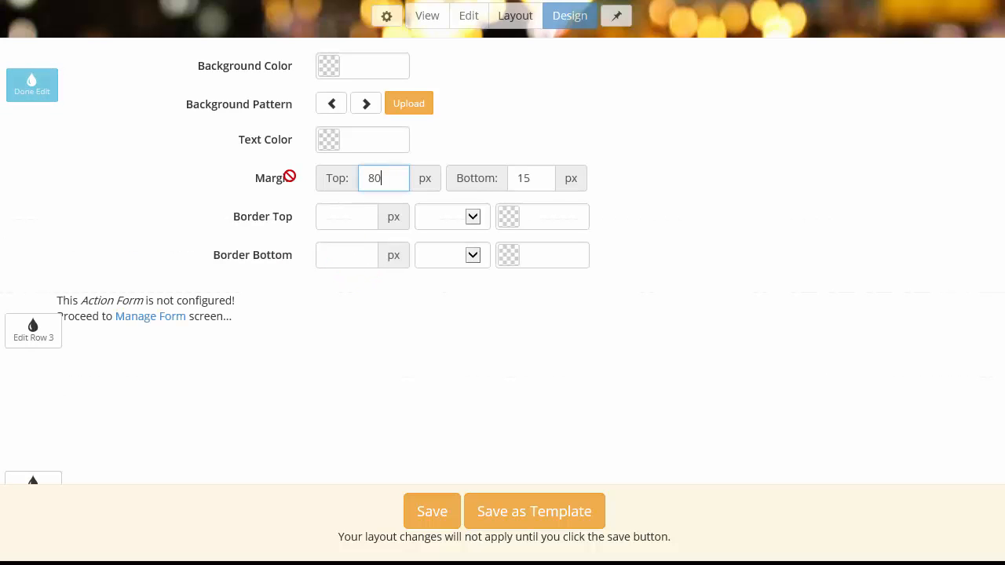
key(Tab)
text(80)
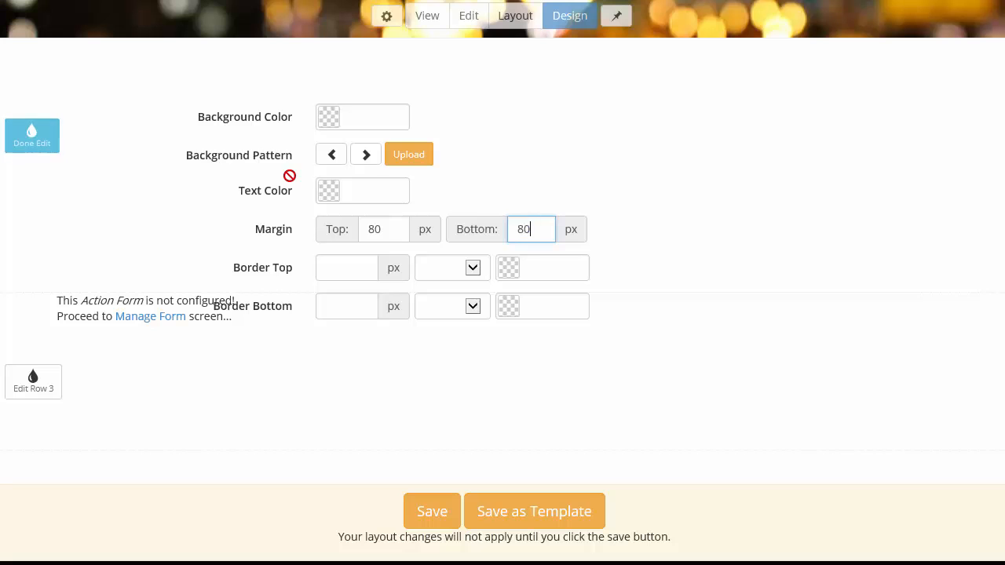
click(190, 216)
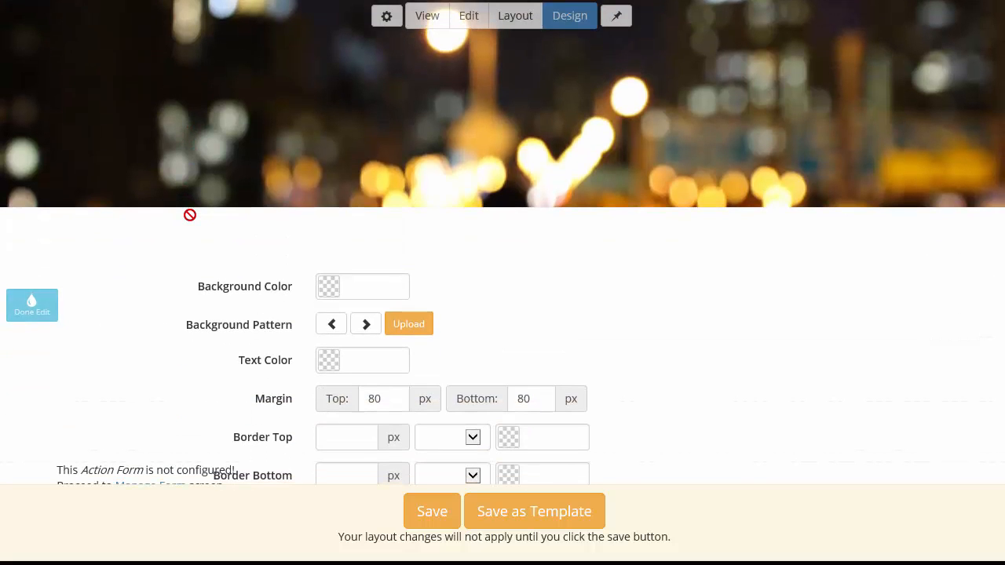
scroll(189, 213, down, 4)
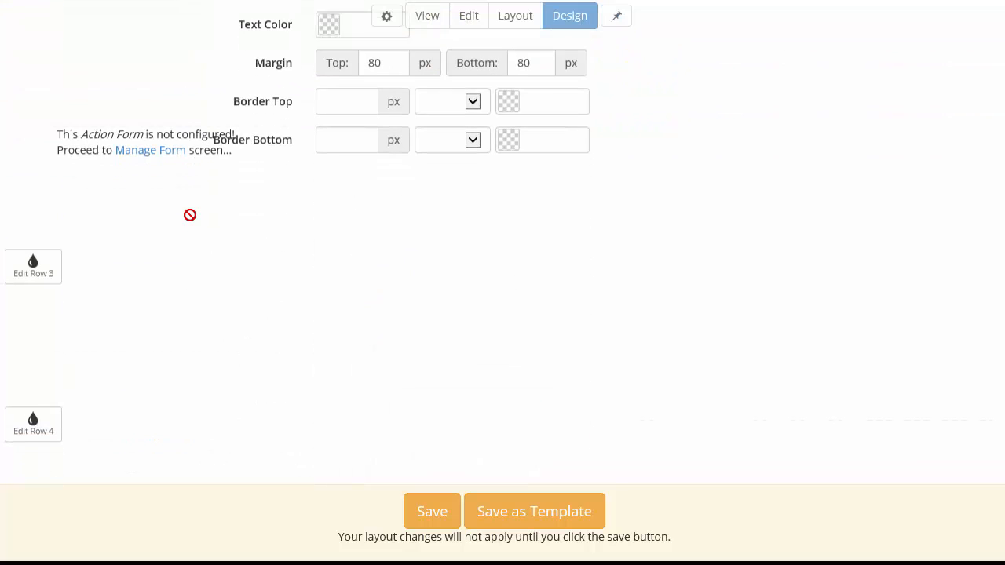
Step: Finish editing Row 2, and set Row 3's background color to light gray (#f5f5f5)
scroll(128, 227, up, 3)
click(45, 228)
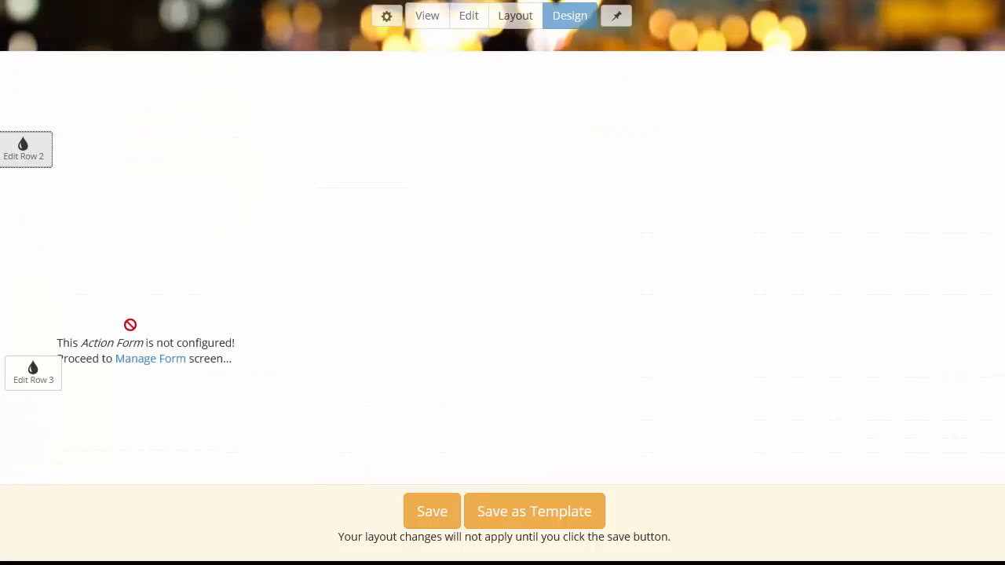
scroll(63, 385, down, 2)
click(43, 190)
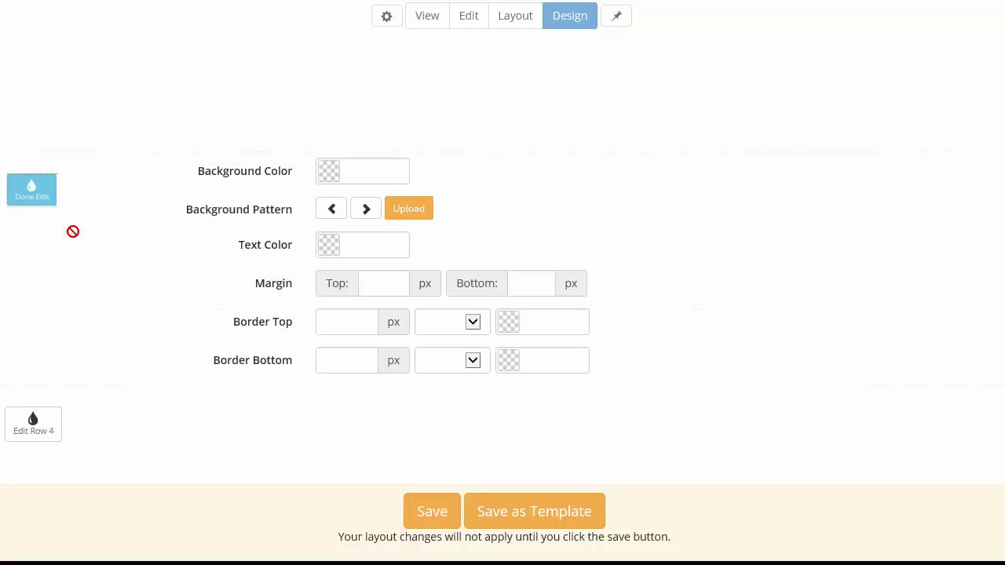
click(370, 171)
drag(340, 213, 299, 195)
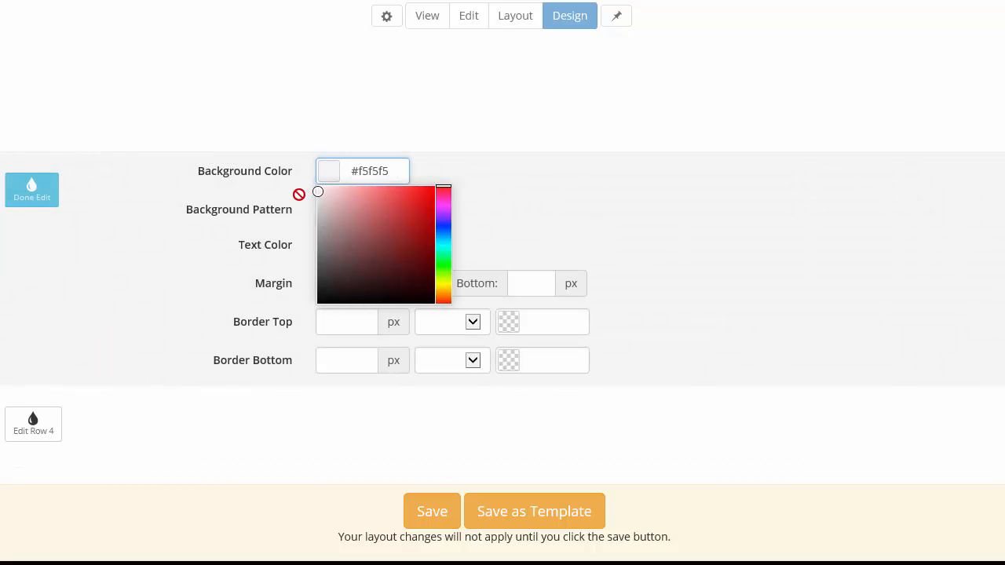
click(31, 196)
Step: Open Row 4's appearance settings and set its background color to black (#000000)
scroll(92, 176, down, 1)
scroll(92, 176, down, 1)
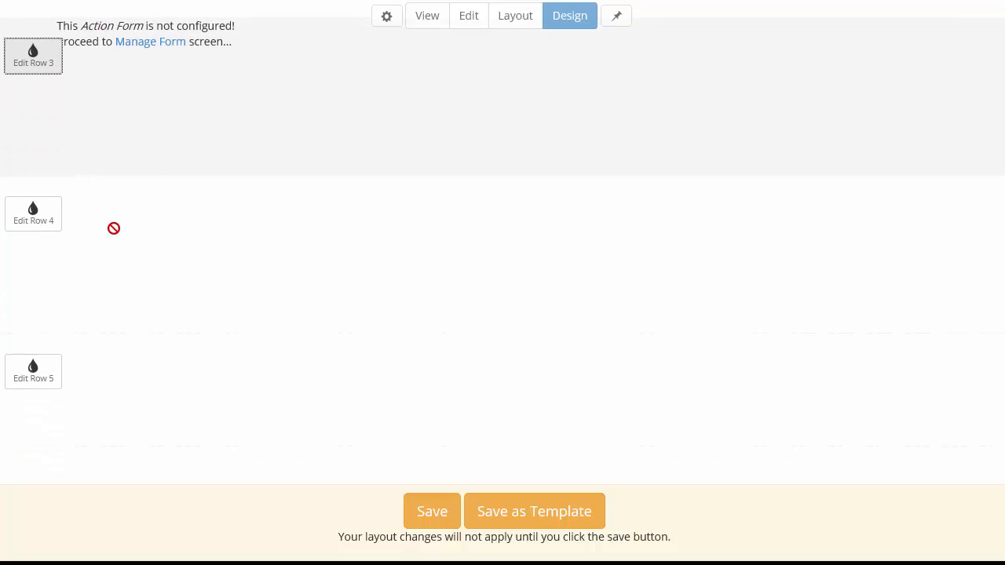
click(33, 215)
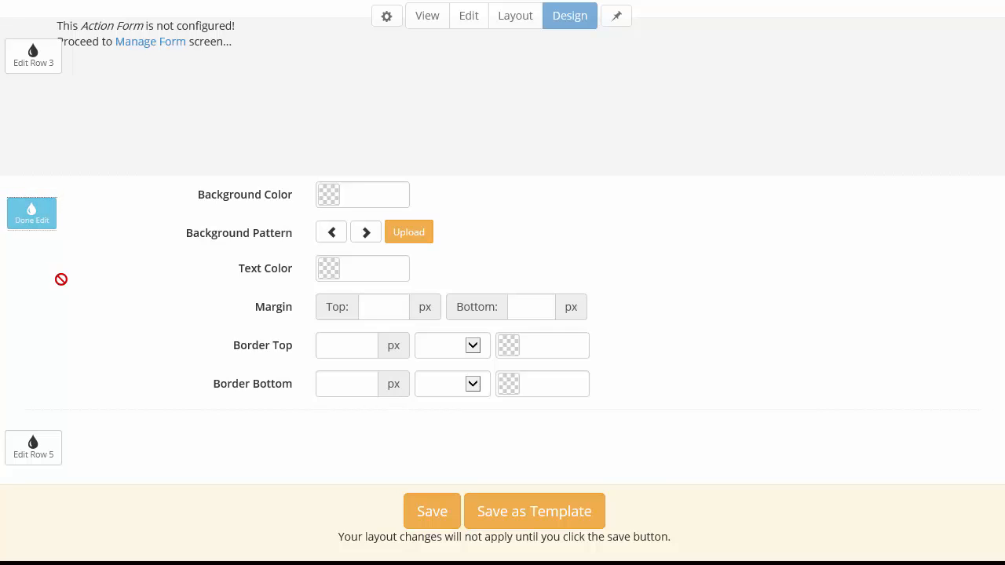
click(366, 197)
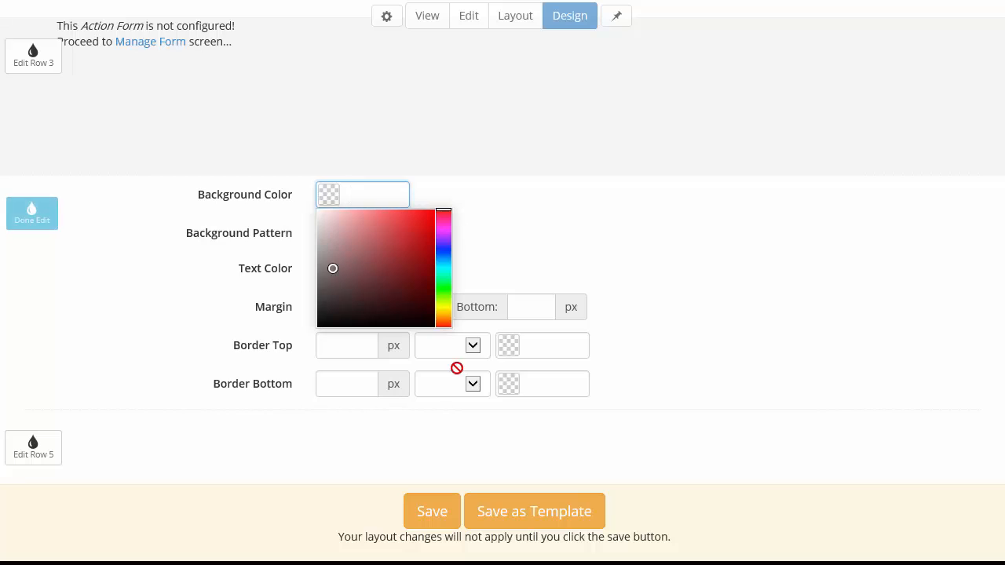
drag(456, 368, 467, 381)
click(227, 306)
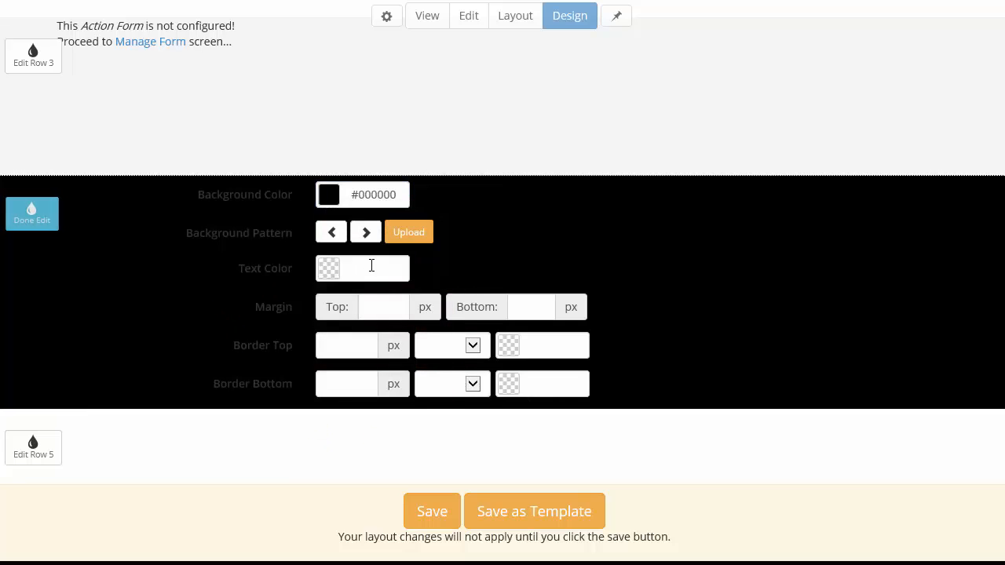
Step: Set Row 4's text color to white (#ffffff)
click(372, 265)
text(#ffffff)
click(168, 309)
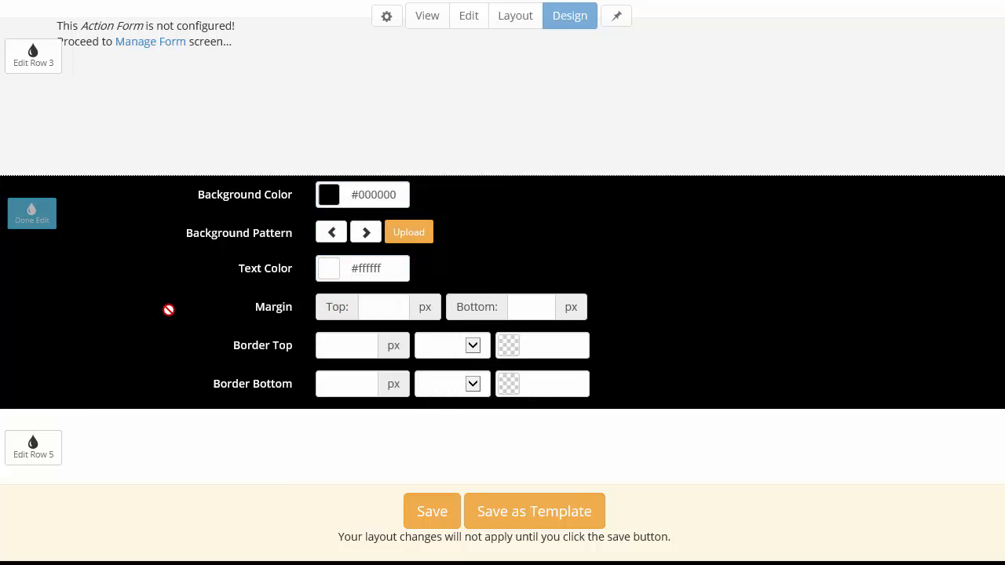
Step: Set Row 4's top and bottom margins to 40 px each and finish editing the row
click(379, 312)
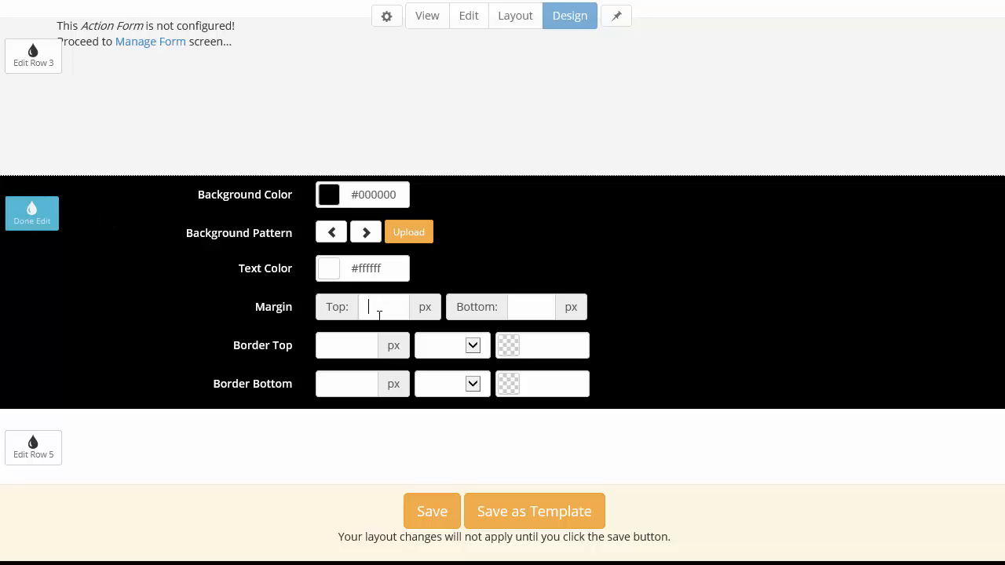
text(20)
key(Tab)
text(2)
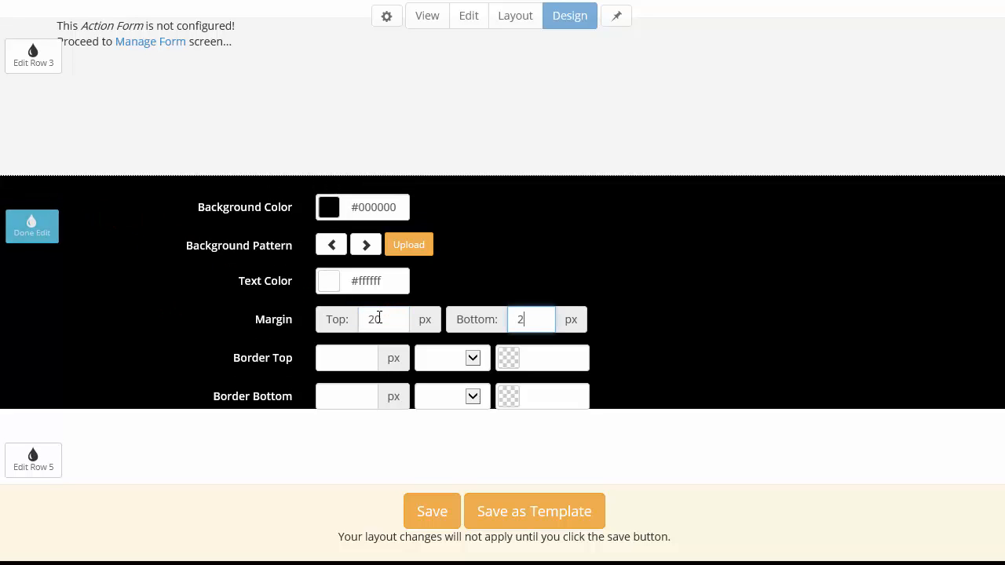
key(BackSpace)
text(40)
key(Tab)
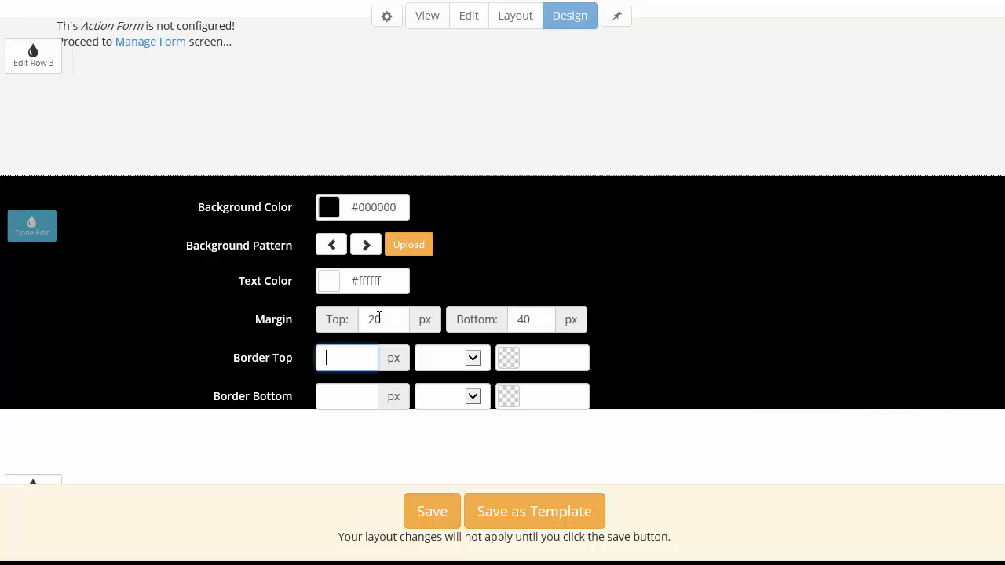
drag(379, 318, 333, 320)
text(40)
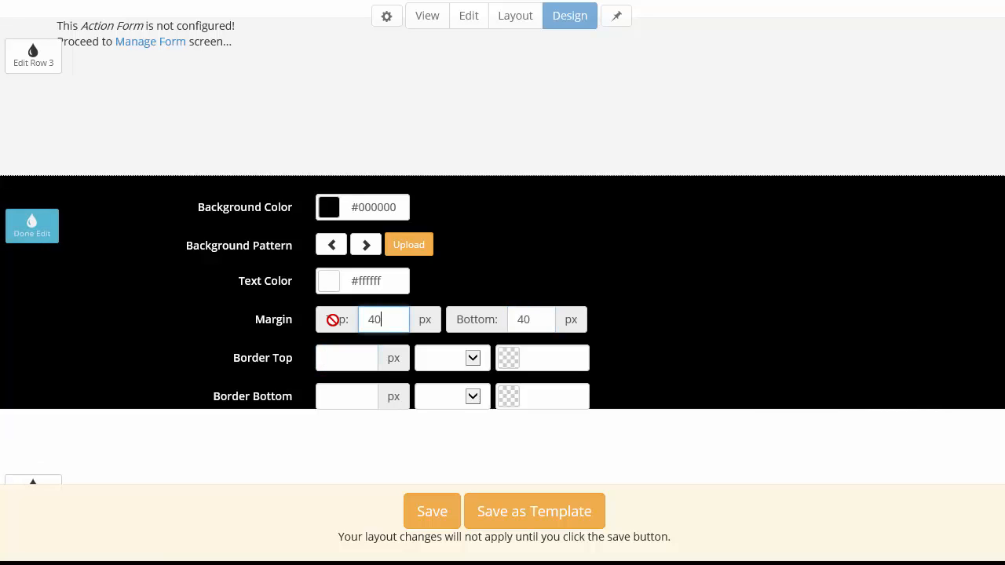
click(823, 356)
scroll(823, 357, down, 2)
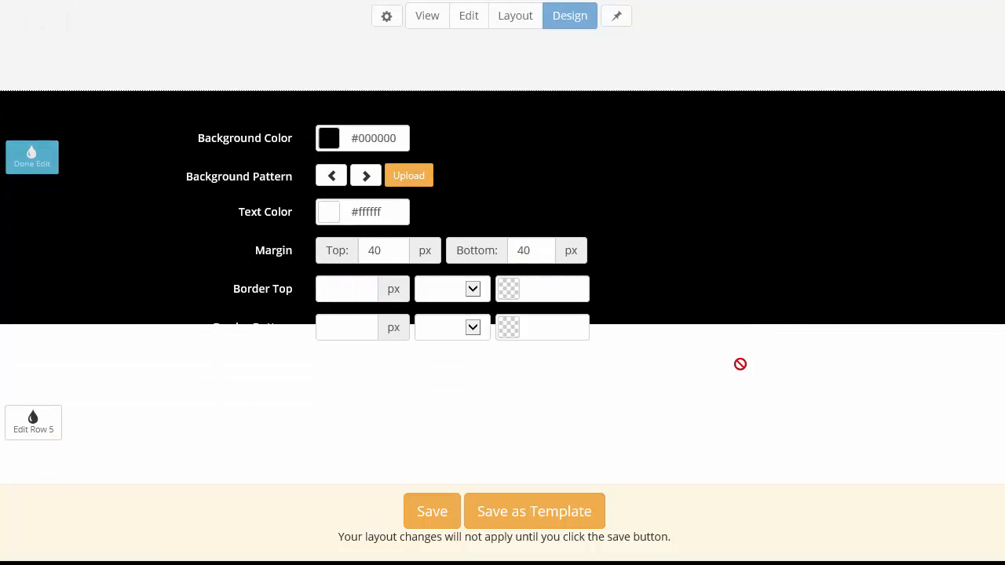
scroll(35, 156, down, 1)
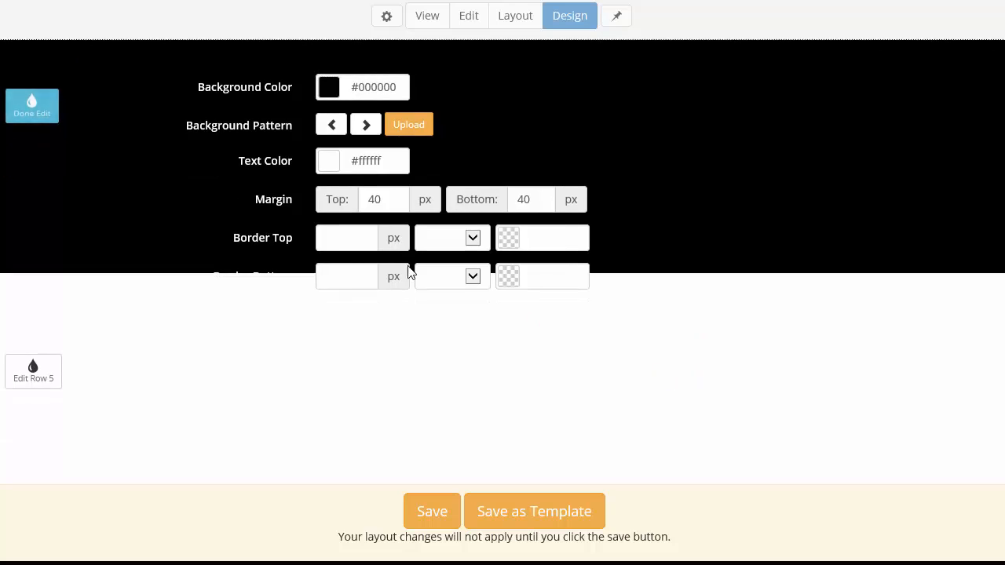
click(38, 103)
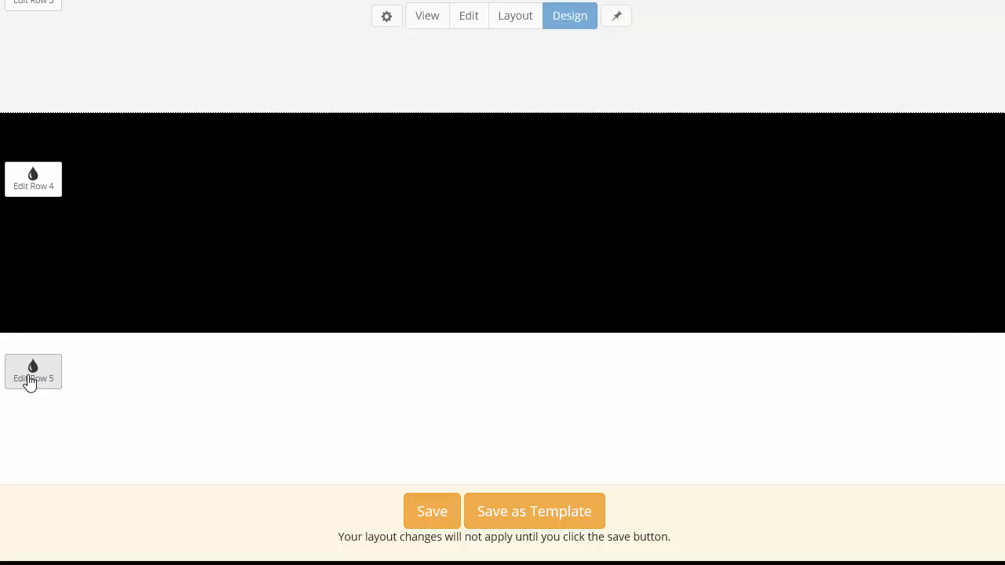
click(29, 383)
scroll(32, 369, down, 2)
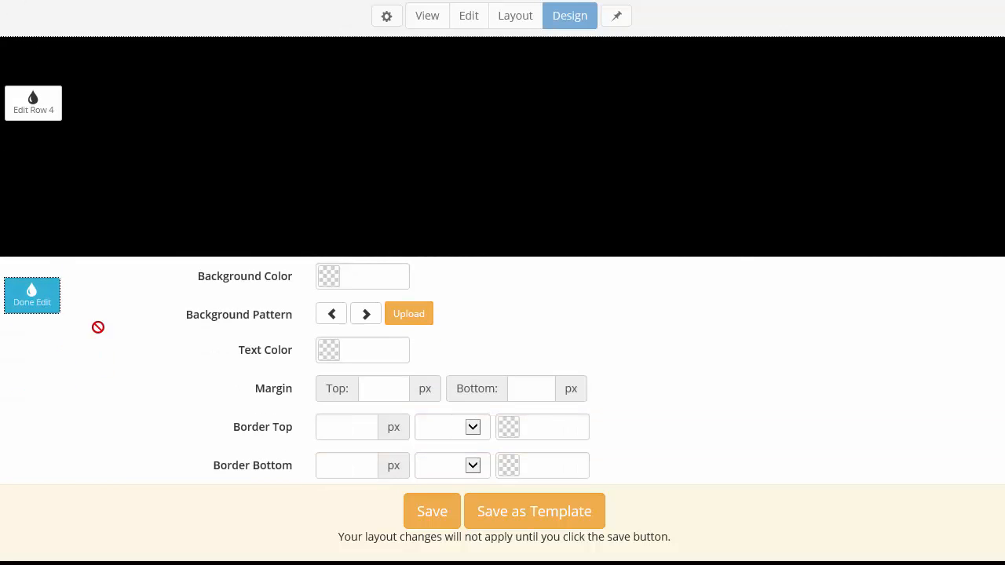
click(35, 302)
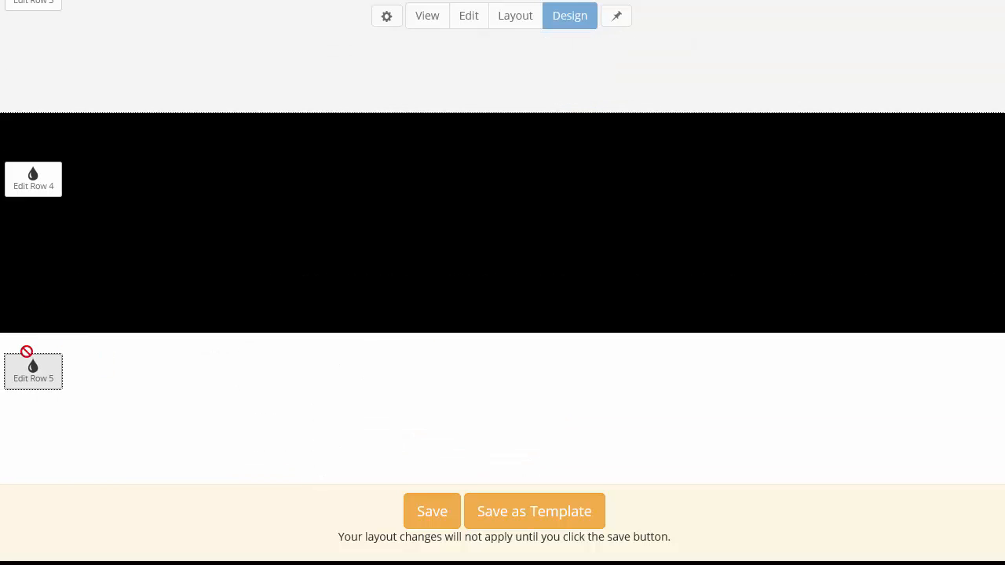
click(28, 378)
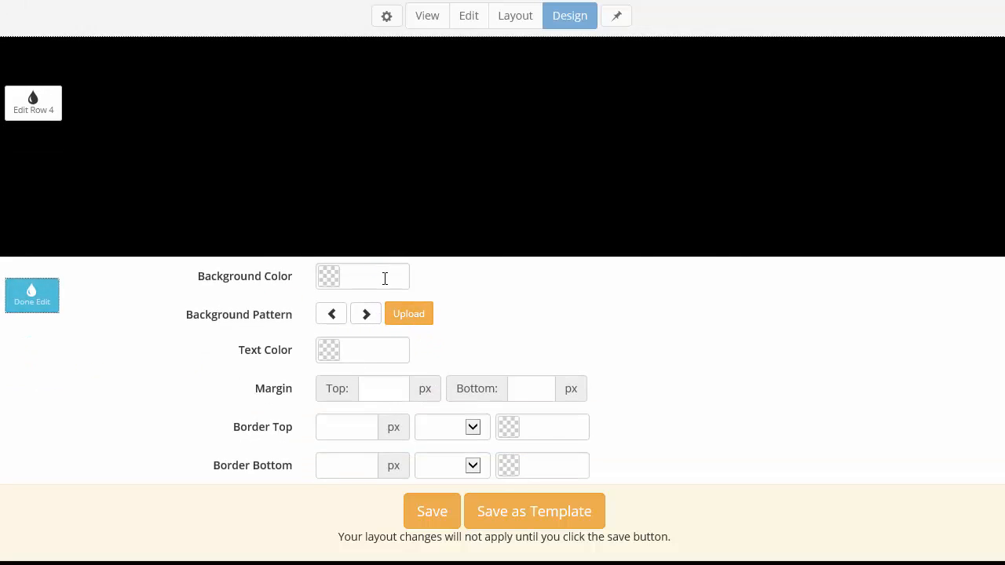
click(404, 314)
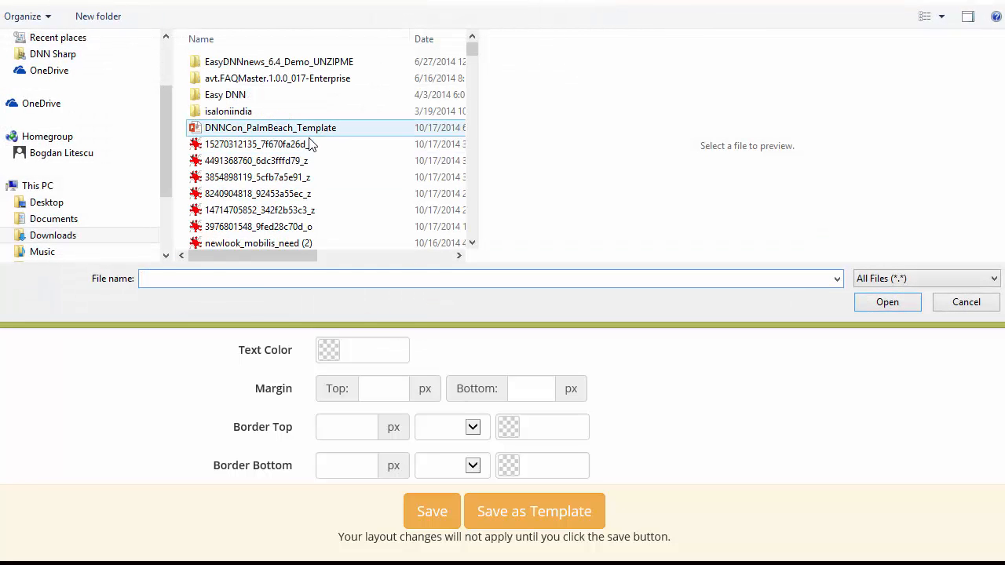
click(329, 144)
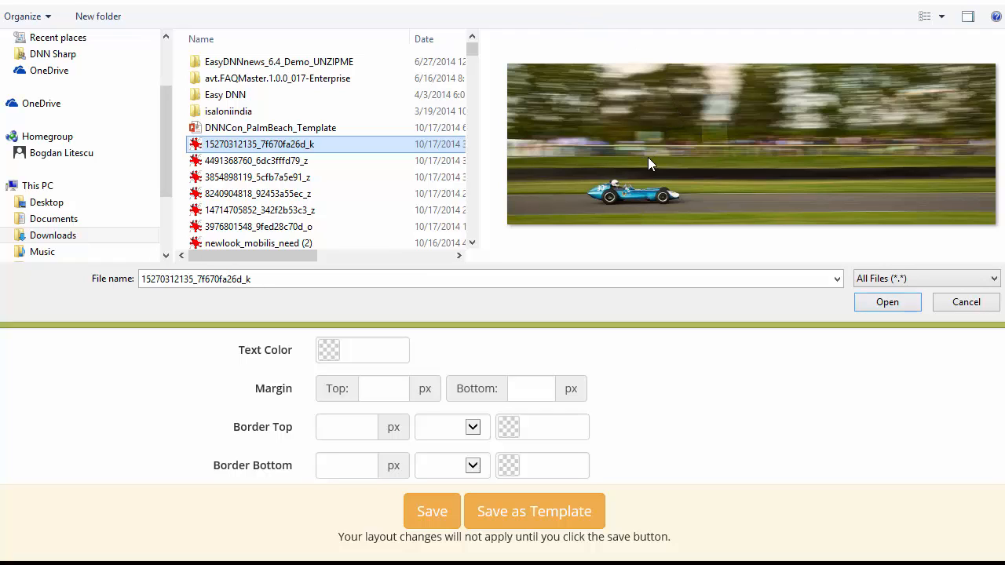
click(876, 307)
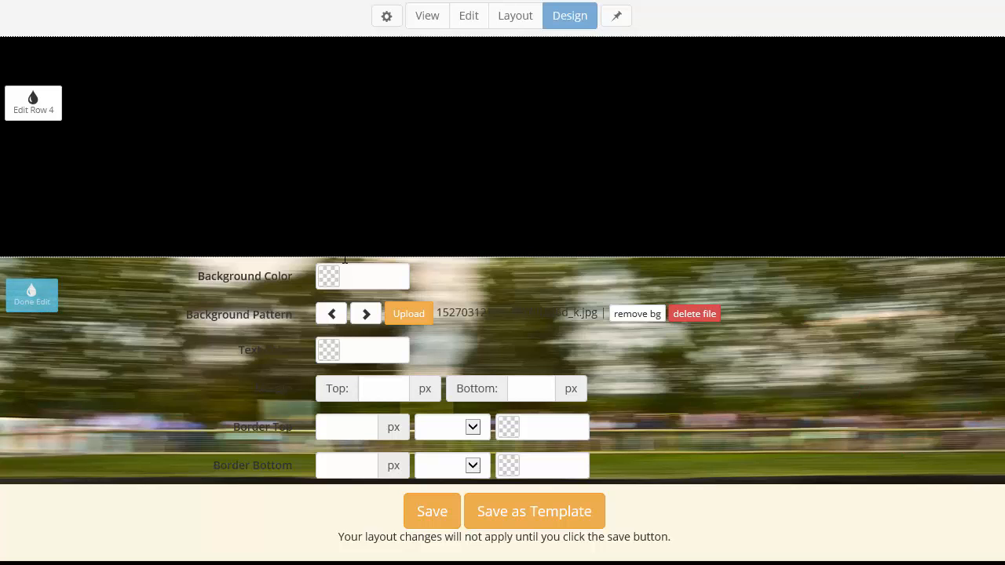
Step: Set Row 5's text color to white (#ffffff) and save the page's design changes
click(376, 355)
drag(319, 480, 296, 341)
click(509, 328)
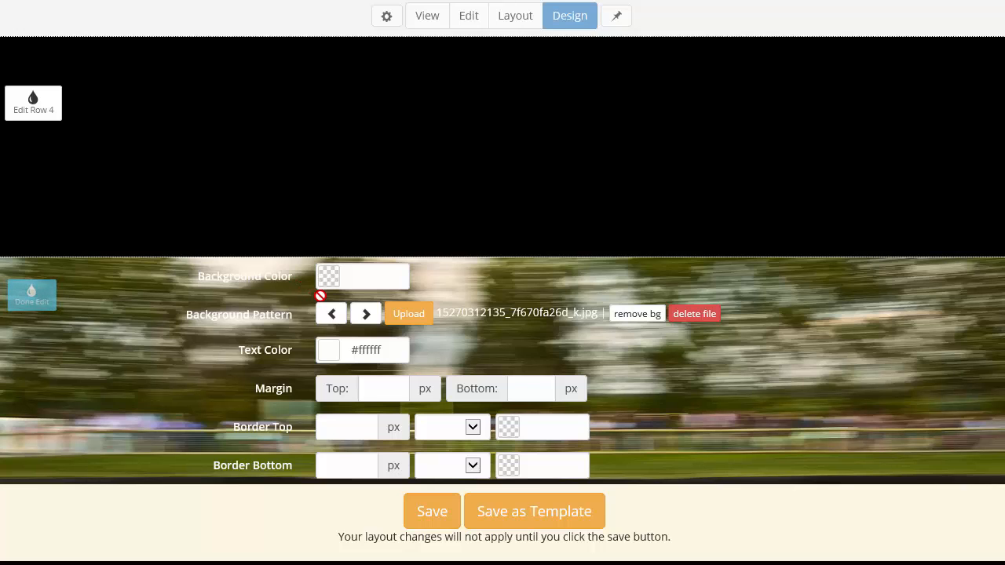
click(35, 303)
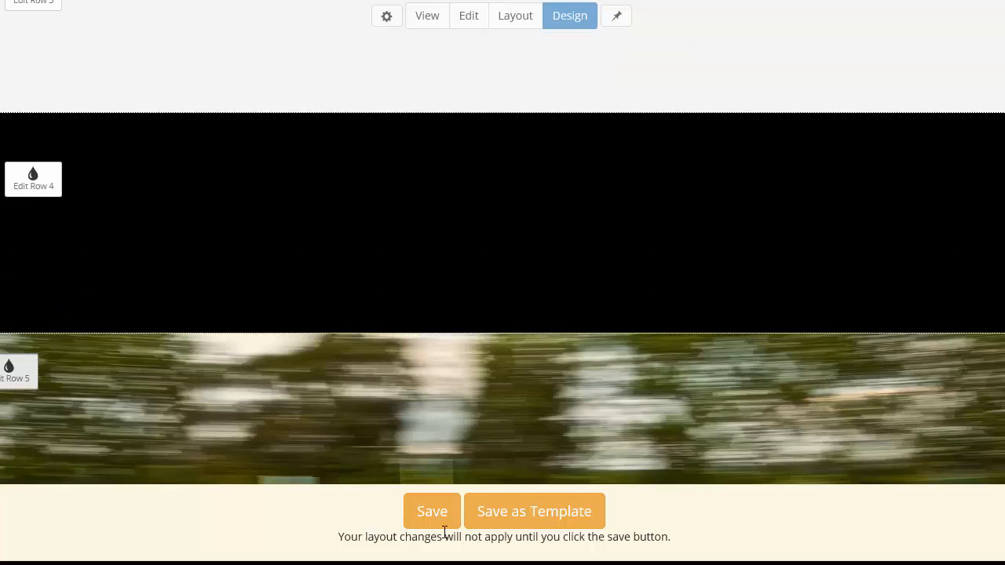
click(438, 521)
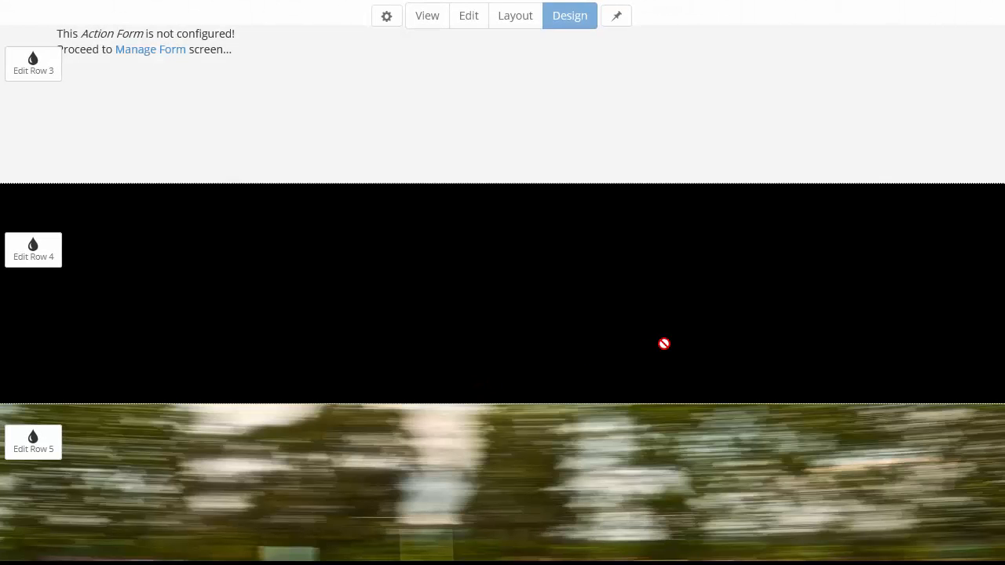
Step: Review the saved styling of all rows from Row 1 down to Row 5
scroll(605, 309, up, 10)
scroll(611, 312, down, 3)
scroll(612, 312, up, 3)
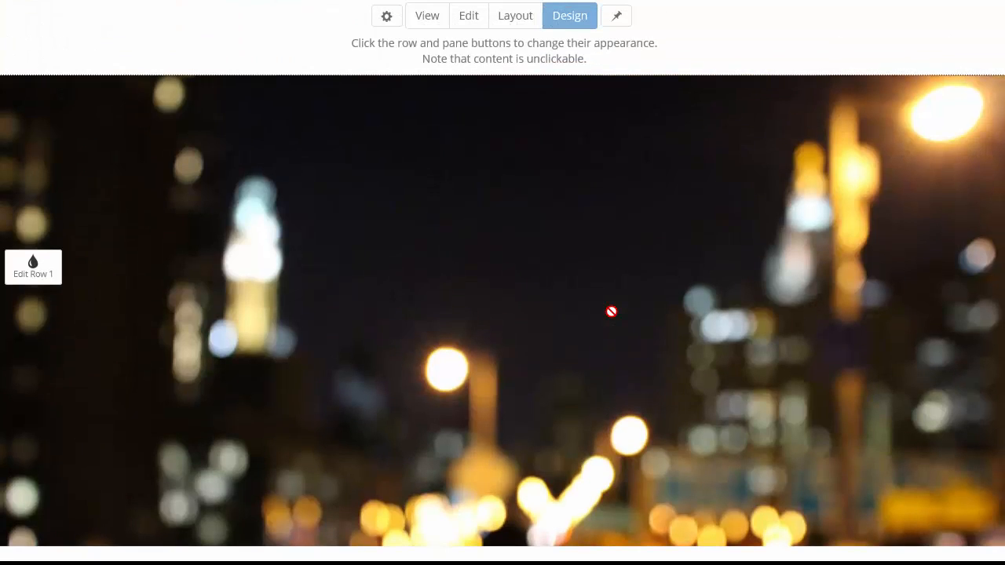
scroll(611, 312, down, 2)
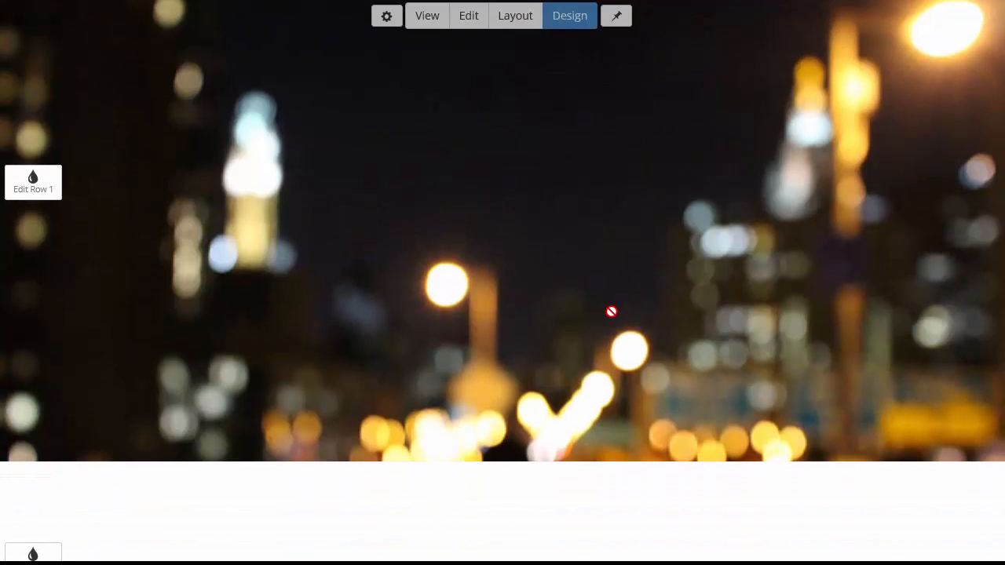
scroll(612, 312, down, 10)
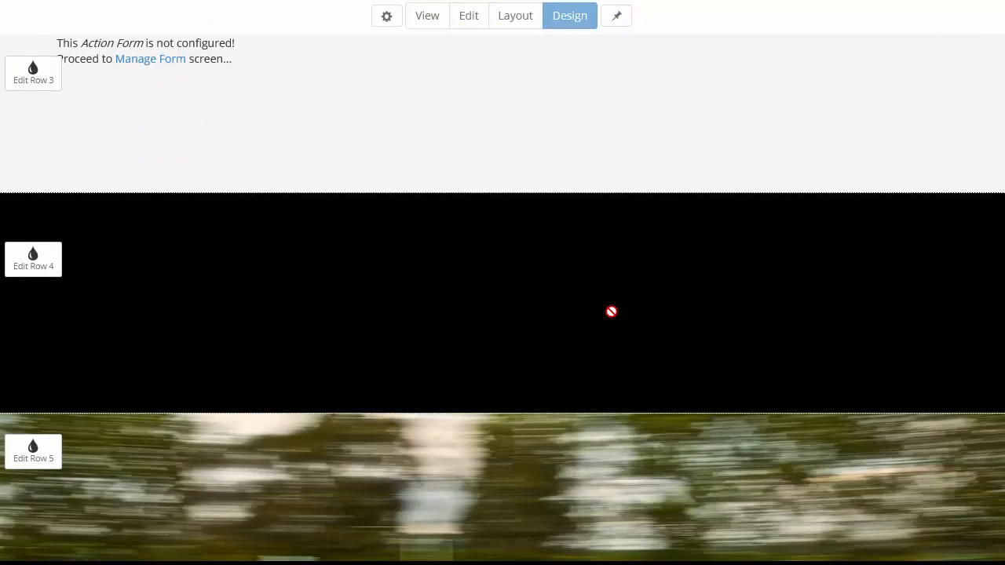
scroll(612, 312, up, 2)
scroll(453, 123, up, 10)
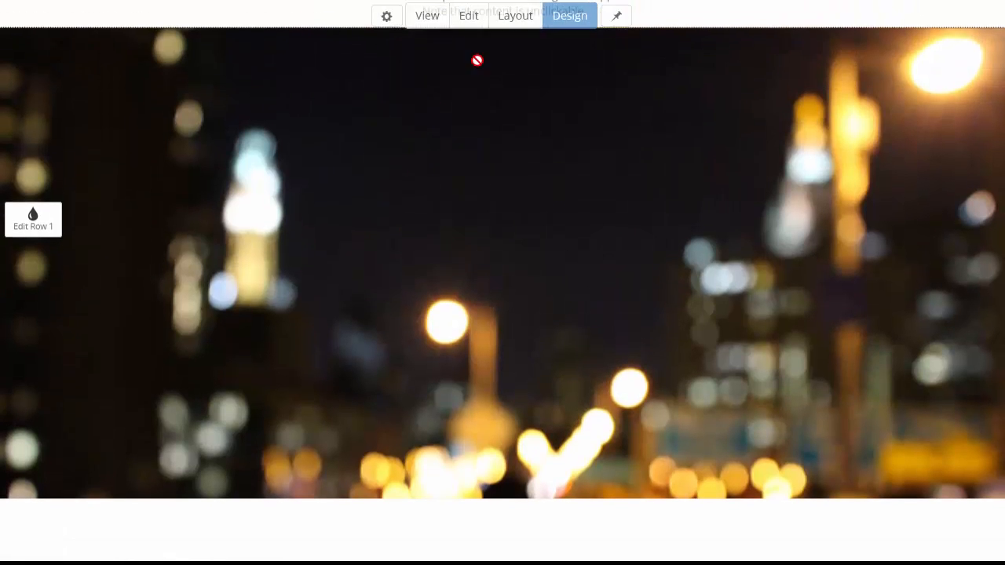
Step: Switch the page to edit mode and look over the modules placed in each styled pane
click(473, 16)
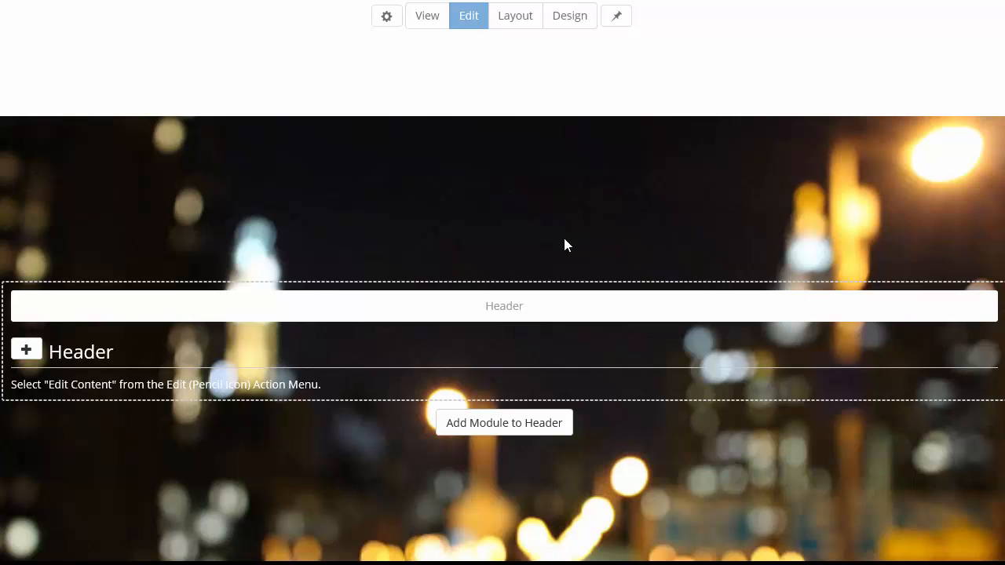
scroll(505, 253, down, 1)
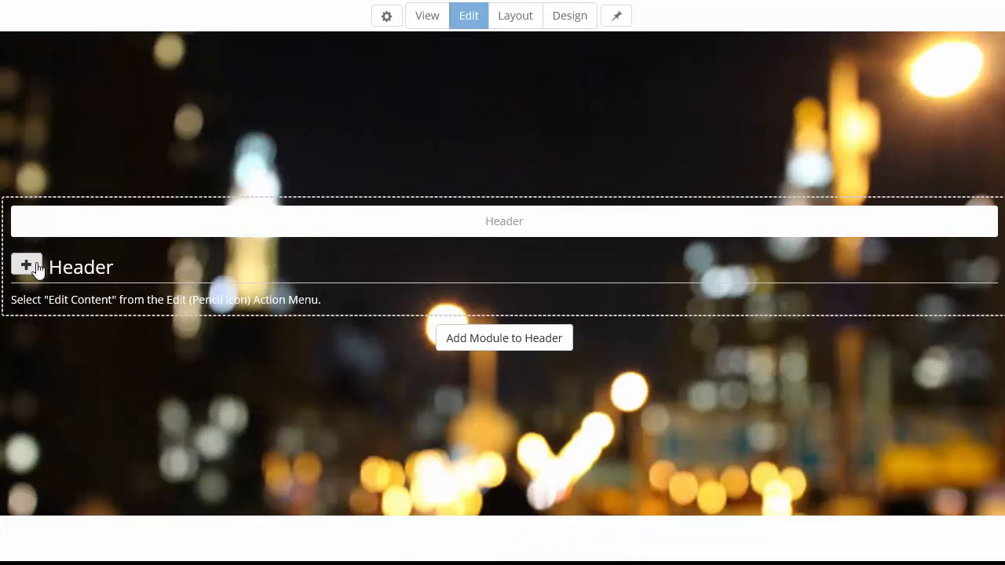
scroll(29, 265, down, 10)
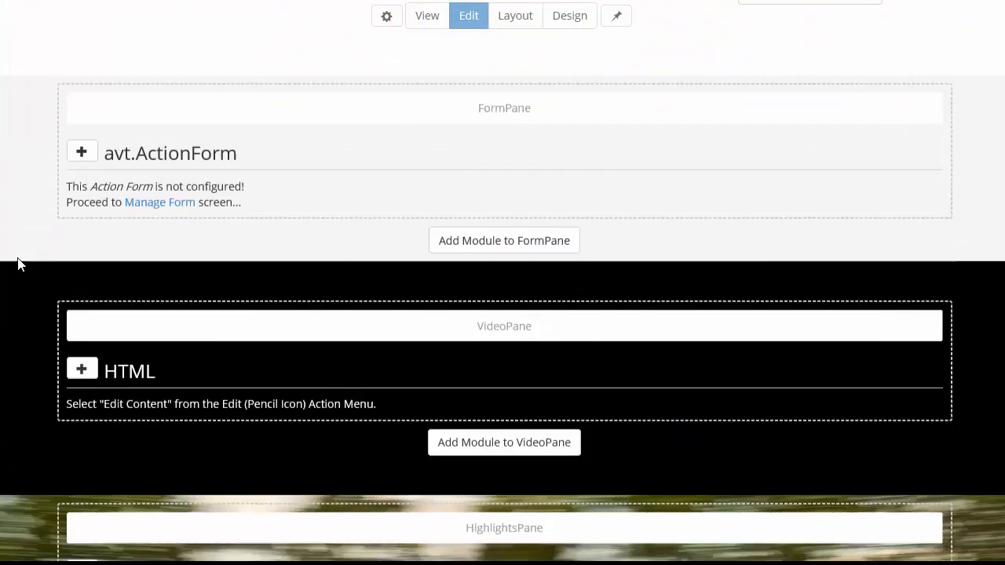
scroll(17, 265, down, 1)
scroll(267, 306, up, 12)
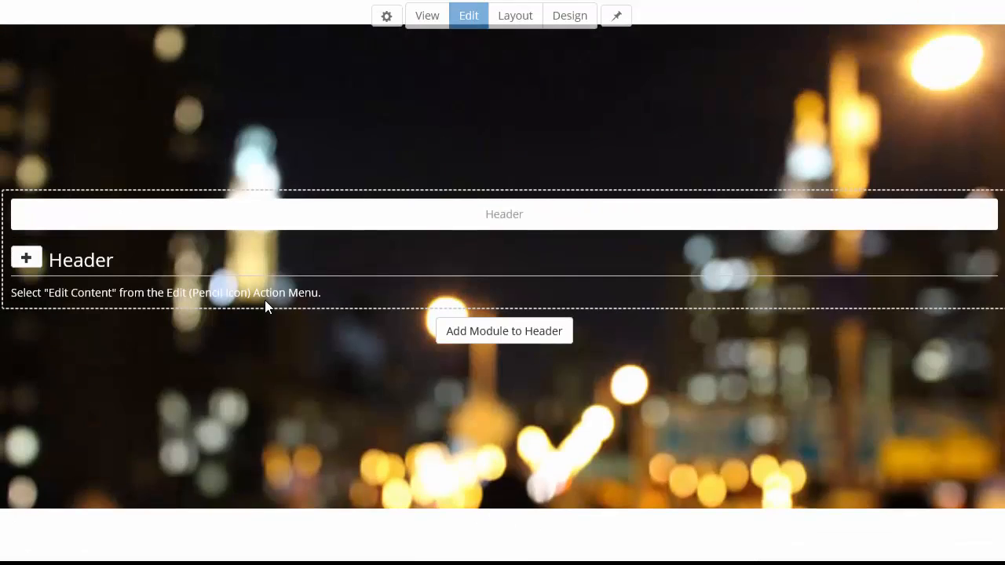
scroll(267, 306, up, 1)
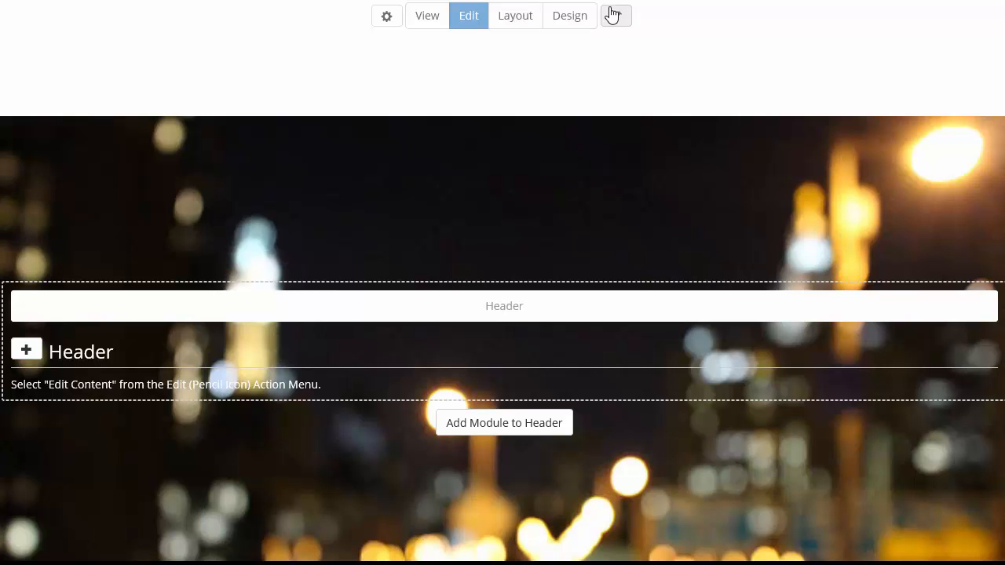
scroll(572, 78, down, 3)
scroll(572, 78, down, 6)
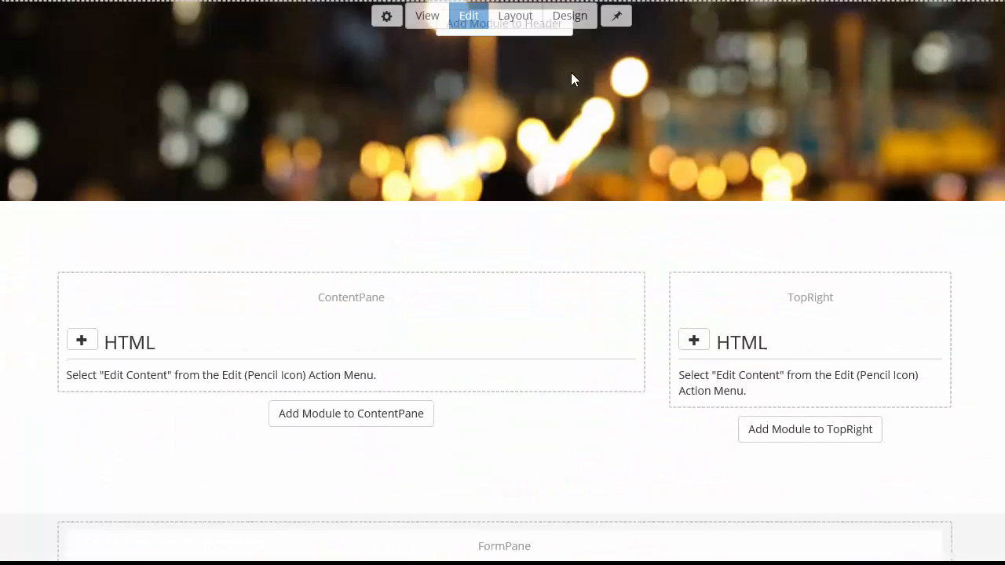
scroll(572, 78, down, 2)
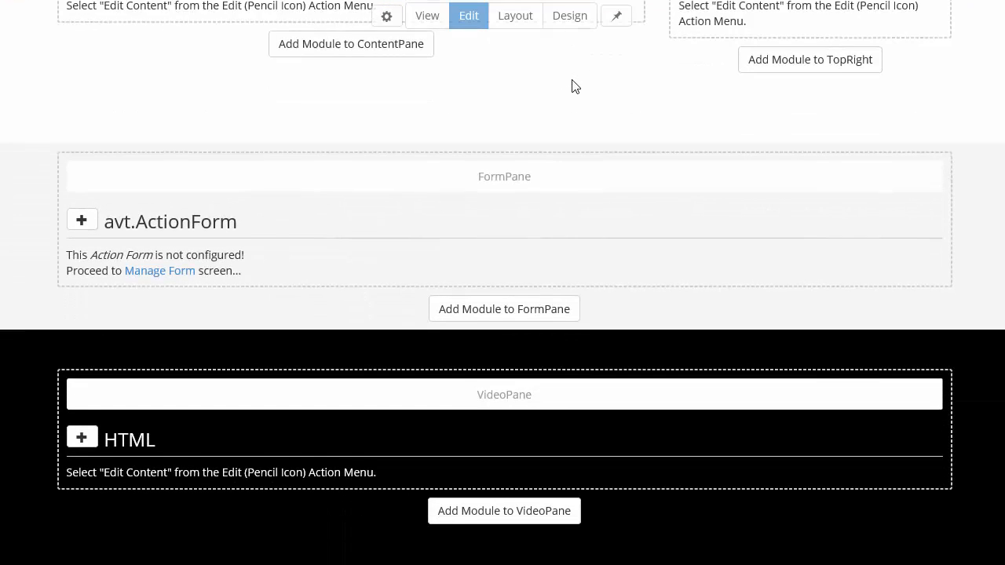
Step: Open the content of the HTML module in the Header pane for editing
scroll(571, 79, up, 5)
scroll(573, 85, up, 4)
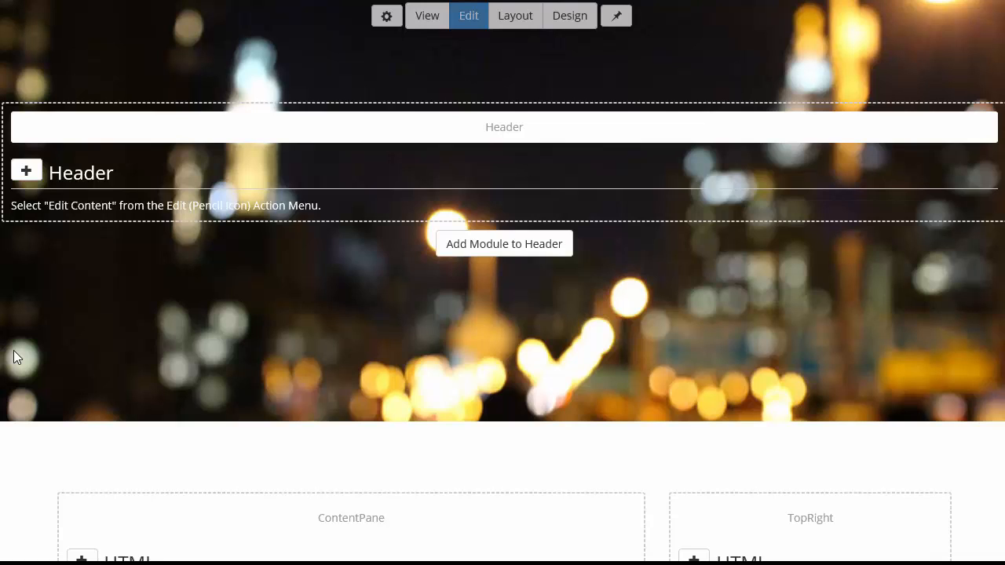
click(26, 171)
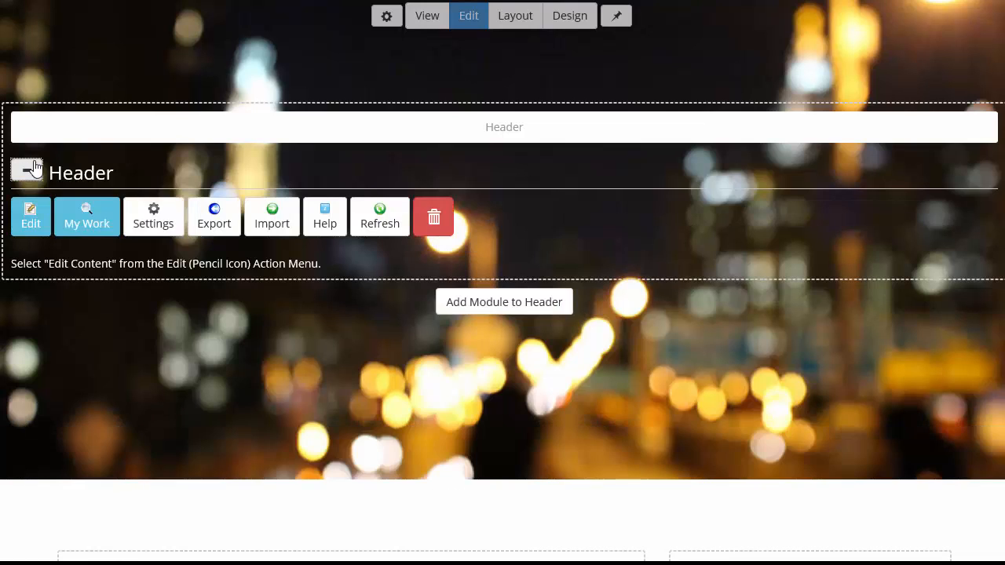
click(31, 221)
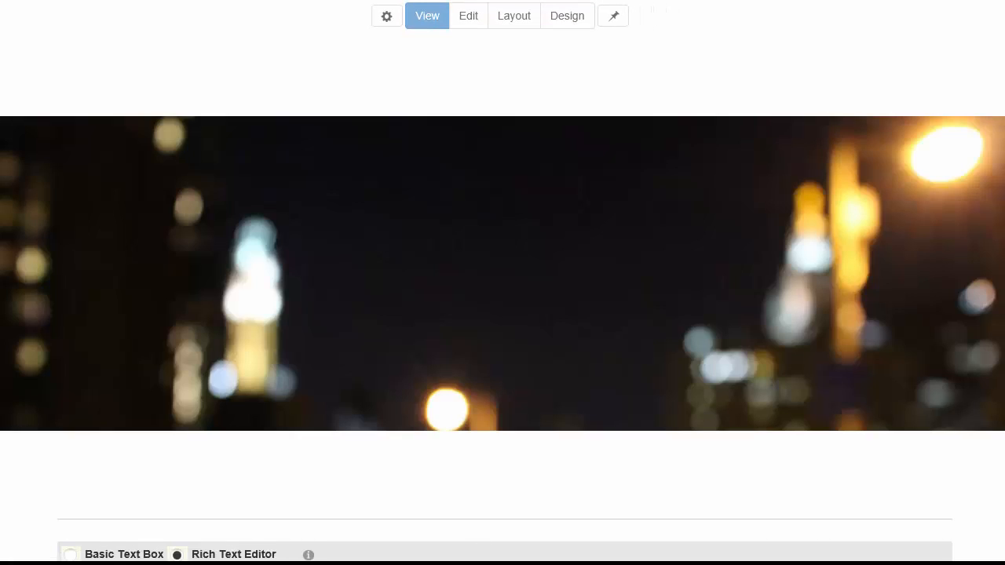
Step: Switch to the Bootstrap documentation in Chrome and copy the rendered "Hello, world!" jumbotron example
mouse_move(471, 561)
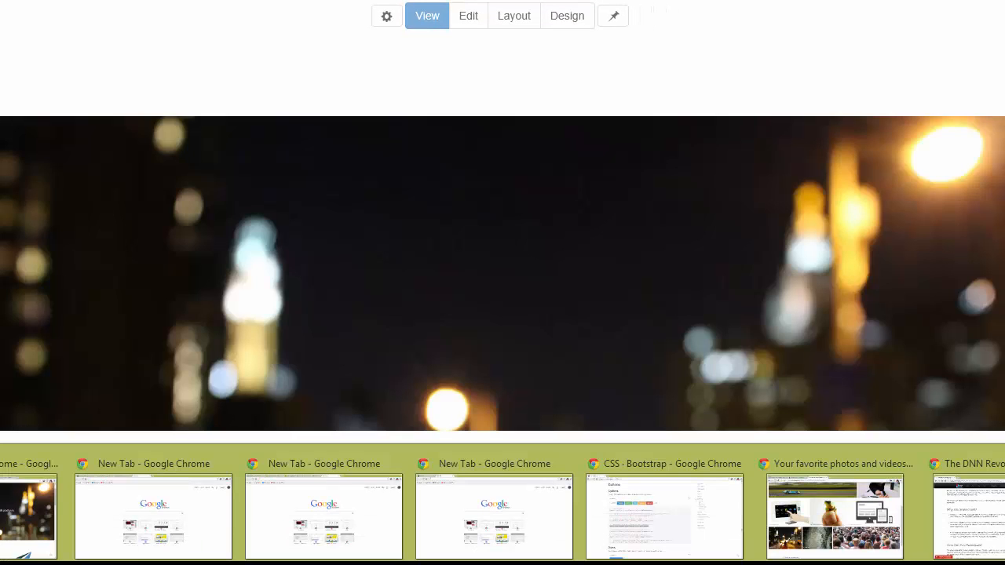
click(633, 509)
scroll(612, 227, up, 10)
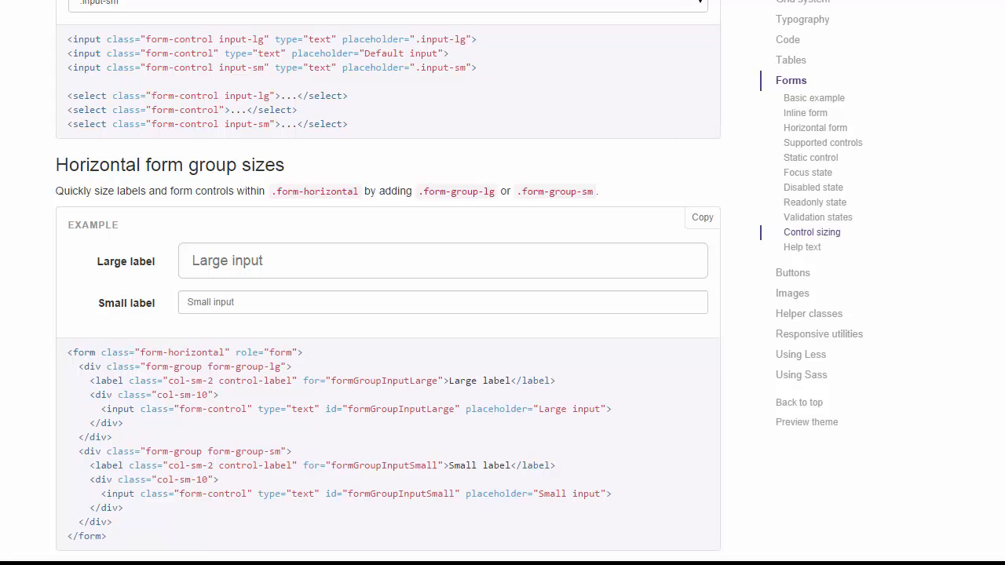
scroll(388, 283, up, 5)
scroll(278, 1, up, 20)
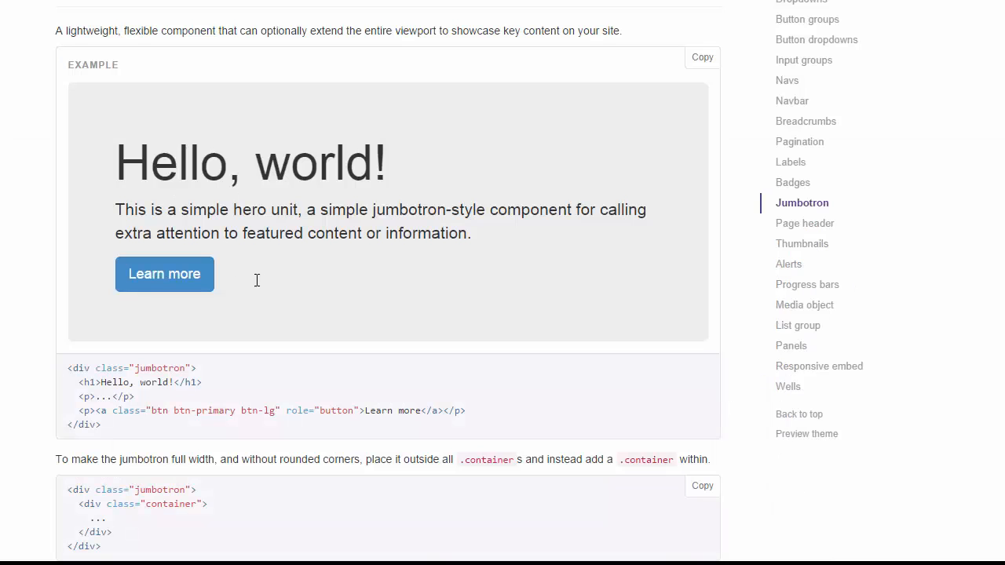
drag(257, 280, 117, 151)
click(134, 201)
drag(254, 286, 76, 130)
key(ctrl+c)
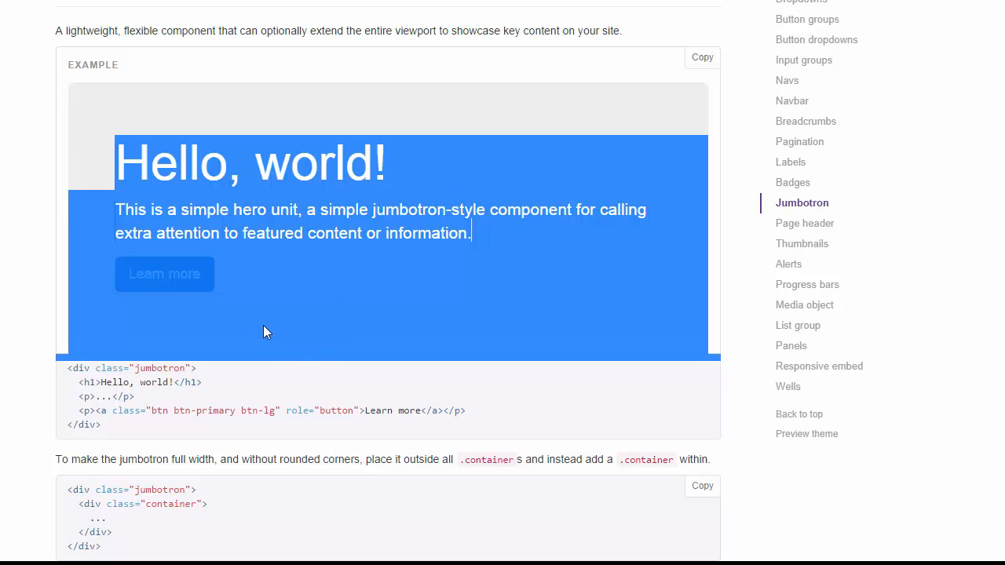
click(286, 211)
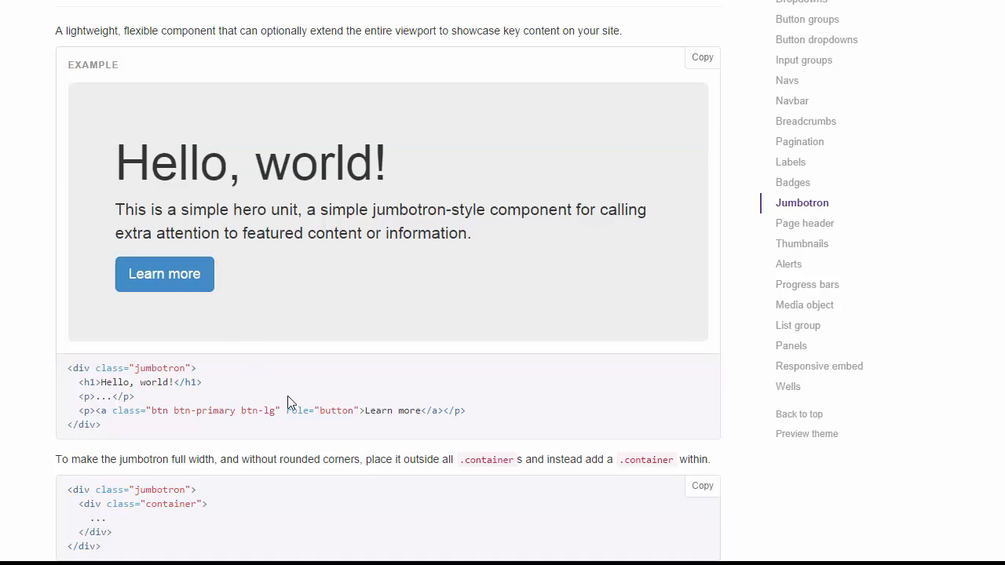
Step: Return to the Header module's editor, replace its placeholder text with the copied jumbotron example and show the HTML source
mouse_move(627, 562)
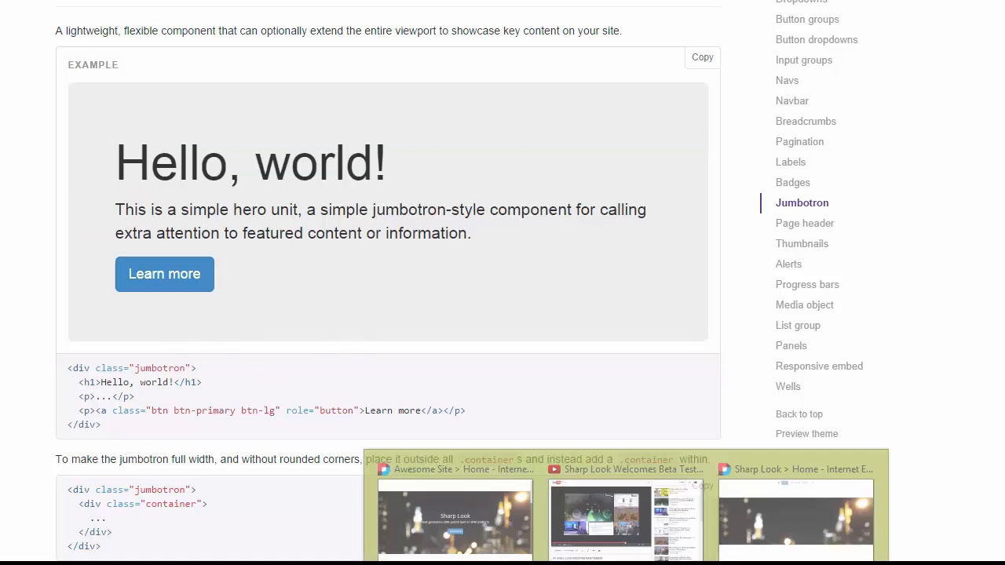
click(758, 538)
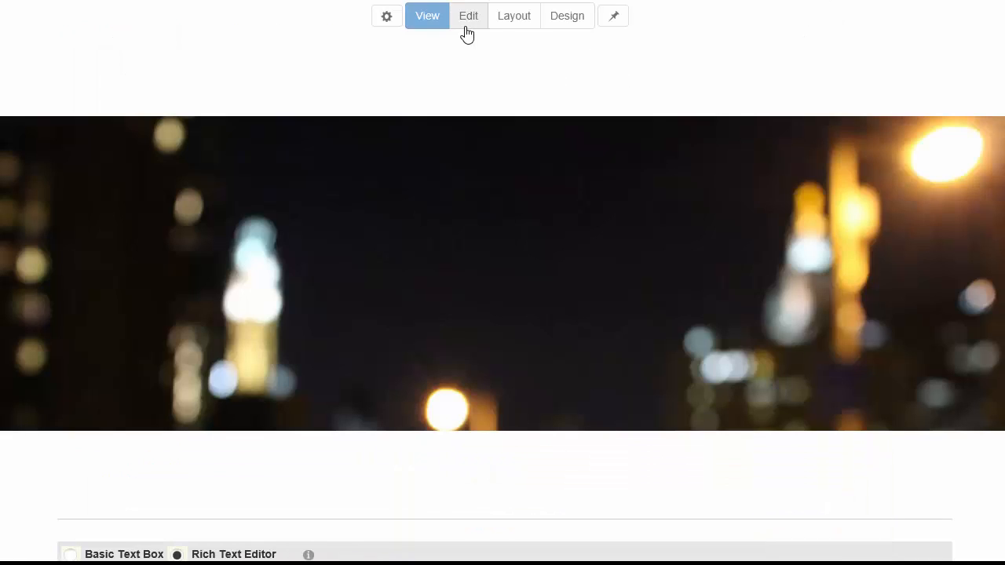
scroll(502, 273, down, 4)
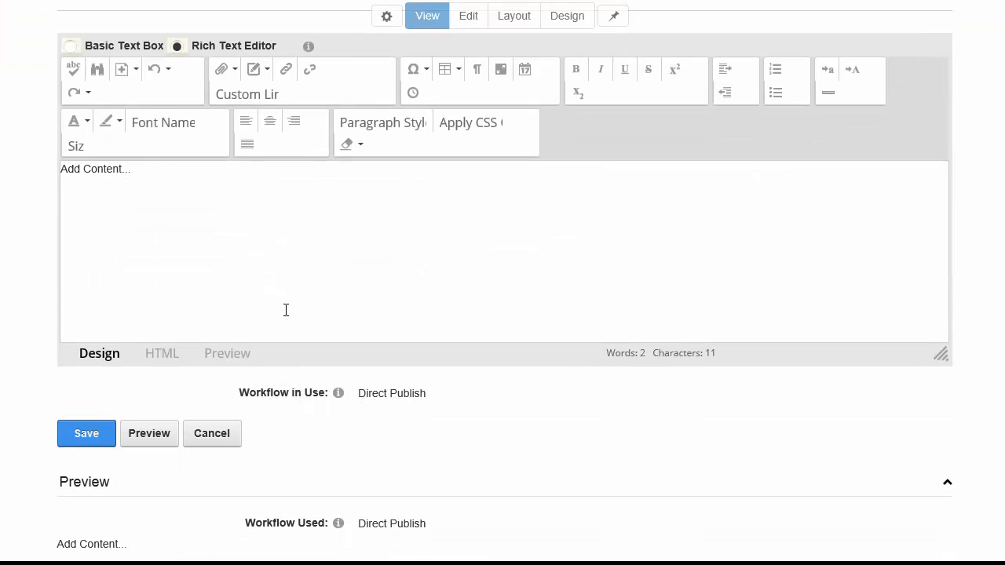
click(285, 309)
key(ctrl+a)
key(ctrl+v)
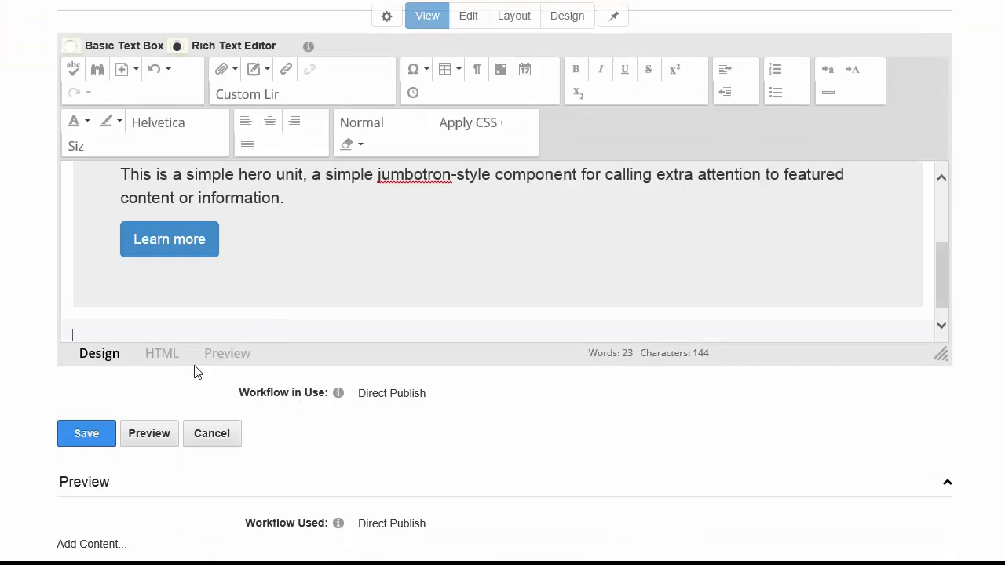
click(156, 358)
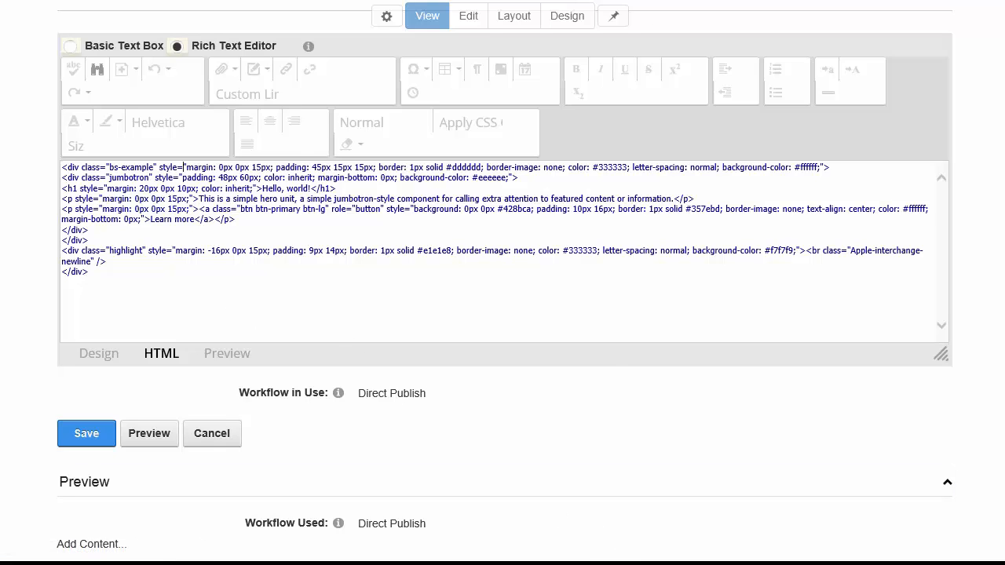
Step: Switch back to the Bootstrap page and highlight the jumbotron example's heading, text and button again
key(alt+Tab)
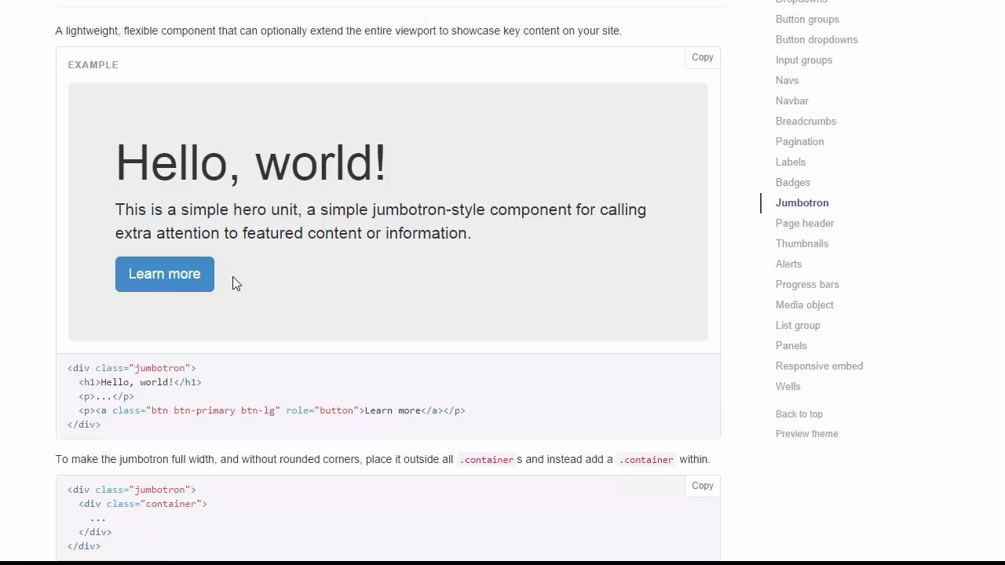
drag(234, 283, 130, 185)
drag(157, 223, 150, 271)
double_click(219, 196)
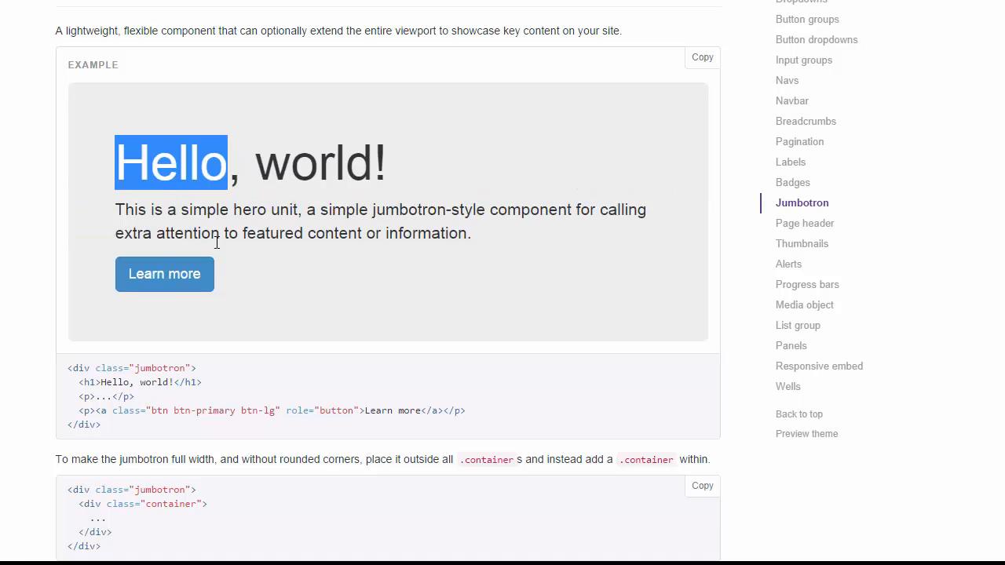
shift+click(222, 294)
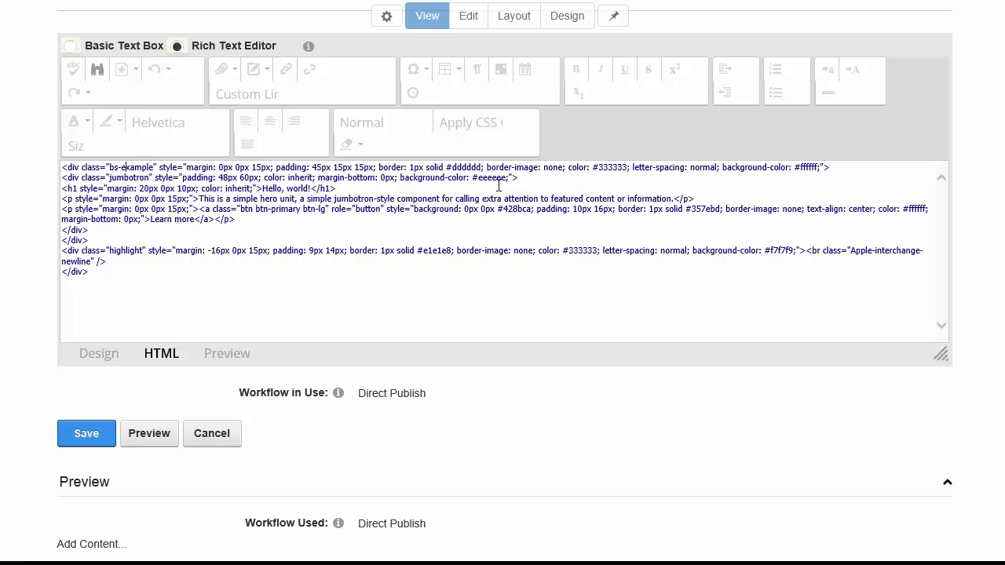
drag(515, 178, 398, 179)
key(Delete)
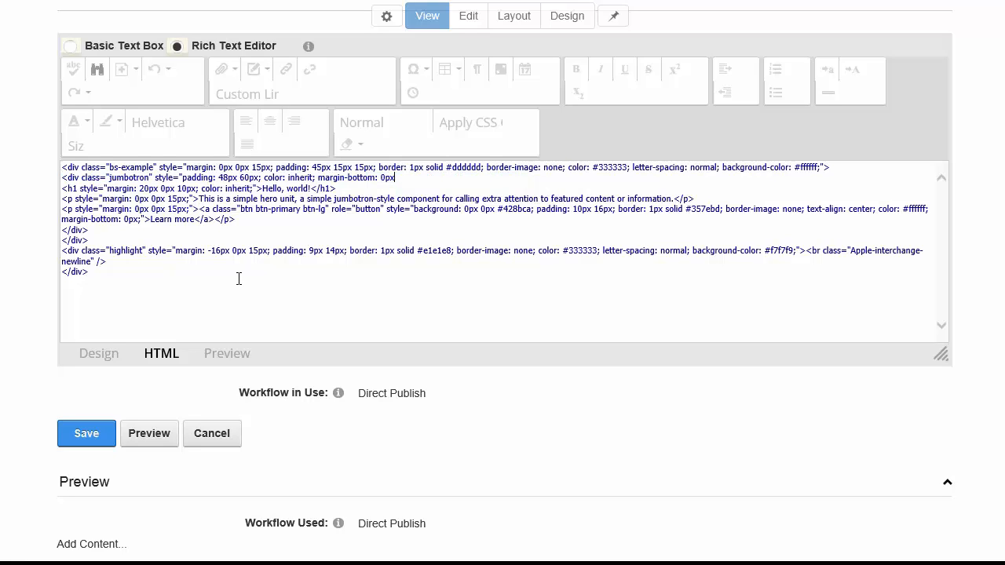
key(ctrl+z)
Step: Remove the background-color declaration from the jumbotron div's inline style in the HTML source
key(Right)
key(Left)
key(Left)
key(ctrl+shift+Left)
key(ctrl+shift+Left)
key(ctrl+shift+Left)
key(ctrl+shift+Left)
key(ctrl+shift+Left)
key(ctrl+shift+Left)
key(ctrl+shift+Left)
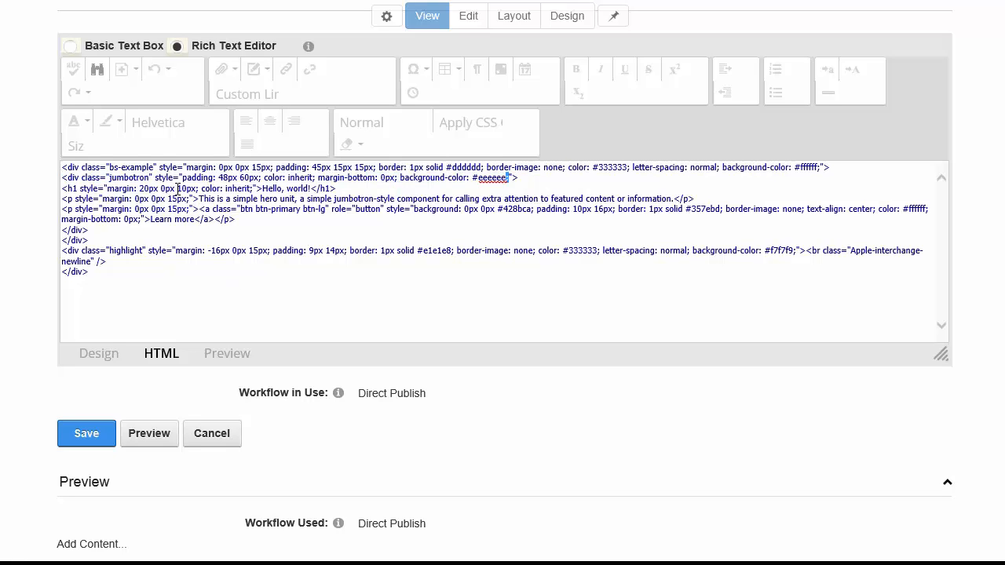
key(Delete)
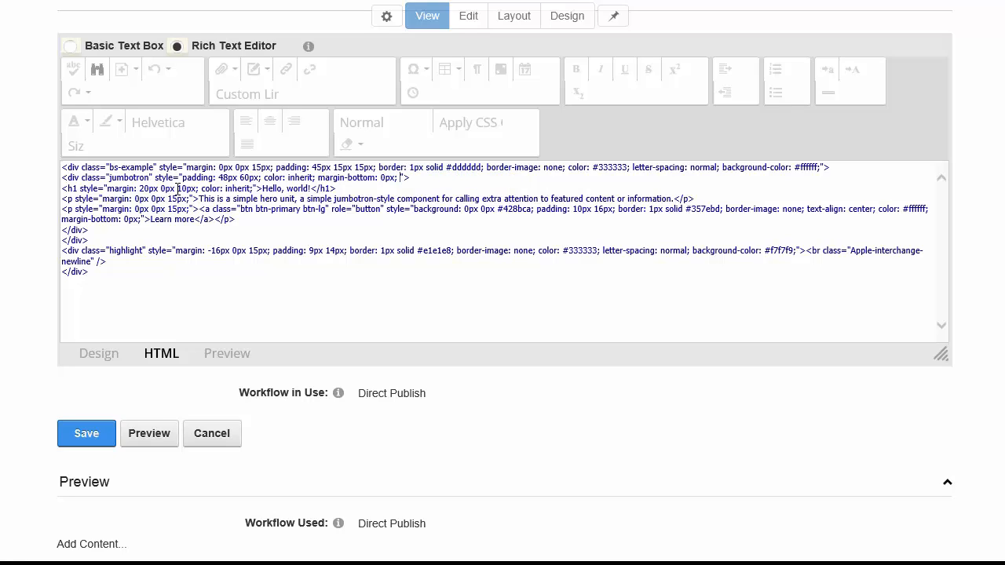
Step: Delete the jumbotron class name from the second div and check the result in the editor's design view
double_click(118, 178)
key(Delete)
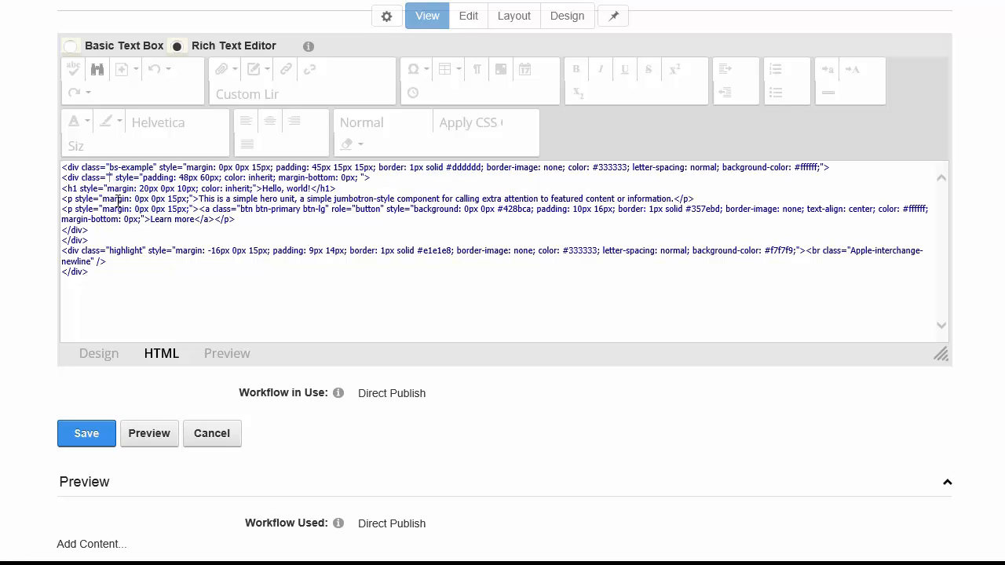
click(88, 354)
scroll(225, 267, down, 1)
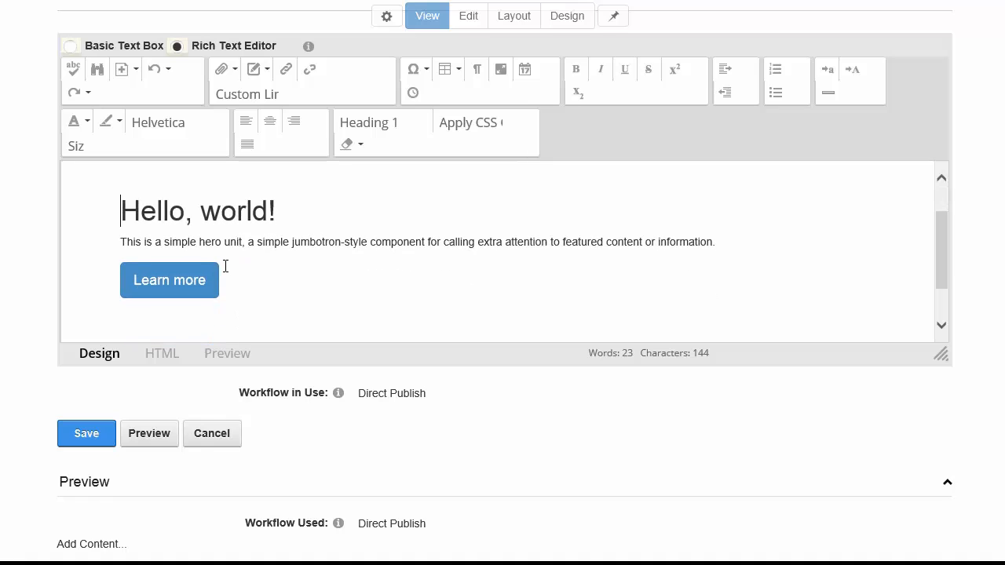
scroll(759, 303, up, 1)
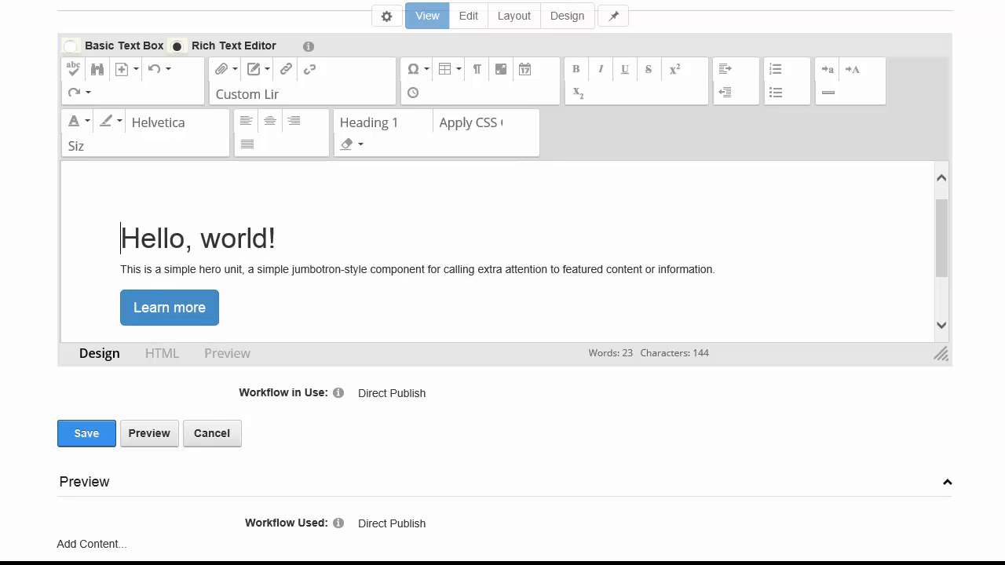
scroll(926, 420, up, 2)
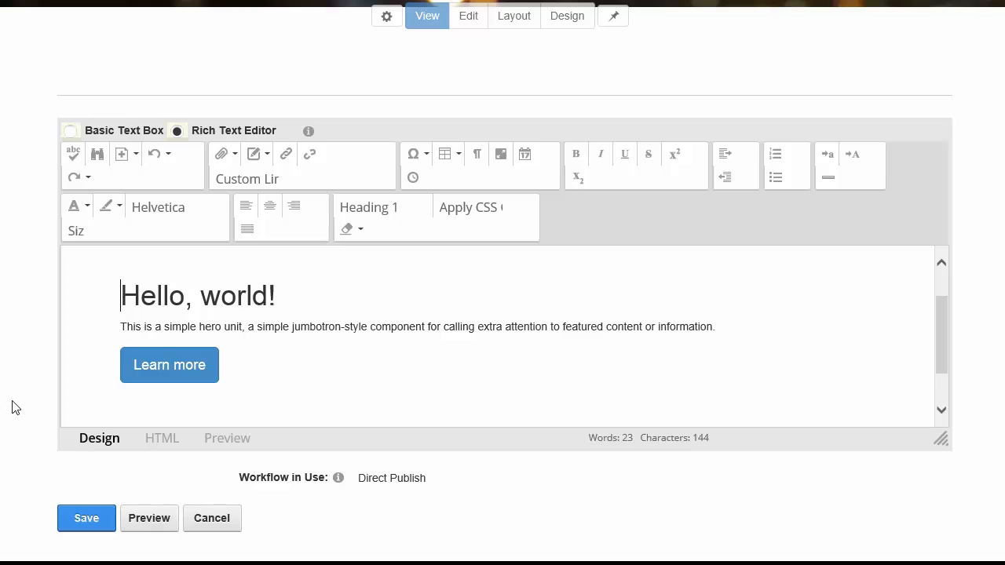
Step: Save the Header module's content and reopen it for editing
click(86, 521)
scroll(95, 440, down, 3)
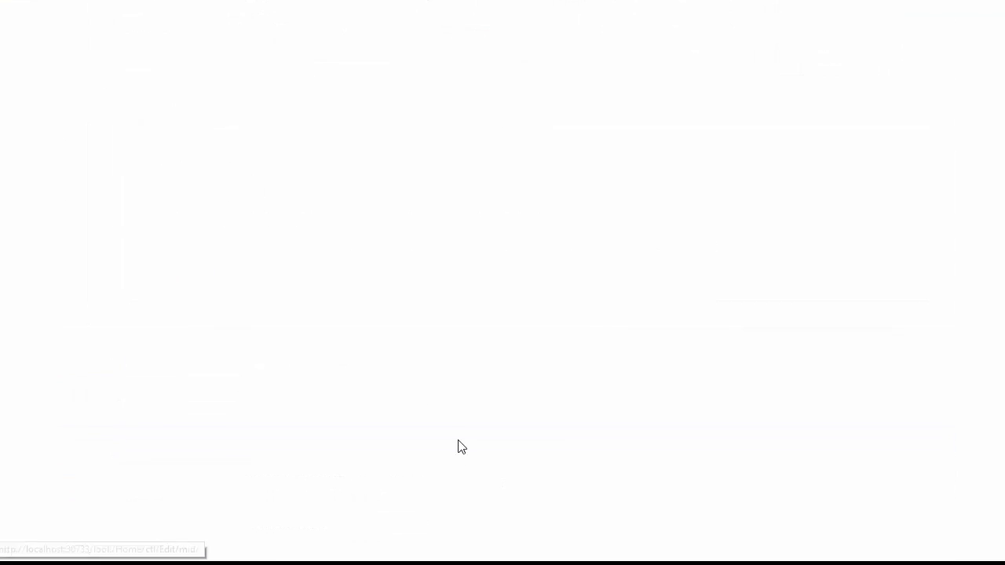
scroll(452, 357, down, 2)
scroll(449, 351, down, 1)
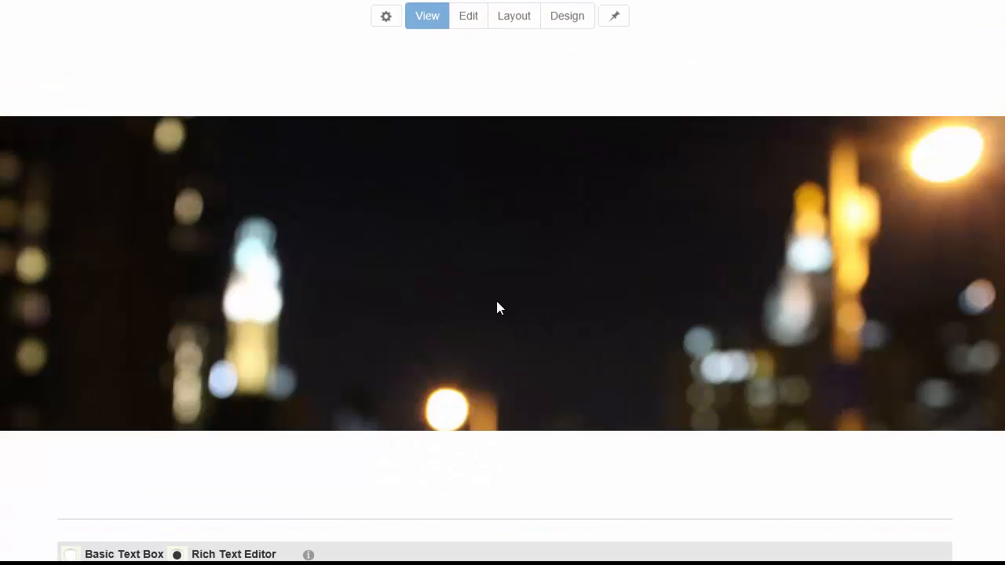
scroll(471, 283, down, 6)
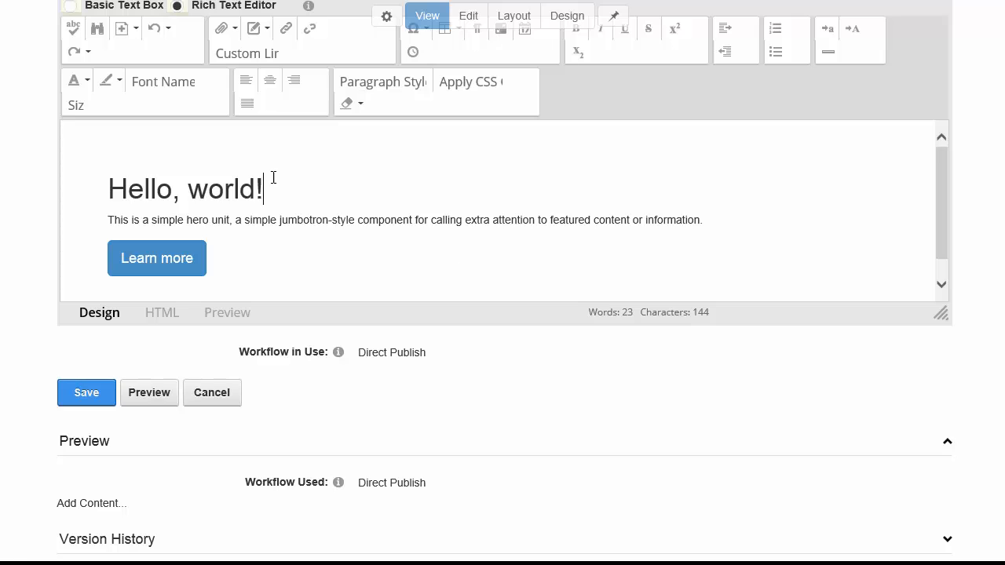
Step: Center all of the Header module's content horizontally
key(ctrl+a)
scroll(482, 272, up, 1)
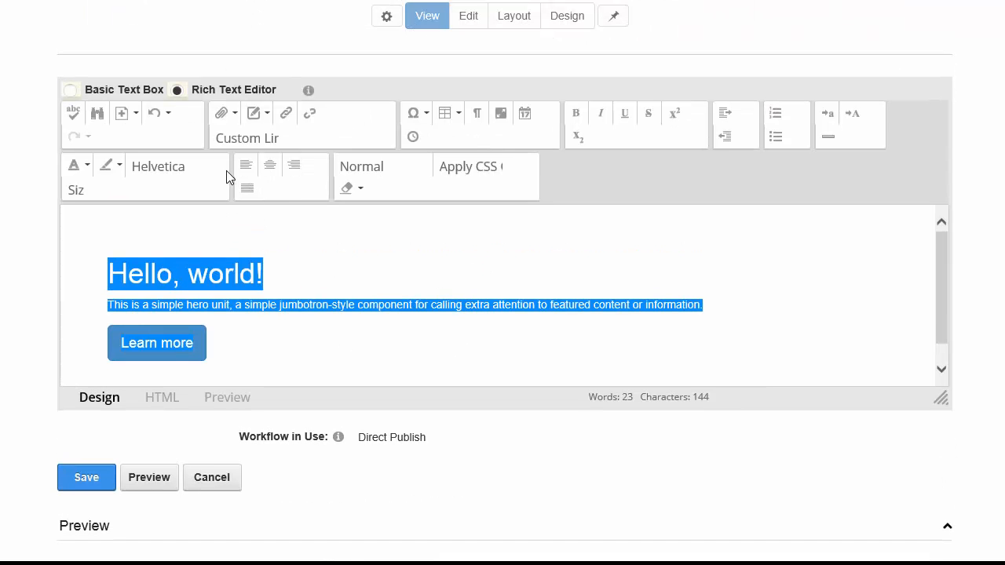
click(269, 166)
click(489, 306)
Step: Change the "Hello, world!" heading to "Sharp Look has arrived!"
drag(512, 275, 420, 262)
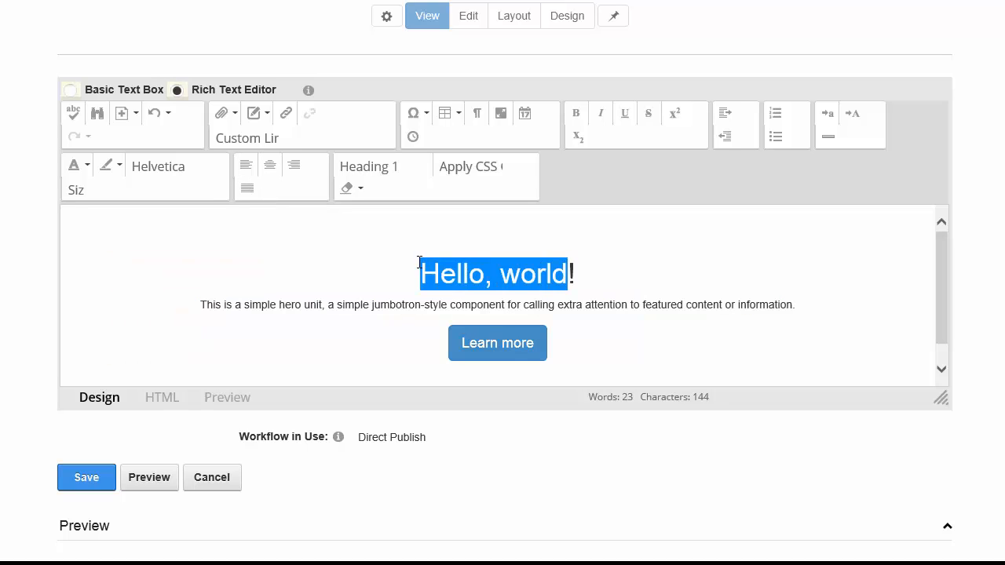
text(Sharp Look )
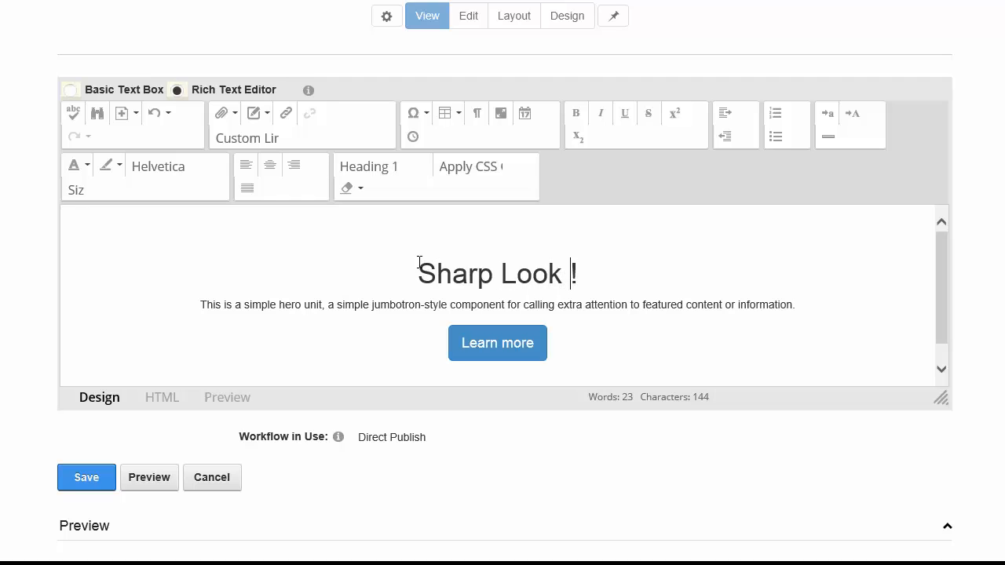
text(is here)
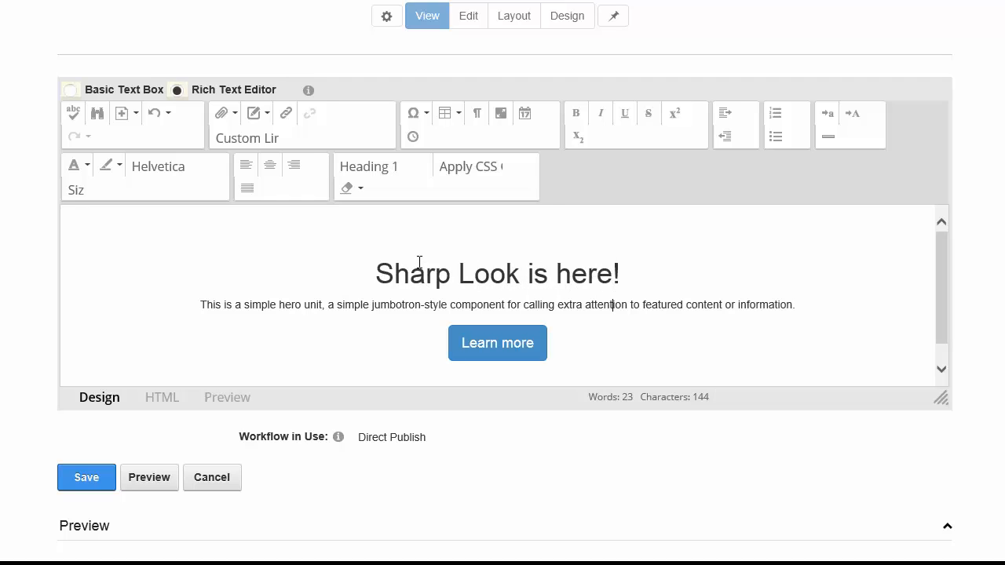
key(ctrl+shift+Left)
key(ctrl+shift+Left)
text(has arrive)
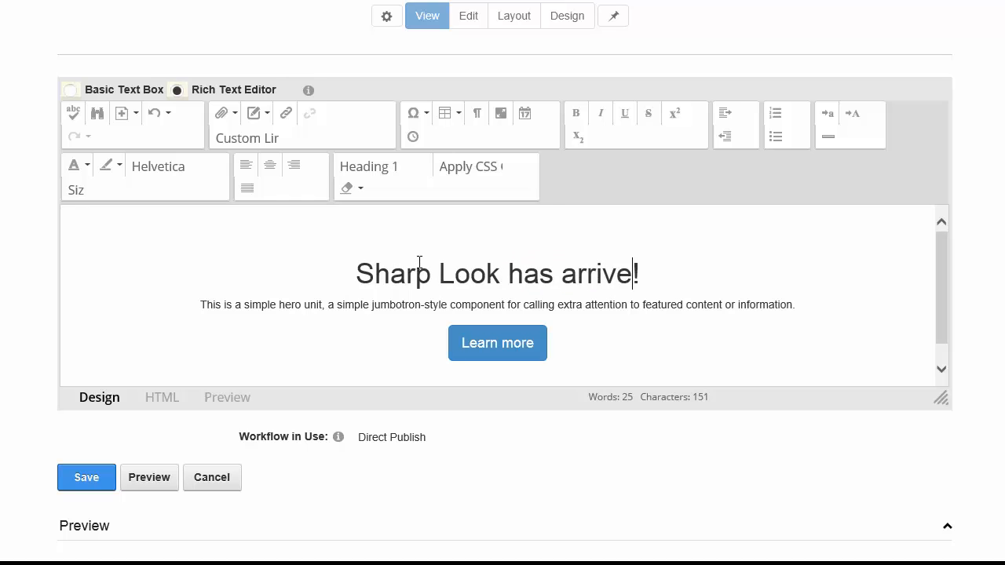
text(d)
Step: Replace the paragraph under the heading with "Next generation CMS system built on top of excellent DNN platform"
key(Down)
key(shift+Home)
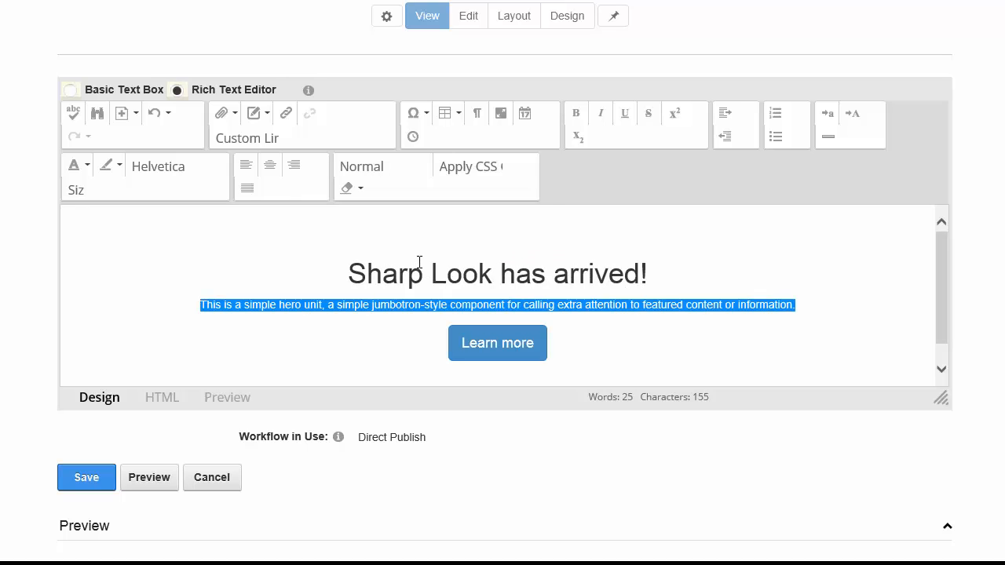
text(Sharp lo)
key(BackSpace)
key(BackSpace)
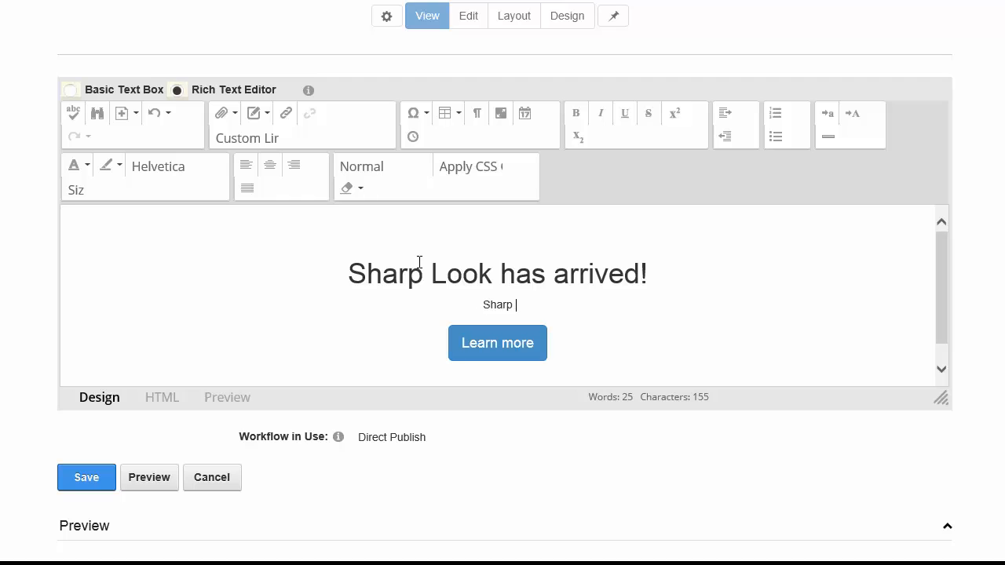
key(BackSpace)
key(BackSpace)
key(BackSpace)
key(BackSpace)
key(BackSpace)
key(BackSpace)
text(Next generation CM)
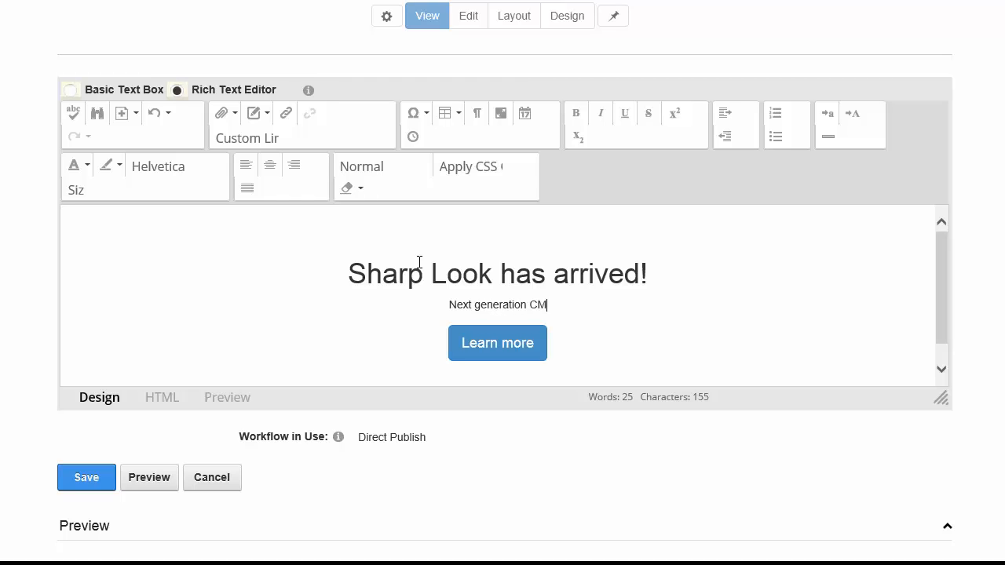
text(S st)
key(BackSpace)
key(BackSpace)
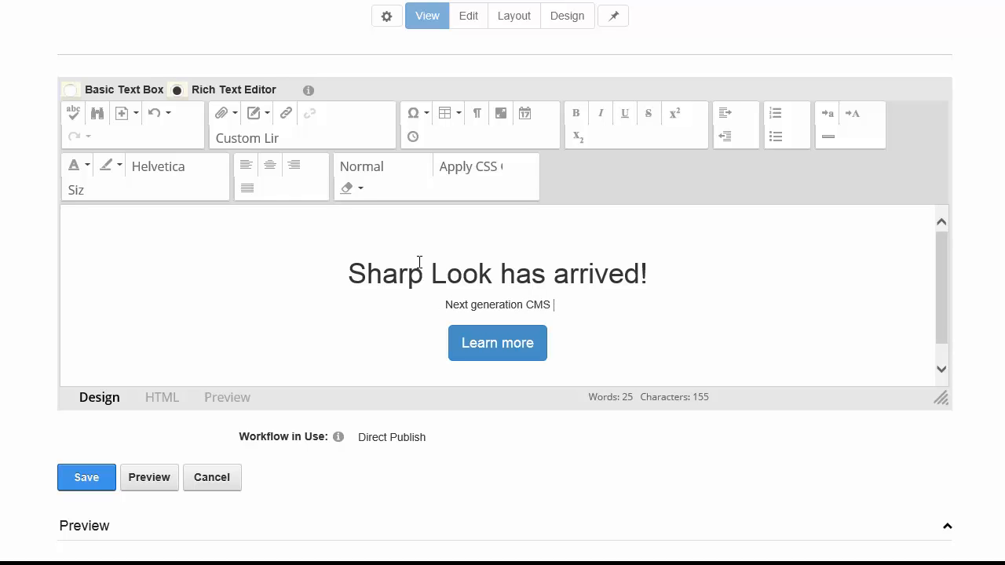
text(system built )
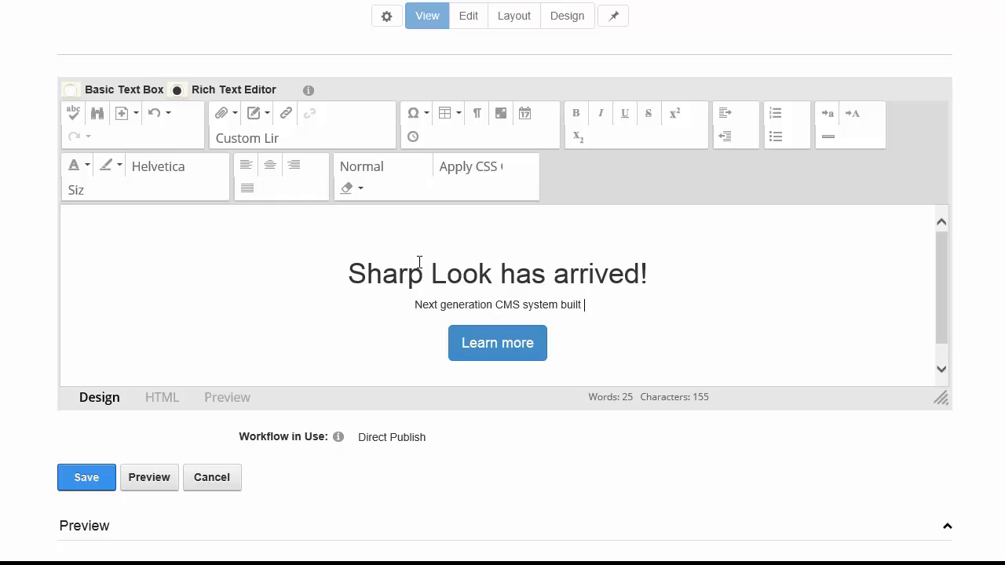
text(on top of )
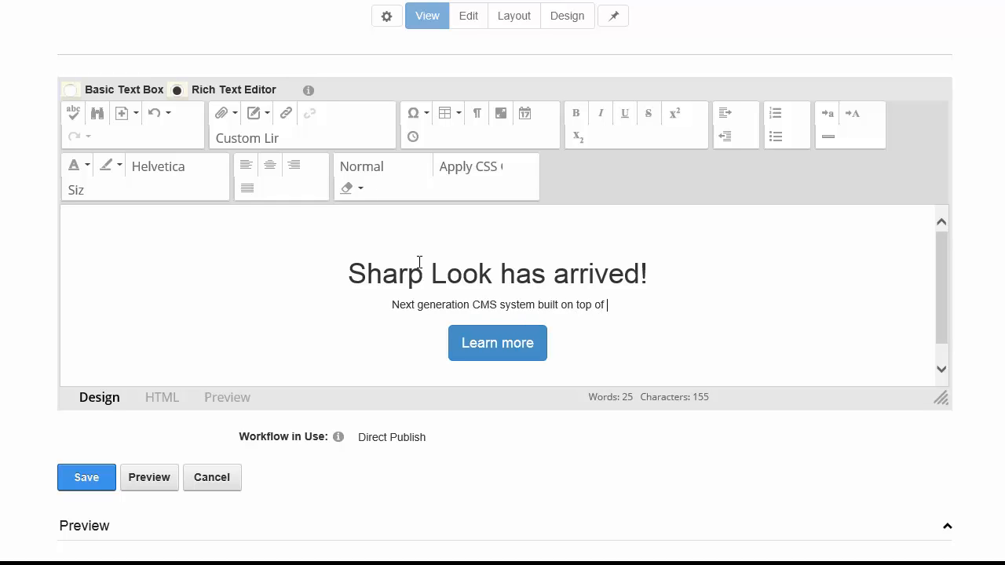
text(ex)
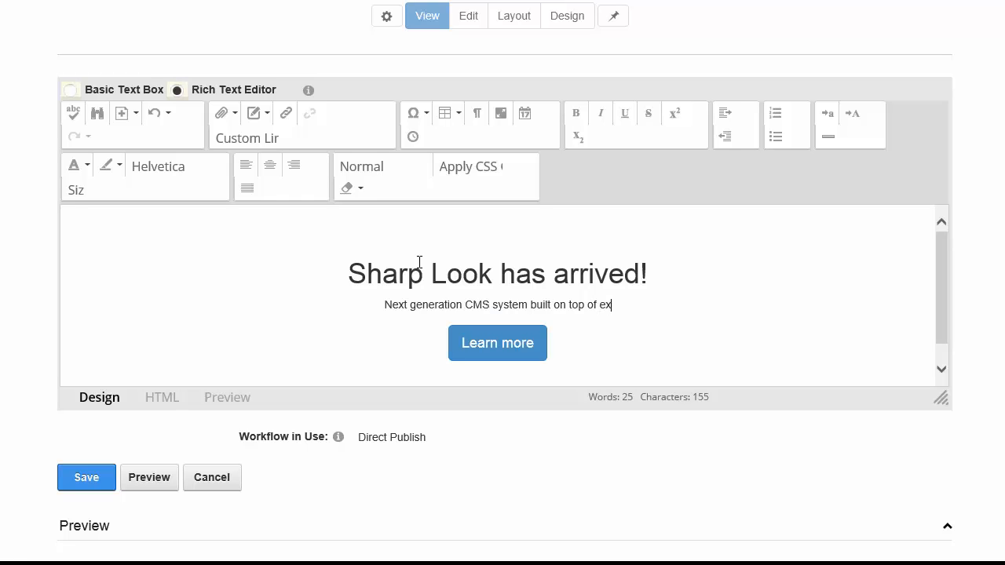
text(cellent DNN platform)
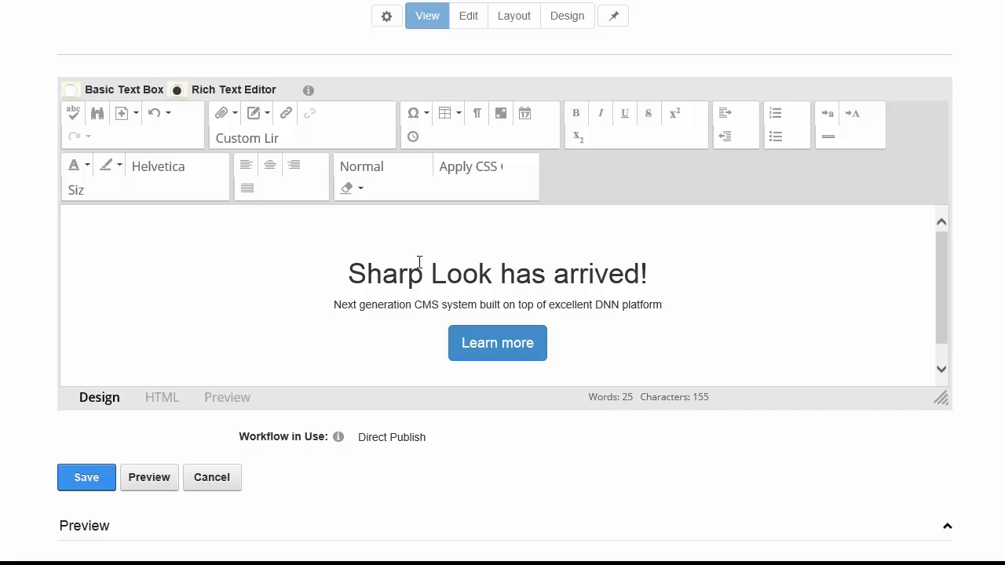
Step: Save the Header module's content and check the finished banner in the page's view mode
click(100, 481)
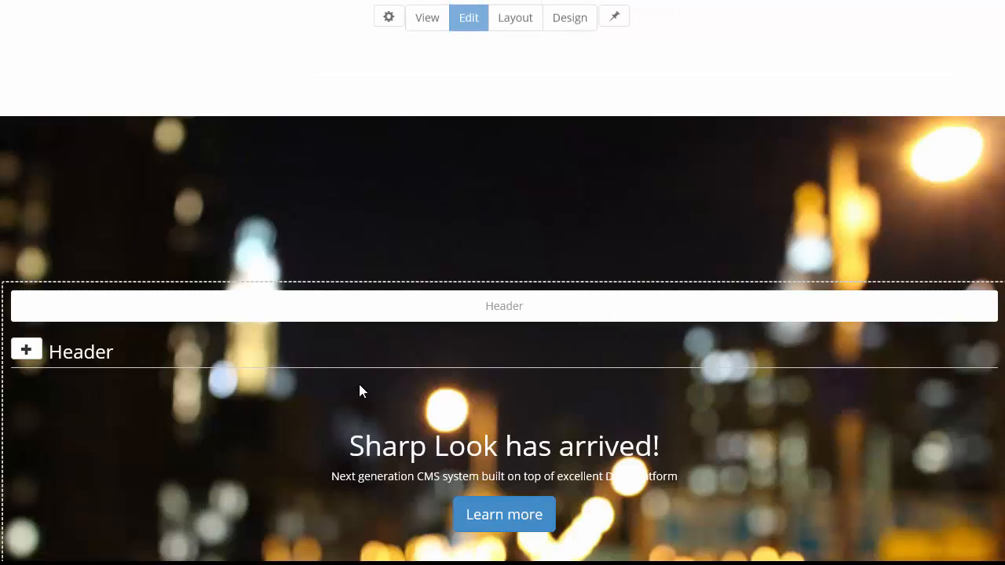
click(434, 28)
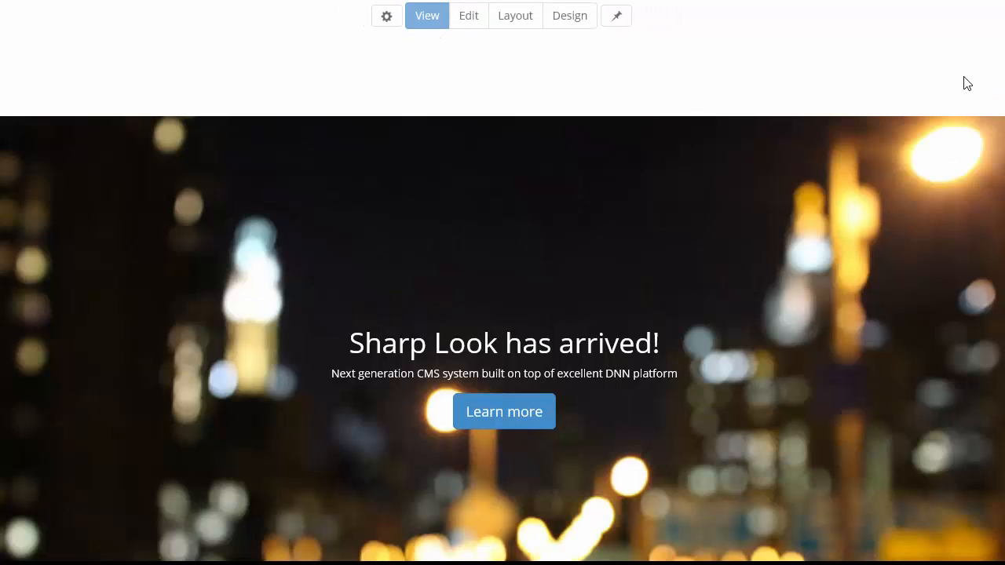
scroll(968, 84, down, 3)
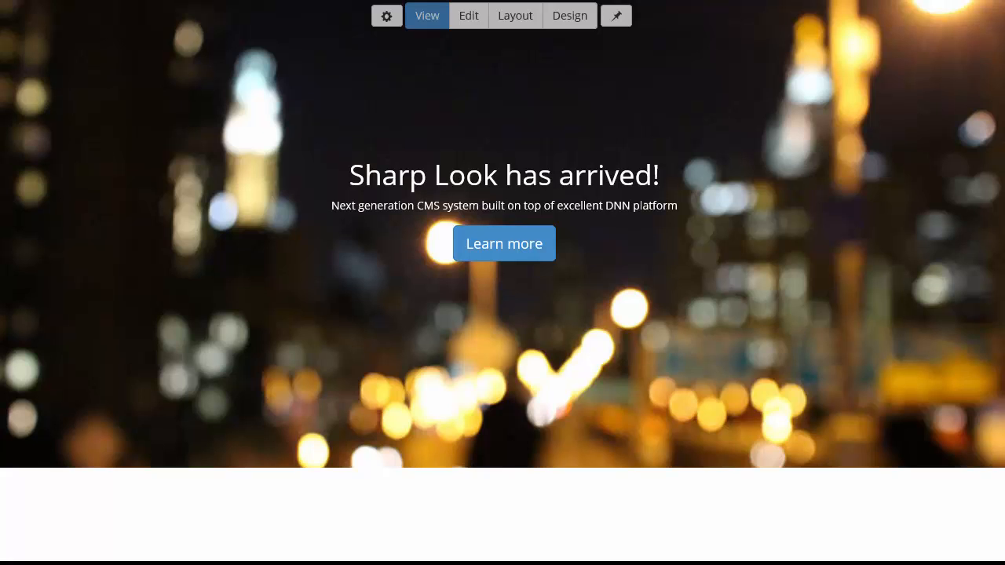
scroll(503, 246, up, 1)
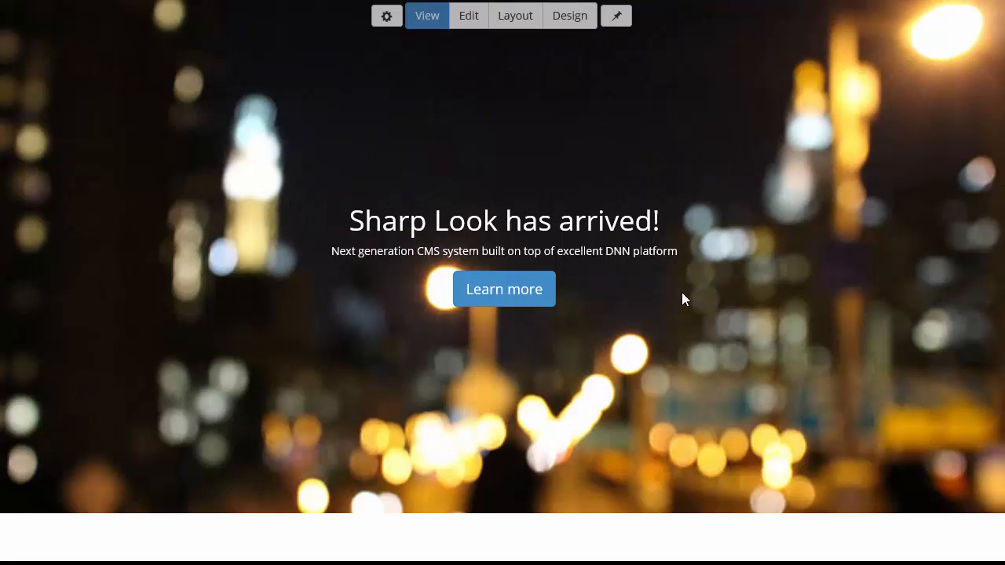
scroll(677, 220, up, 1)
scroll(679, 228, down, 2)
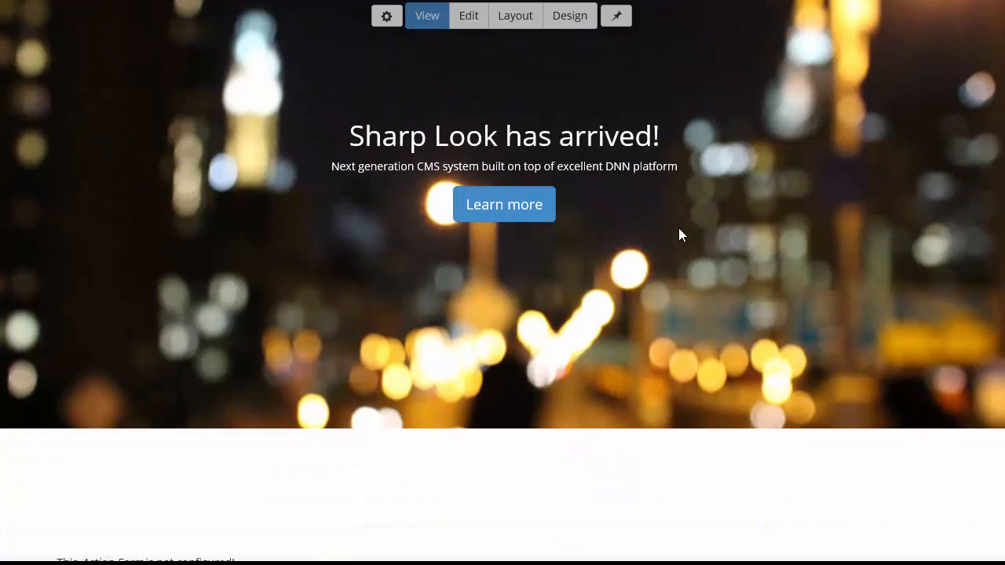
scroll(678, 228, up, 1)
scroll(678, 227, down, 2)
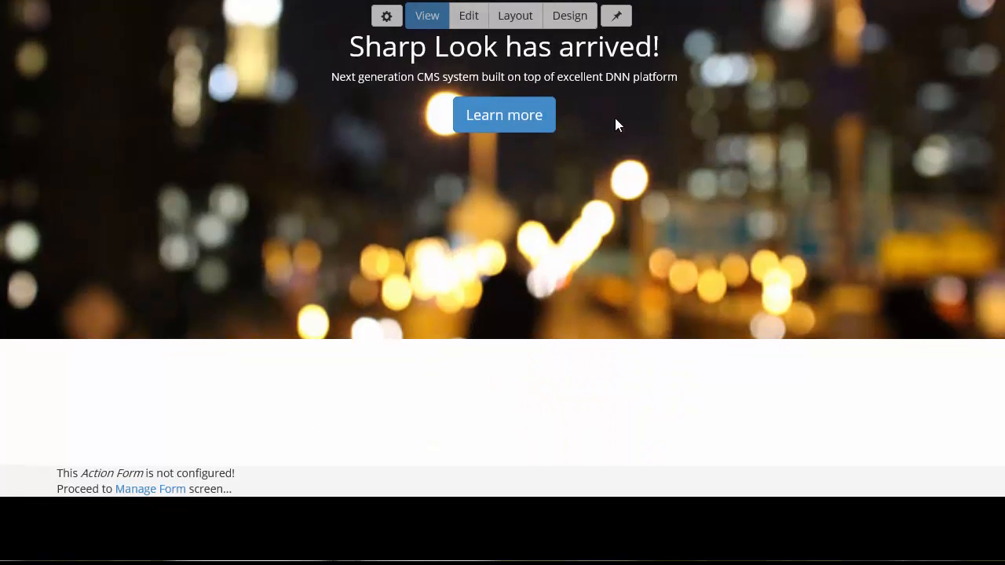
Step: Return to page editing and open the ContentPane's HTML module for content editing
click(470, 22)
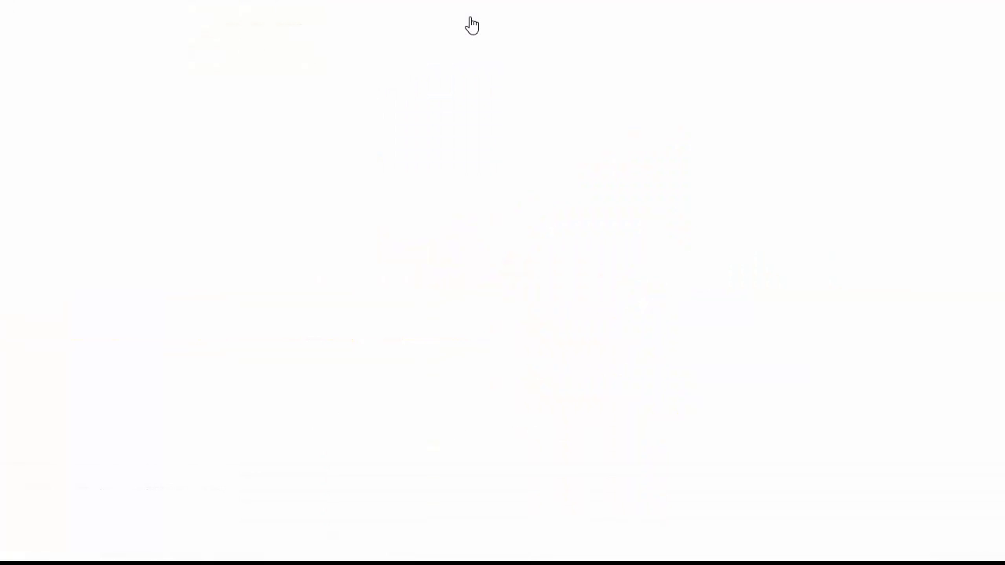
scroll(444, 231, down, 5)
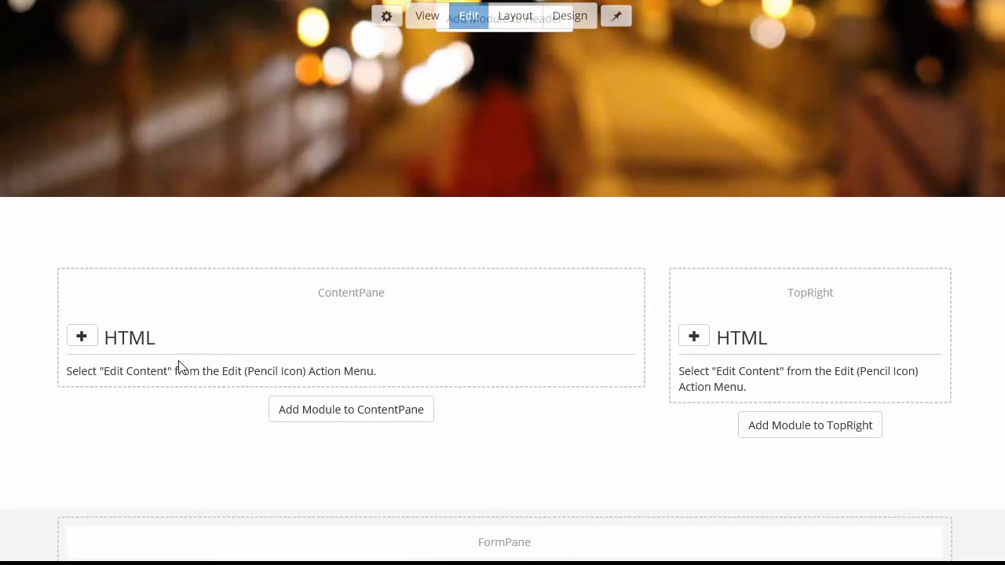
click(81, 338)
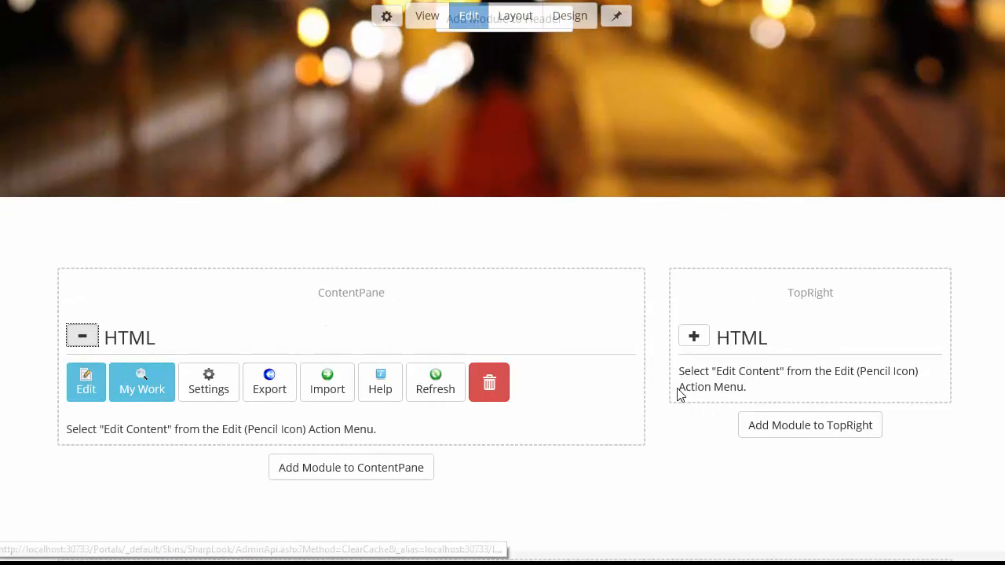
click(87, 398)
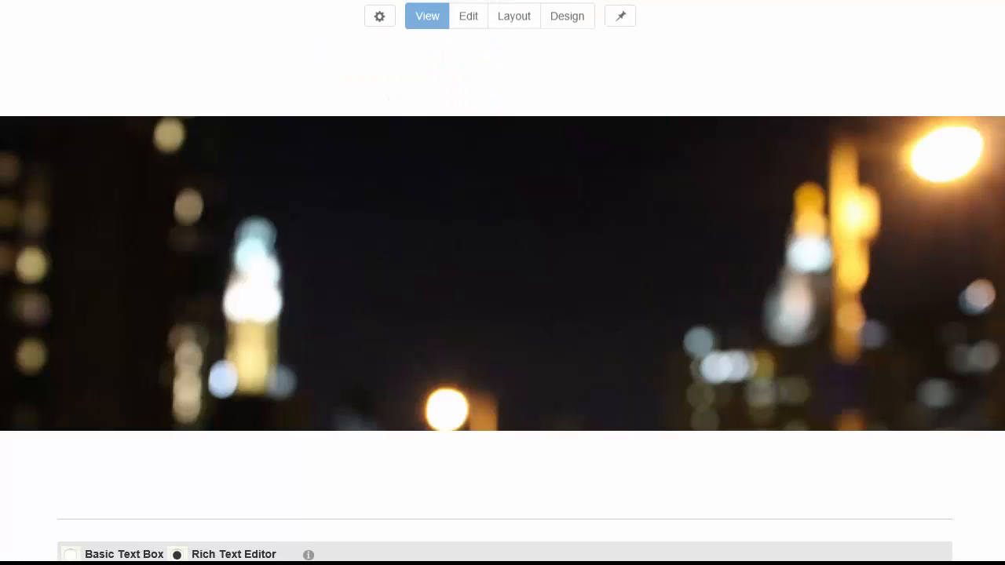
Step: Switch to the DNN Sharp blog article in Chrome and copy its title and first two paragraphs
mouse_move(90, 564)
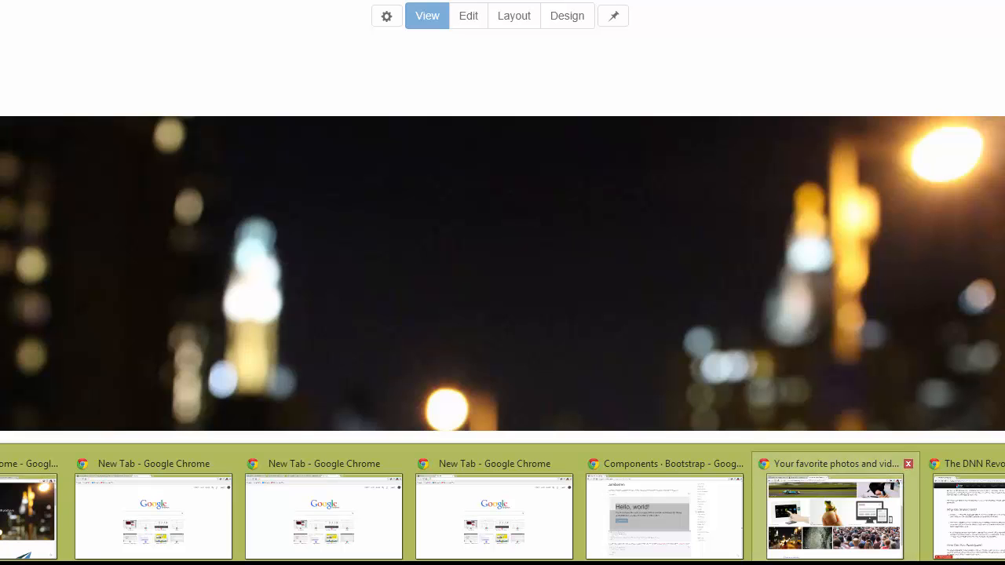
click(839, 532)
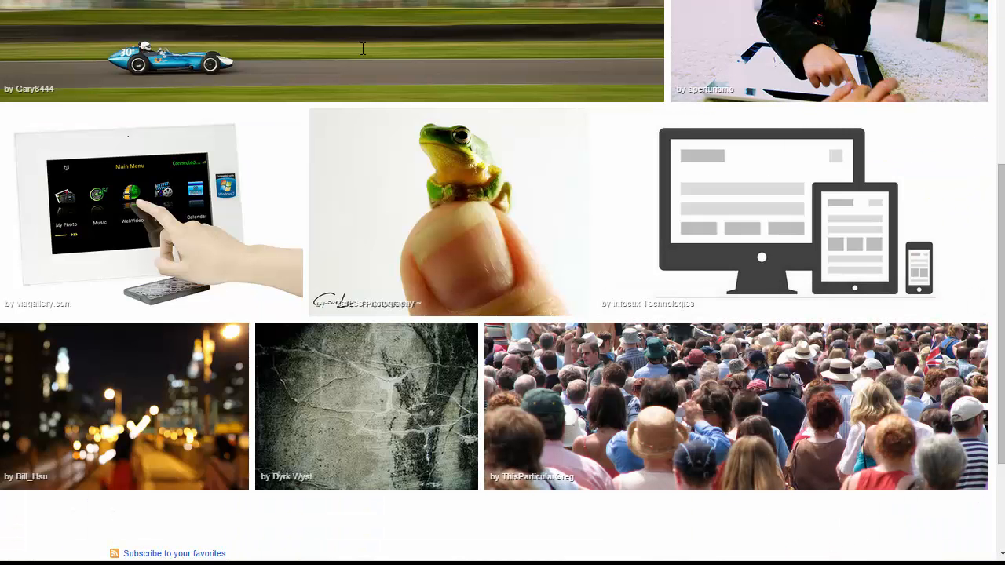
mouse_move(91, 564)
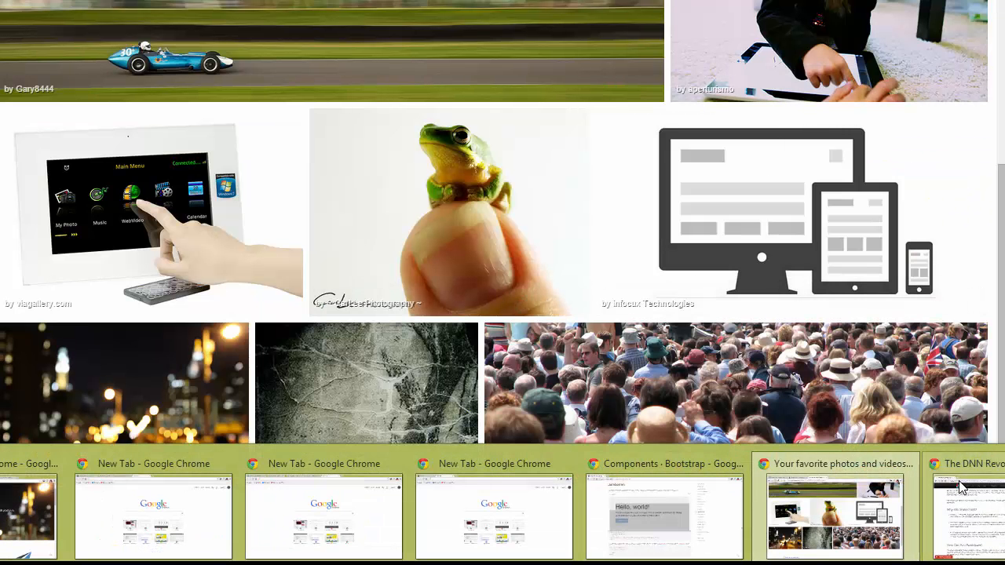
click(958, 511)
scroll(381, 288, up, 10)
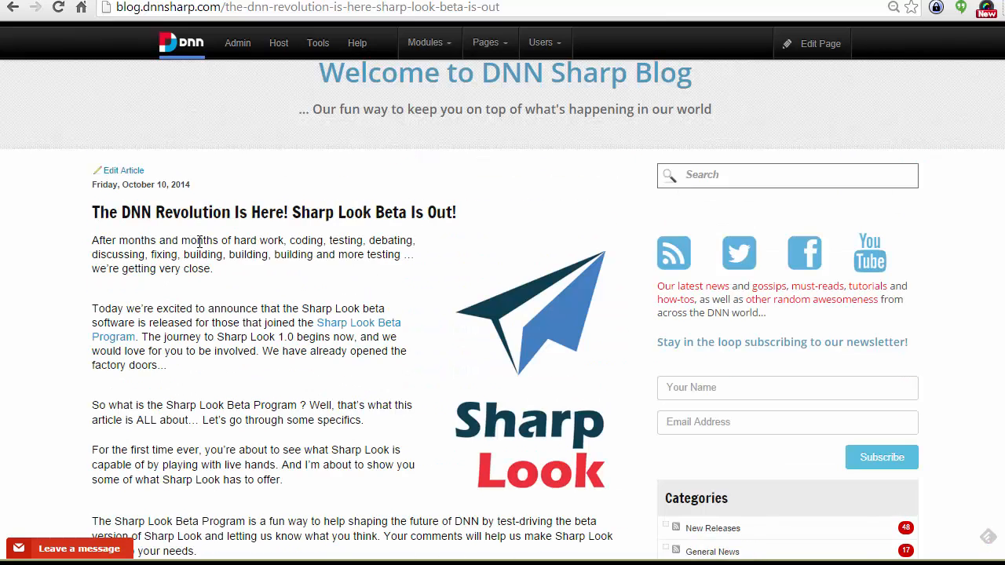
scroll(150, 264, down, 1)
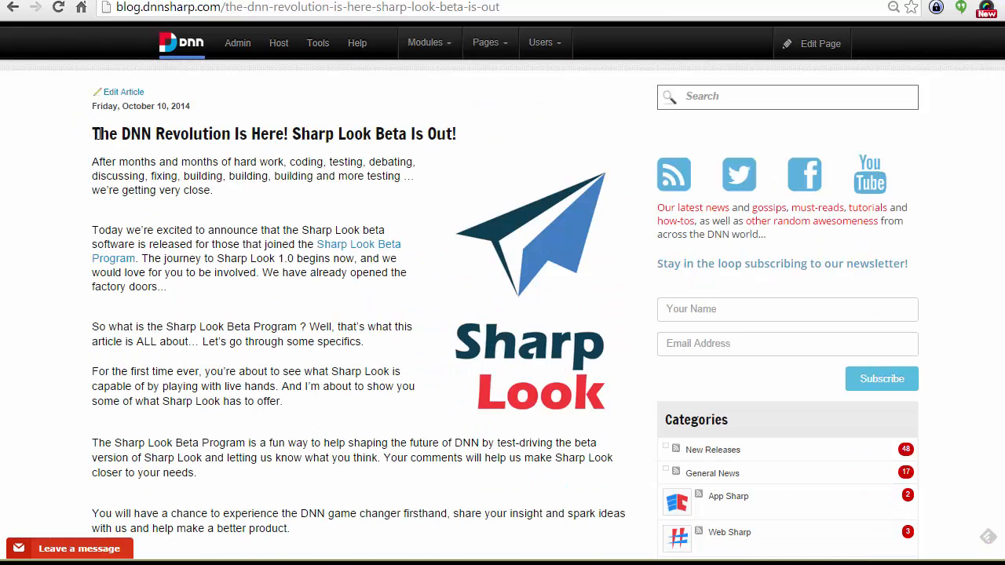
drag(95, 133, 328, 303)
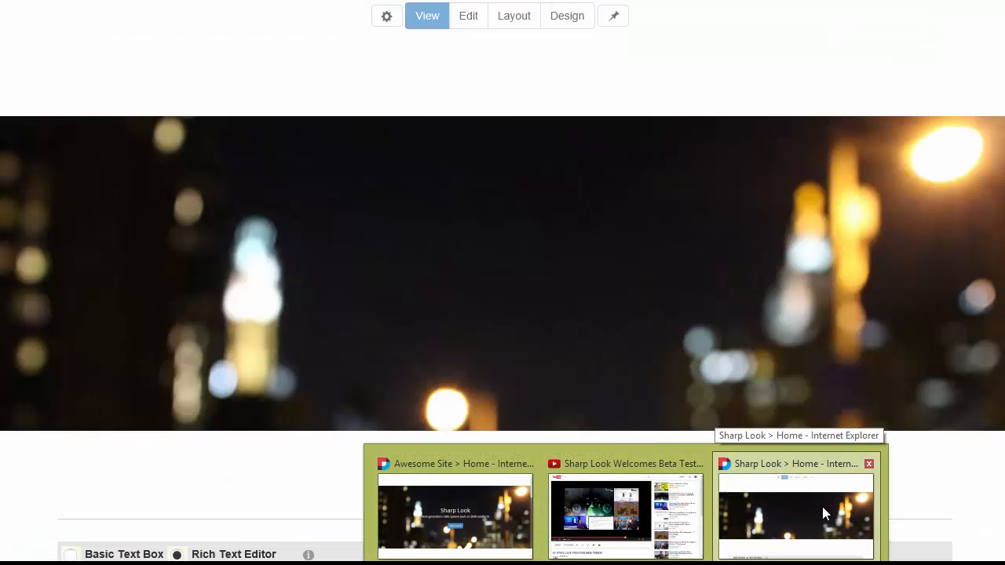
Step: Switch back to the Sharp Look site in Internet Explorer and paste the copied article excerpt into the ContentPane module's editor
click(822, 506)
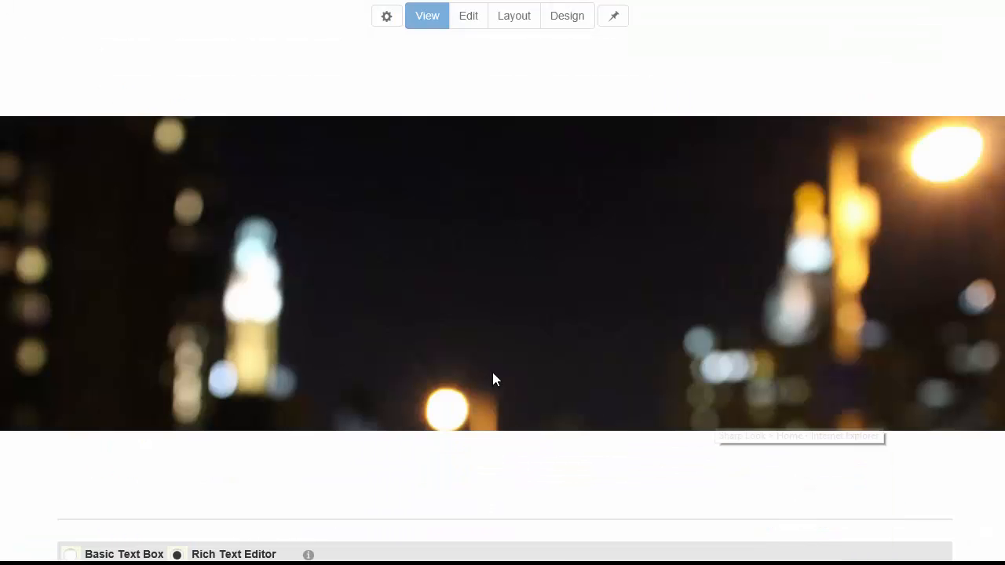
scroll(424, 389, down, 5)
click(418, 391)
key(ctrl+v)
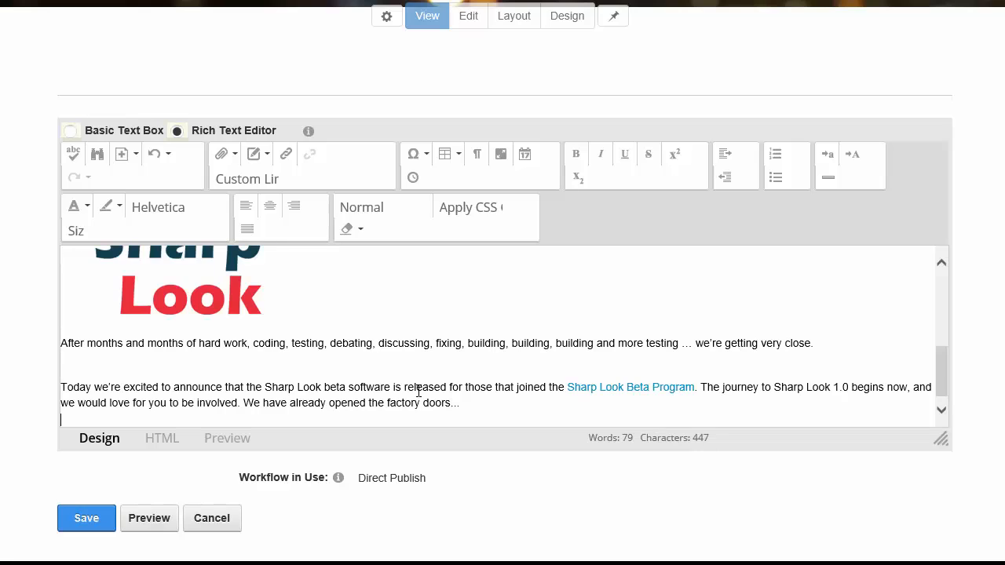
Step: Delete the Sharp Look logo image from the pasted content
scroll(263, 359, up, 1)
click(286, 318)
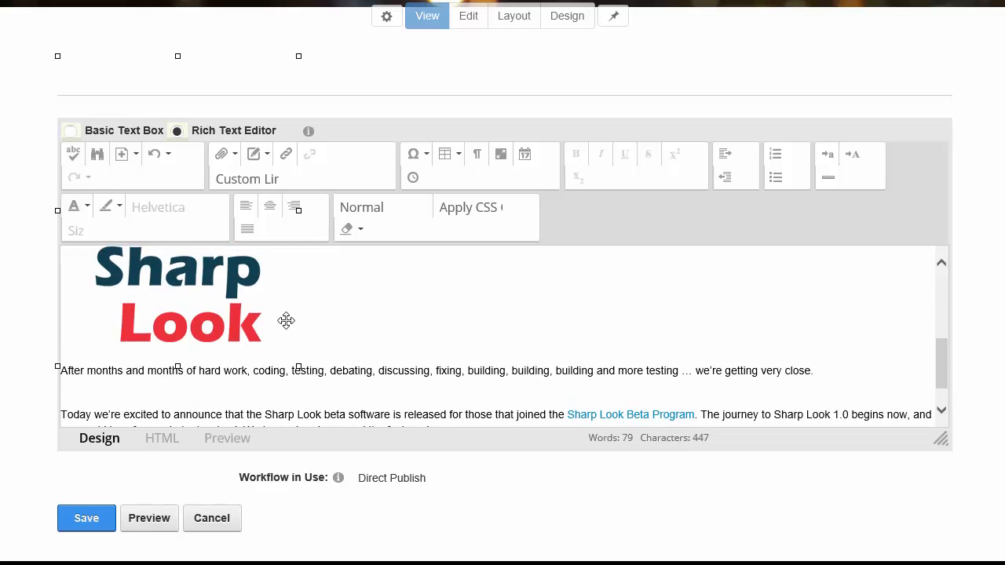
key(Delete)
scroll(399, 285, up, 1)
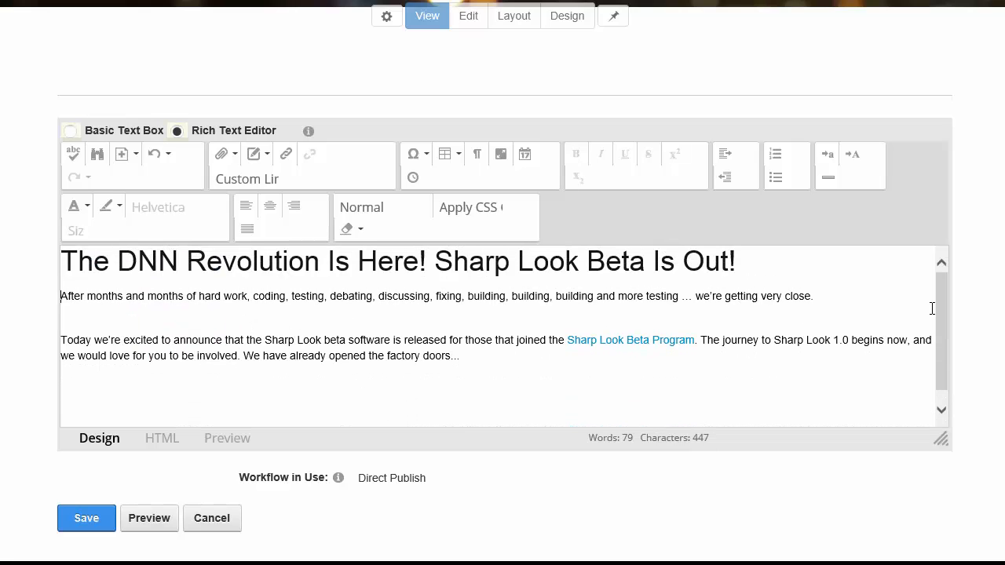
Step: Center all of the pasted article content horizontally and save the ContentPane module
key(ctrl+a)
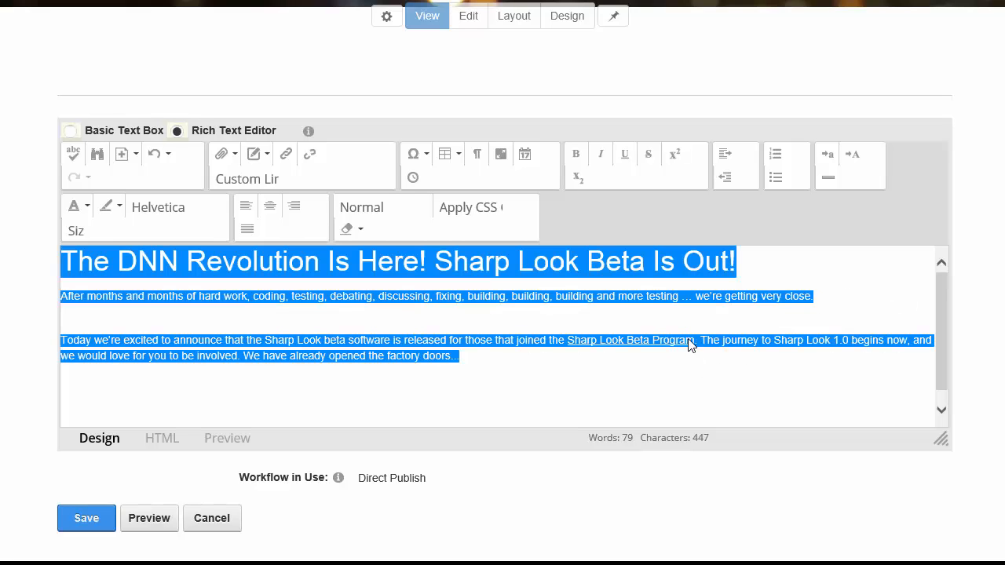
click(269, 206)
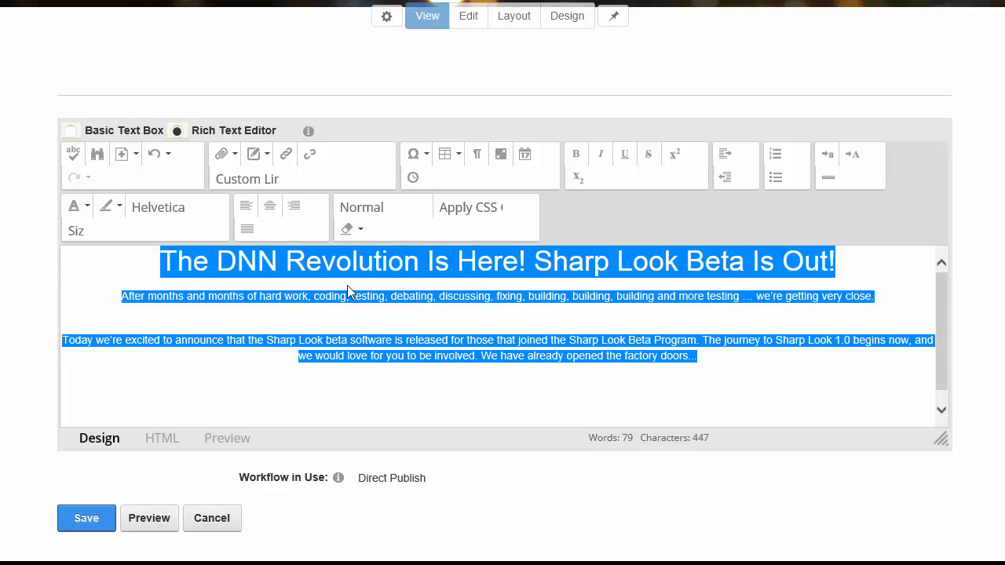
click(460, 532)
scroll(507, 449, down, 1)
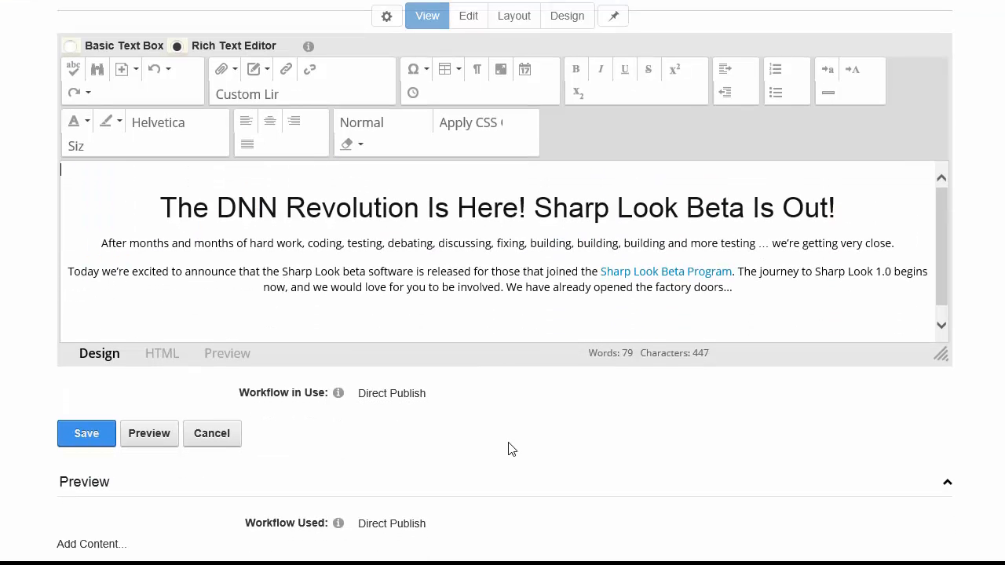
click(99, 438)
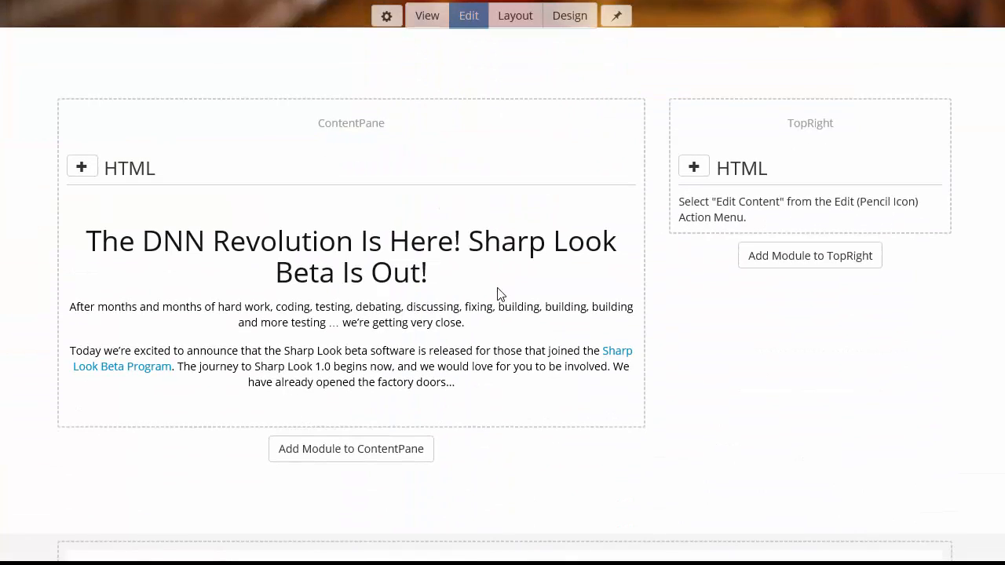
Step: Open the TopRight pane's HTML module for content editing and switch to the blog article in Chrome
click(691, 172)
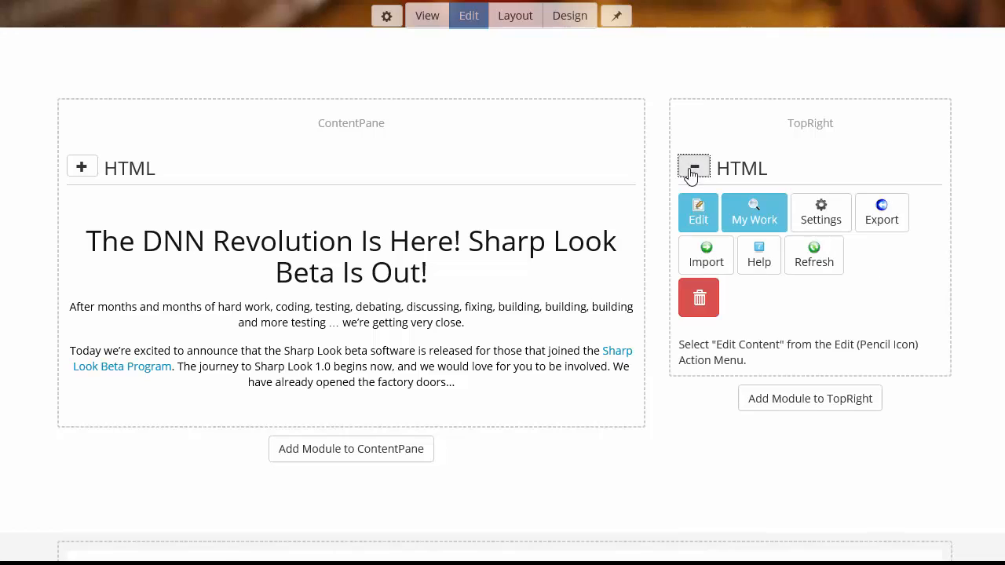
click(715, 217)
key(alt+Tab)
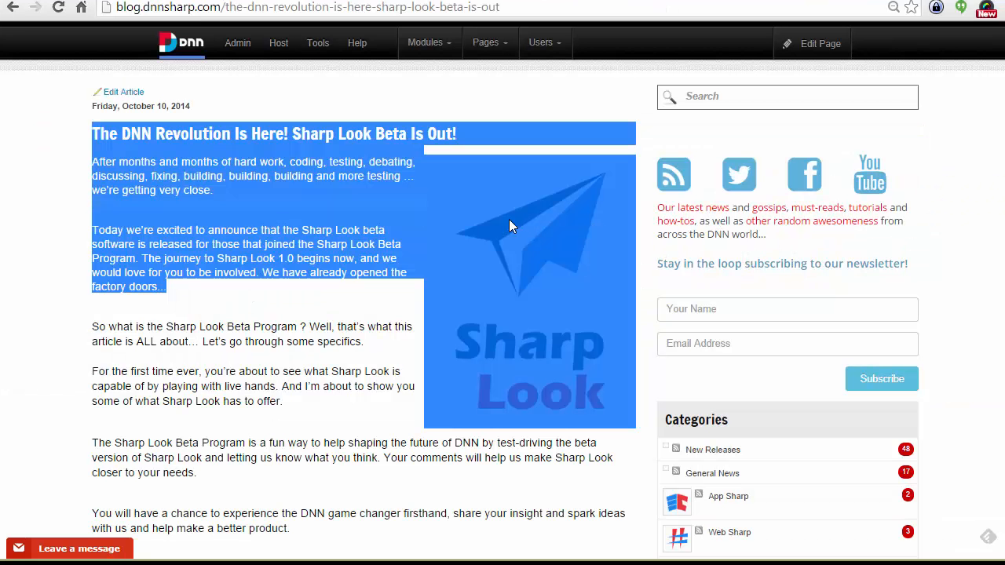
Step: Select the Sharp Look logo together with the adjoining article text in the blog post and copy the selection
click(366, 382)
drag(644, 385, 500, 407)
click(457, 436)
drag(430, 398, 509, 371)
drag(425, 431, 494, 390)
click(596, 103)
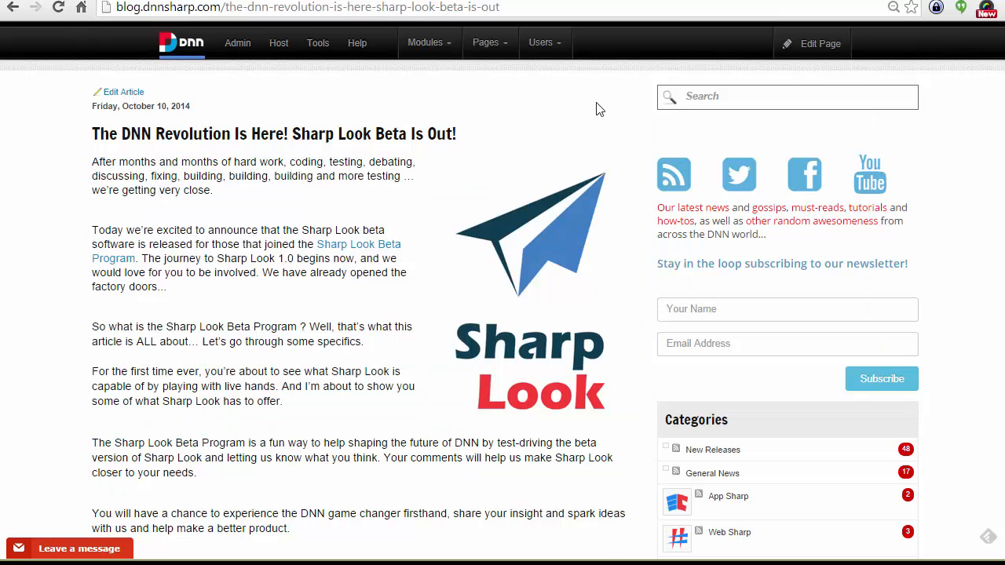
drag(460, 158, 537, 238)
drag(639, 307, 530, 268)
key(ctrl+c)
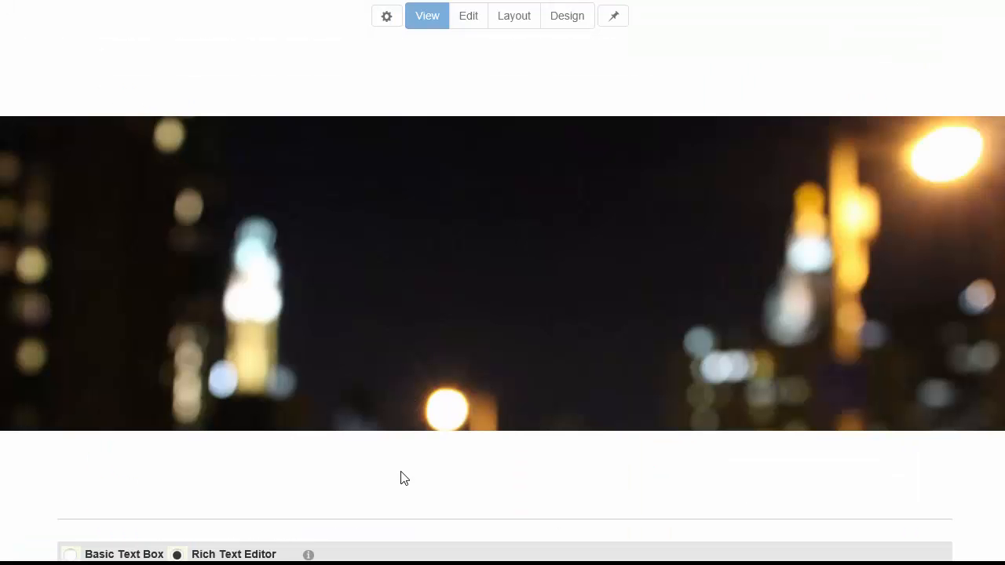
Step: Switch back to the Sharp Look site, replace the TopRight editor's placeholder with the copied content, and delete the two article paragraphs
scroll(400, 478, down, 4)
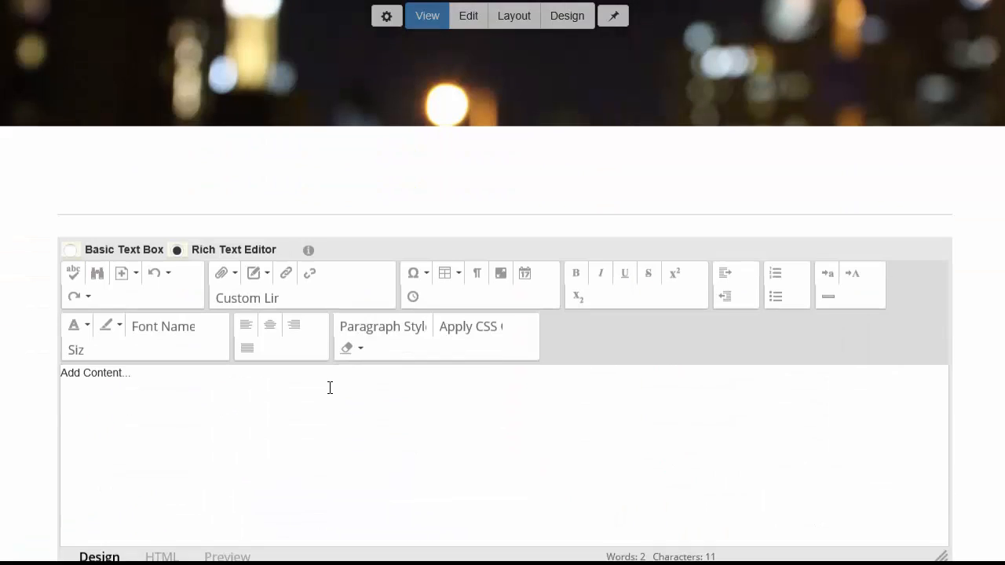
click(330, 388)
key(ctrl+a)
key(ctrl+v)
scroll(538, 468, down, 1)
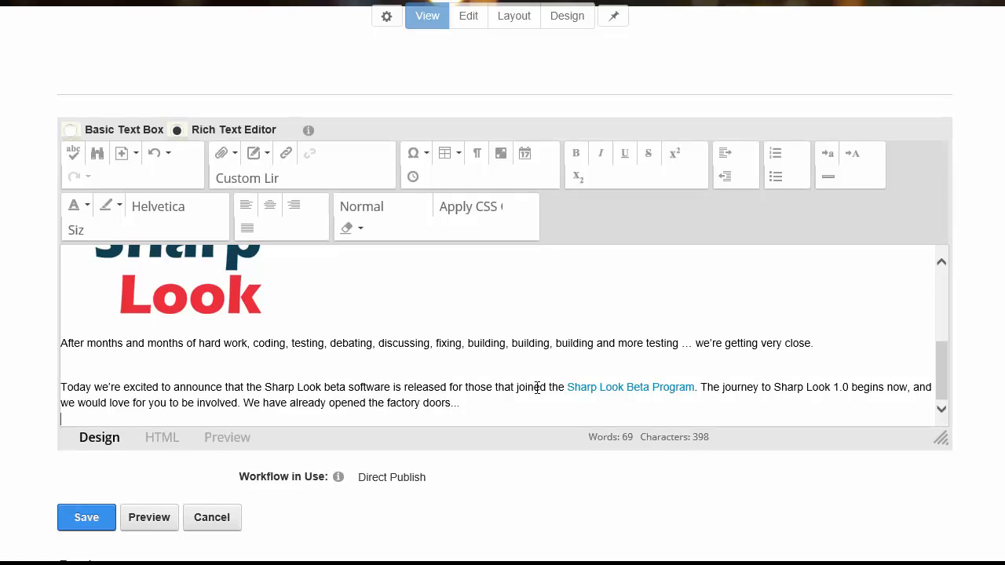
drag(460, 403, 47, 344)
key(BackSpace)
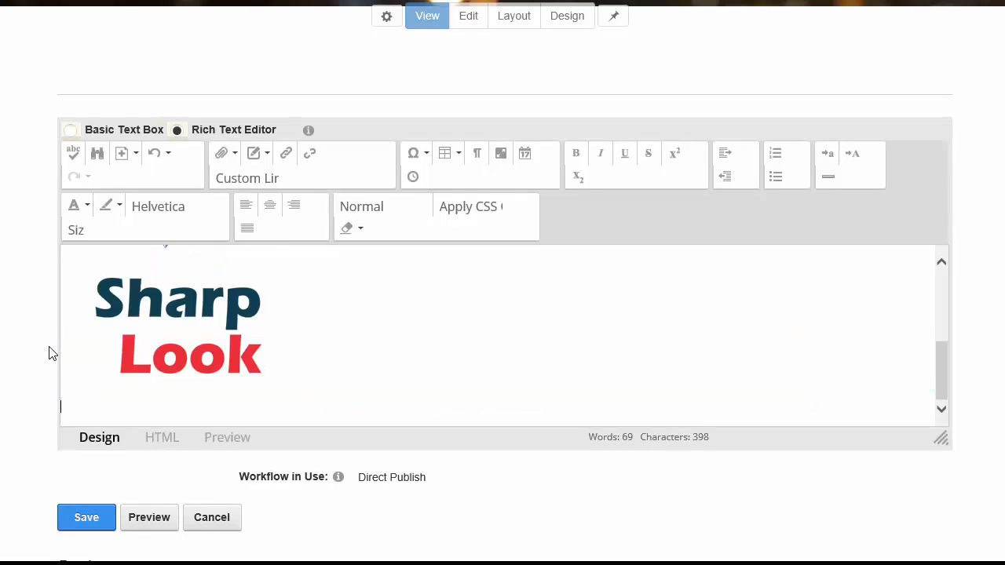
Step: Center the Sharp Look logo horizontally and save the TopRight HTML module
click(149, 346)
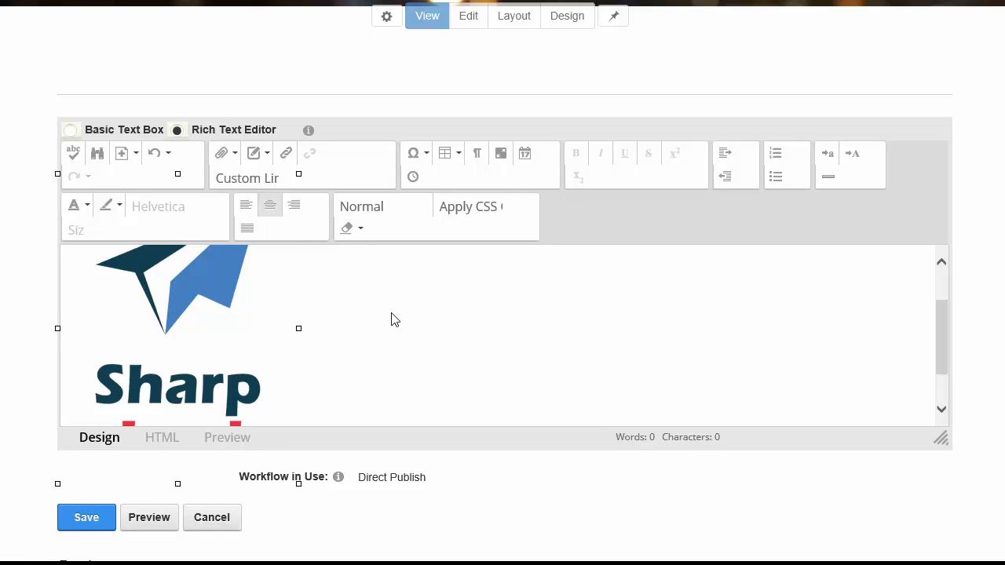
click(474, 366)
scroll(474, 366, up, 1)
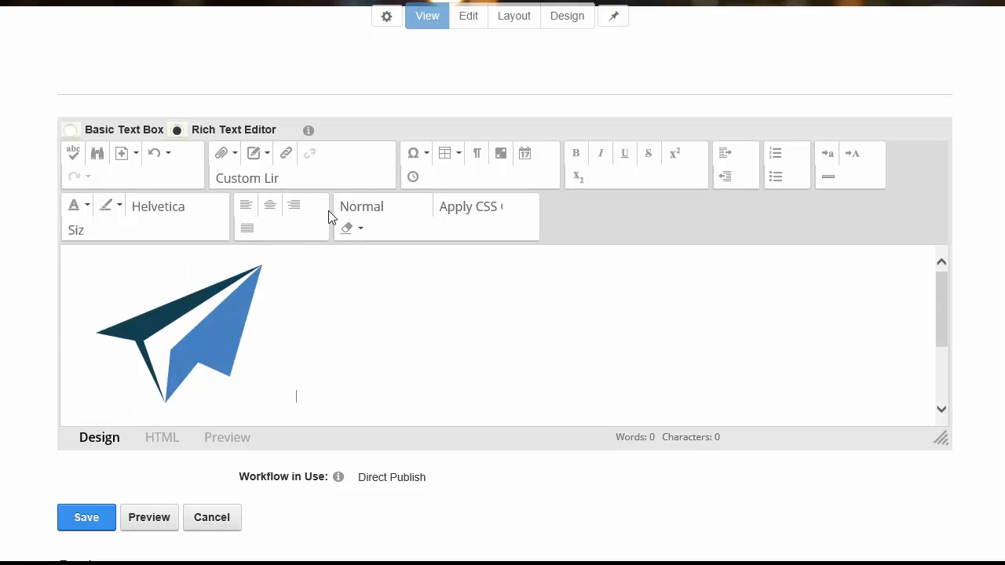
click(267, 219)
click(695, 382)
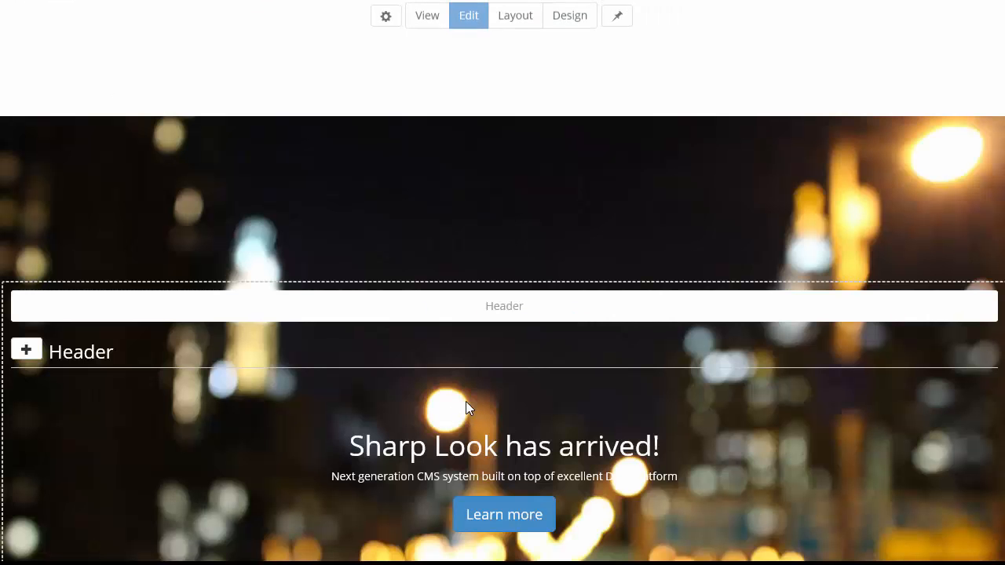
Step: Review the article text and logo on the page in Edit mode and in View mode
scroll(503, 401, down, 4)
scroll(746, 337, up, 2)
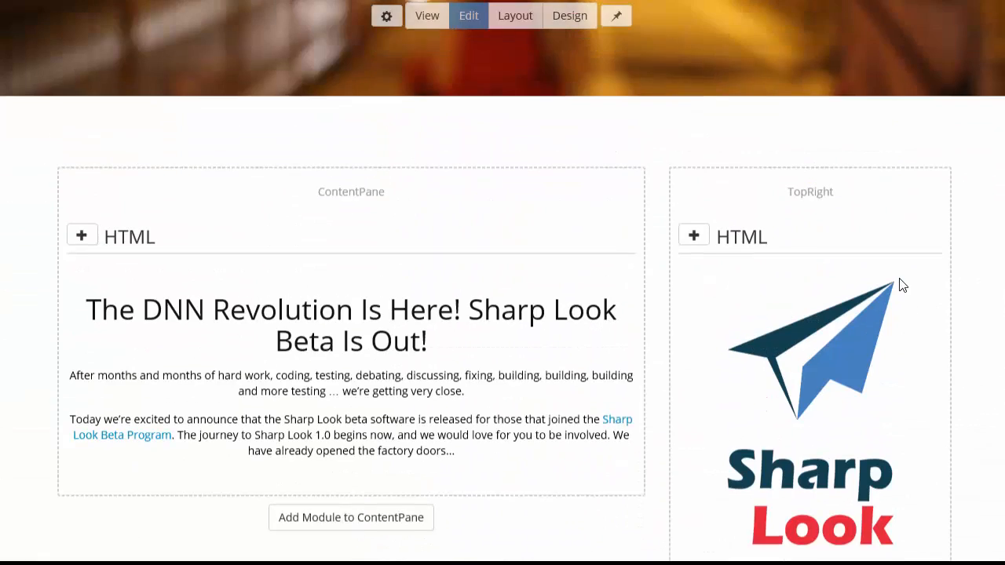
scroll(622, 421, down, 3)
scroll(538, 408, up, 1)
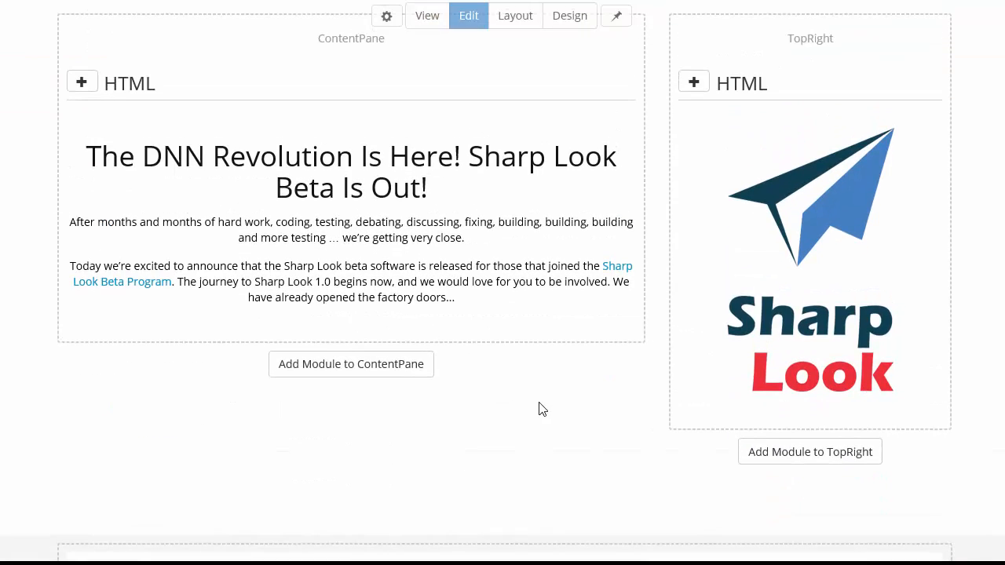
scroll(539, 406, up, 4)
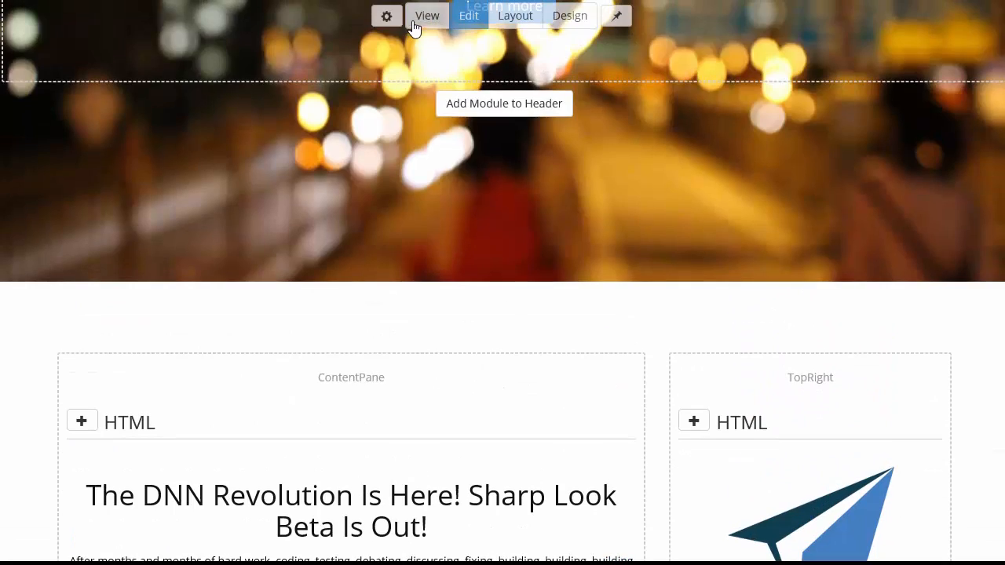
click(417, 22)
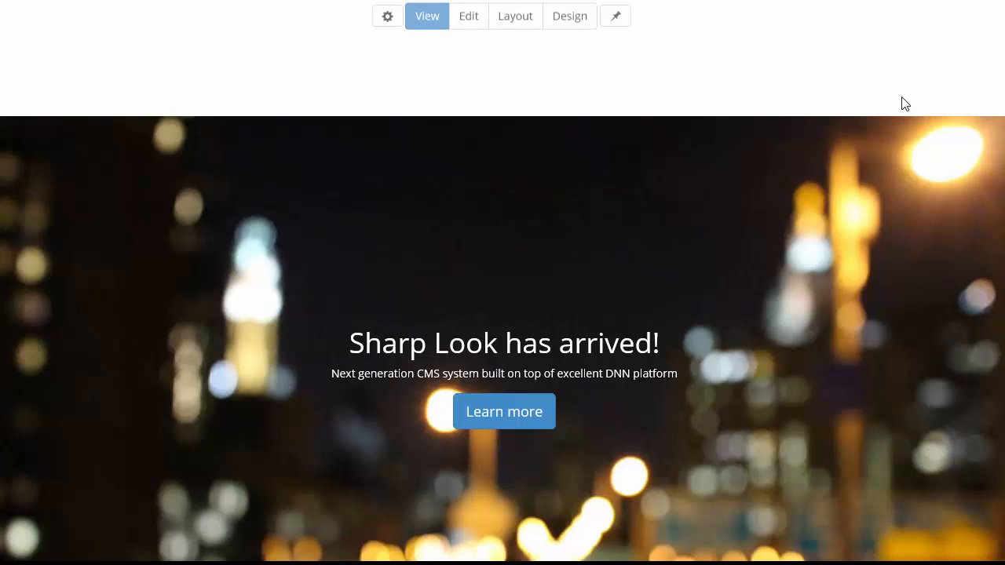
scroll(825, 95, down, 2)
scroll(660, 252, down, 5)
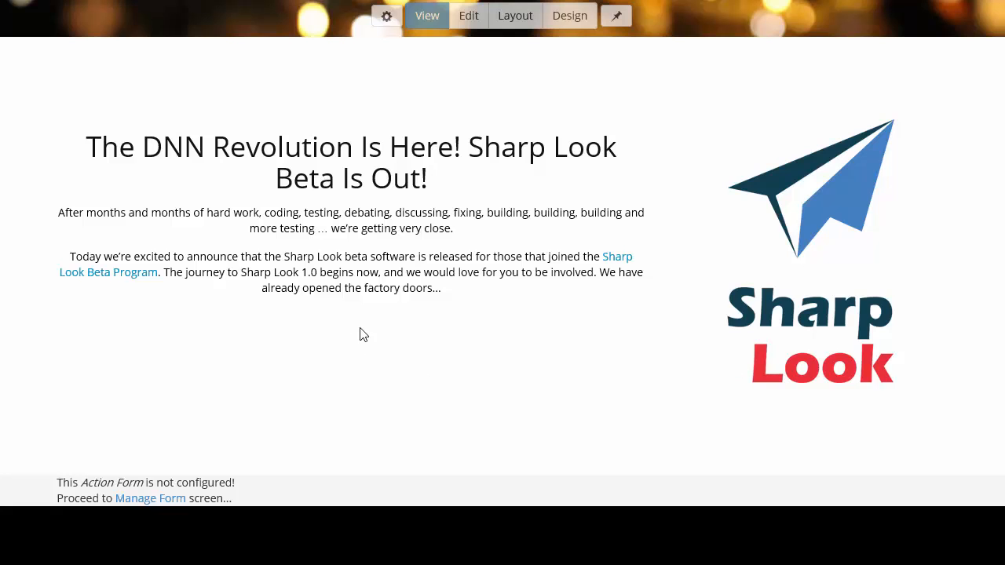
scroll(364, 335, up, 1)
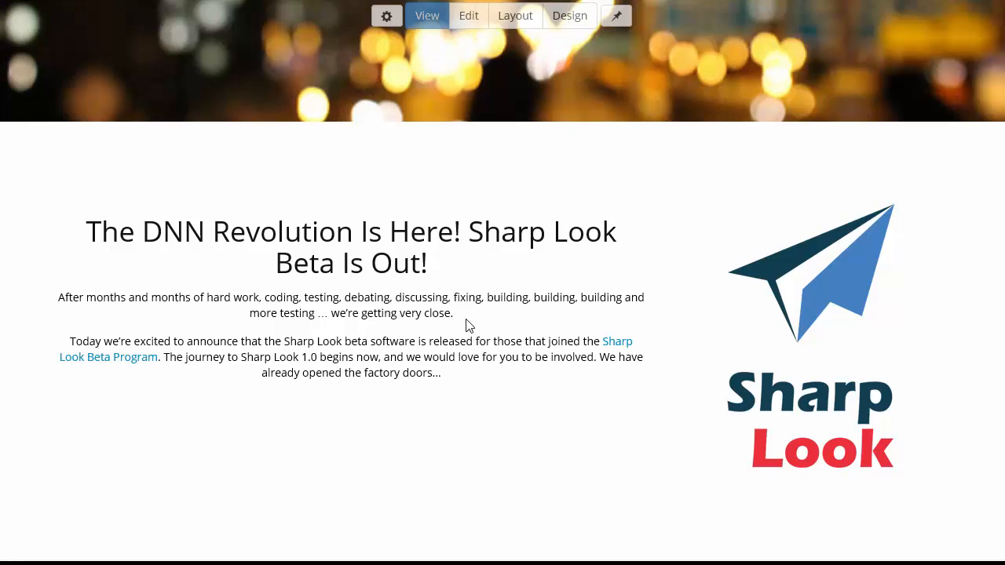
Step: Return to Edit mode and open the ContentPane's HTML module for content editing
click(469, 17)
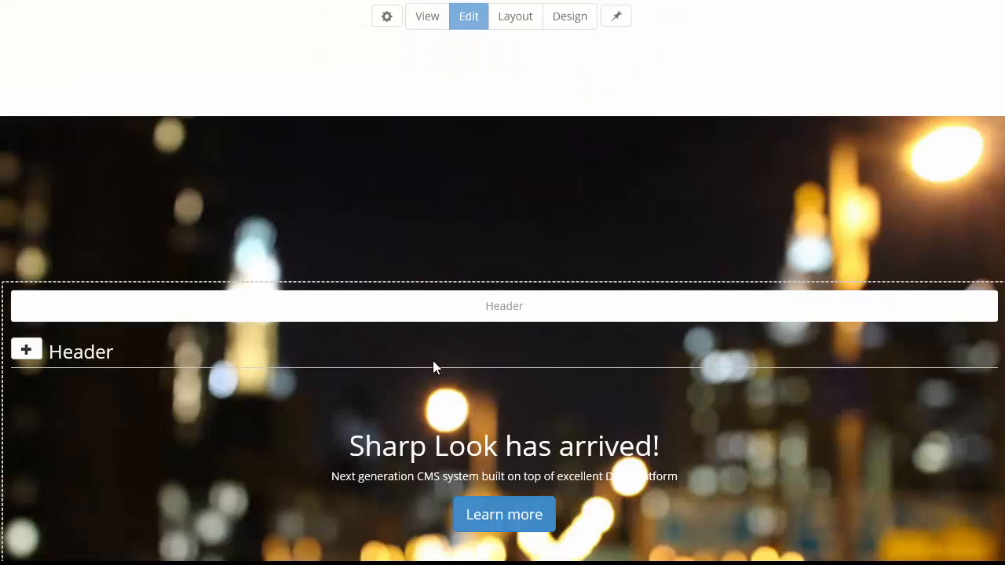
scroll(433, 367, down, 6)
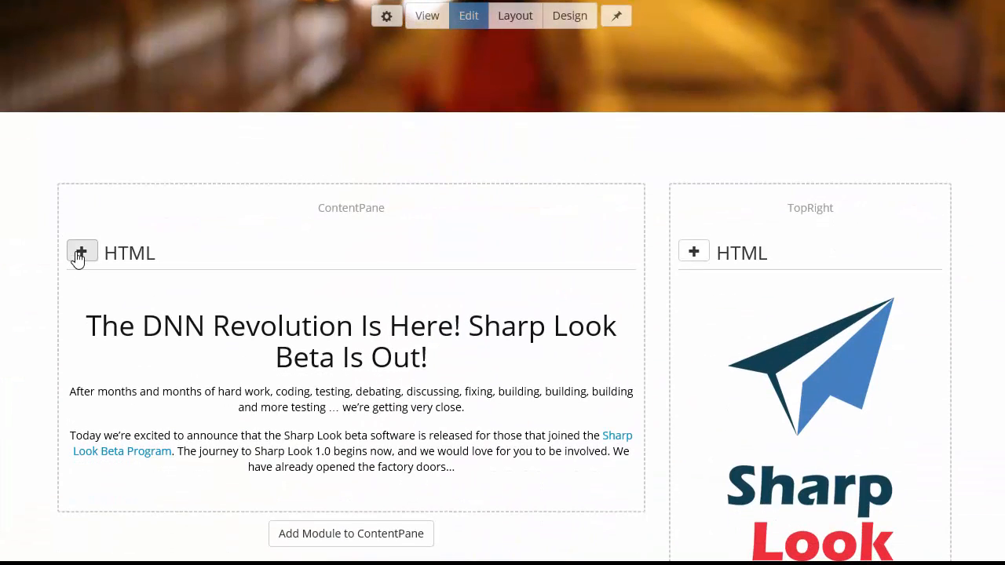
click(80, 252)
scroll(158, 345, down, 3)
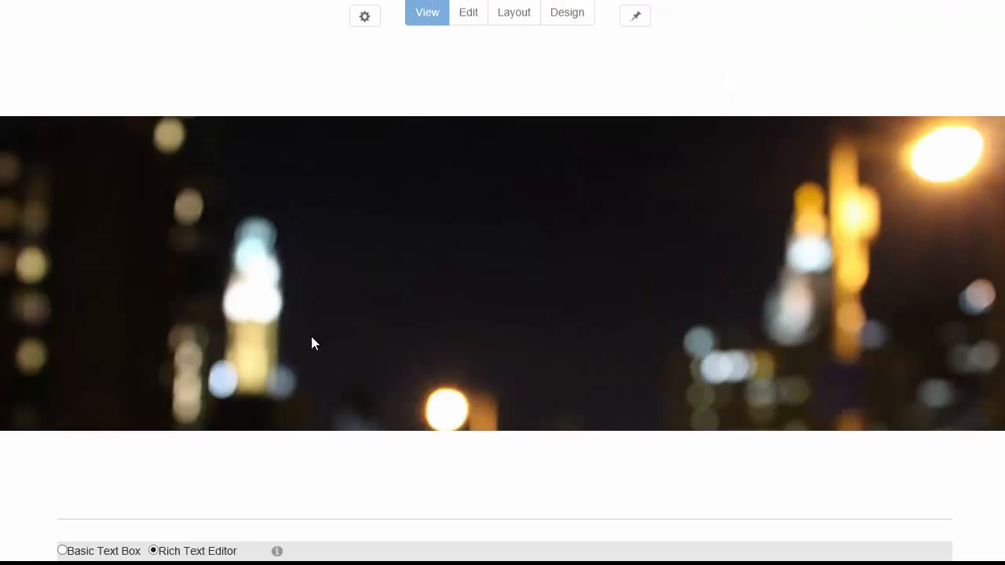
scroll(242, 386, down, 6)
Step: Insert a blank line above the article heading and another before the first paragraph, and save the ContentPane module
click(385, 174)
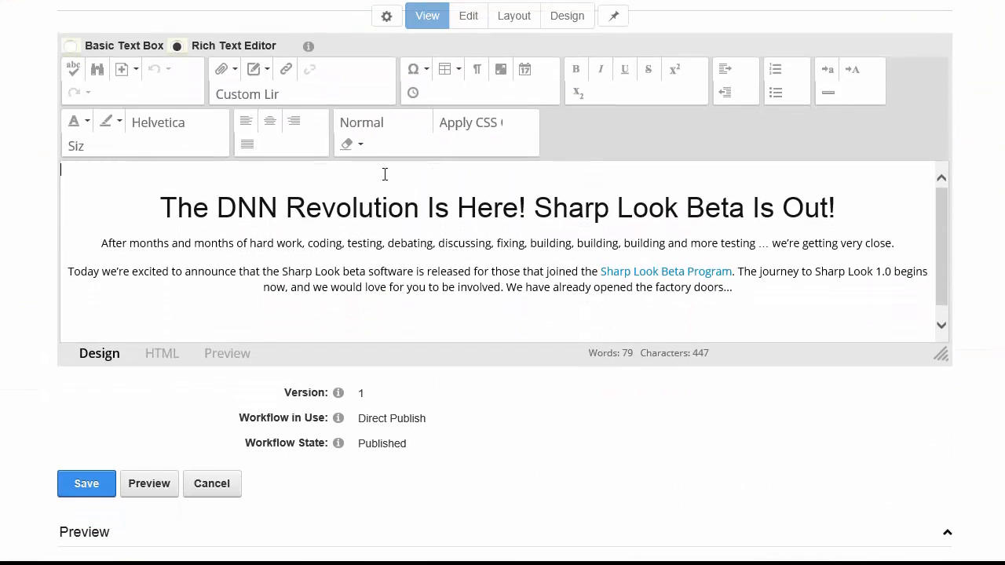
key(Return)
key(Down)
key(Down)
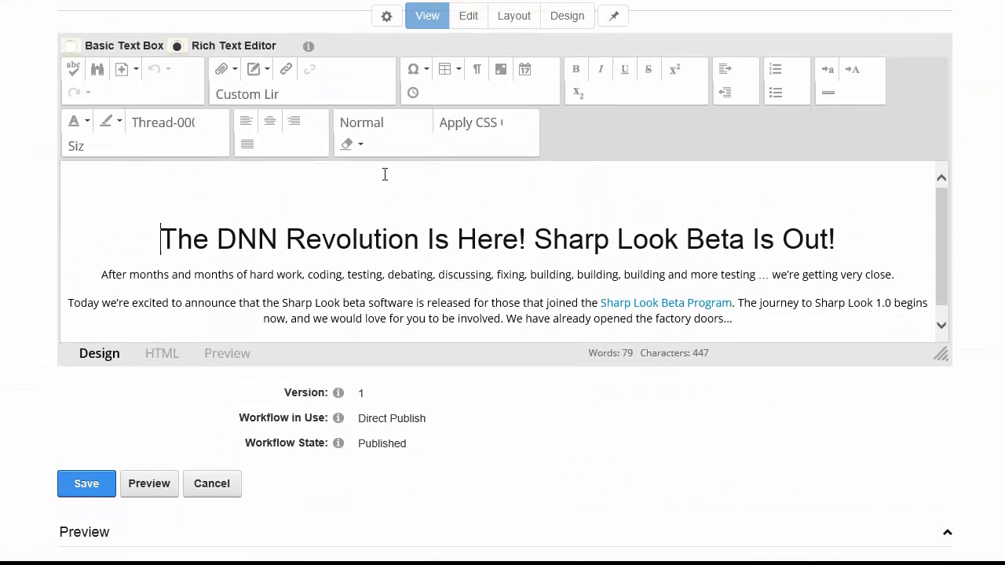
key(Down)
key(Return)
scroll(385, 174, down, 1)
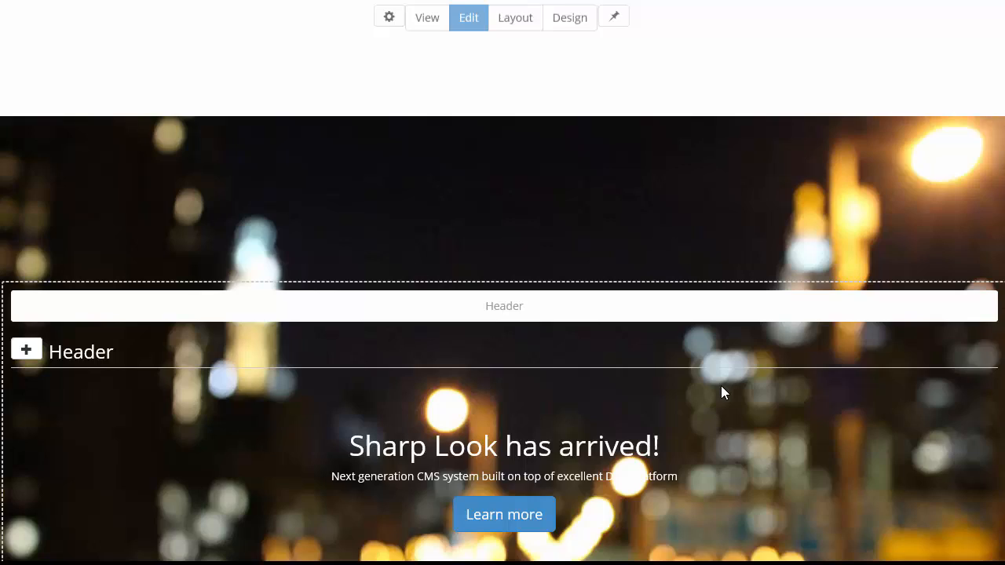
Step: Check the article's new spacing beside the logo in Edit mode and in View mode
scroll(723, 392, down, 8)
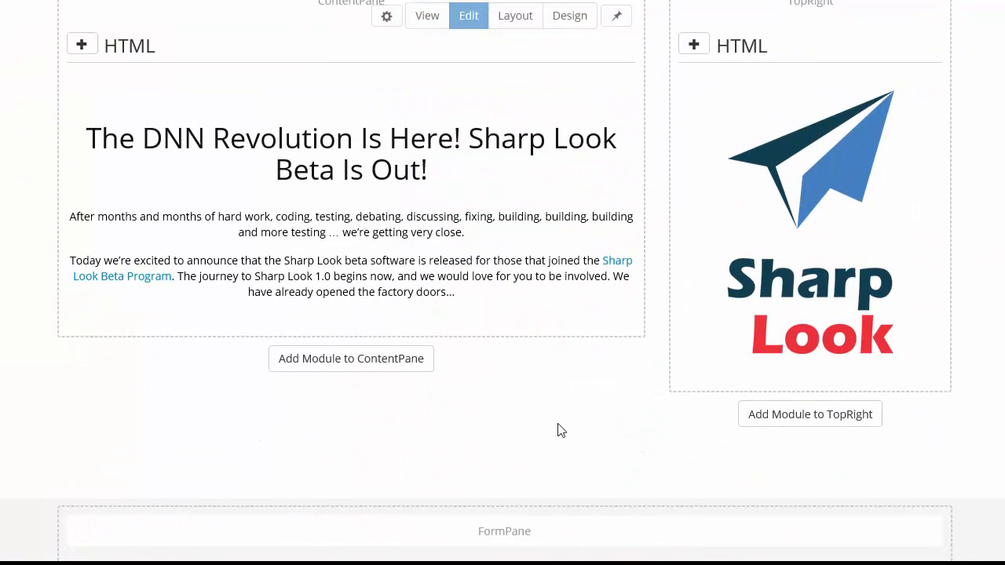
scroll(542, 421, up, 2)
scroll(610, 424, down, 2)
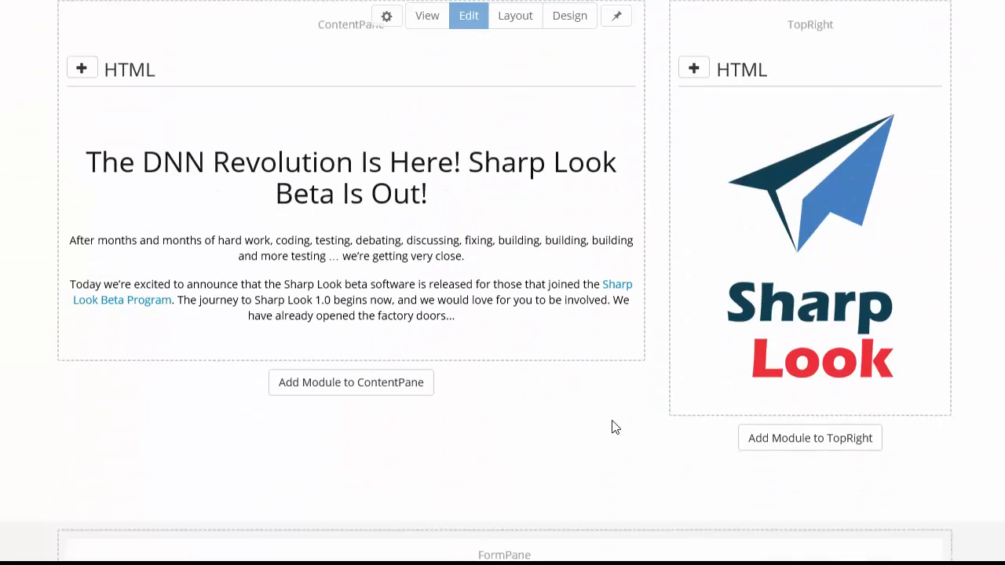
scroll(613, 219, up, 8)
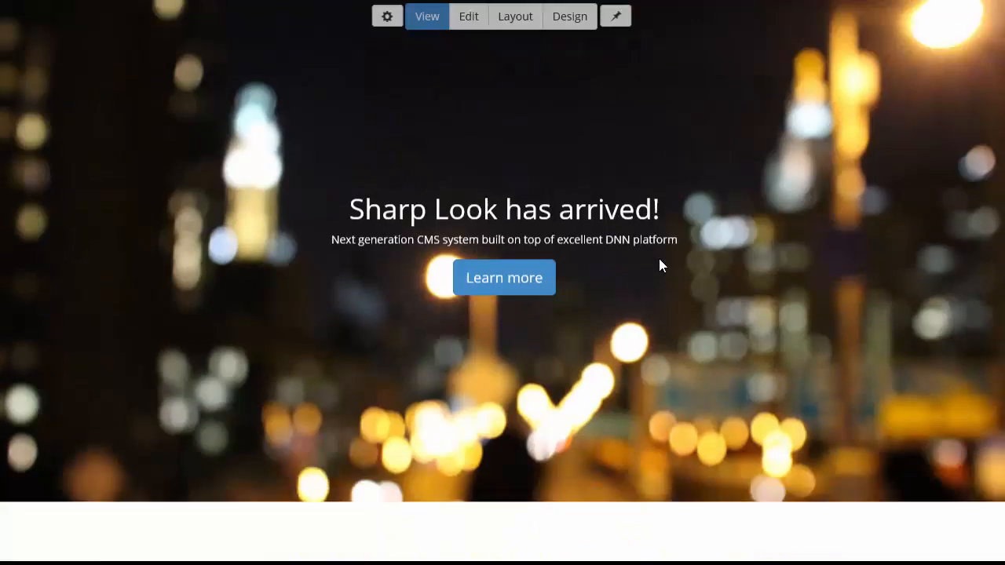
scroll(651, 275, down, 6)
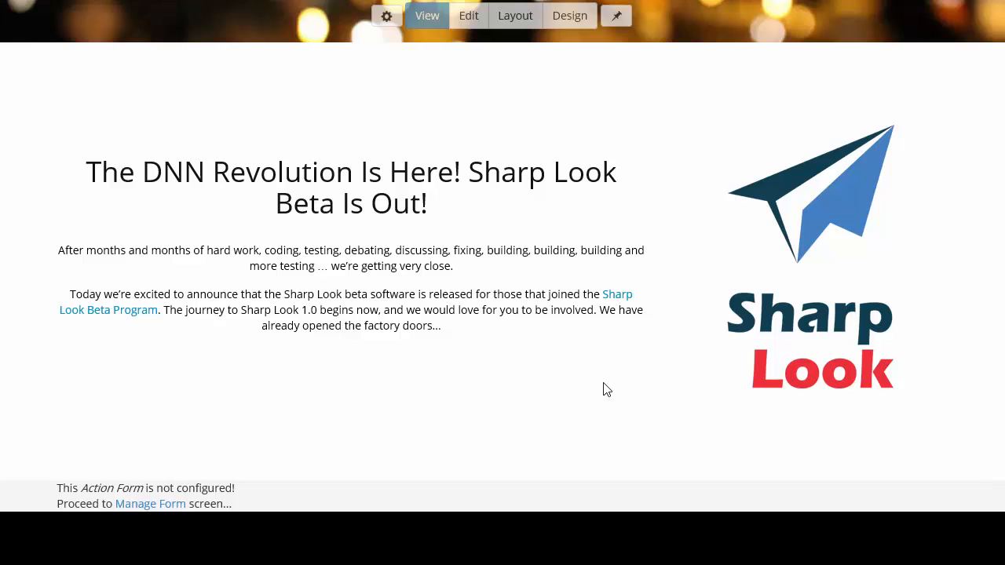
scroll(510, 405, down, 1)
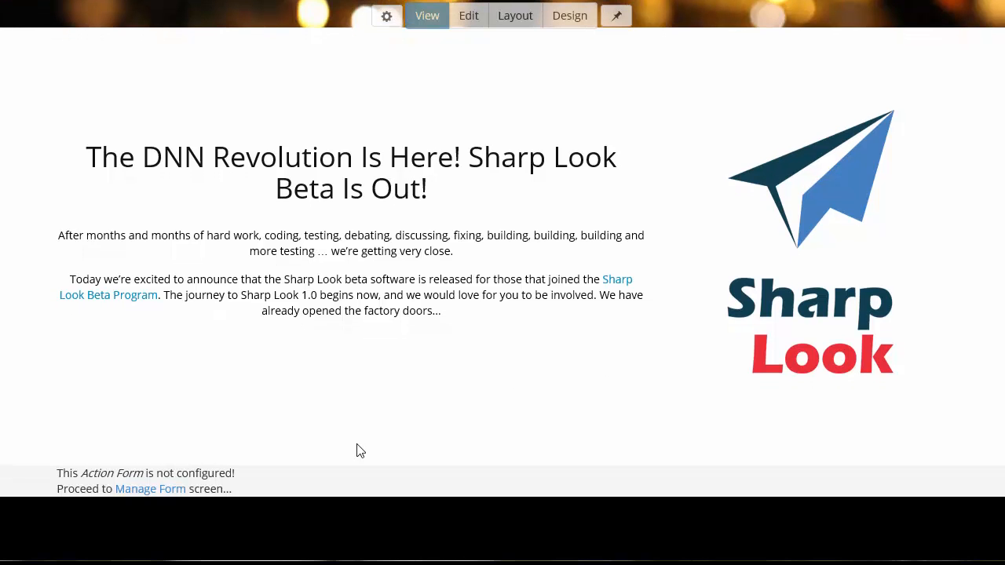
Step: Open the Manage Form screen of the unconfigured Action Form and start it from the Blank Form template
click(153, 492)
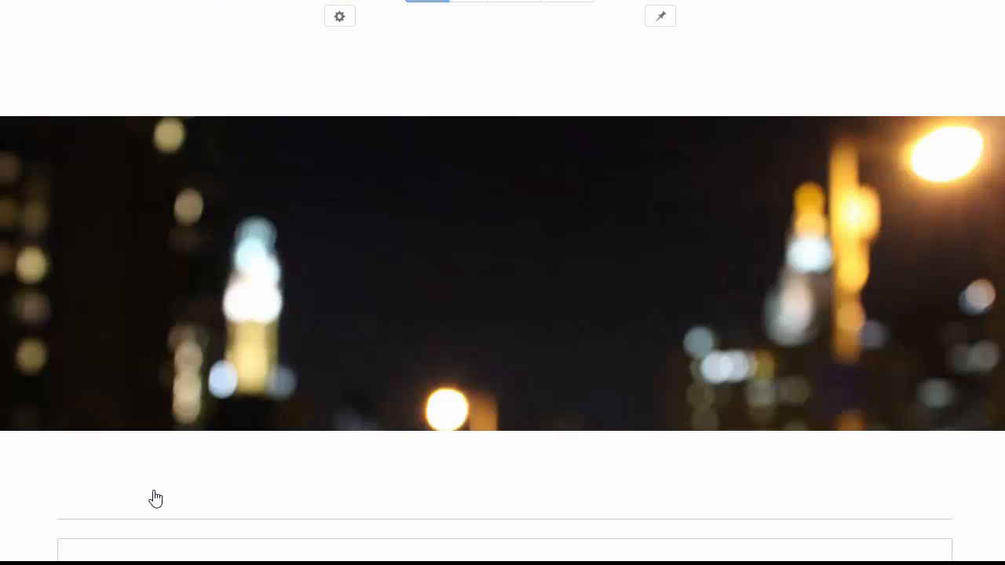
scroll(547, 346, down, 5)
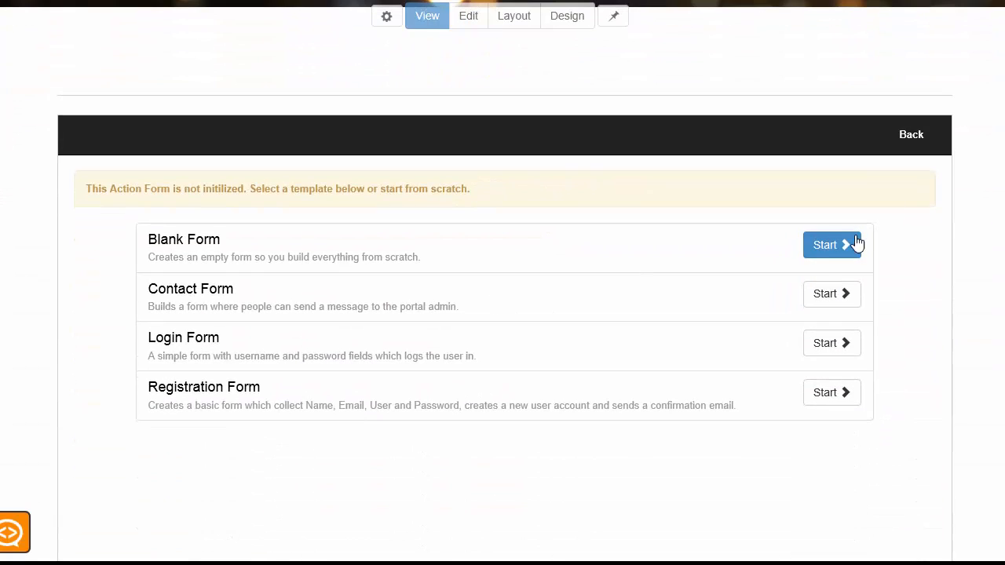
click(825, 250)
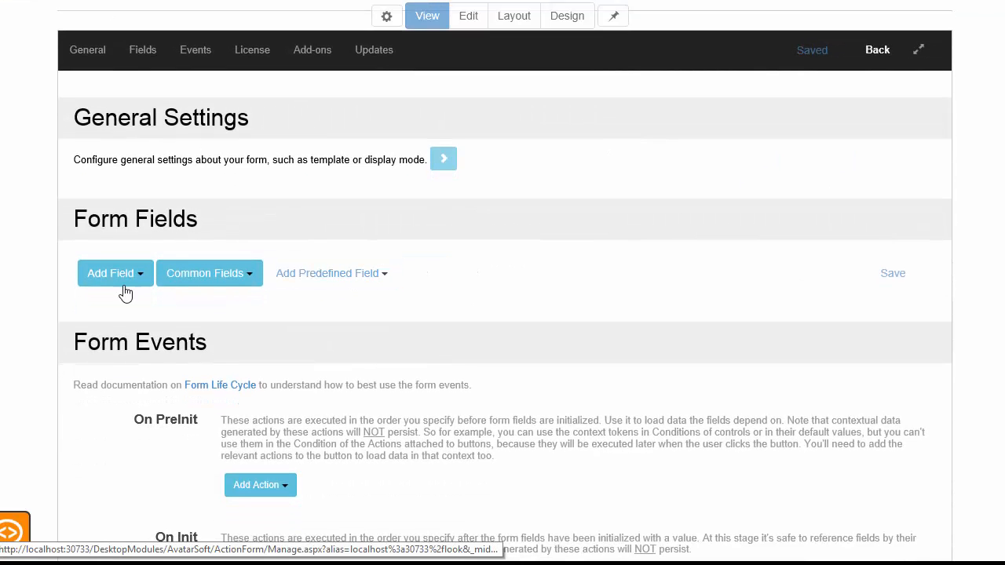
Step: Expand the form's General Settings, set Label Align to Inside, and collapse the section again
scroll(330, 296, up, 1)
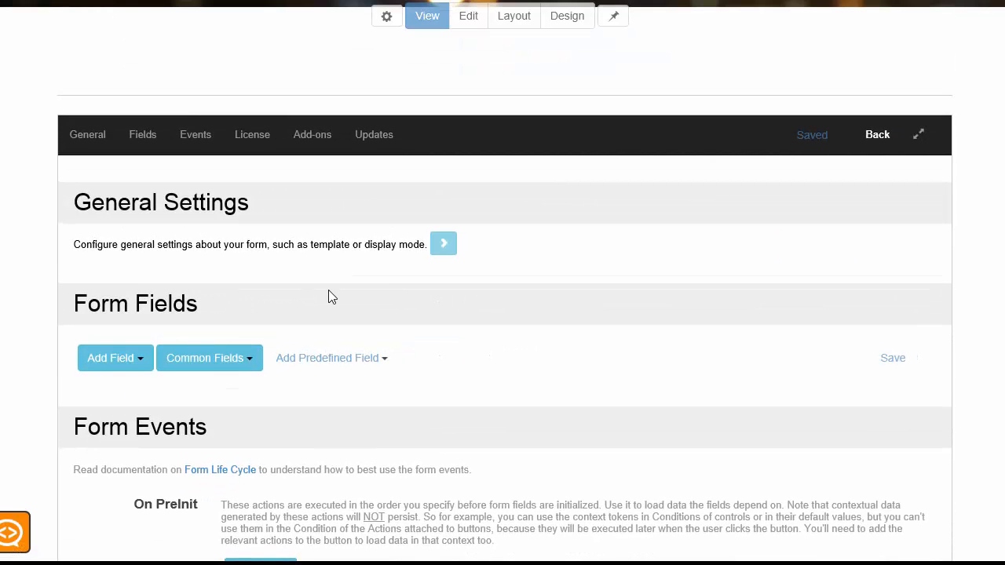
click(441, 246)
scroll(336, 264, down, 2)
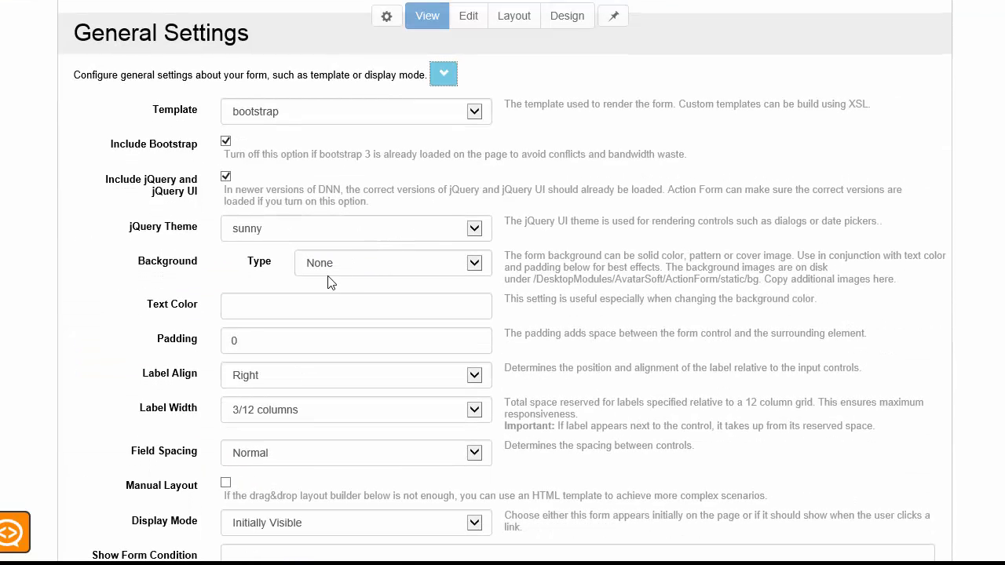
scroll(431, 368, down, 1)
scroll(252, 337, down, 1)
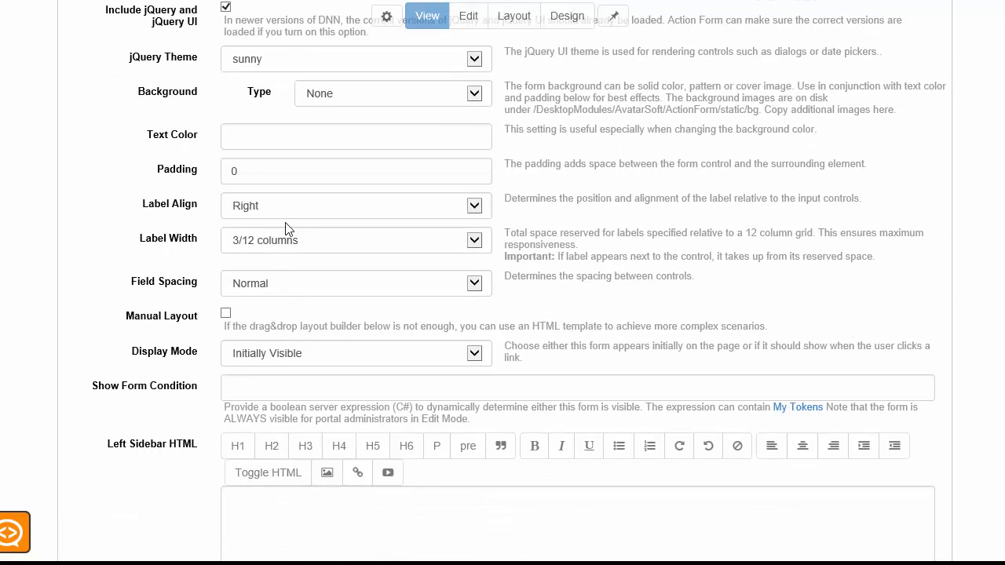
click(286, 209)
click(285, 230)
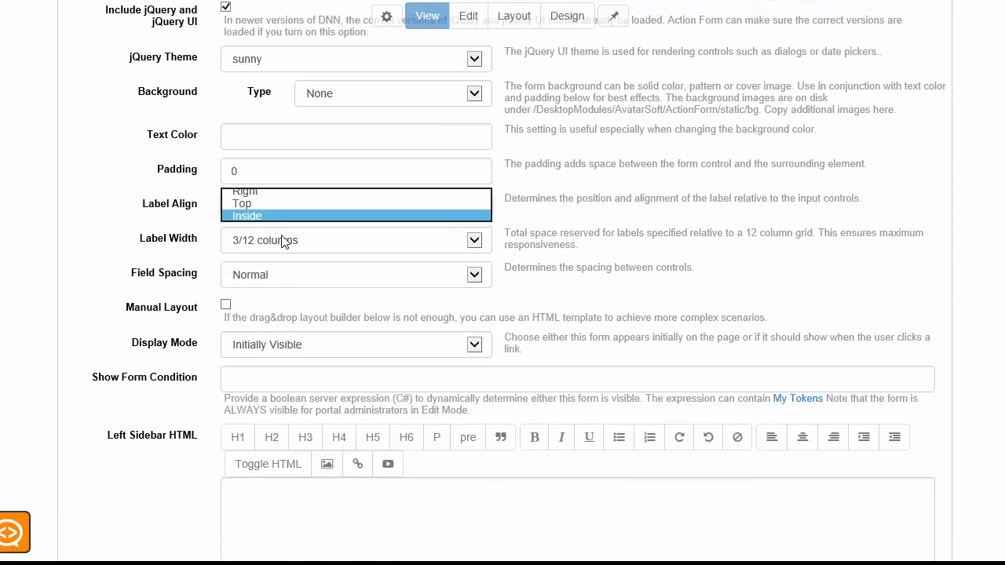
scroll(285, 241, up, 5)
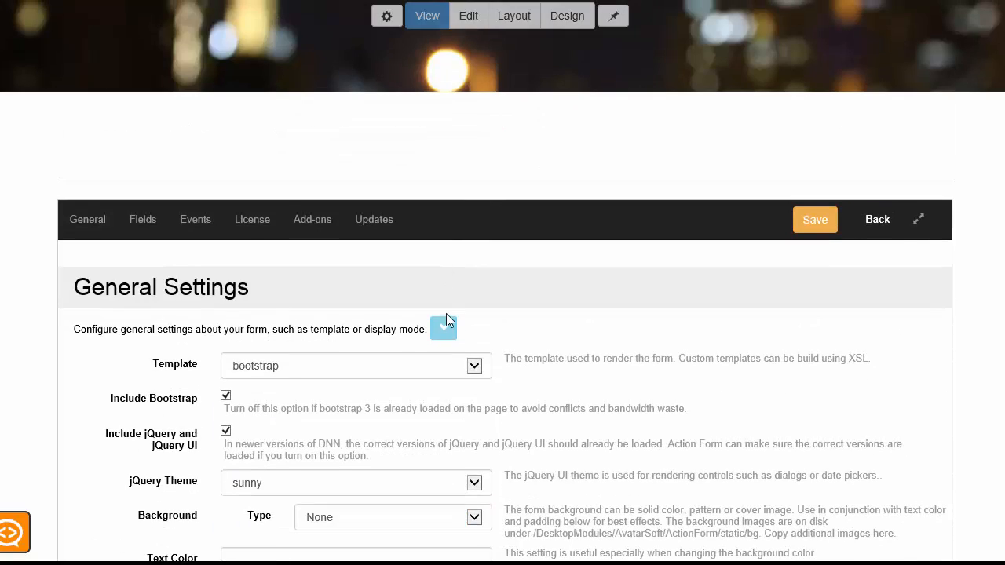
click(443, 327)
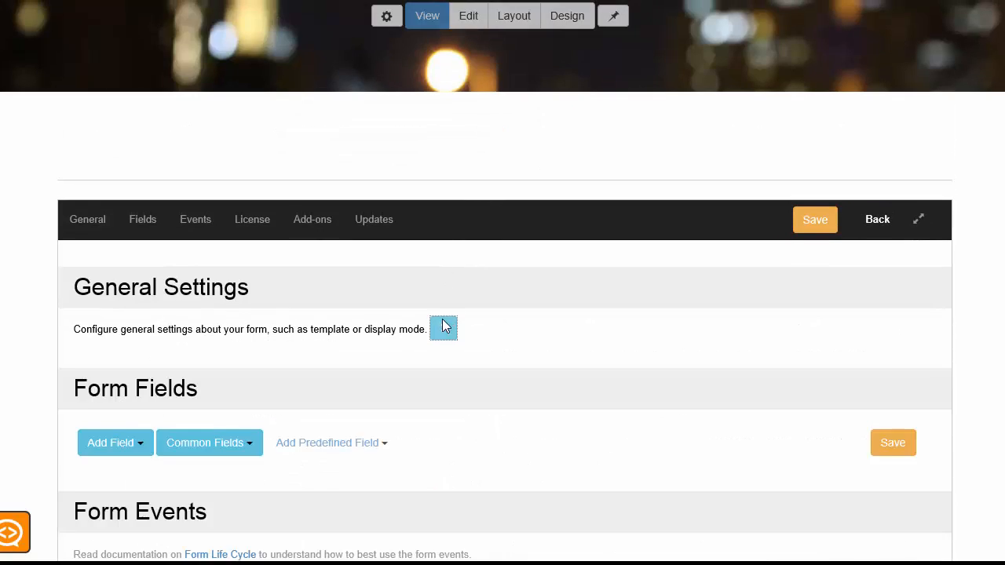
Step: Open the list of field types that can be added to the form and browse the Text and User categories
scroll(314, 236, down, 4)
click(120, 105)
mouse_move(146, 337)
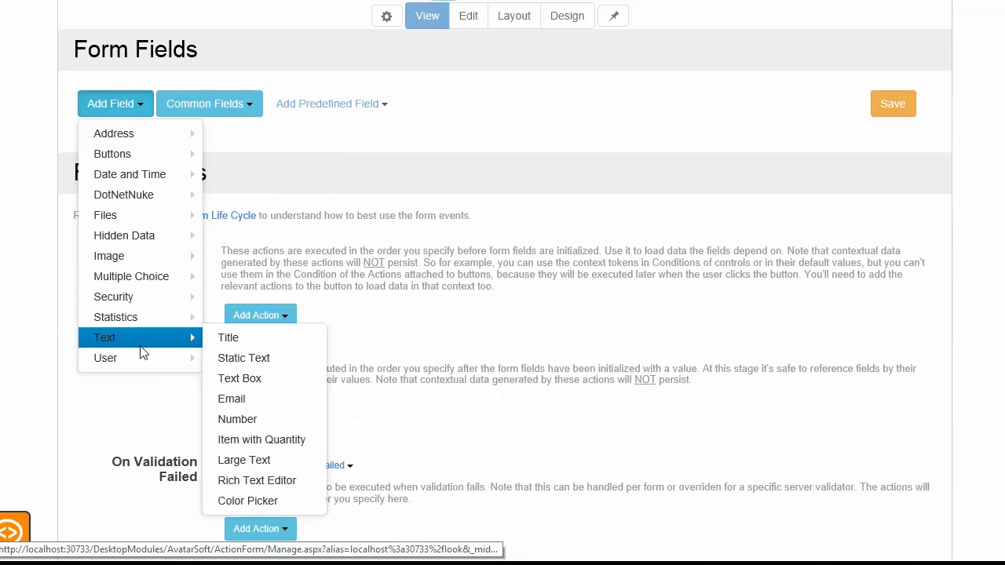
mouse_move(182, 355)
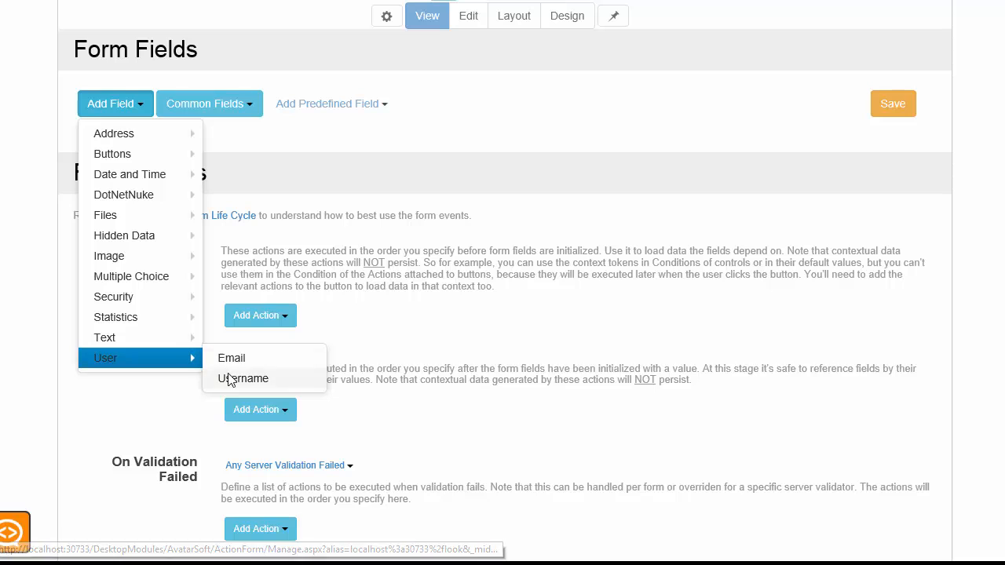
Step: Add a text box field titled Name to the form
click(254, 380)
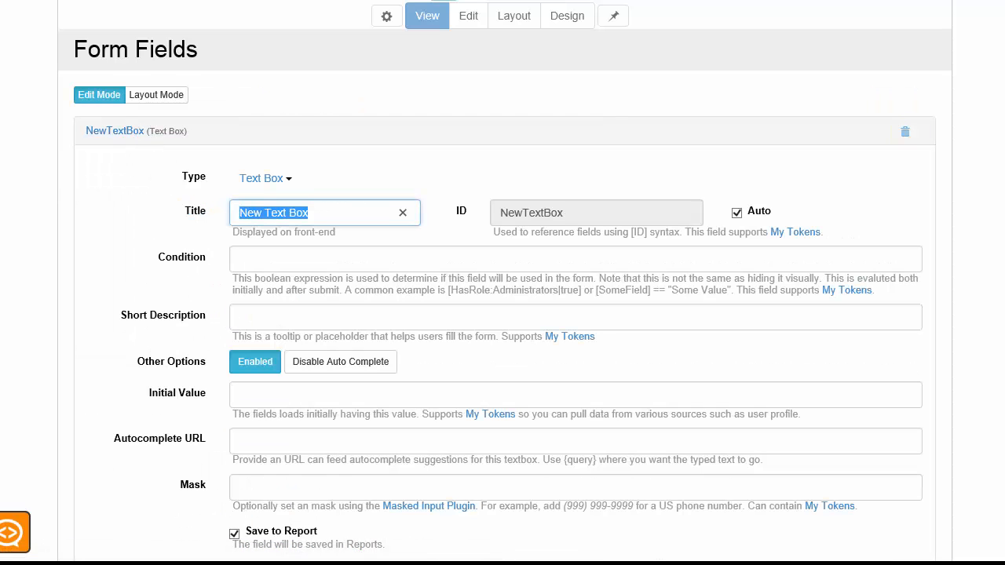
text(Name)
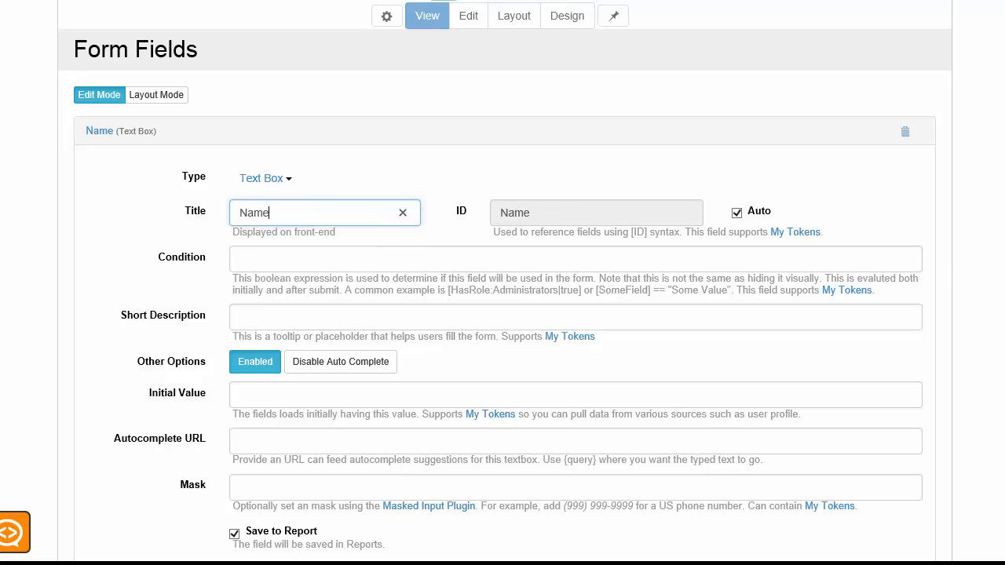
click(125, 132)
Step: Add an Email field to the form and title it Email
click(106, 166)
mouse_move(175, 410)
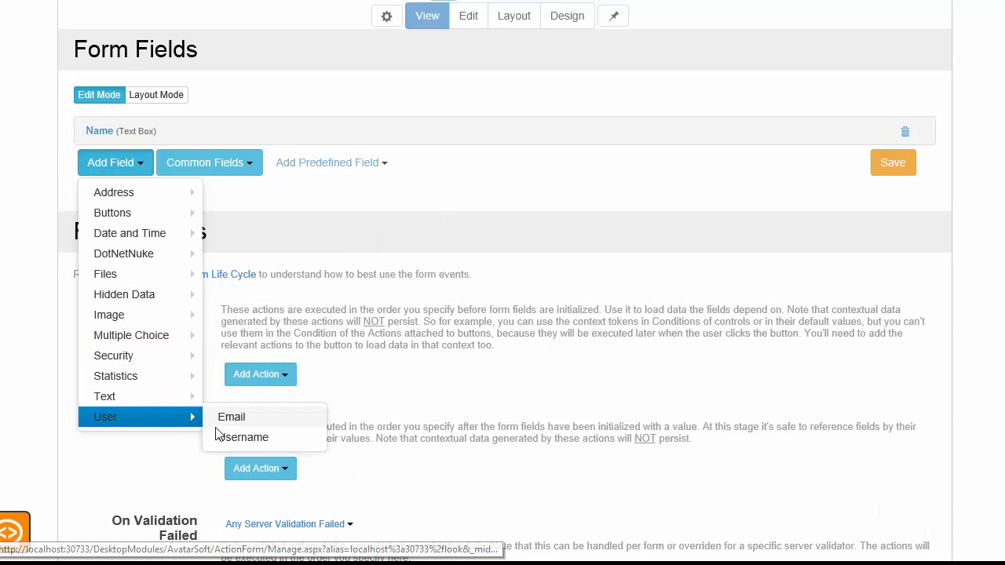
click(233, 417)
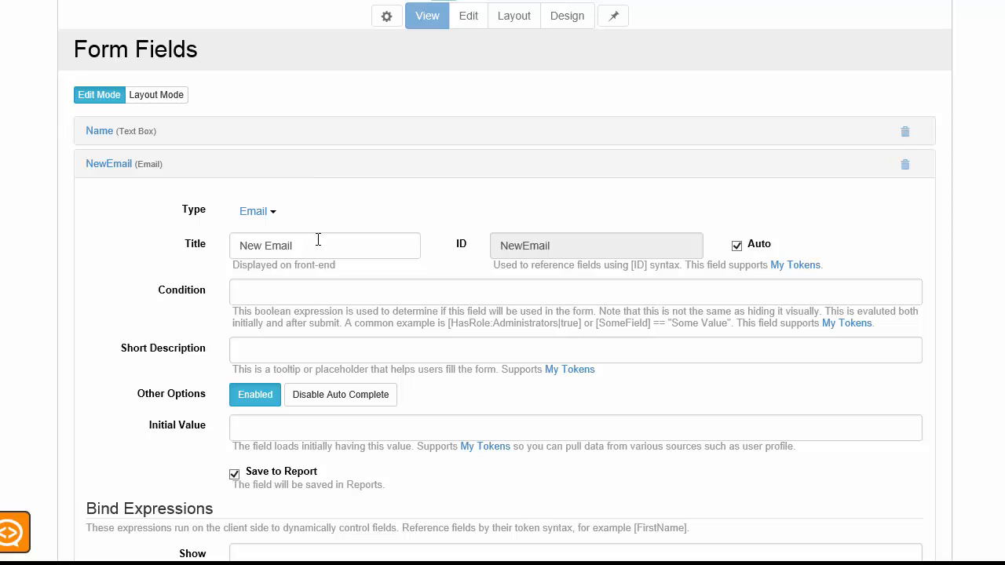
click(318, 245)
text(Ema)
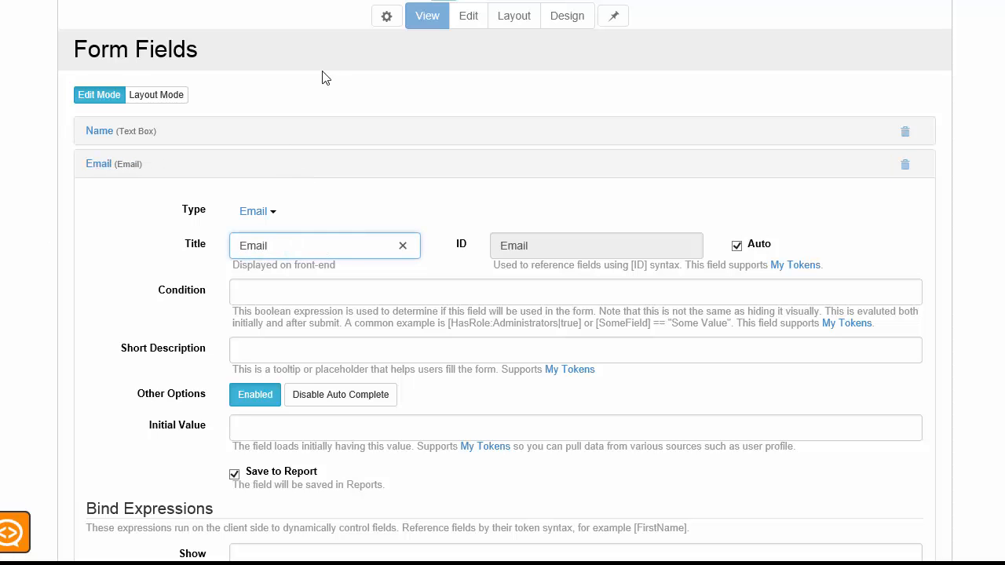
click(125, 163)
Step: Add a button to the form and title it Subscribe
click(113, 197)
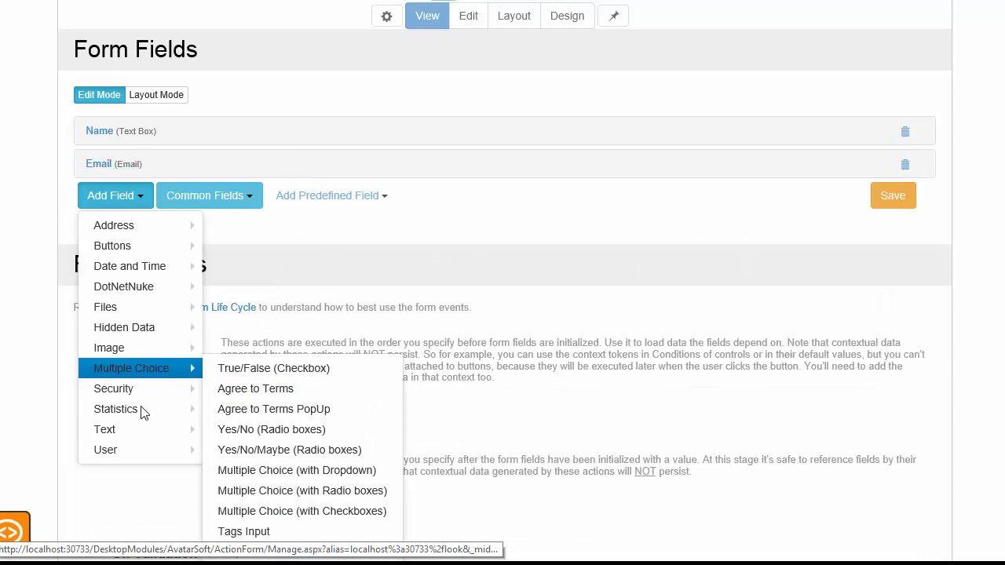
click(213, 196)
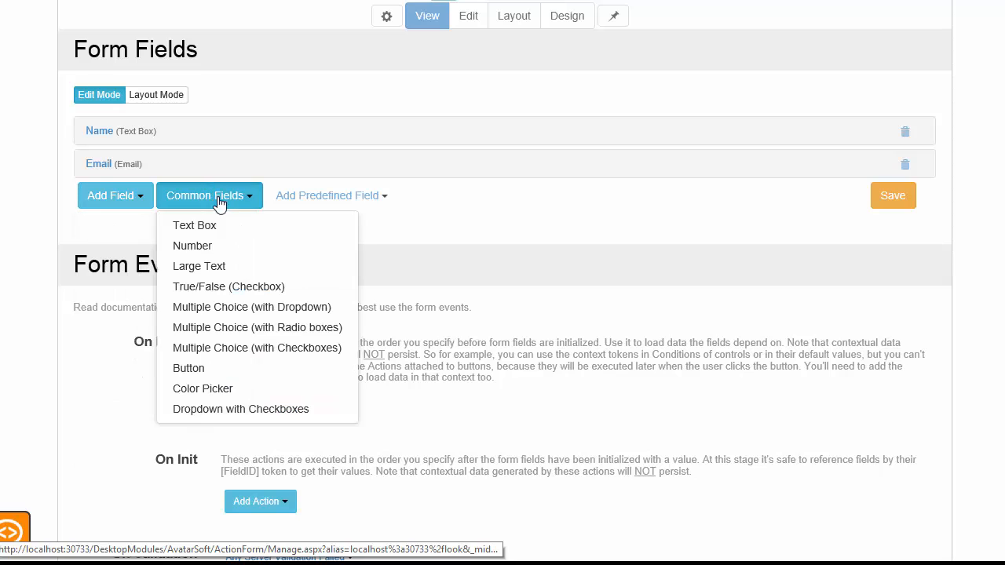
click(232, 369)
click(325, 304)
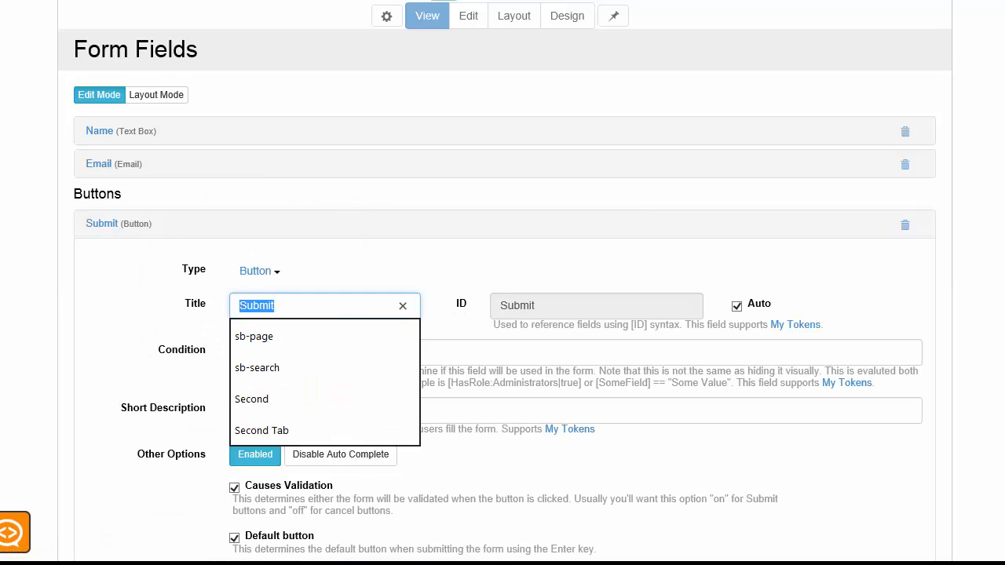
text(Subscribe)
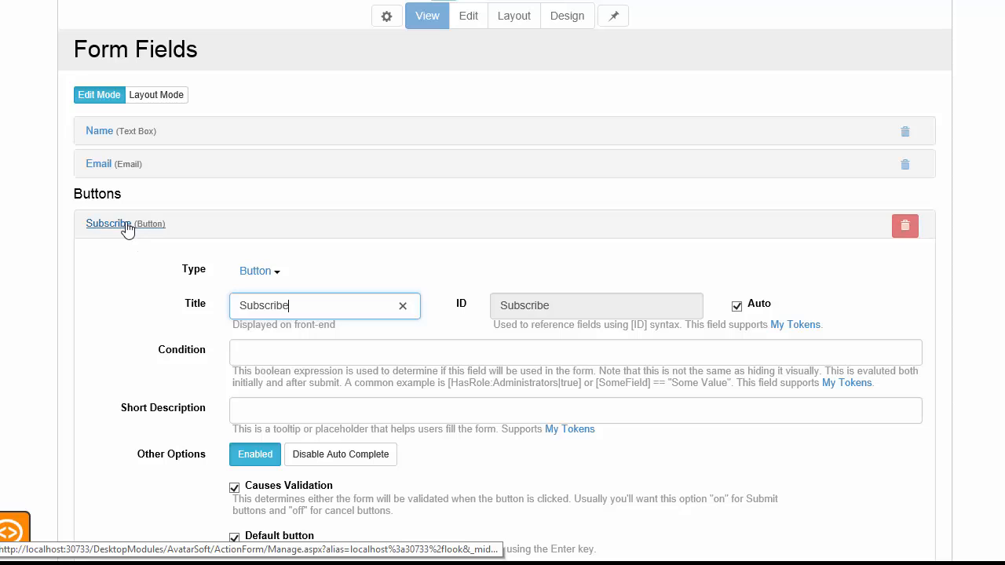
click(123, 226)
Step: Add a static text field to the form and title it Join Now
click(137, 257)
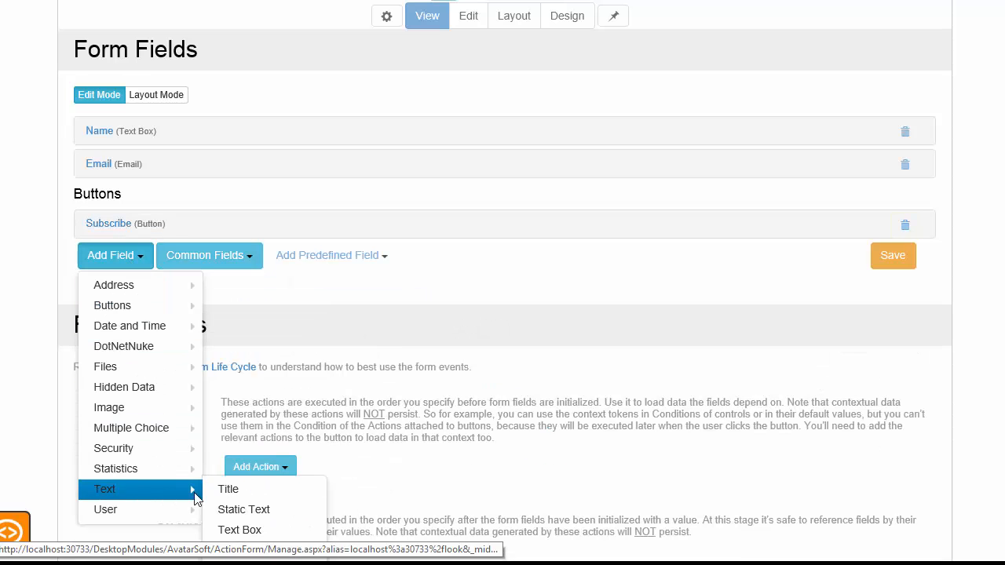
click(243, 509)
click(362, 271)
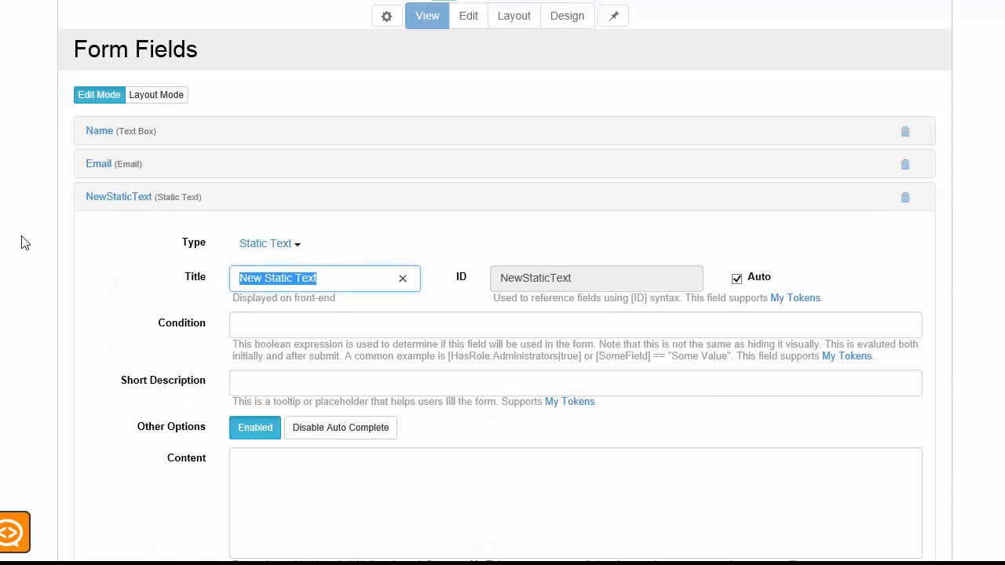
text(Join NOw)
key(BackSpace)
key(BackSpace)
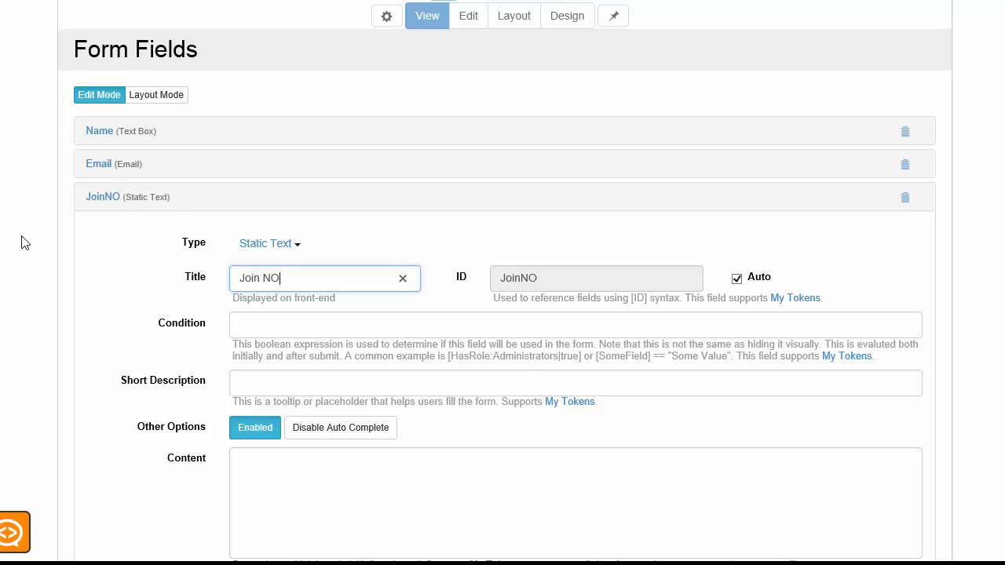
text(ow)
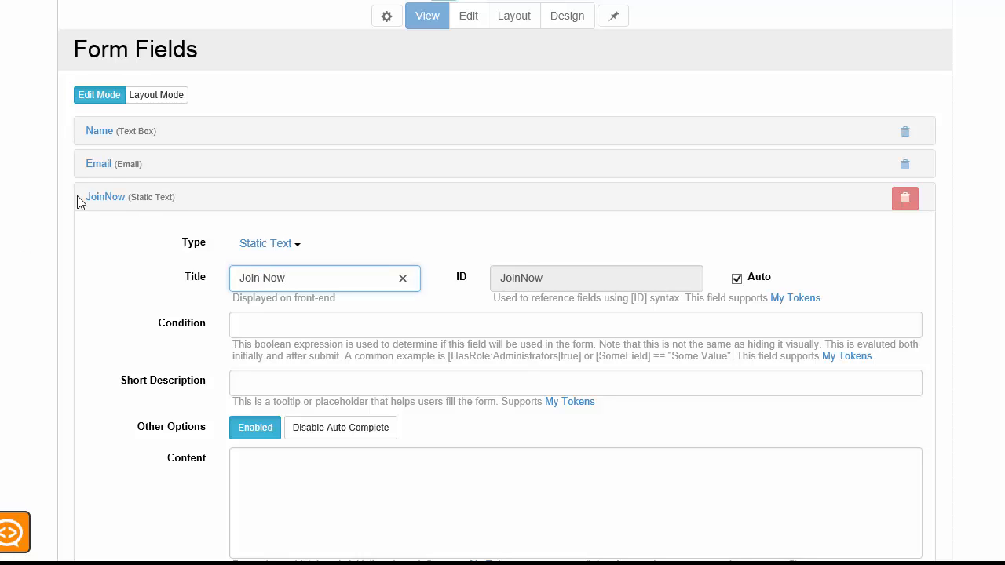
click(99, 198)
Step: In the form's layout mode, narrow the Name field to 8/12 and move Join Now in front of it at size 2/12
click(157, 96)
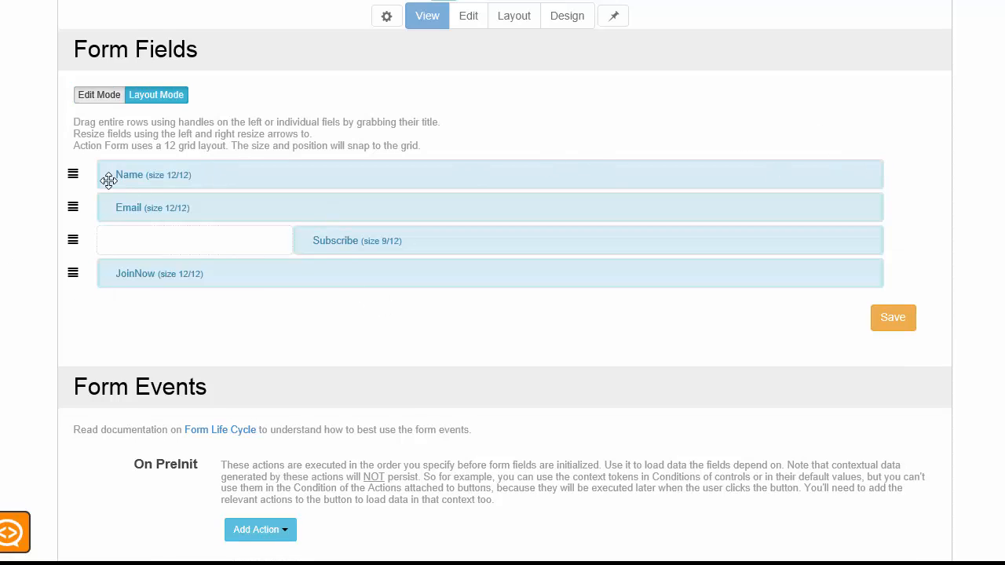
drag(119, 180, 358, 177)
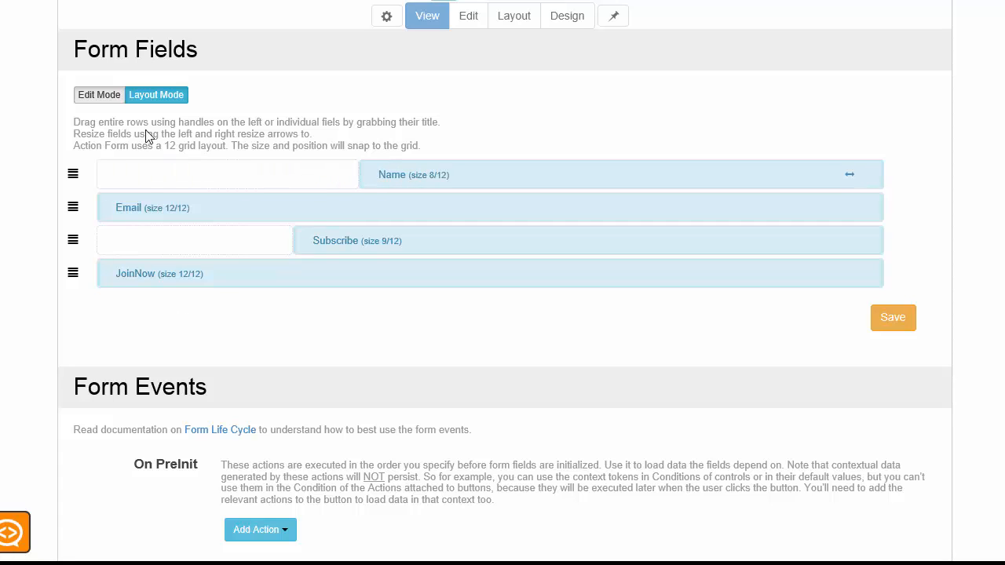
drag(135, 274, 298, 189)
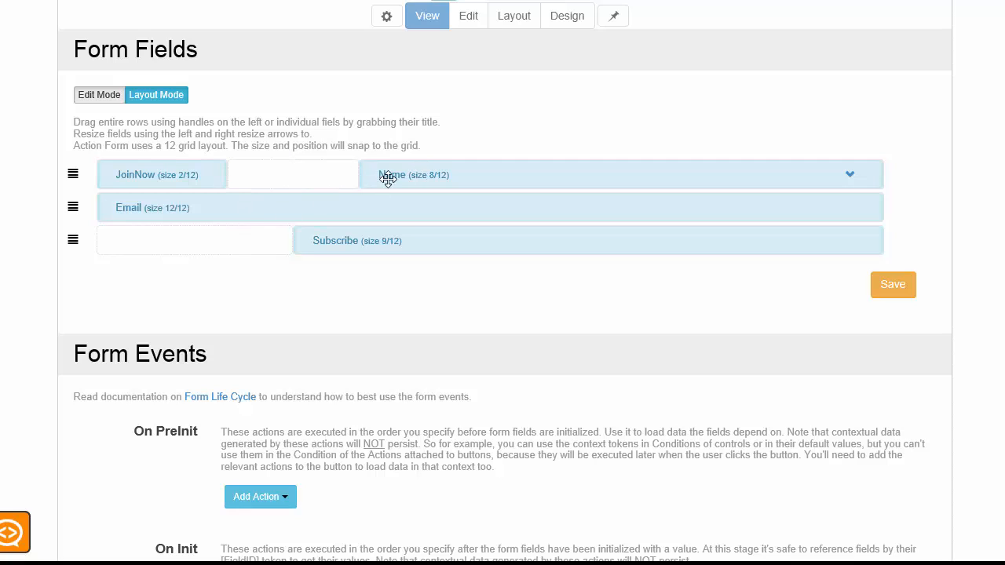
Step: Shift Name next to Join Now at size 4/12 and place Email after it in the same row at size 4/12
drag(388, 178, 495, 153)
drag(175, 211, 557, 171)
drag(881, 183, 748, 176)
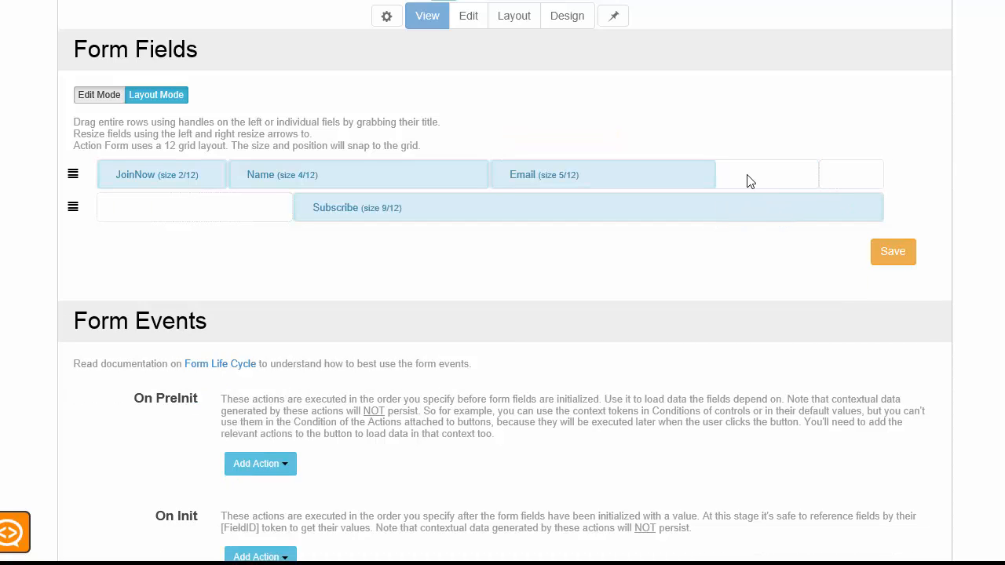
Step: Move the Subscribe button to the end of the first row at size 2/12 and save the form
triple_click(633, 207)
click(603, 248)
drag(434, 219, 806, 163)
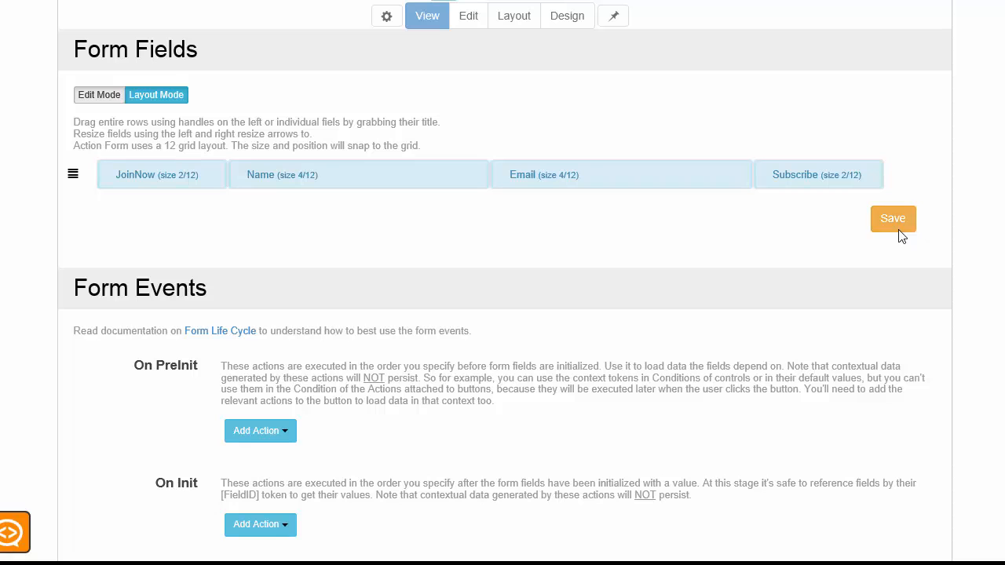
click(893, 219)
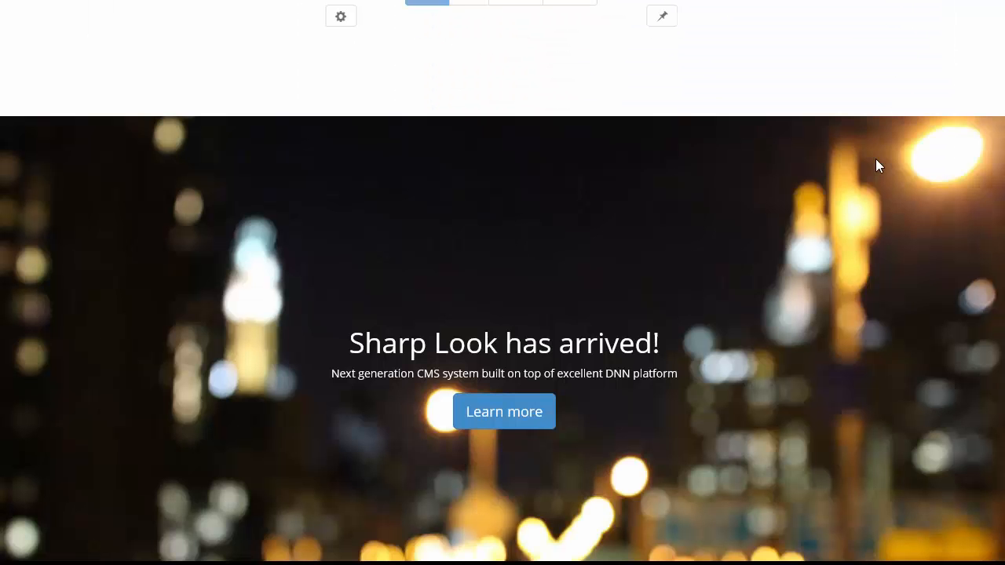
Step: In the page's design mode, set the top margin of the subscription form's row to 20 px and save the layout
scroll(540, 234, down, 5)
scroll(463, 271, down, 2)
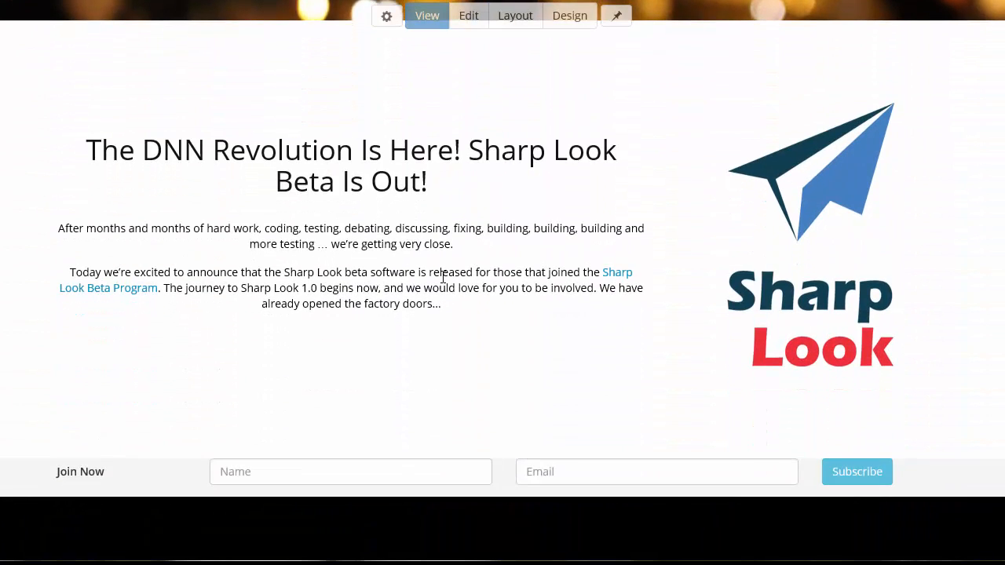
drag(42, 476, 154, 479)
click(154, 478)
click(585, 17)
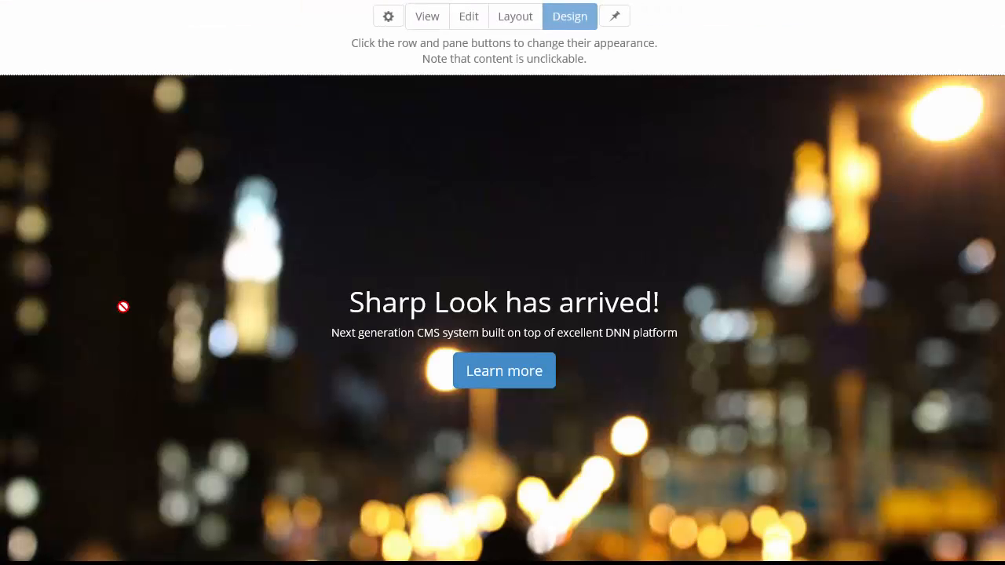
scroll(290, 314, down, 4)
scroll(265, 210, down, 5)
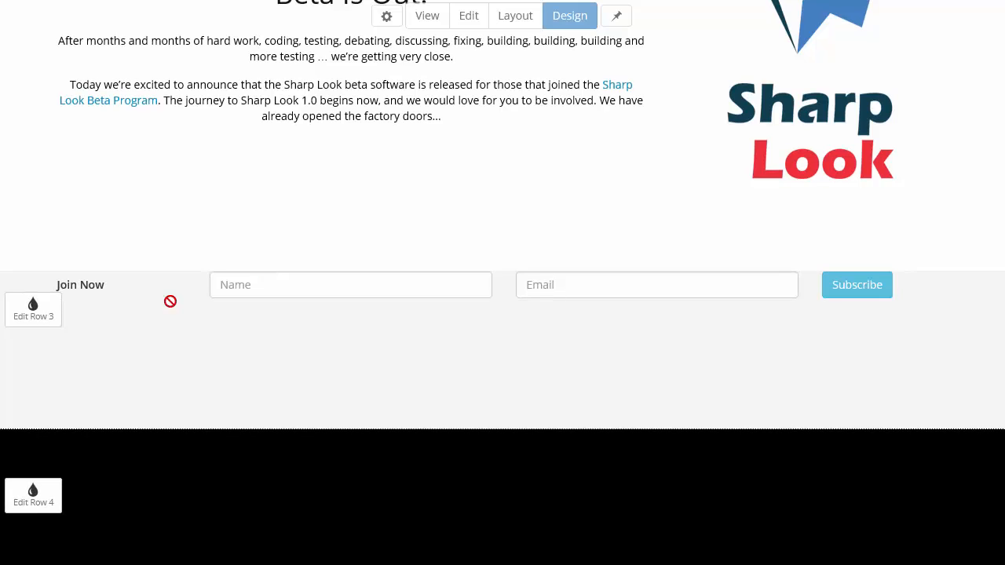
click(38, 320)
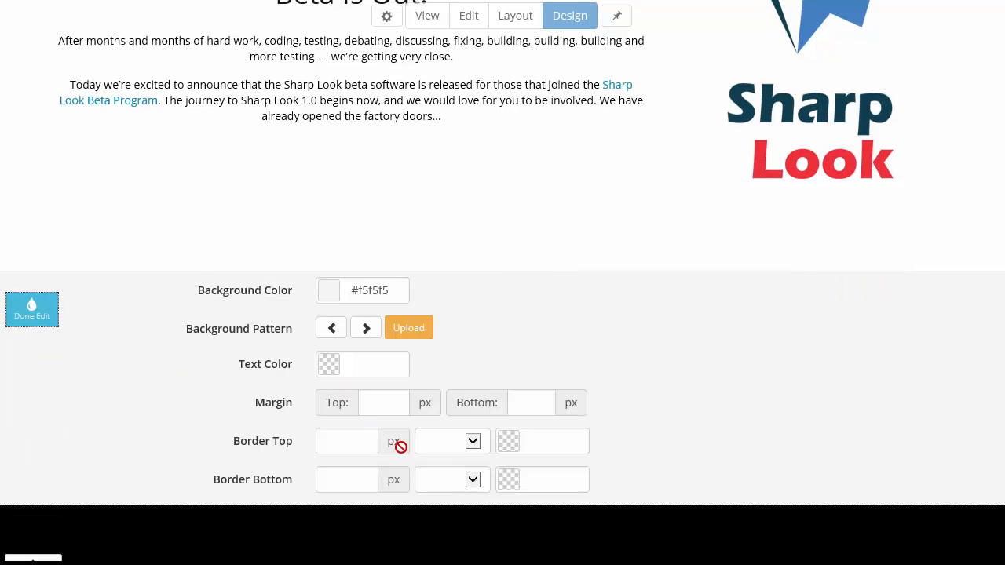
click(384, 403)
text(20)
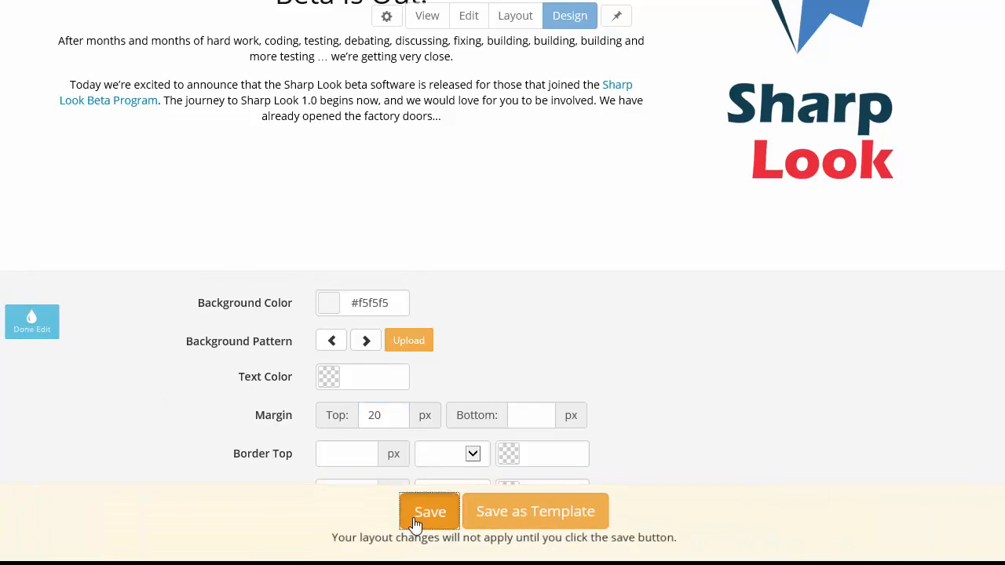
click(428, 514)
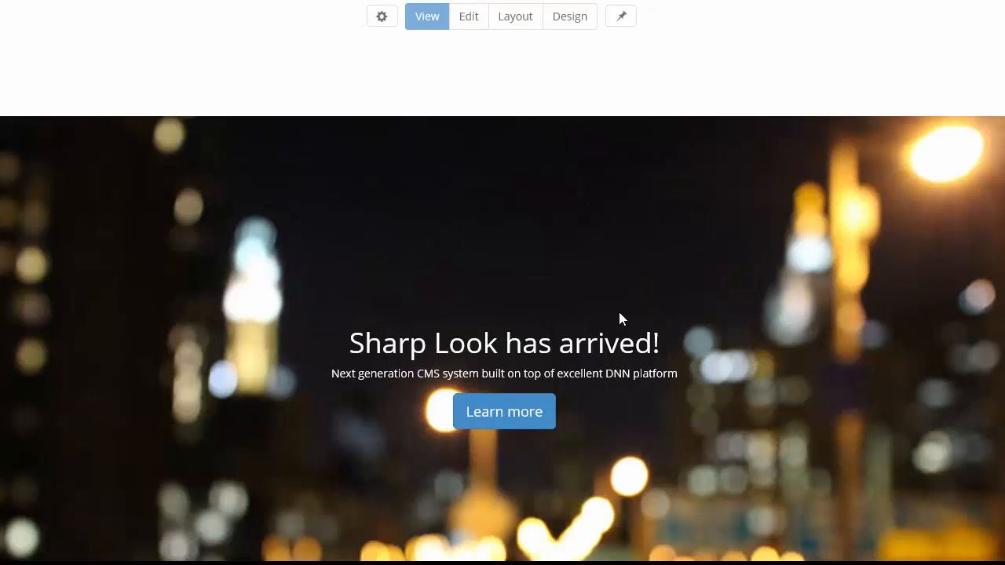
Step: Examine the saved page, checking the spacing of the subscription form row below the announcement section
scroll(629, 403, down, 5)
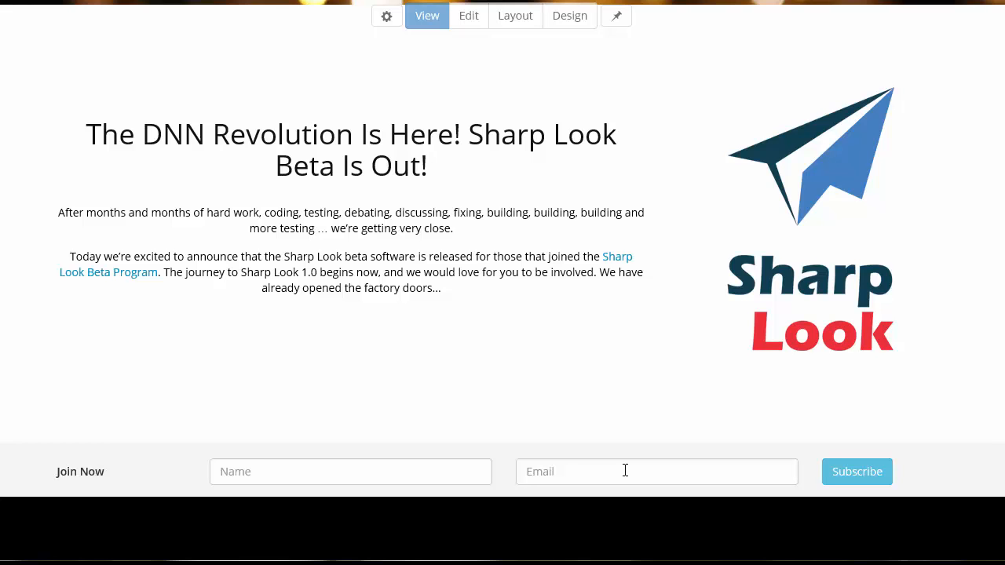
scroll(626, 471, up, 5)
scroll(655, 420, down, 5)
scroll(915, 345, up, 8)
scroll(925, 334, down, 7)
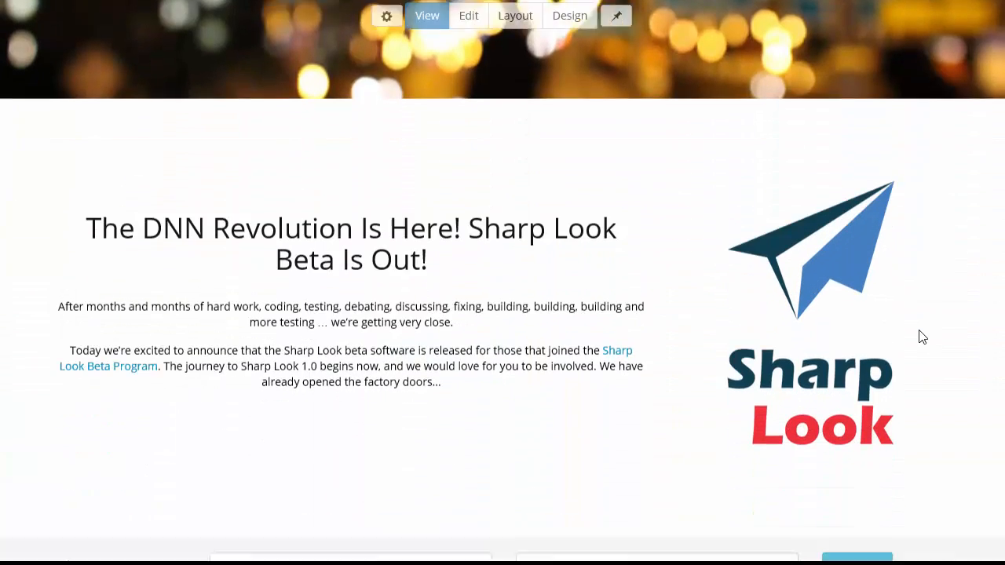
scroll(923, 337, down, 1)
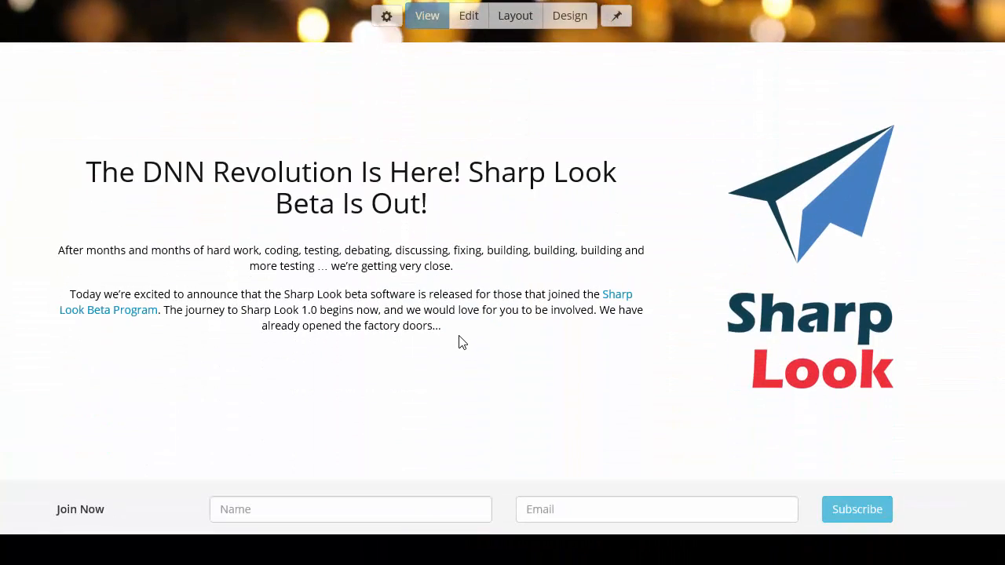
scroll(586, 309, down, 1)
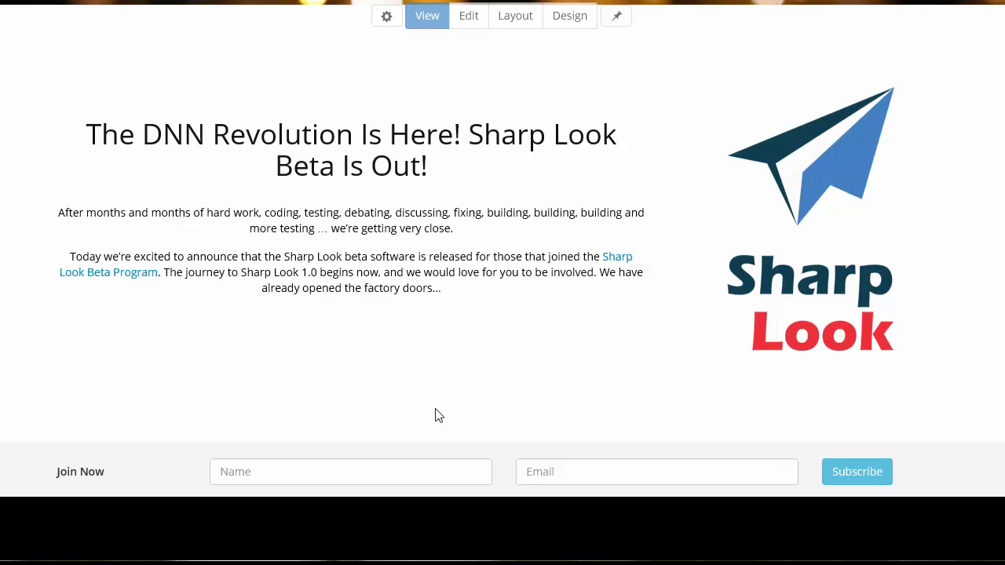
Step: Switch the page to edit mode and open the HTML module in VideoPane for content editing
click(477, 17)
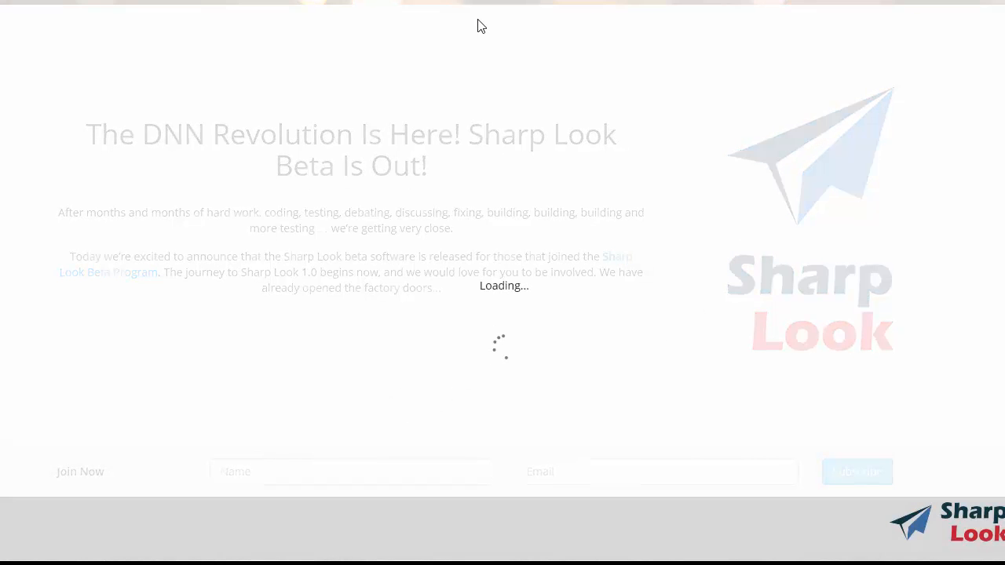
scroll(778, 156, down, 7)
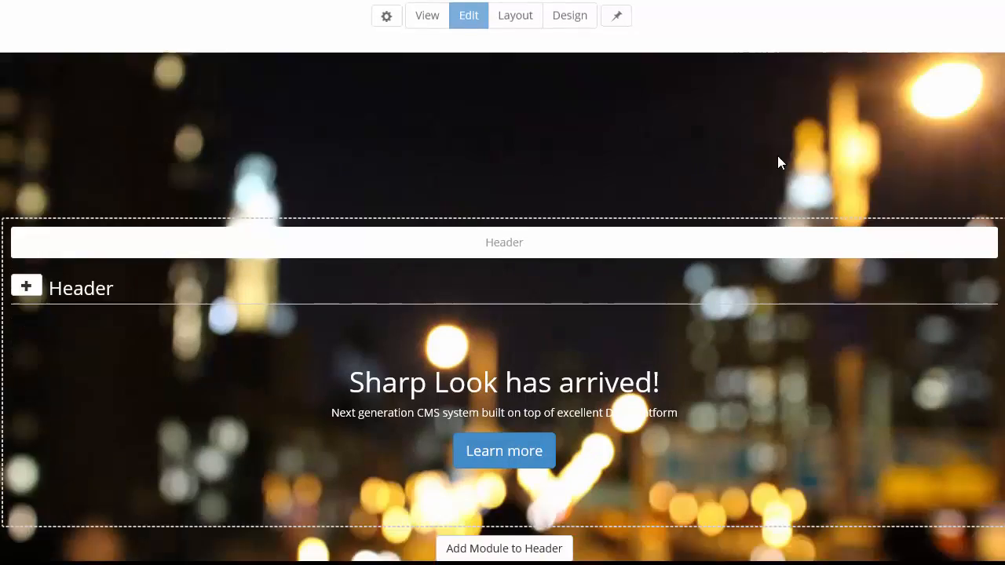
scroll(788, 191, down, 10)
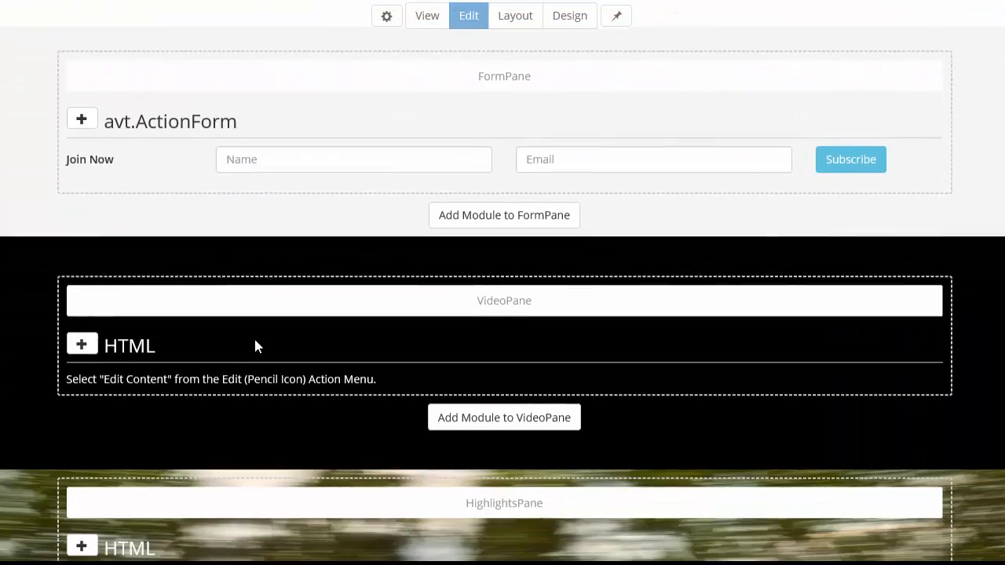
click(82, 345)
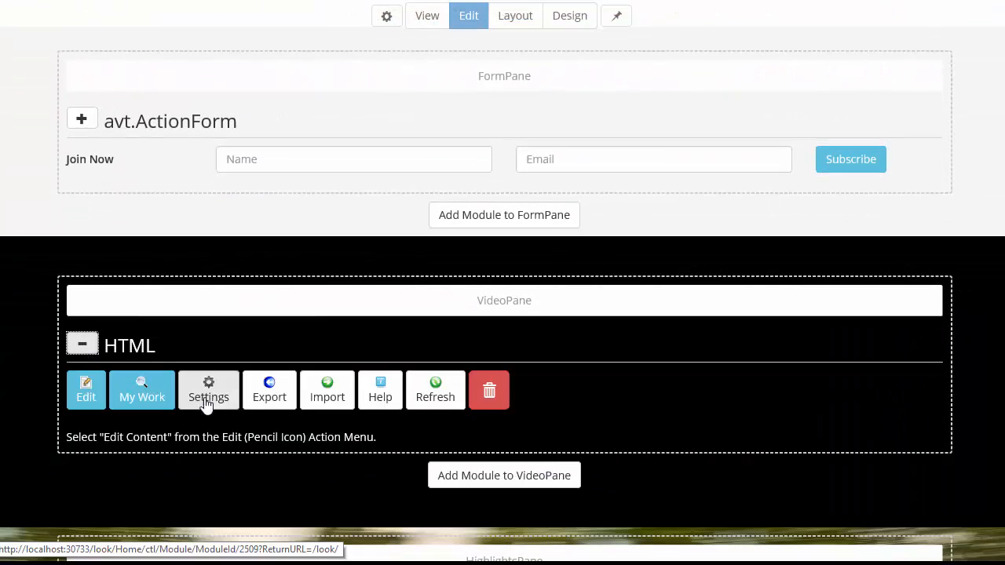
click(85, 390)
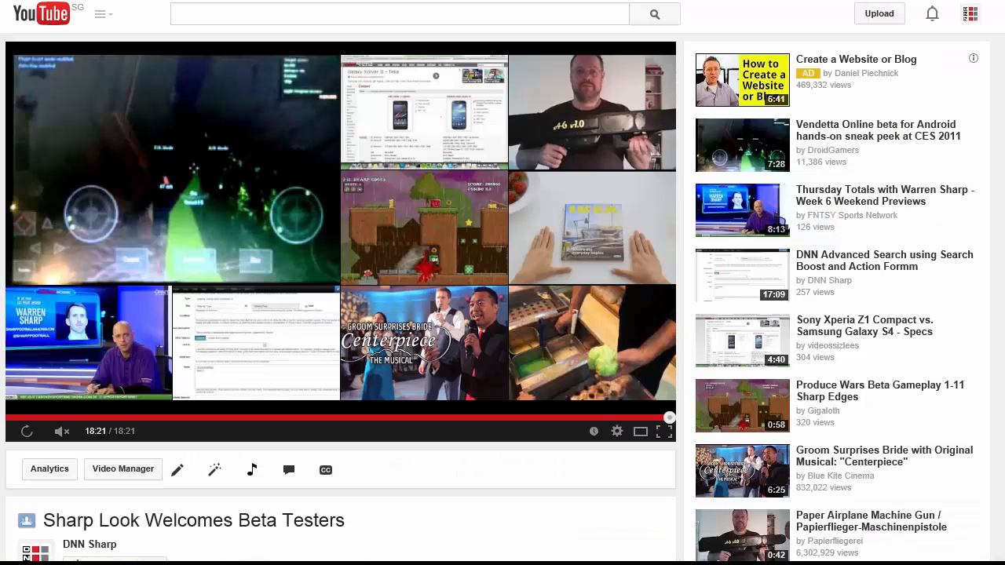
Step: Replace the HTML module's placeholder content with the iframe embed code of the YouTube video "Sharp Look Welcomes Beta Testers", as HTML source
scroll(366, 424, down, 4)
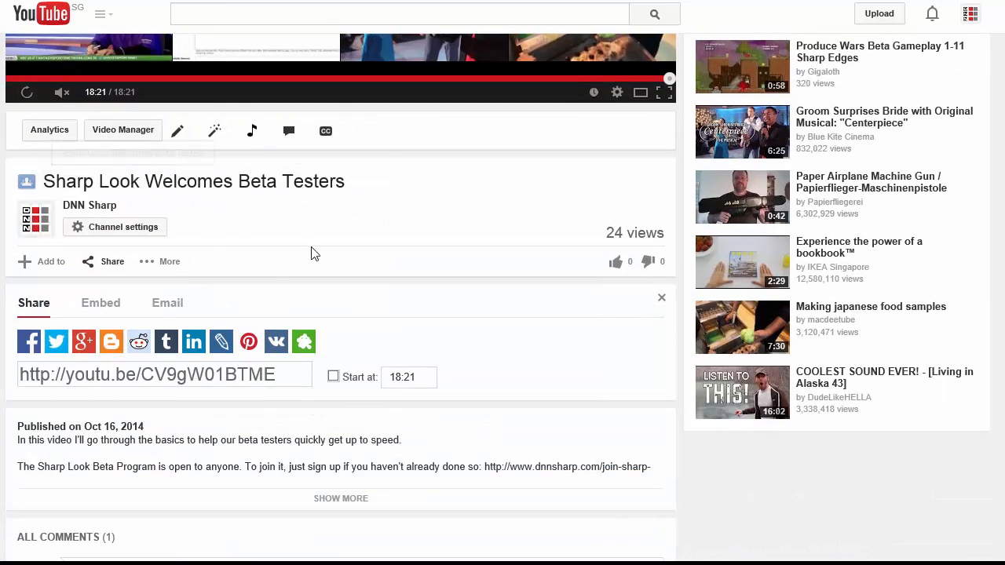
click(99, 305)
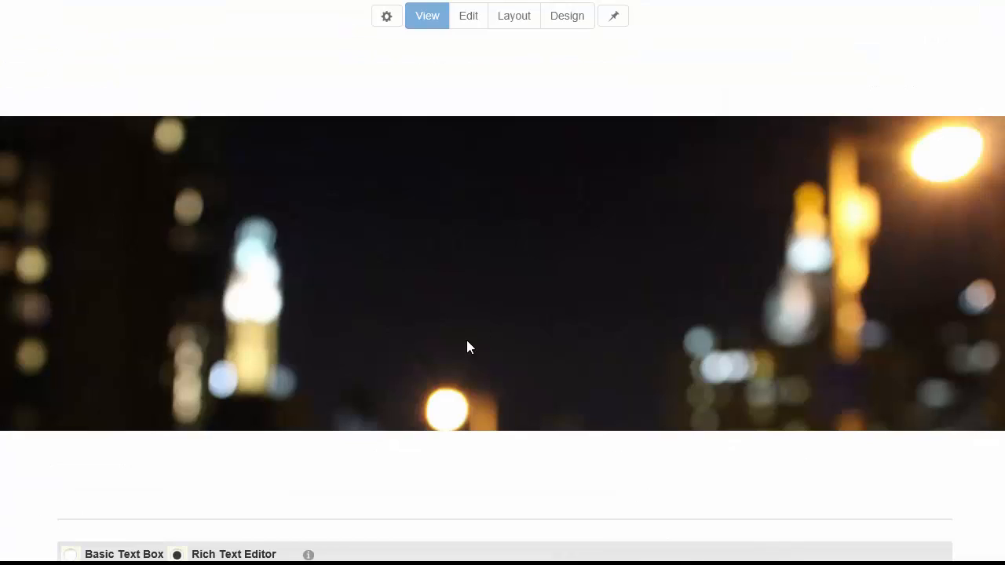
scroll(467, 345, down, 5)
click(170, 454)
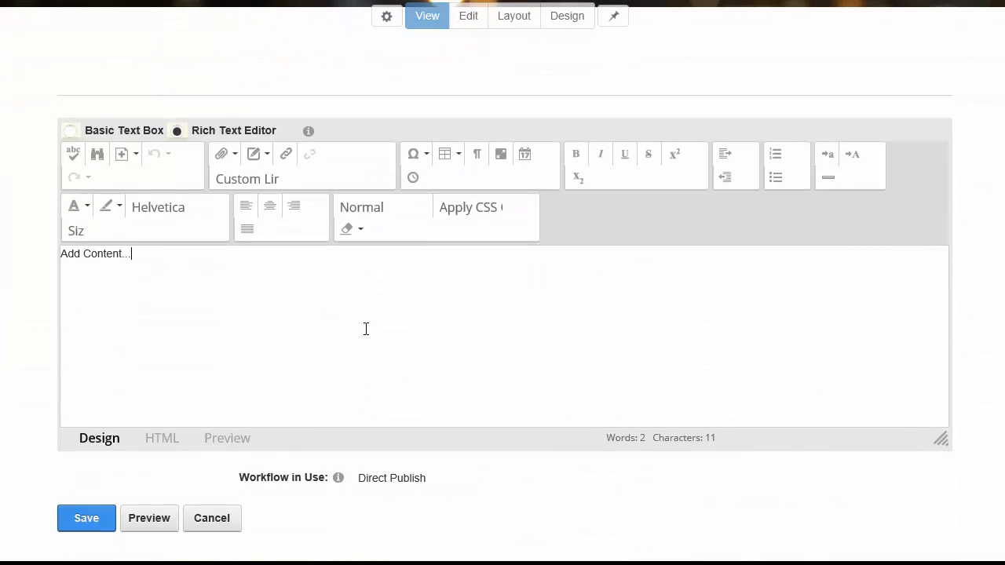
key(ctrl+a)
text(<iframe width="560" height="315" src="//www.youtube.com/embed/CV9gW01BTME" frameborder="0" allowfullscreen></iframe>)
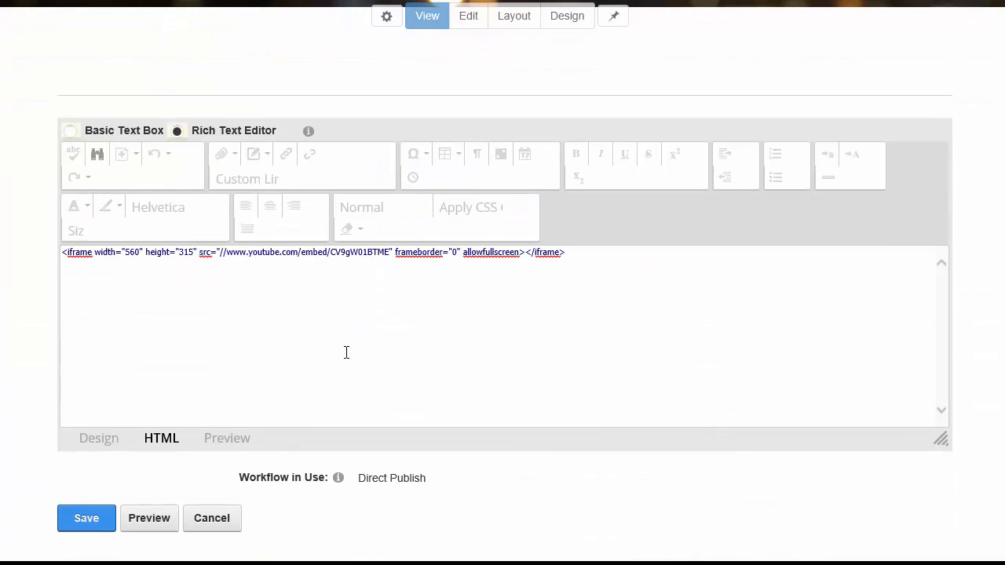
Step: Make room around the iframe code, and copy the opening div tag of the 16:9 example from Bootstrap's Responsive embed documentation
key(Home)
key(Return)
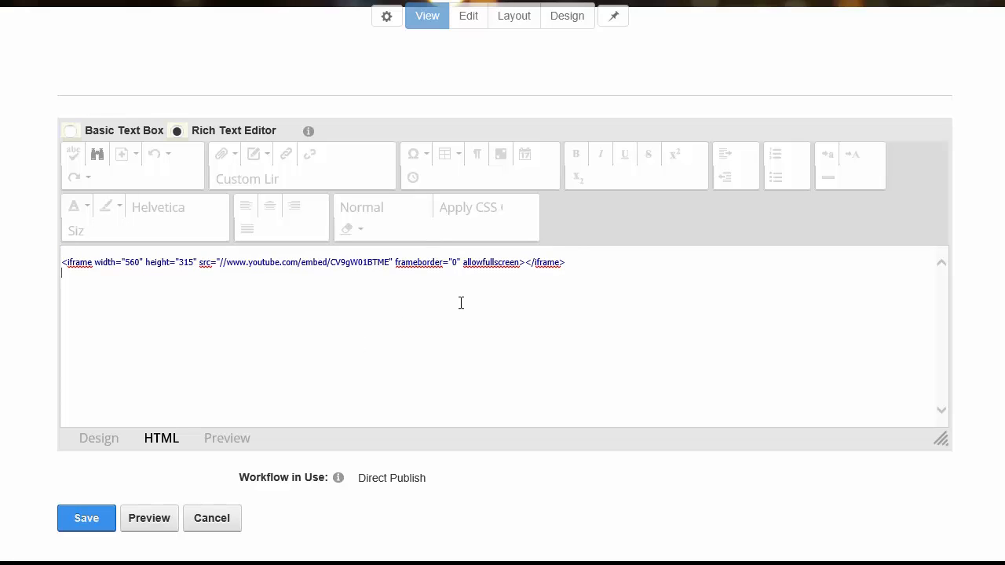
mouse_move(157, 564)
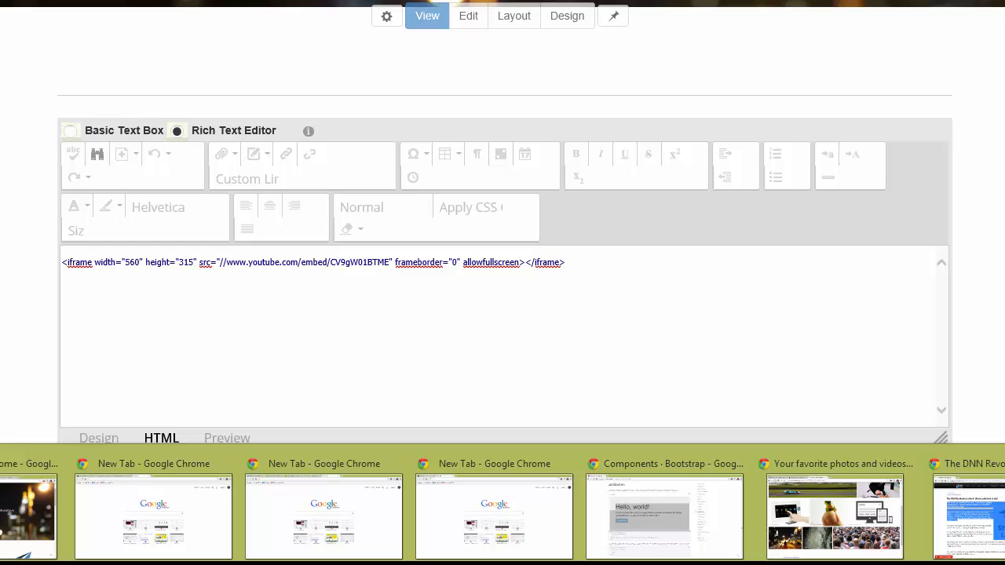
click(657, 516)
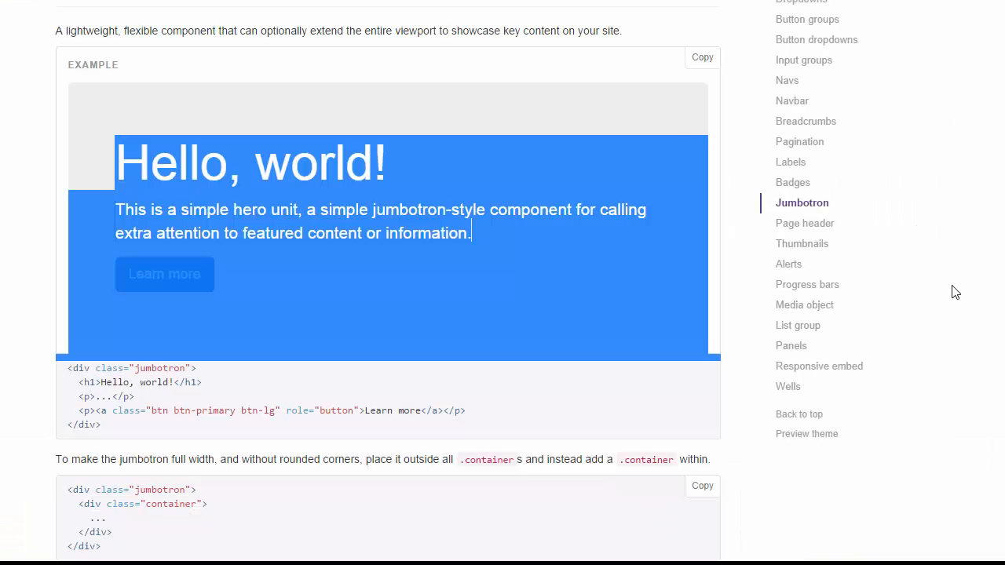
click(870, 368)
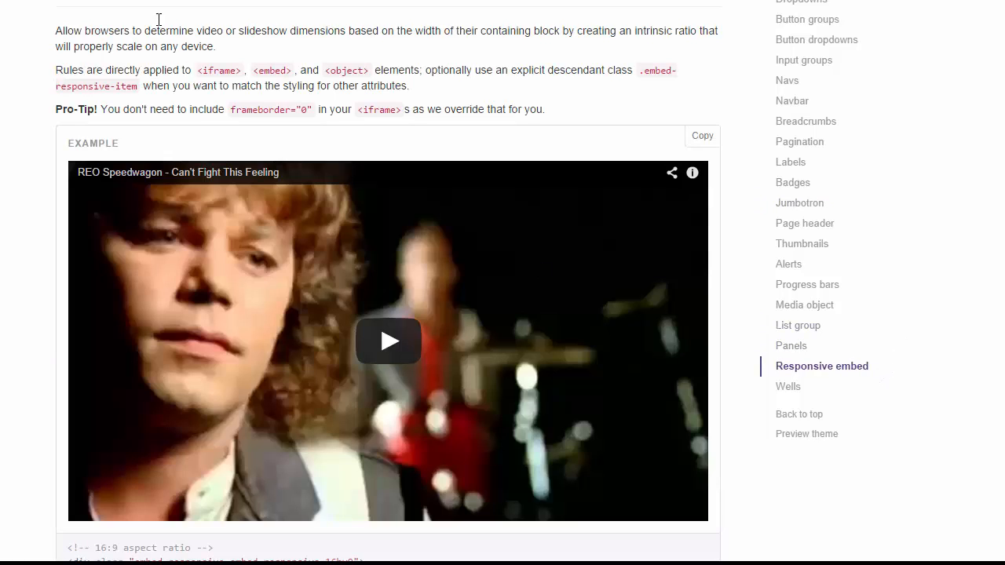
scroll(67, 61, down, 3)
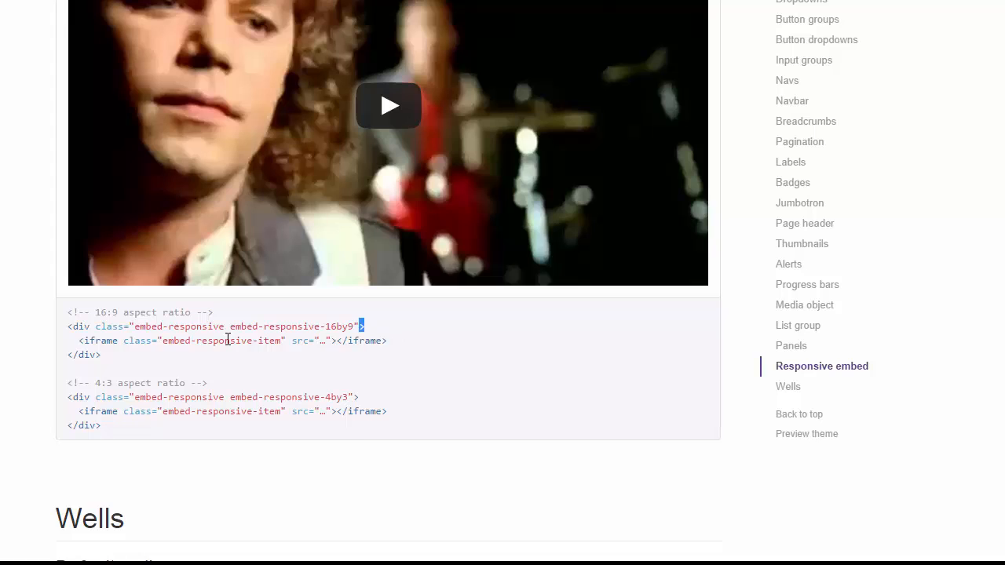
drag(228, 340, 66, 318)
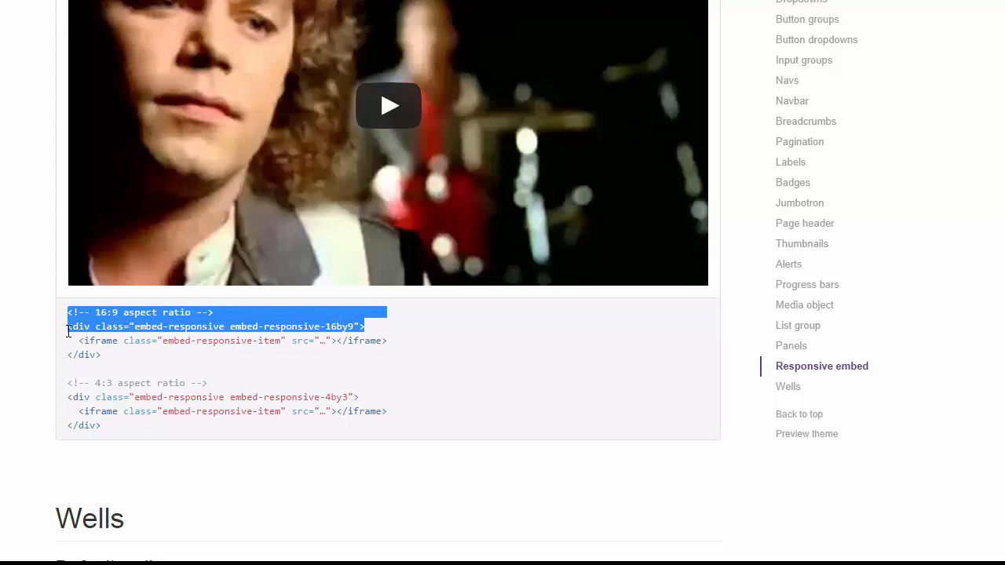
drag(67, 330, 67, 328)
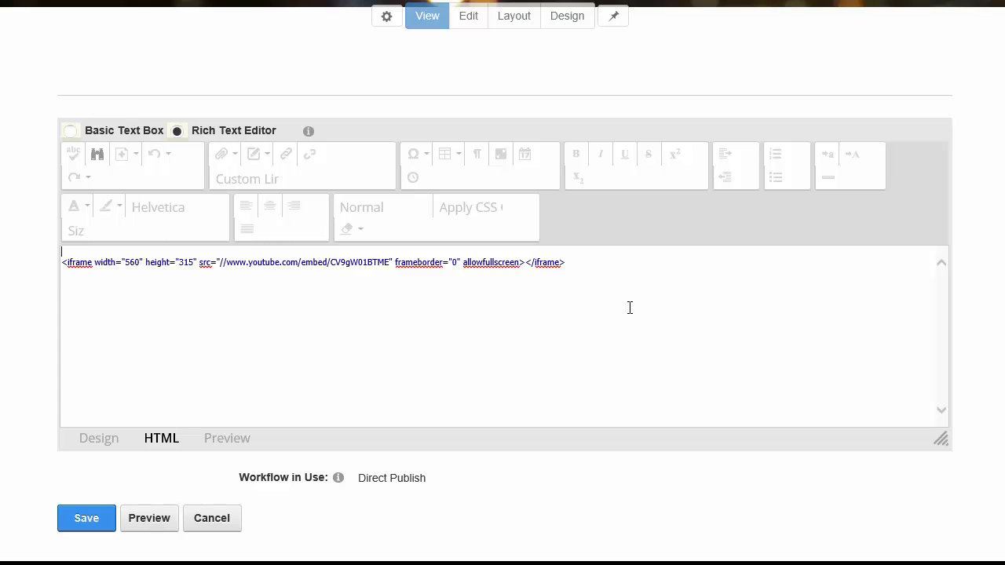
Step: Wrap the iframe in a div with classes embed-responsive and embed-responsive-16by9, check the video in the visual editor, and save the module
text(<div class="embed-responsive embed-responsive-16by9">)
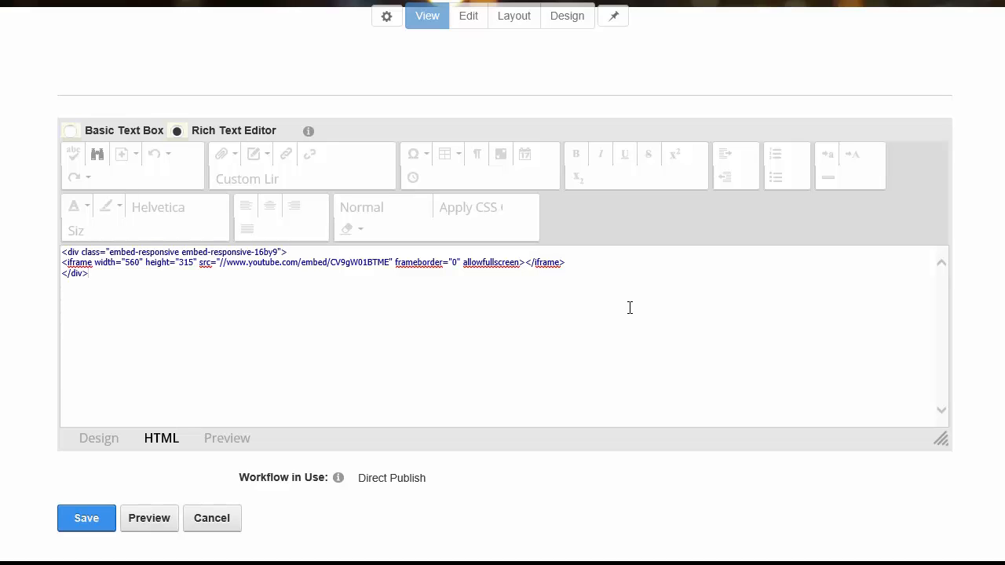
click(99, 437)
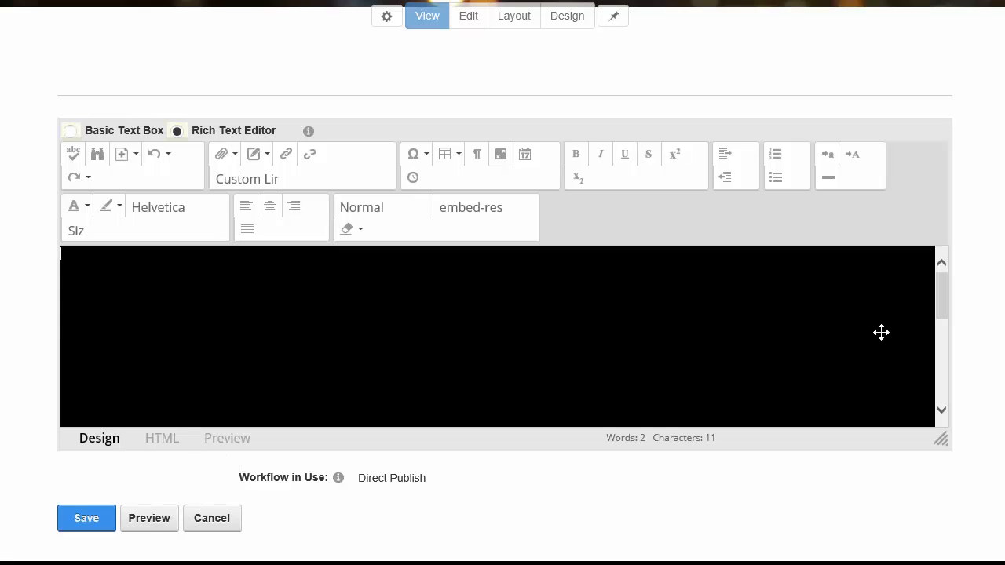
scroll(471, 388, down, 4)
scroll(417, 384, up, 4)
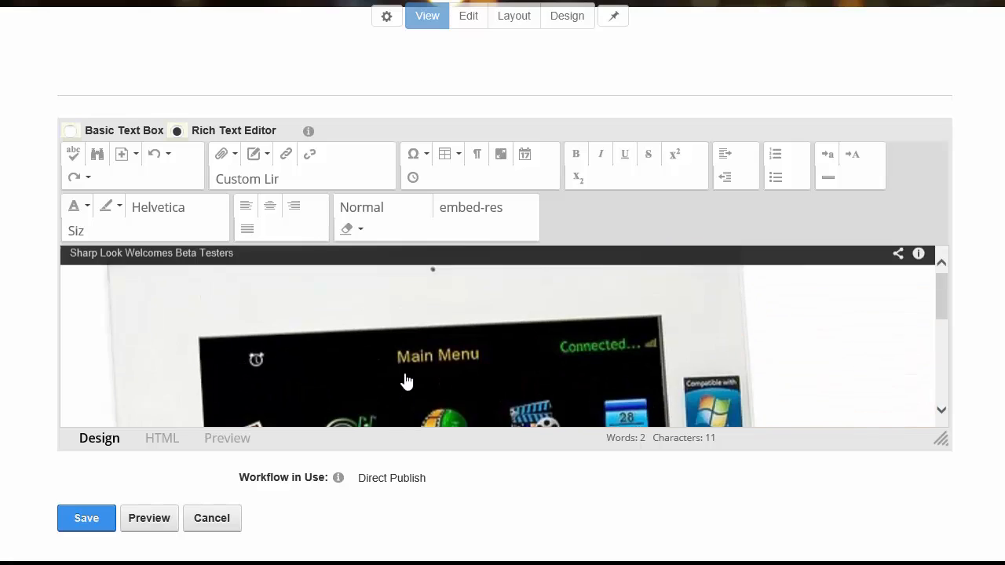
click(99, 521)
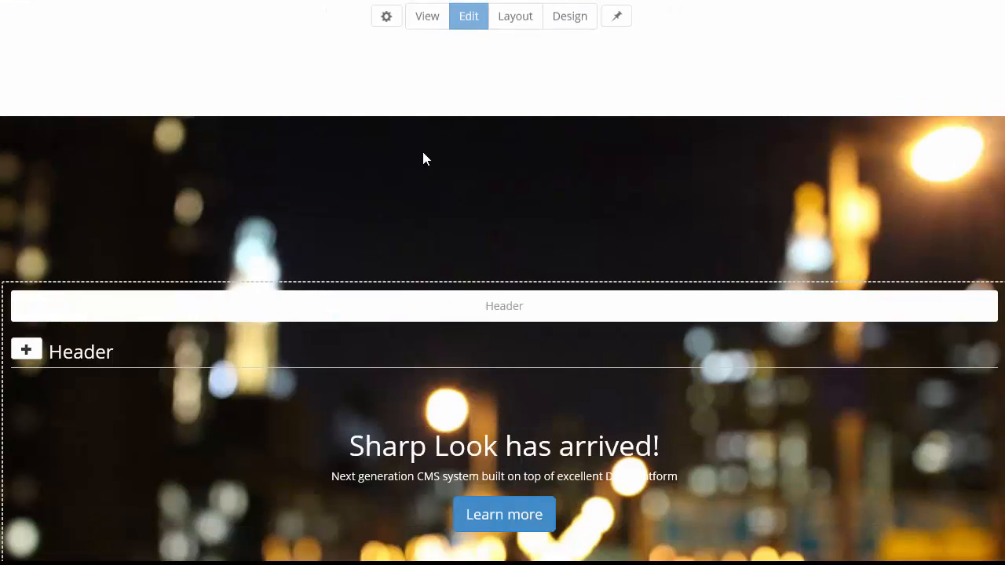
Step: Check the embedded video on the page, and reopen the VideoPane HTML module for editing in HTML source view
scroll(484, 120, down, 10)
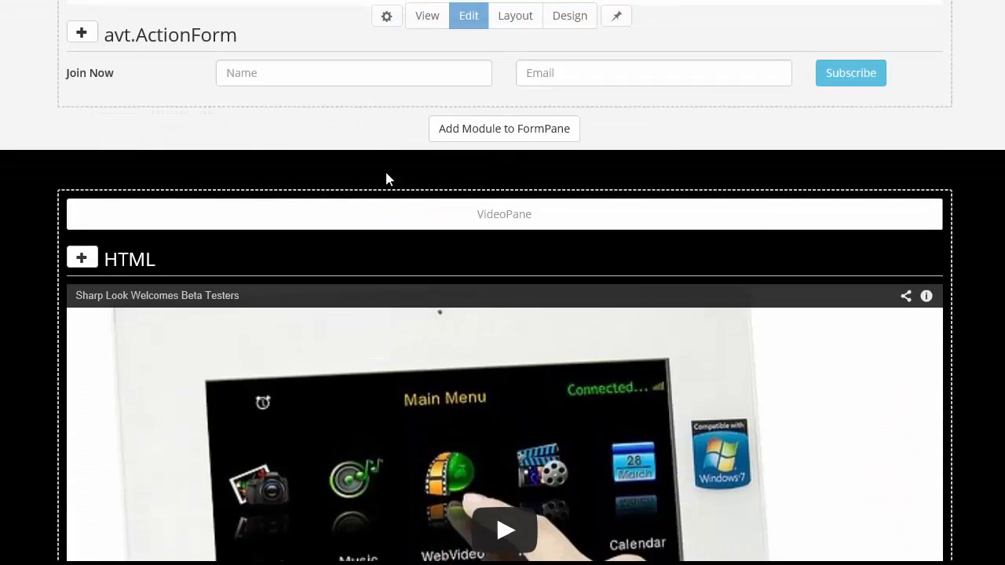
scroll(572, 211, down, 5)
scroll(541, 270, up, 6)
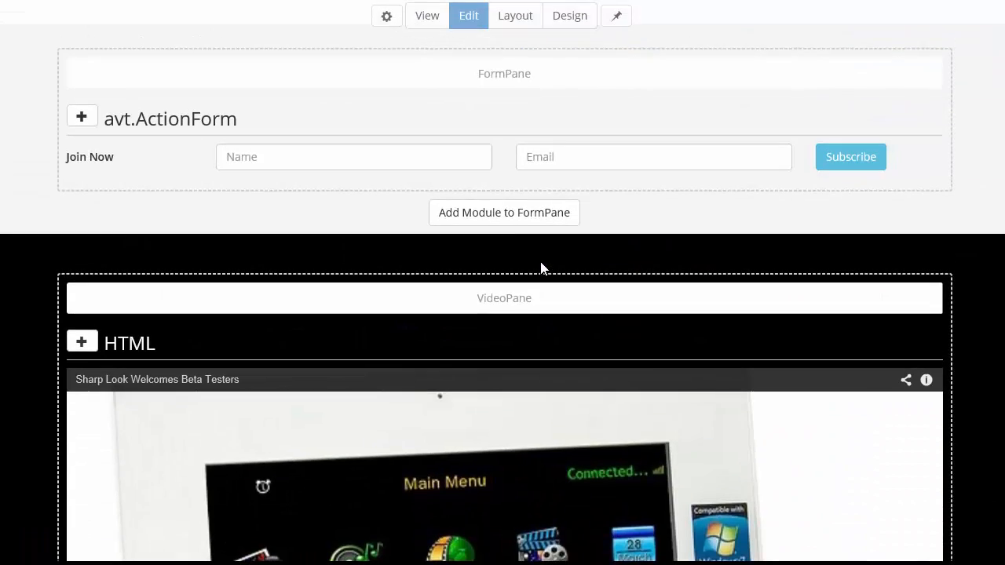
click(427, 16)
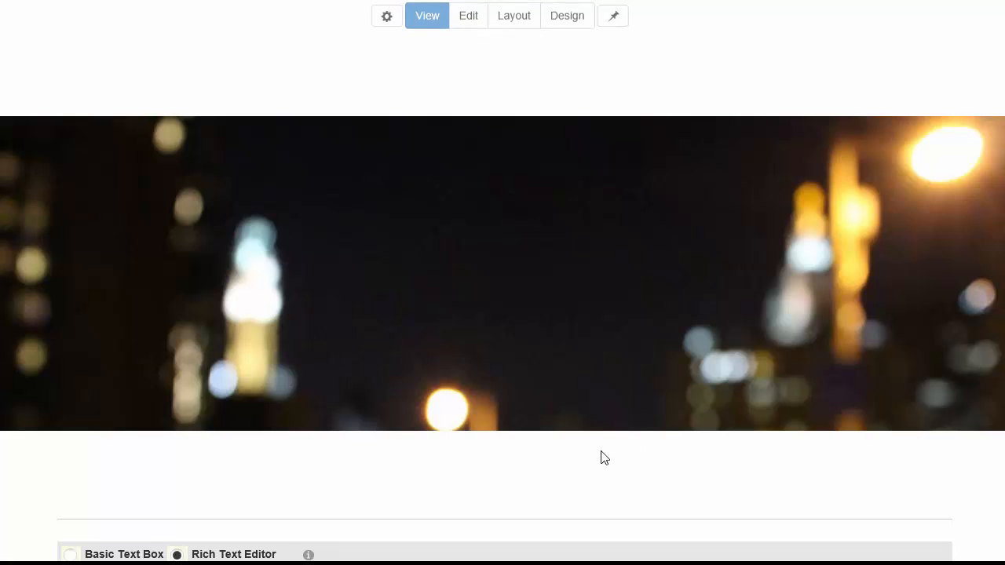
scroll(471, 377, down, 2)
scroll(338, 311, down, 8)
scroll(235, 259, up, 1)
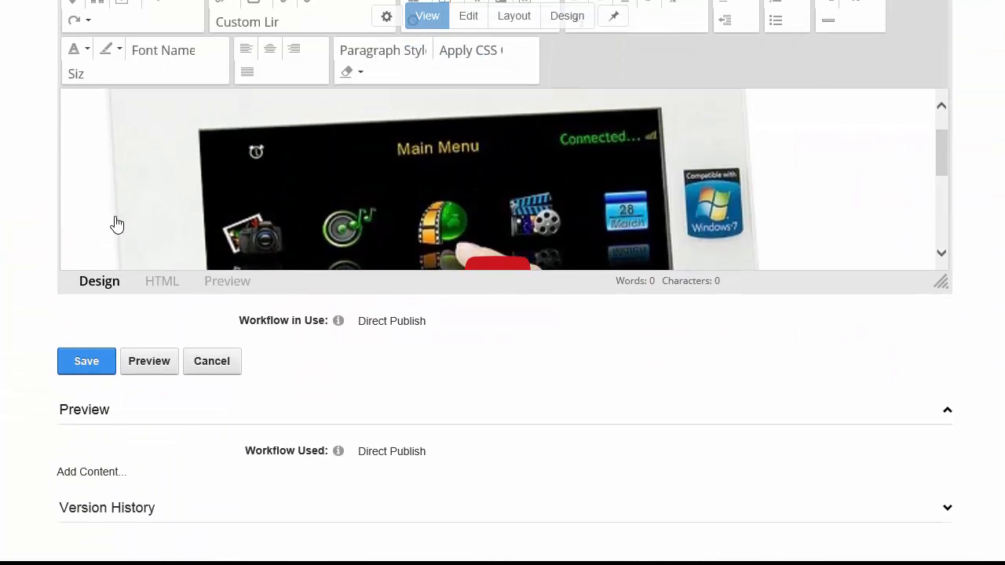
click(154, 287)
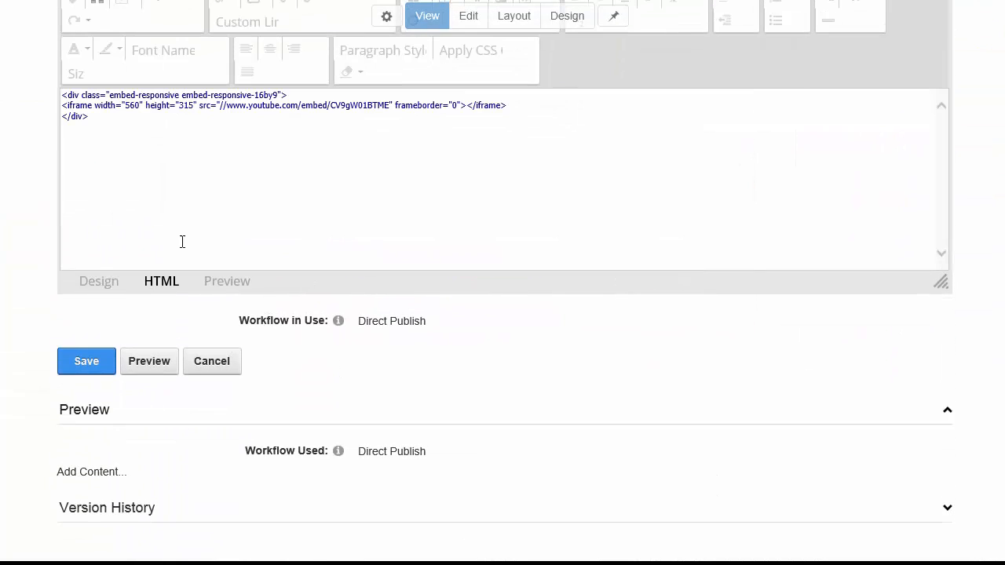
Step: Add a paragraph reading "How it works?" above the responsive video div in the HTML source
key(ctrl+Home)
key(Return)
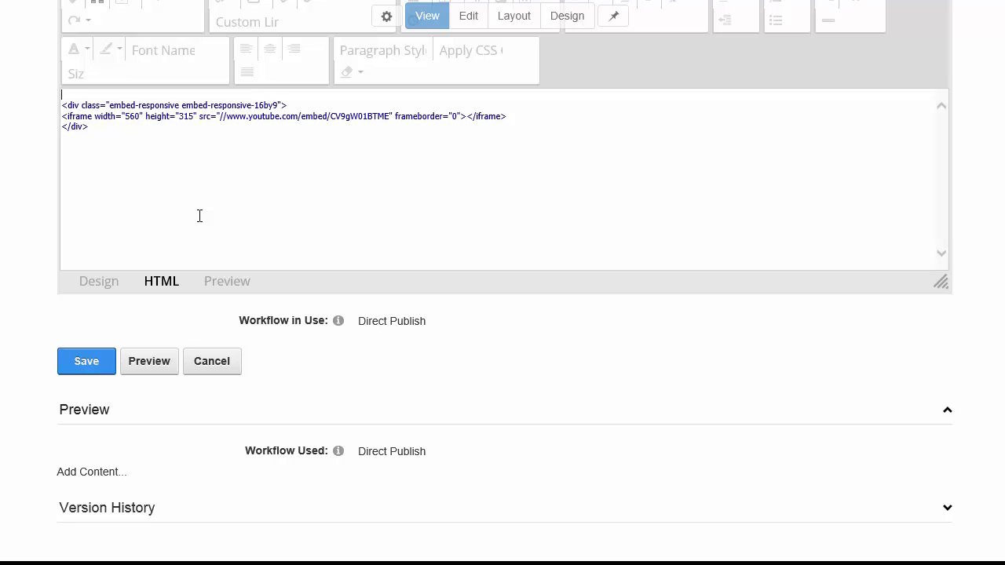
text(<p>)
key(Return)
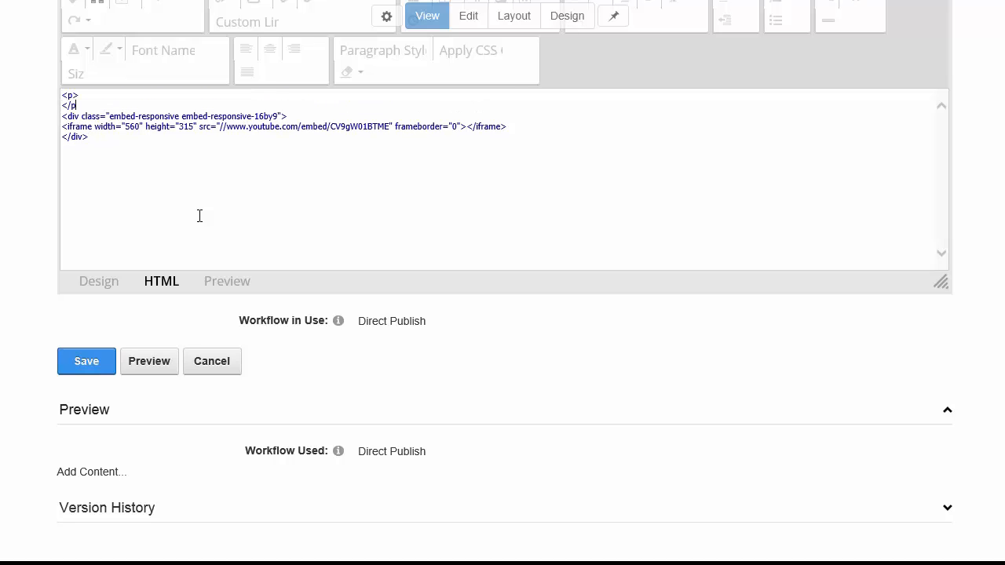
key(Return)
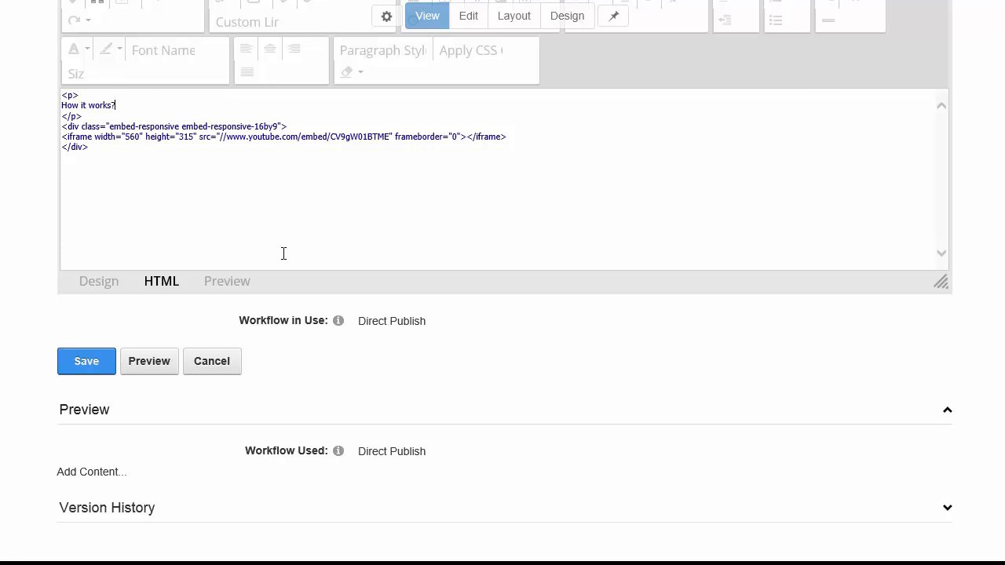
scroll(285, 252, up, 2)
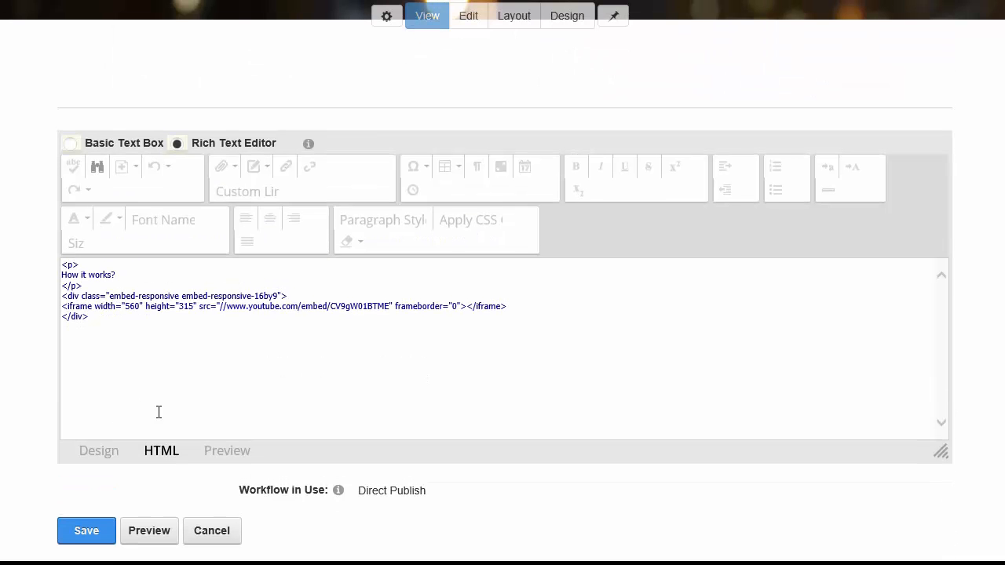
Step: In the visual editor, set the "How it works?" text to size 5 and center it above the video
click(92, 464)
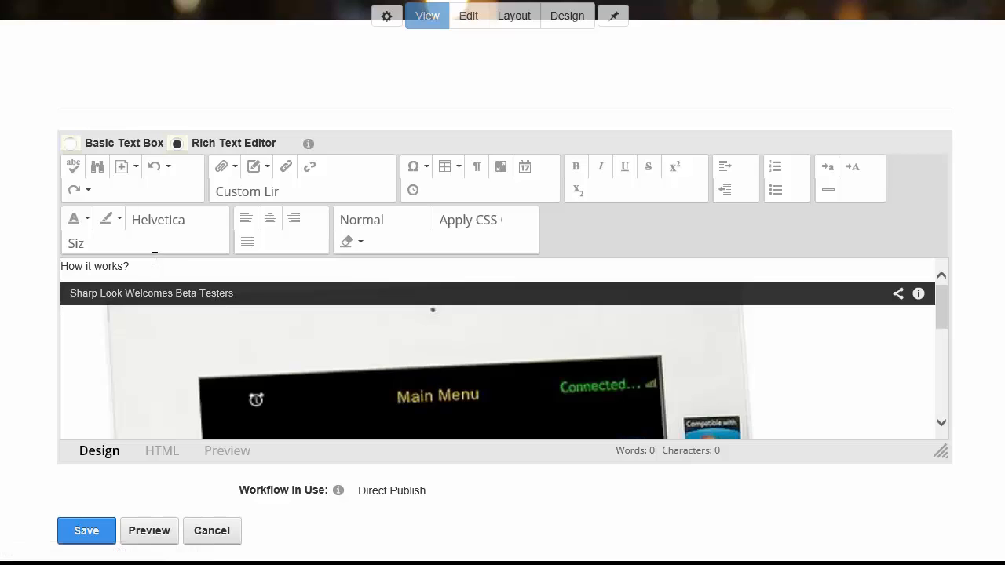
drag(145, 267, 60, 266)
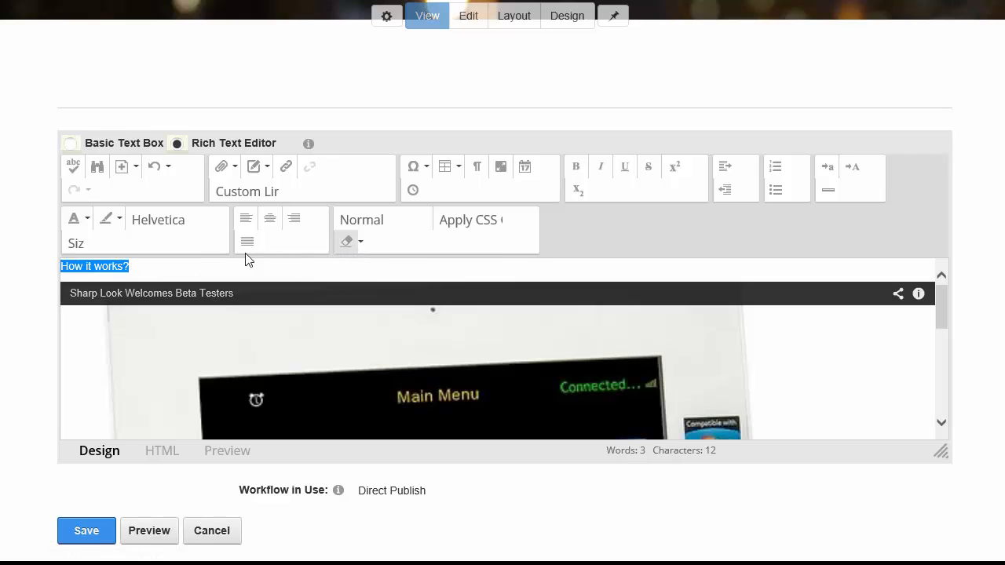
click(77, 249)
click(87, 220)
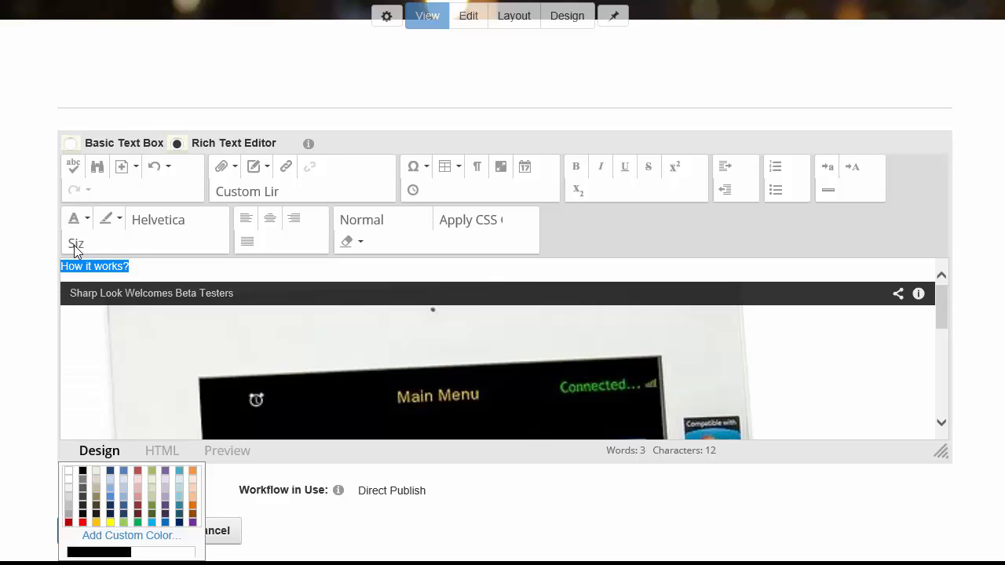
click(76, 245)
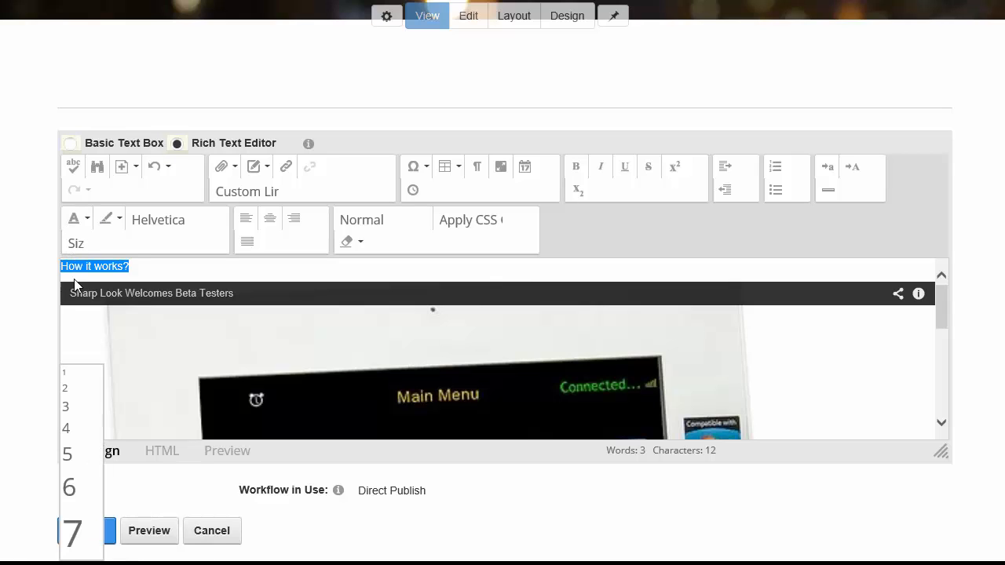
click(68, 454)
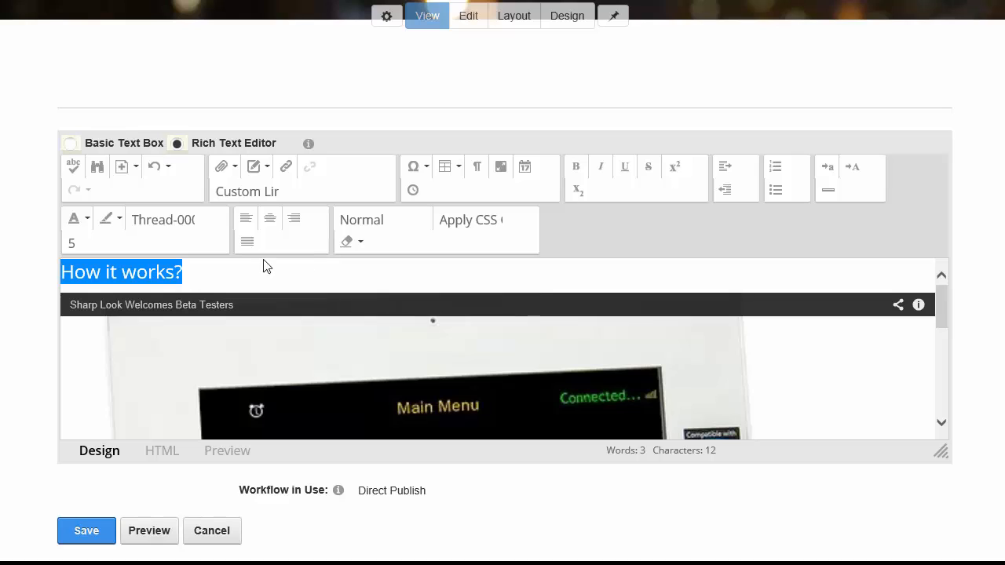
click(267, 226)
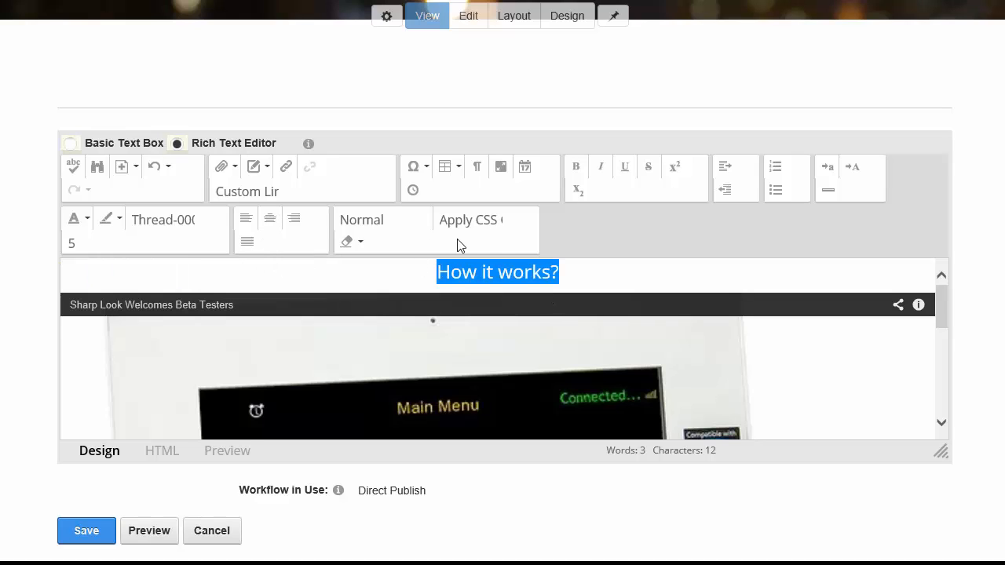
Step: Color the "How it works?" text a near-white shade and save the module
click(87, 220)
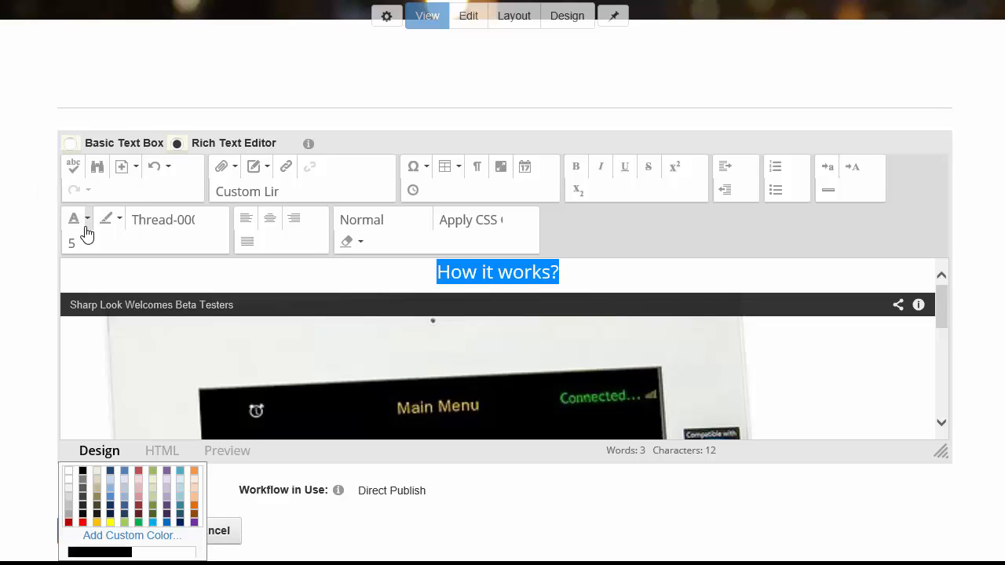
click(69, 485)
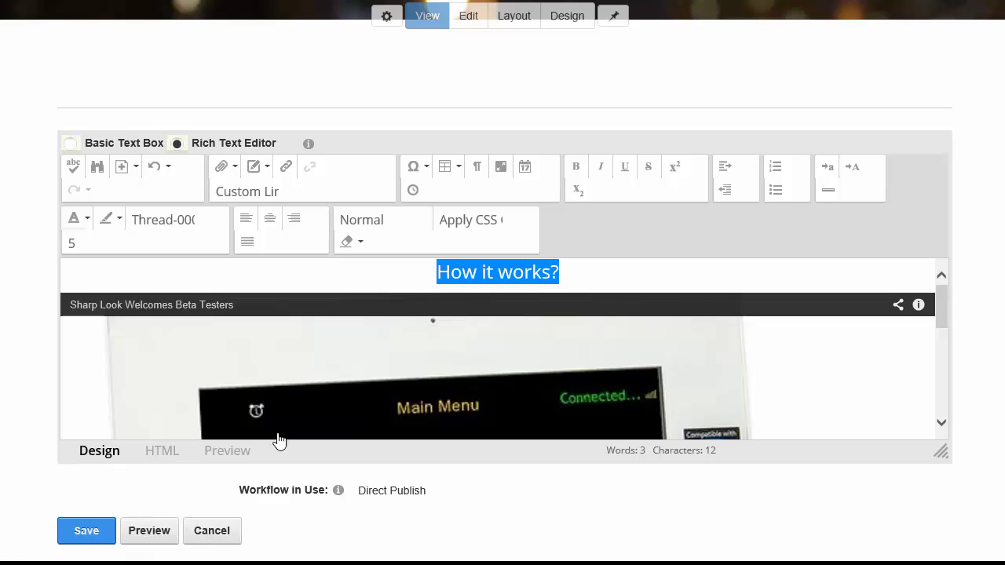
click(562, 285)
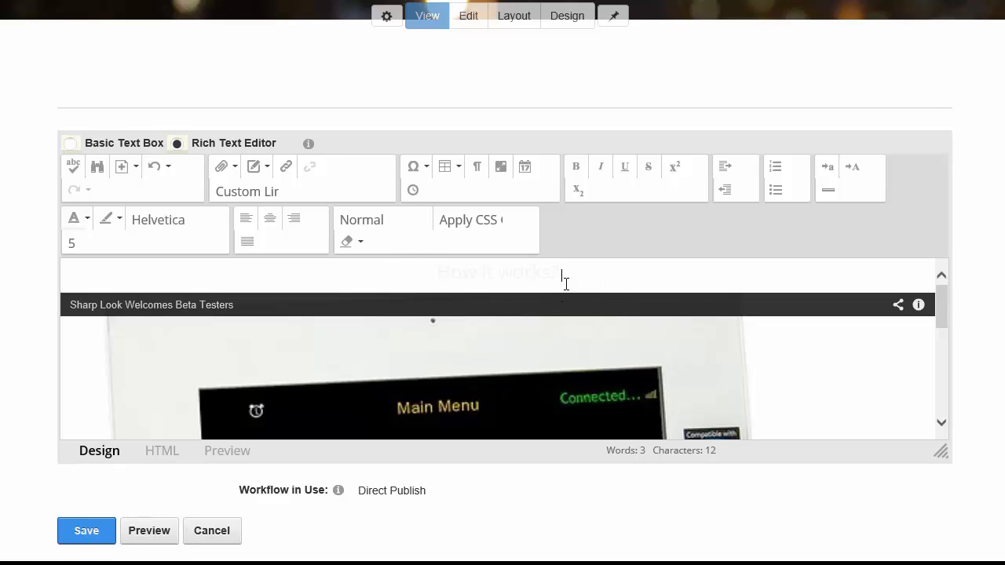
click(414, 270)
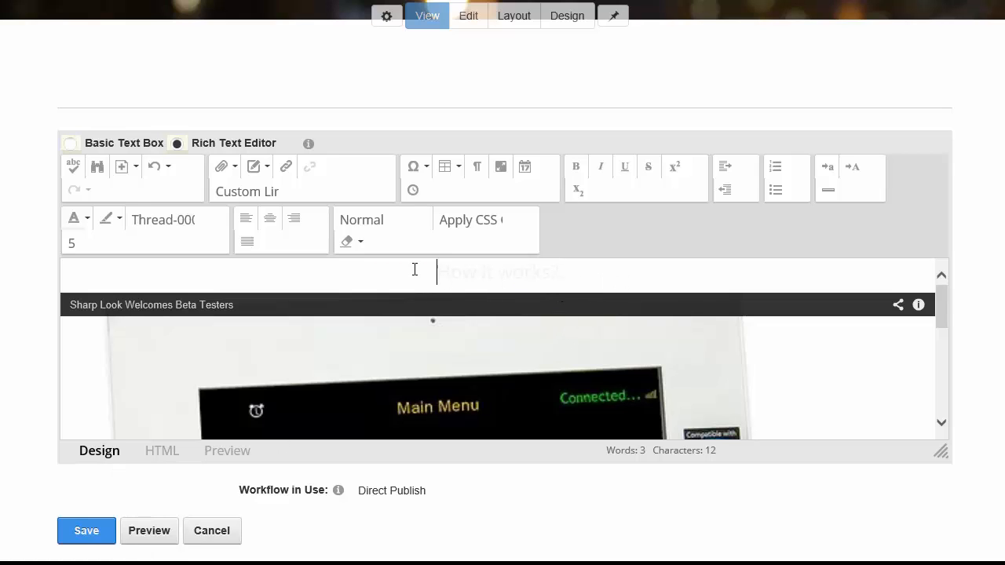
click(562, 288)
click(94, 543)
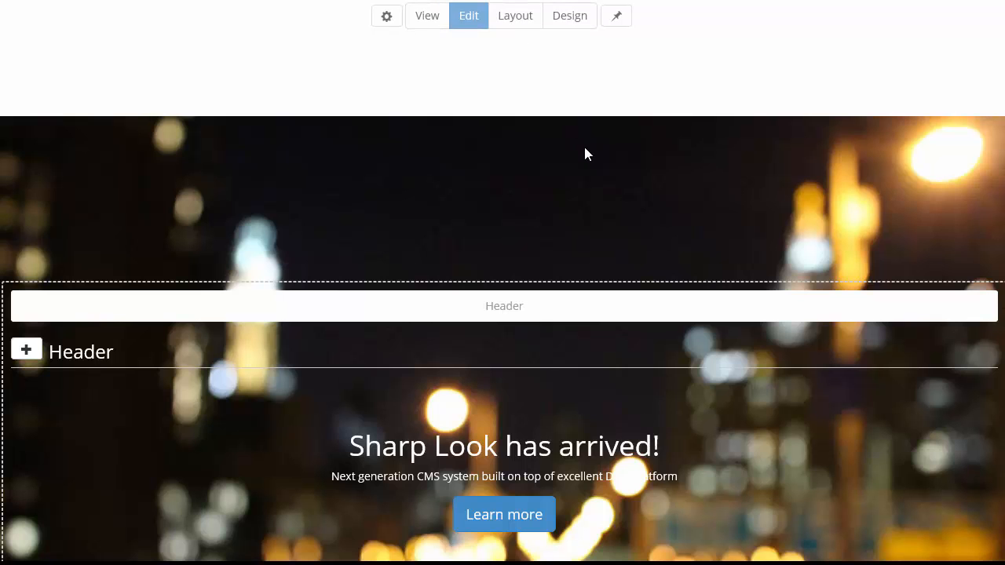
Step: Review the page's row layout in layout mode, down to the VideoPane row
click(517, 17)
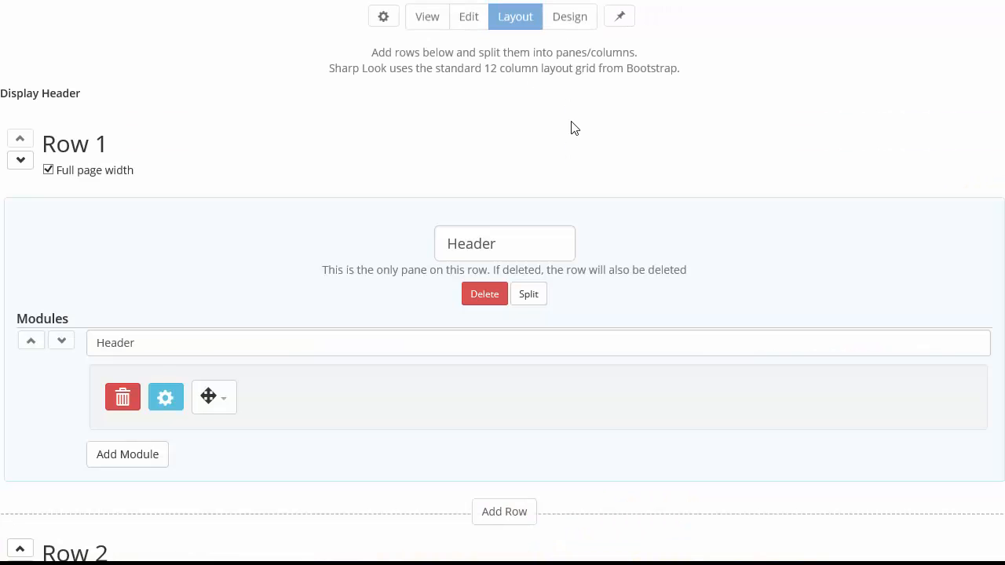
scroll(350, 334, down, 4)
scroll(350, 333, down, 12)
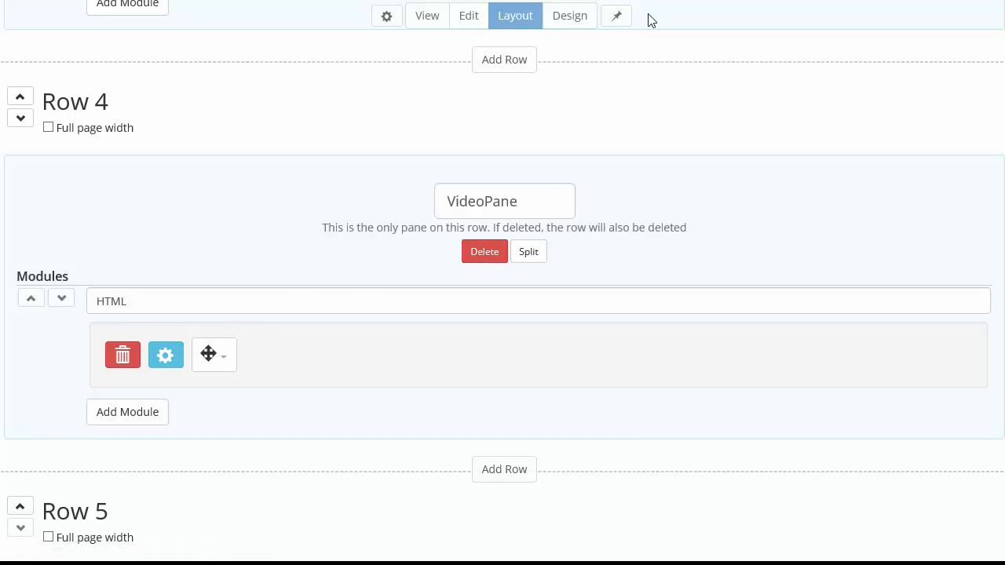
Step: In design mode, examine the video row's background, text color and margin settings, close them, and look over the page
click(571, 16)
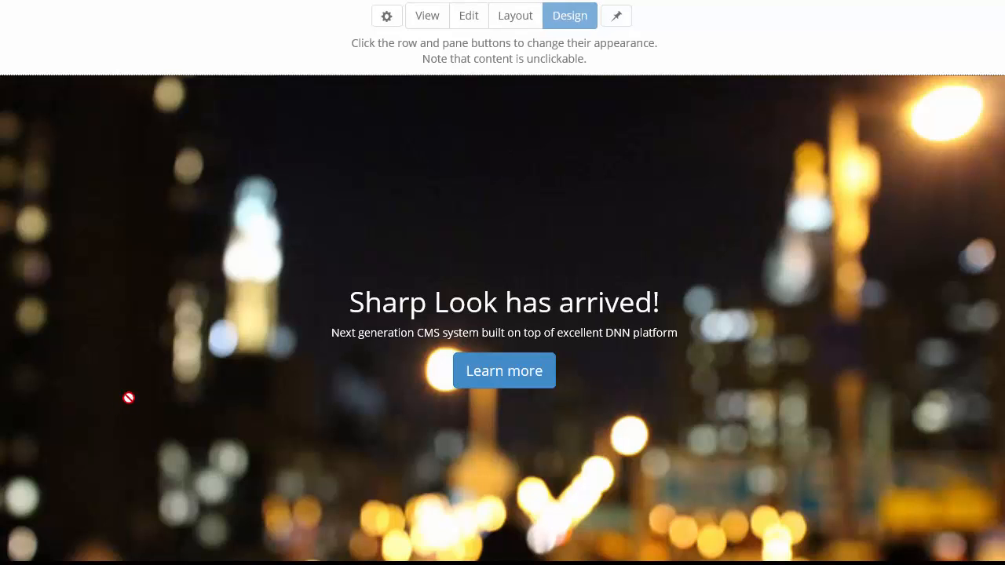
scroll(960, 411, down, 10)
scroll(665, 402, up, 4)
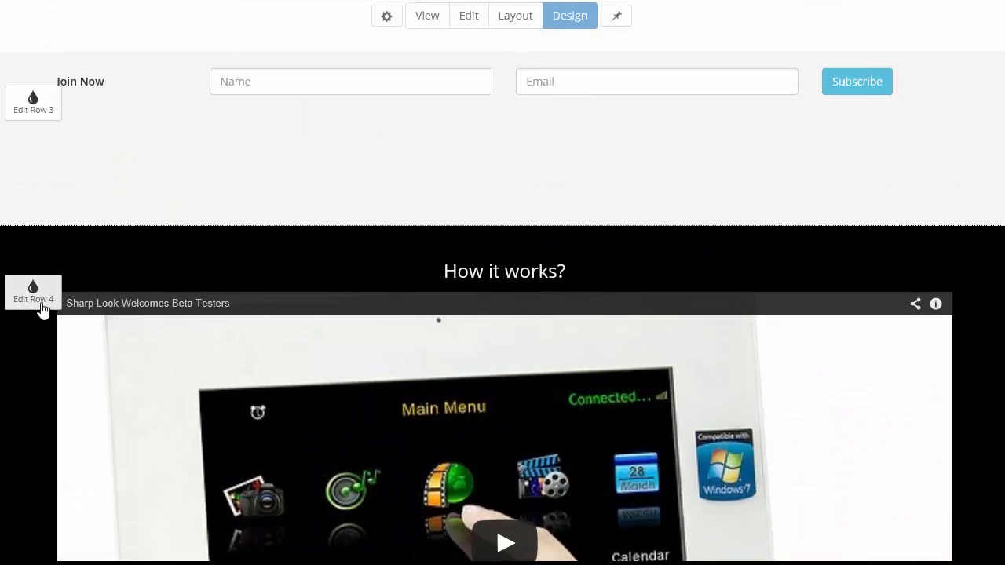
click(36, 293)
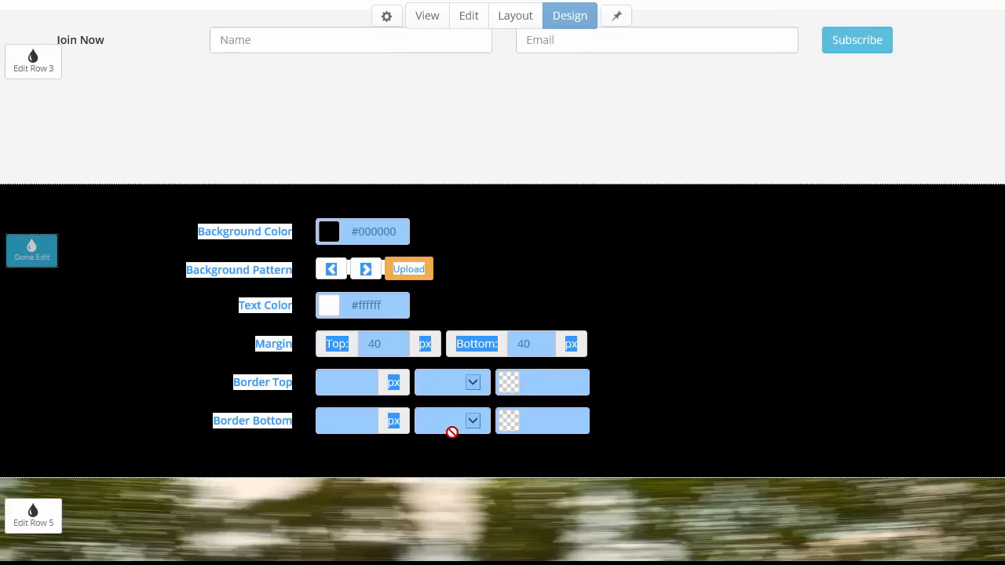
click(375, 344)
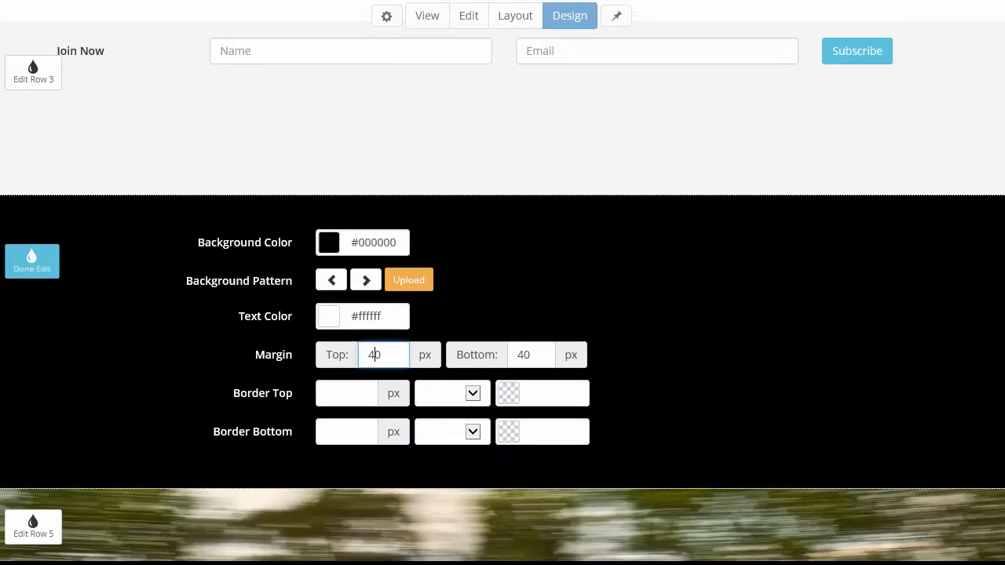
click(32, 262)
scroll(696, 487, down, 5)
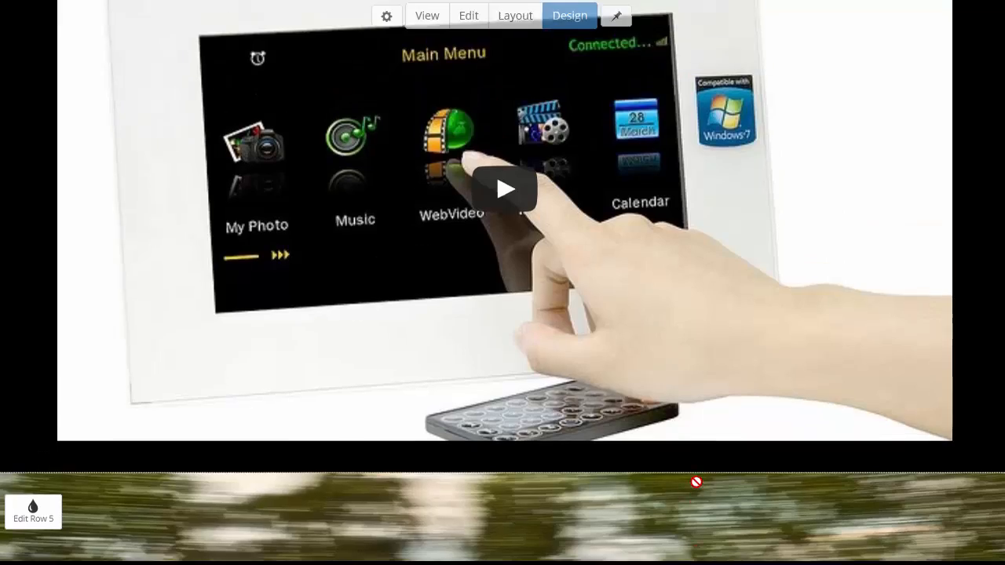
scroll(696, 482, up, 6)
scroll(696, 482, down, 7)
scroll(696, 483, up, 14)
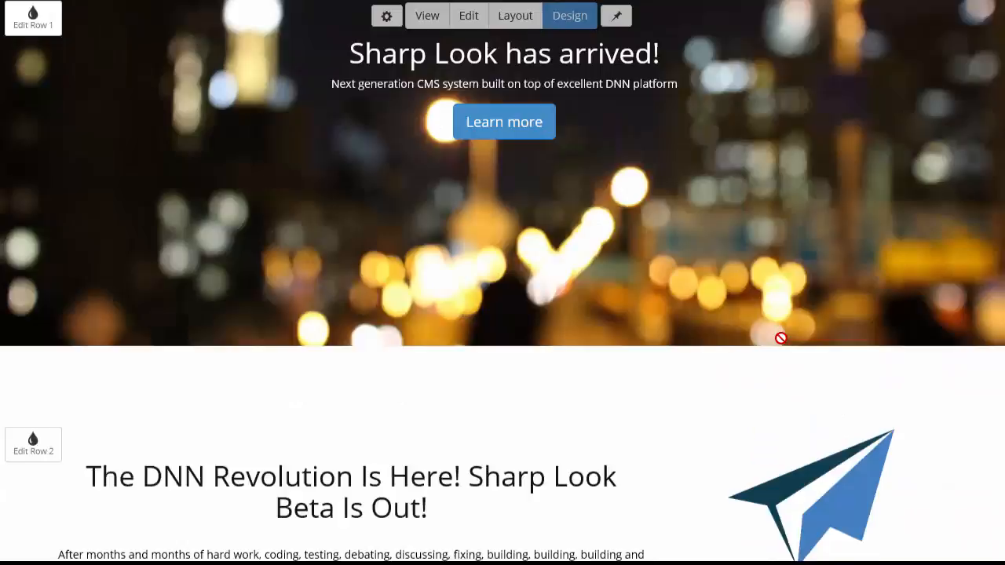
scroll(781, 337, up, 3)
Step: Preview the page in view mode, from the header through the subscription form to the "How it works?" video
click(428, 16)
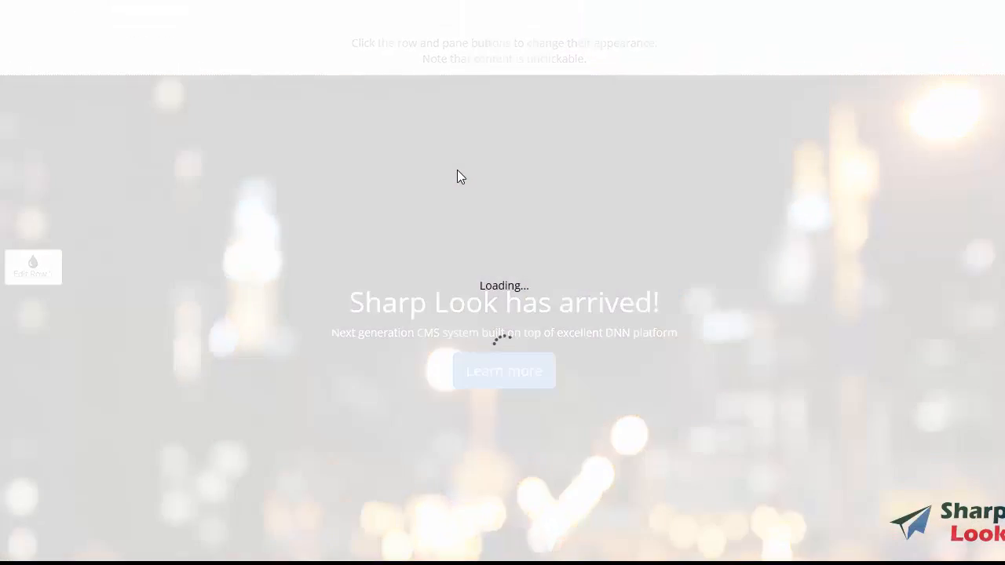
scroll(664, 232, down, 2)
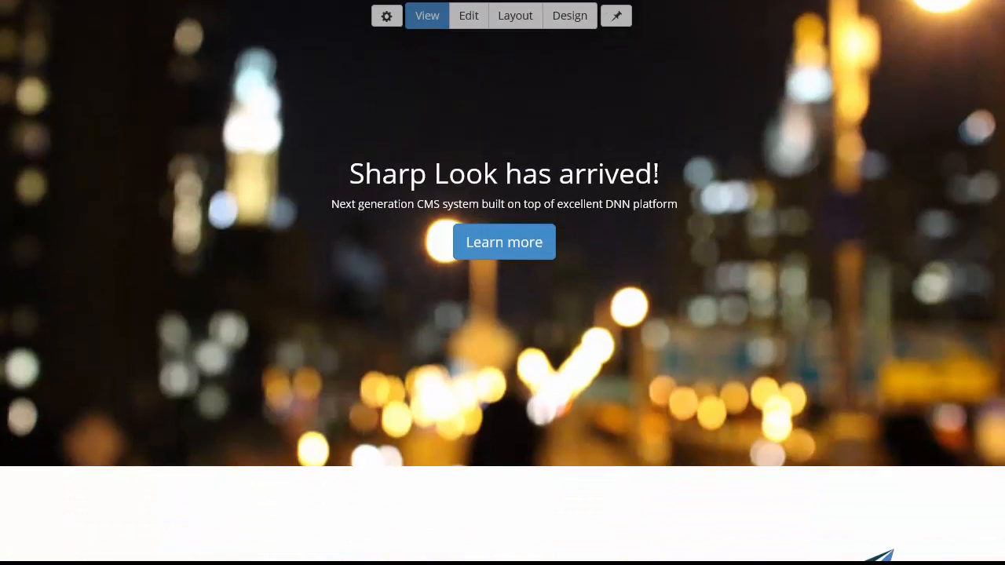
scroll(486, 202, down, 8)
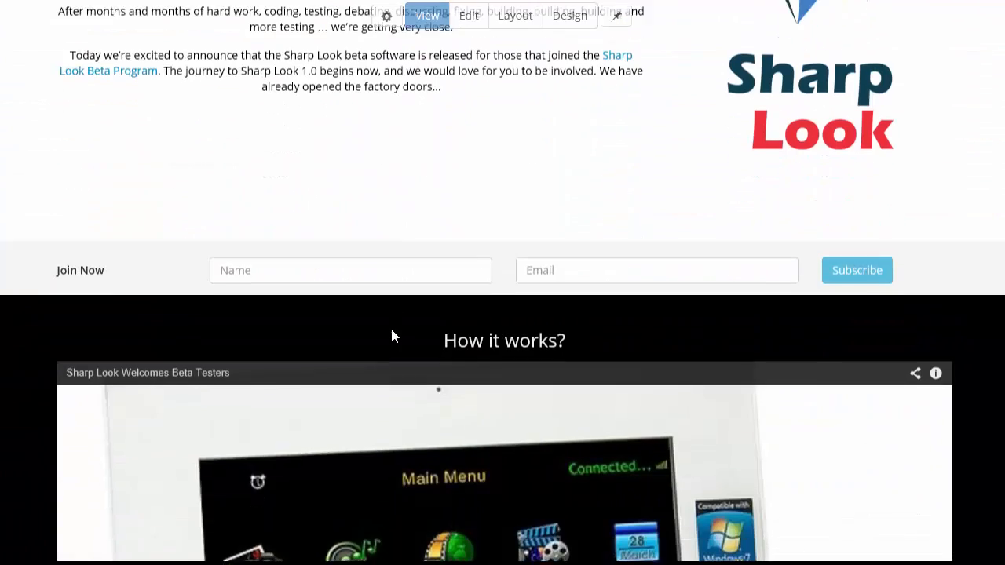
scroll(303, 272, down, 3)
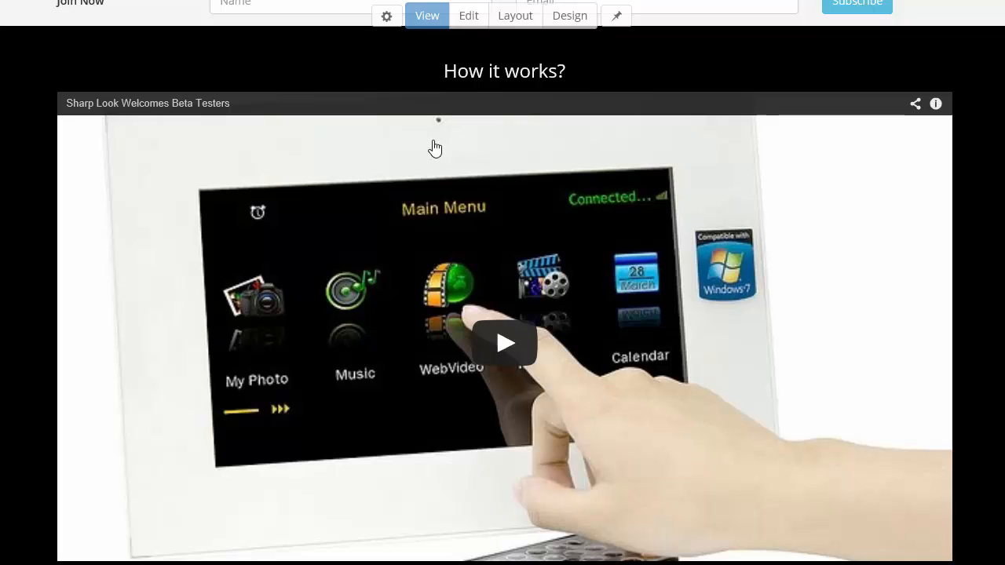
scroll(435, 148, down, 1)
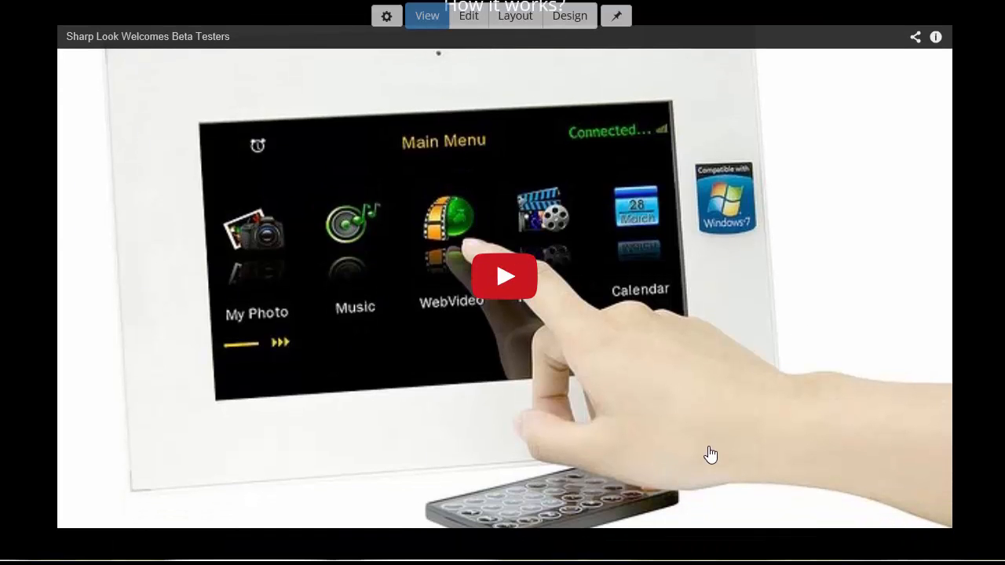
Step: Return the page to edit mode and go to the HTML module in the HighlightsPane
scroll(818, 321, up, 10)
click(465, 23)
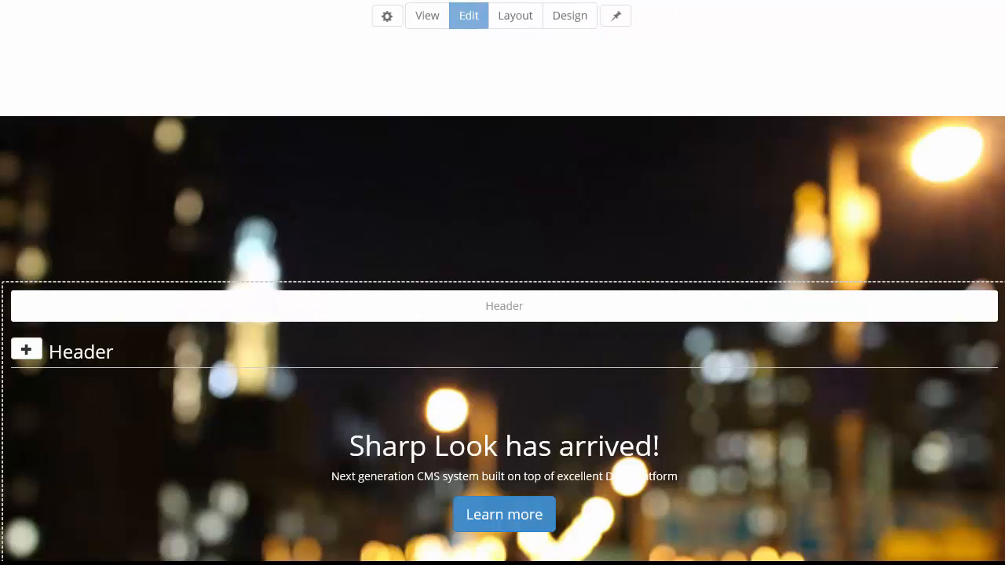
scroll(838, 179, down, 10)
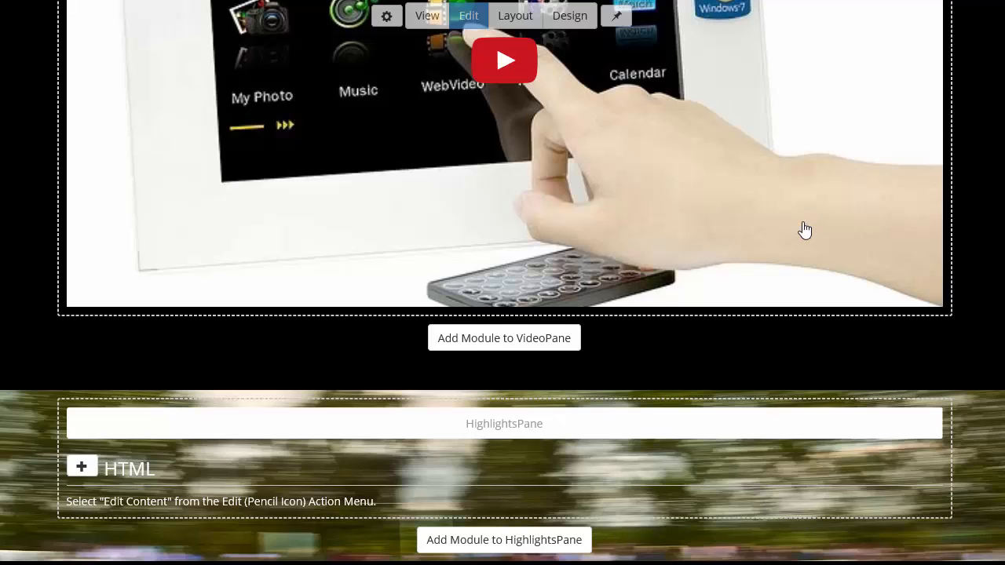
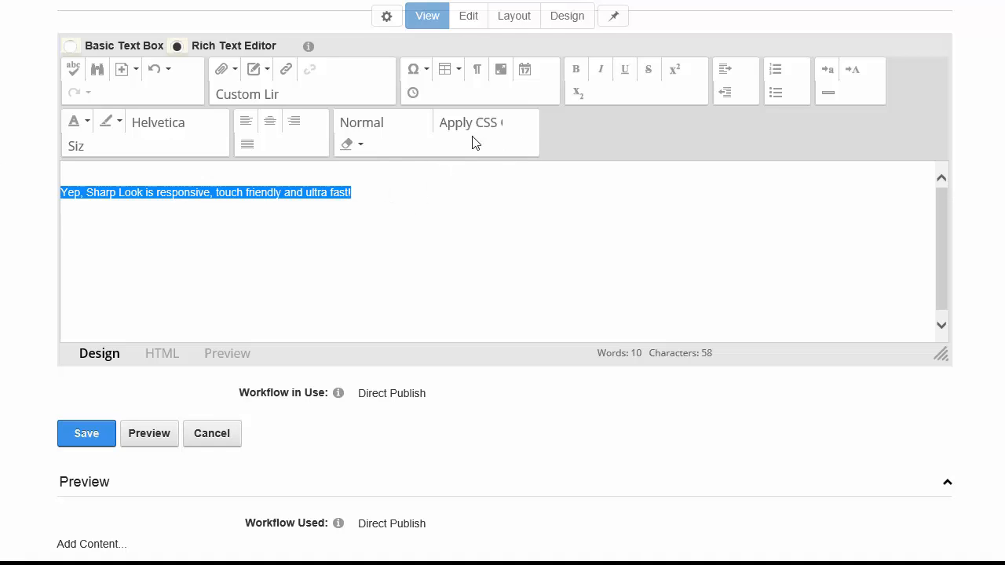
Step: Center the text "Yep, Sharp Look is responsive, touch friendly and ultra fast!" and set it to size 7
click(270, 122)
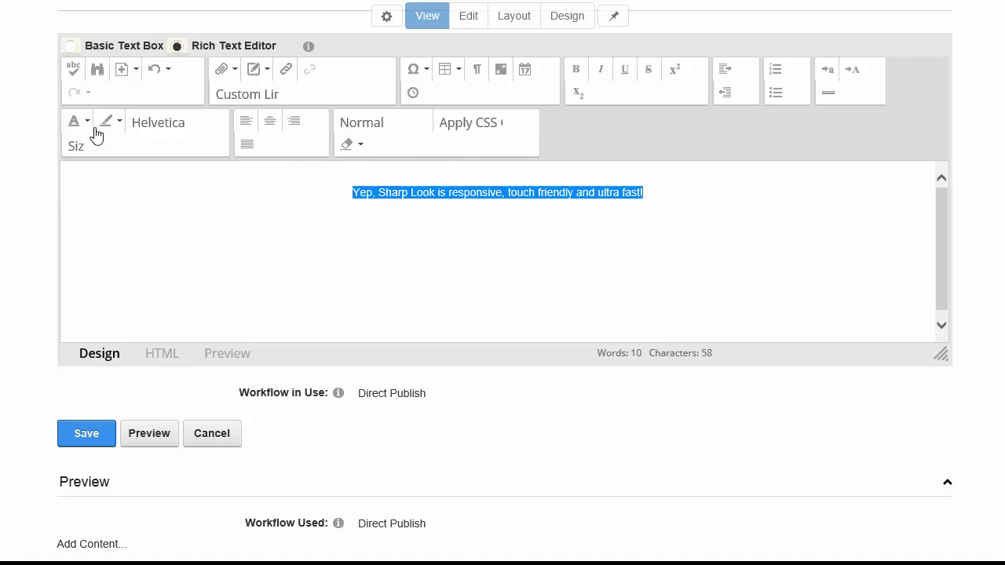
click(77, 148)
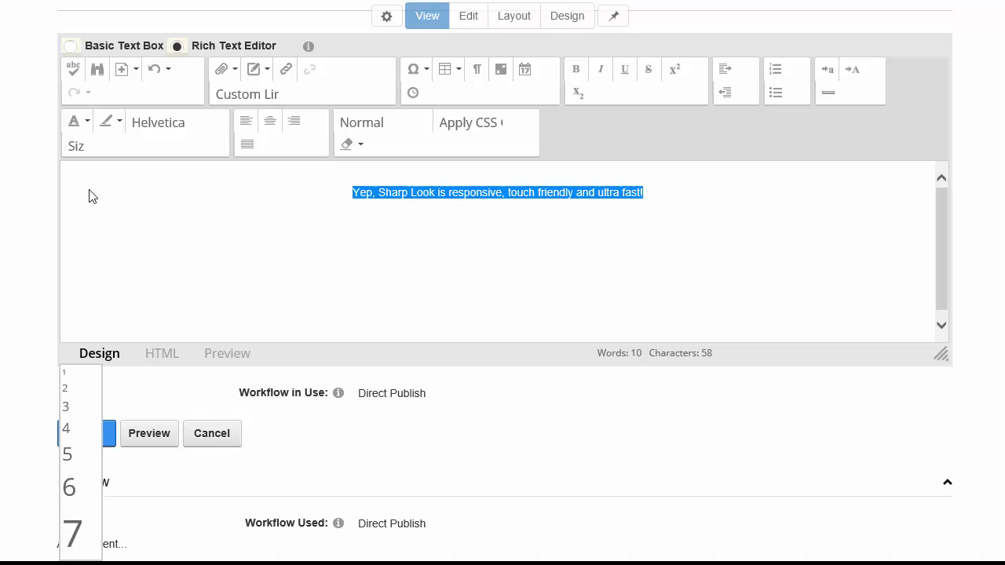
click(72, 530)
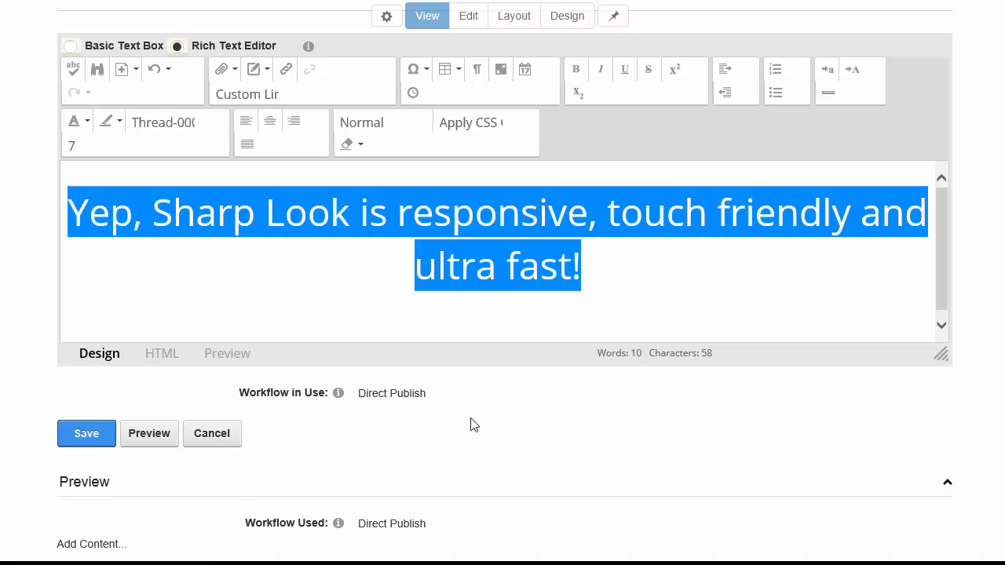
click(558, 296)
click(705, 245)
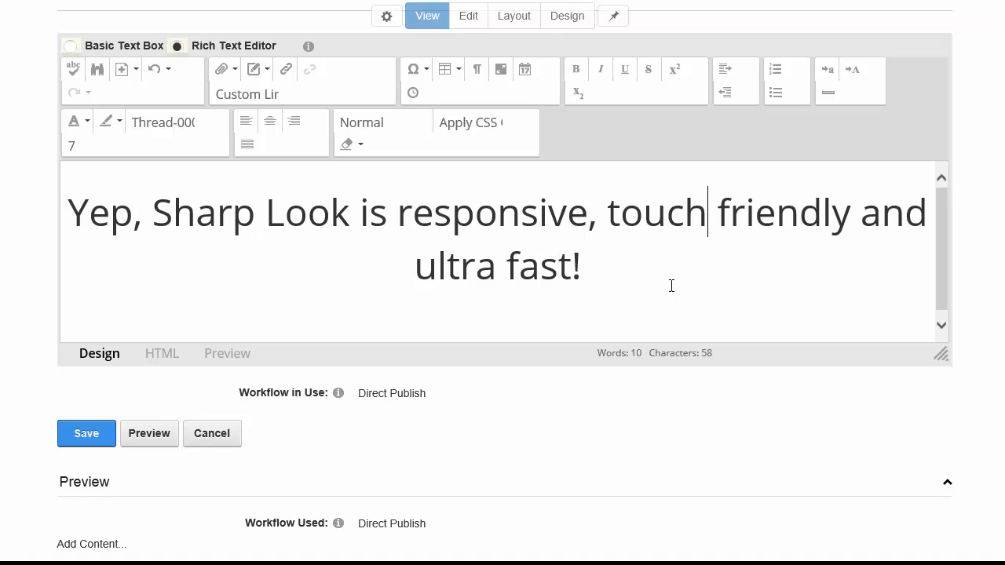
Step: Insert a blank line above the "Yep, Sharp Look is responsive" text and save the module
click(265, 212)
key(Home)
key(Return)
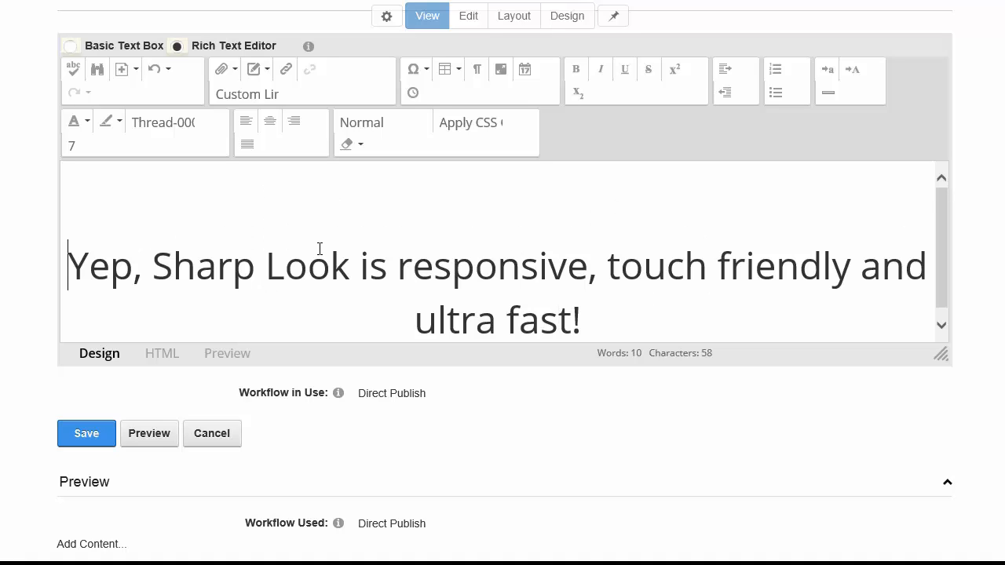
scroll(445, 236, down, 3)
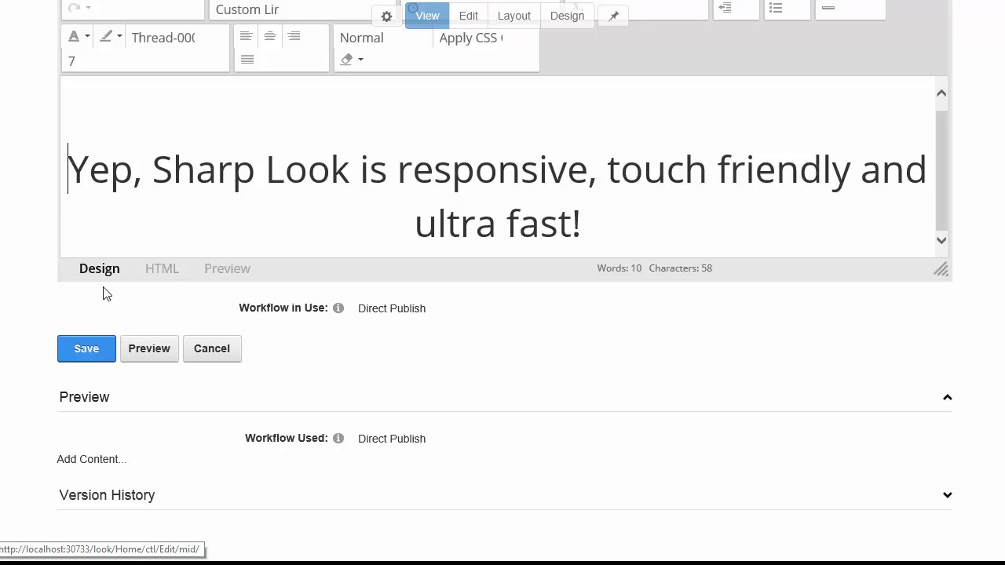
click(94, 348)
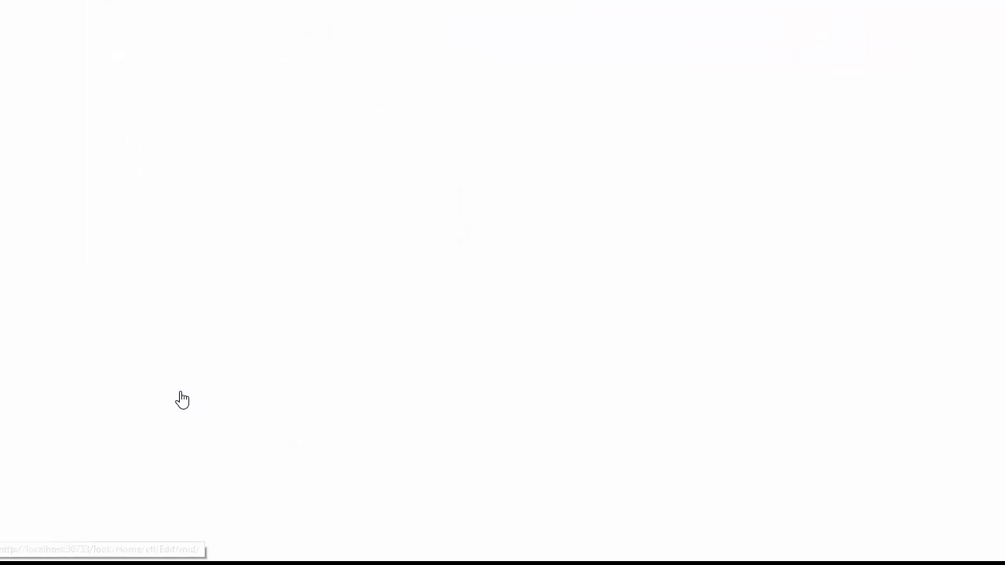
Step: Open the HTML module in the HighlightsPaneRight pane for content editing
scroll(840, 428, down, 5)
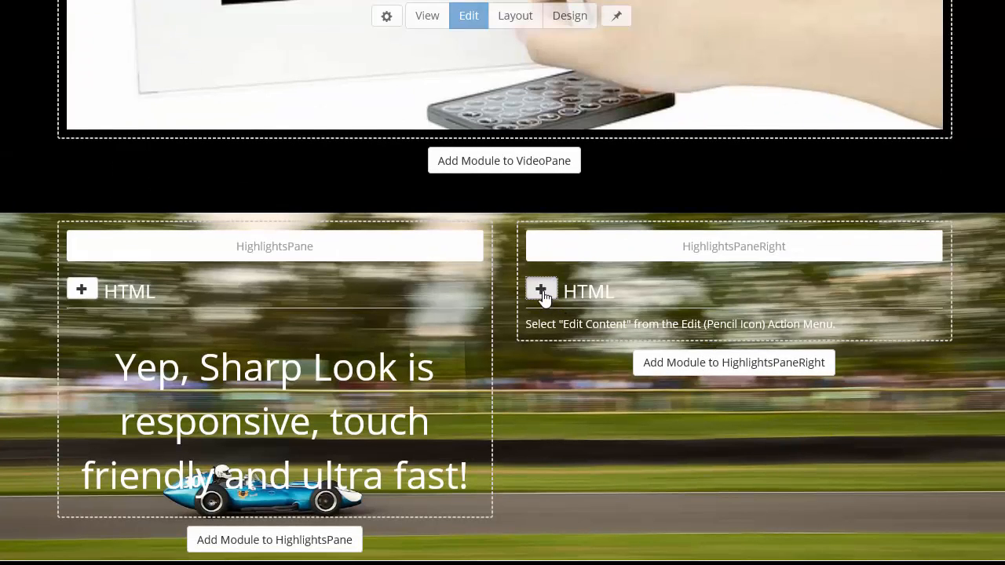
click(544, 294)
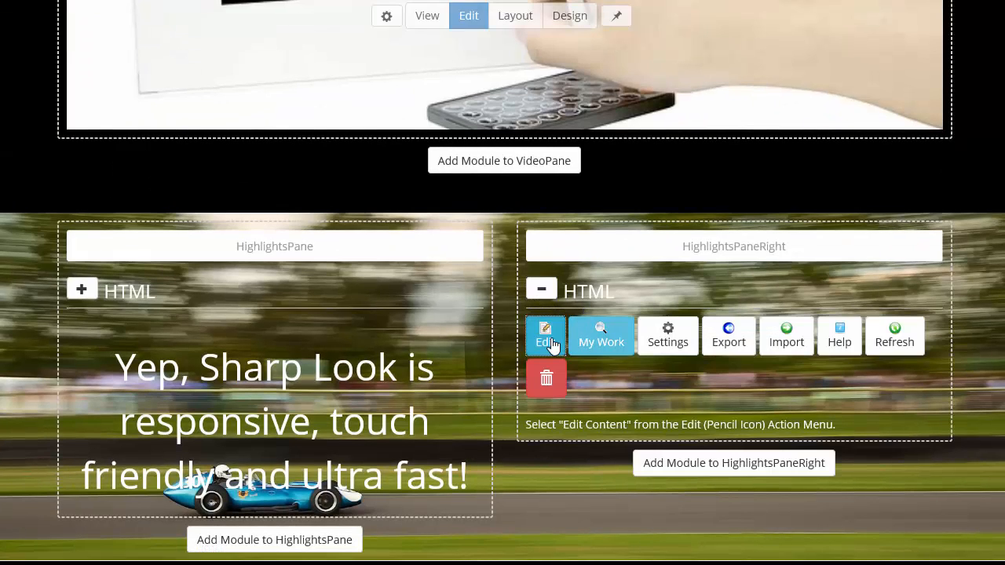
click(552, 345)
scroll(501, 385, down, 5)
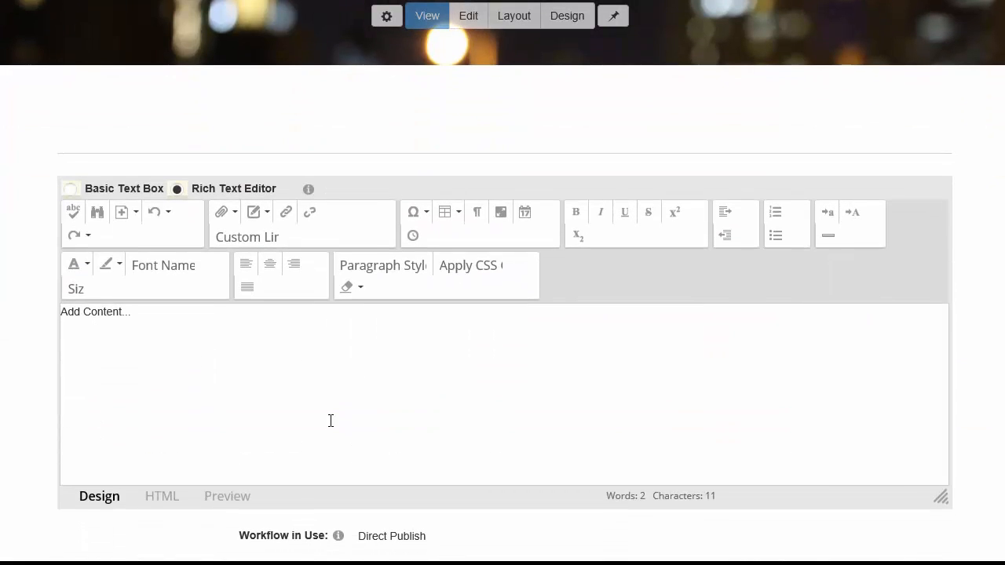
Step: Open the Image Manager from the rich text editor and bring up its image upload dialog
click(223, 212)
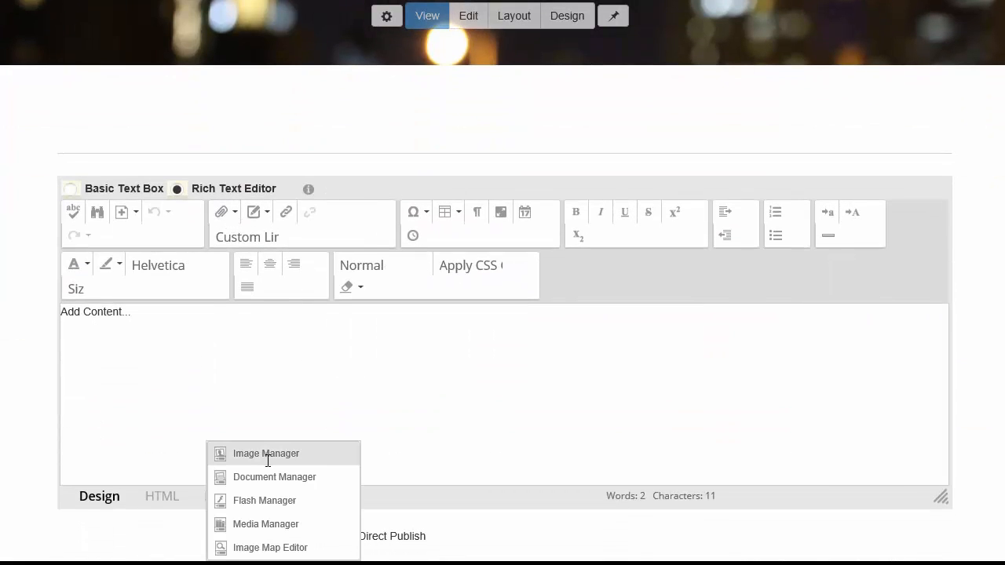
click(338, 453)
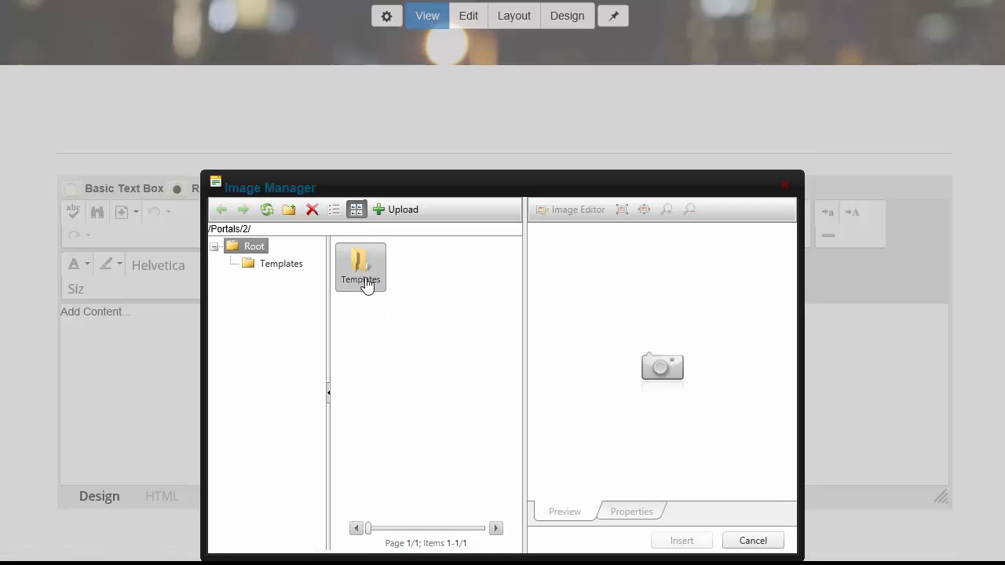
click(392, 209)
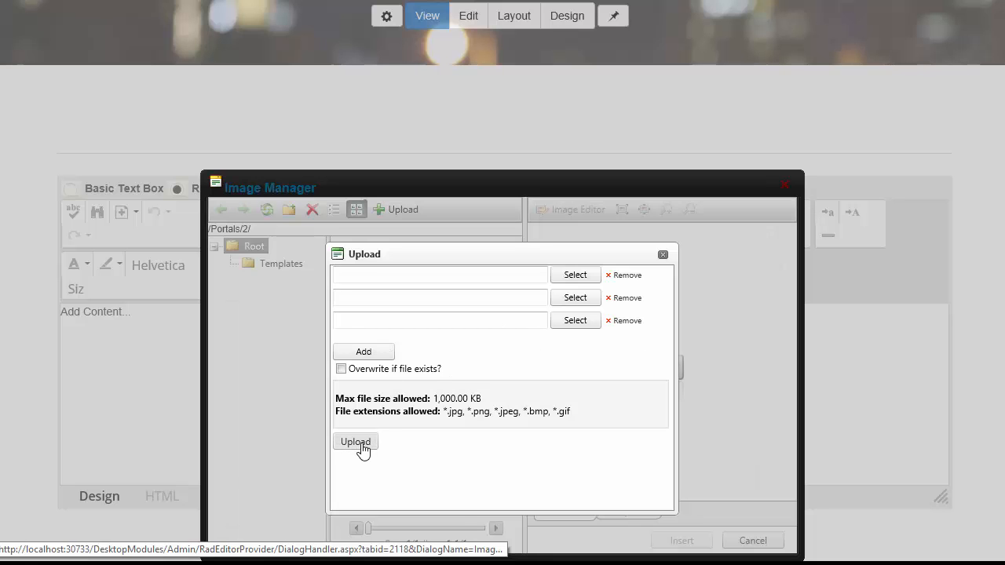
key(Escape)
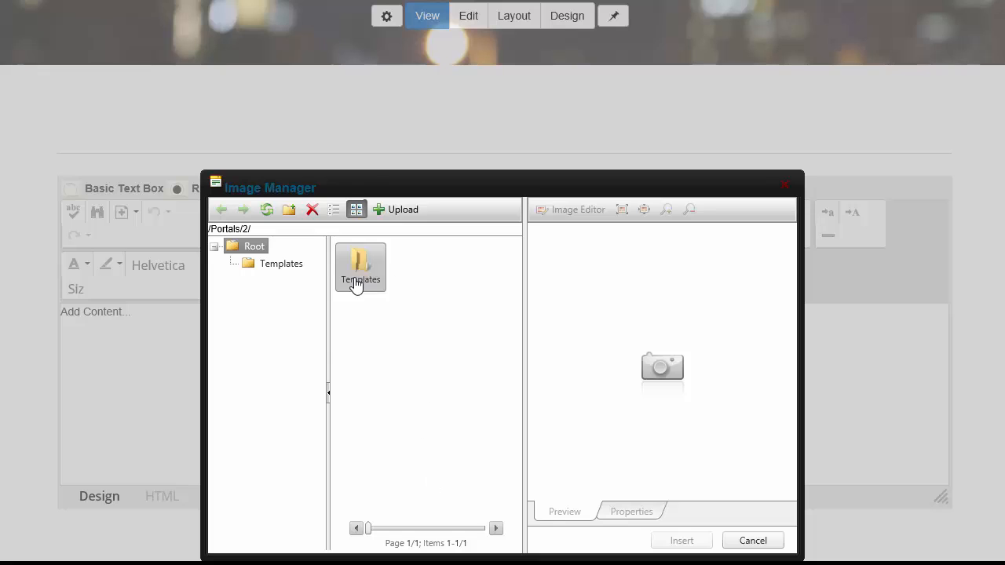
click(392, 210)
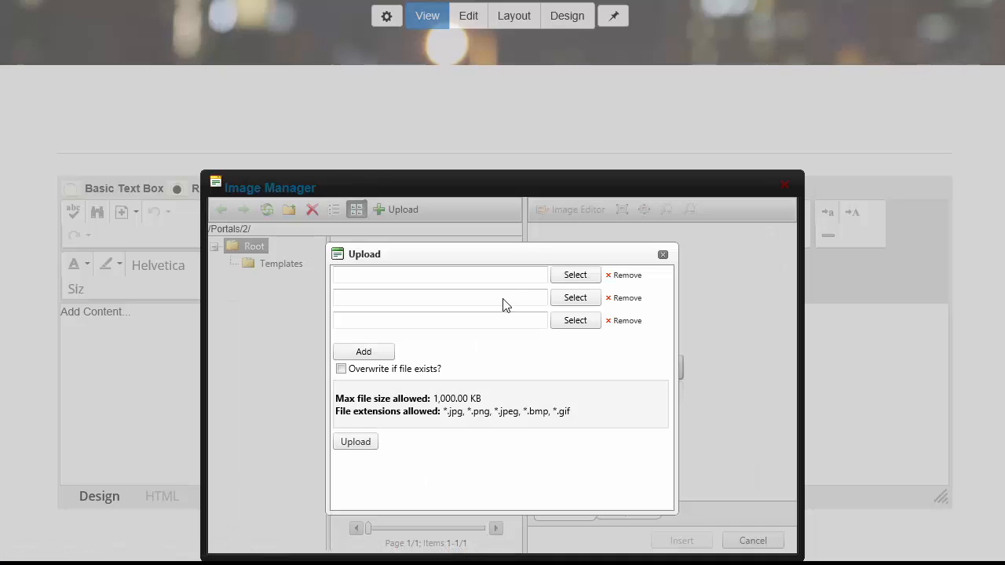
click(547, 312)
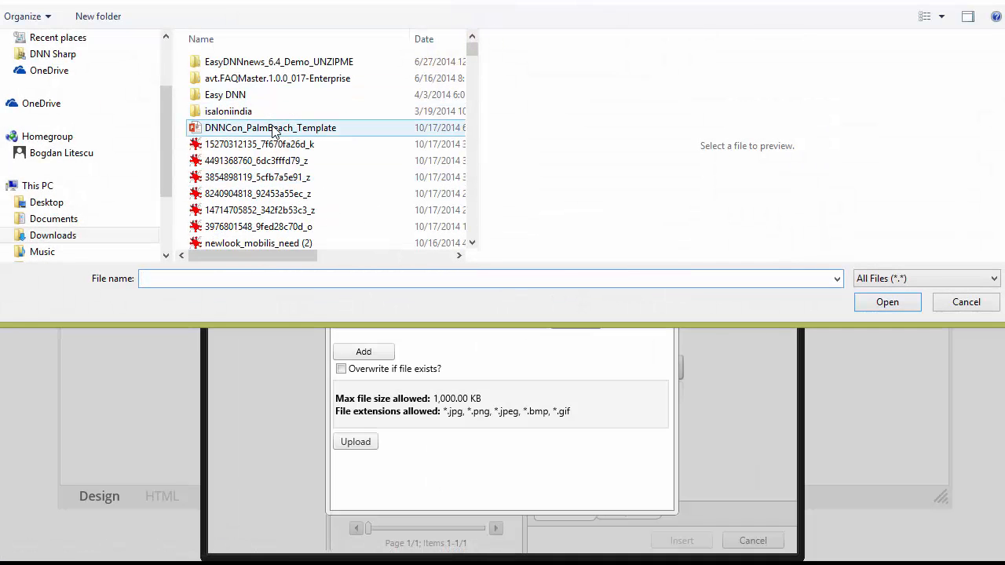
click(267, 146)
click(267, 177)
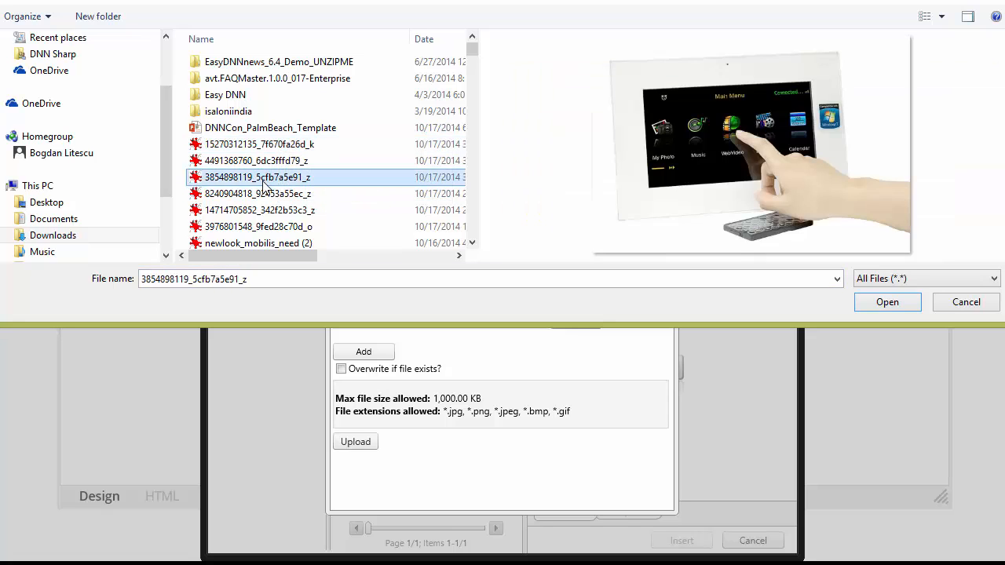
click(265, 194)
click(261, 162)
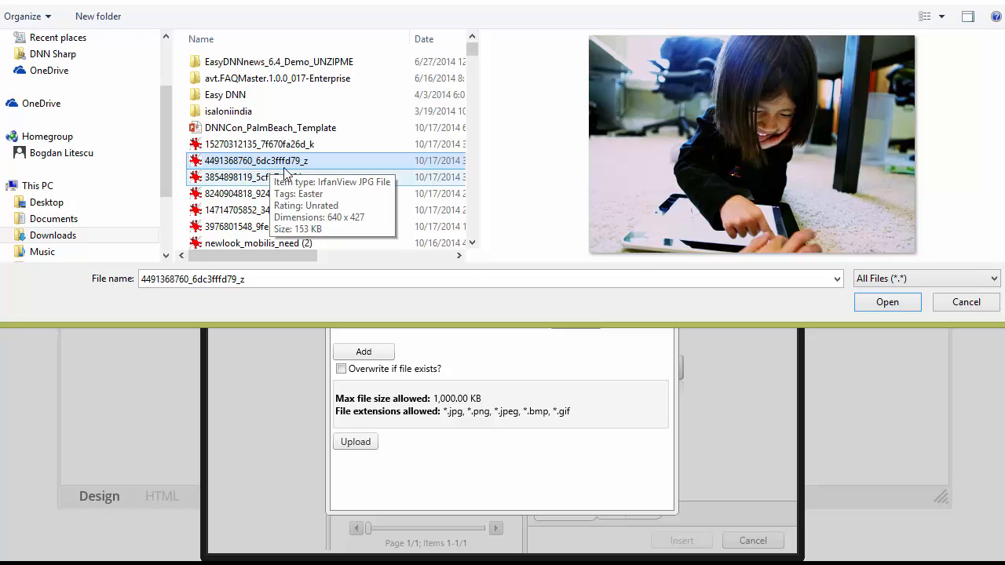
click(897, 308)
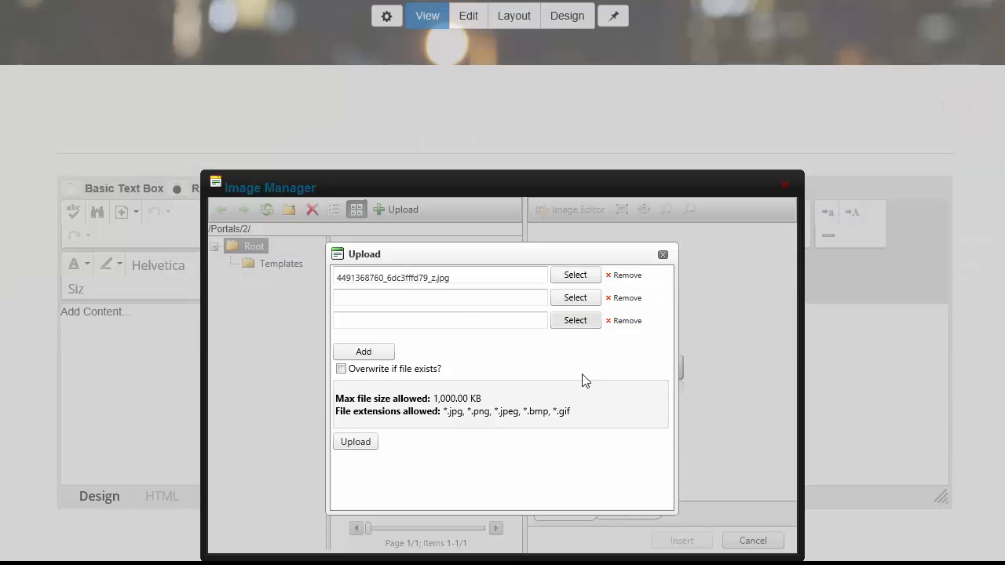
click(358, 442)
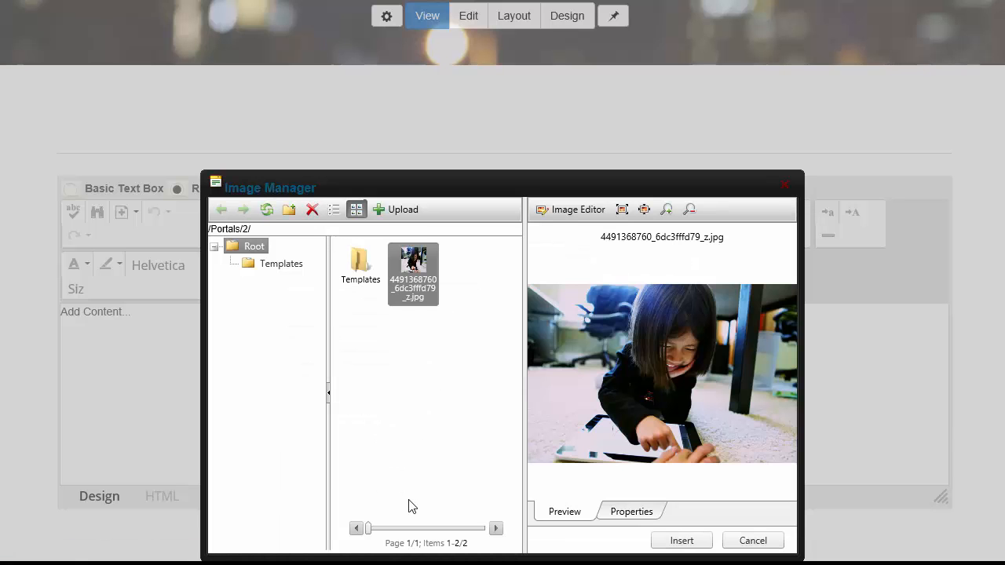
click(682, 542)
Step: Delete the "Add Content..." placeholder text in front of the inserted image
scroll(510, 433, down, 2)
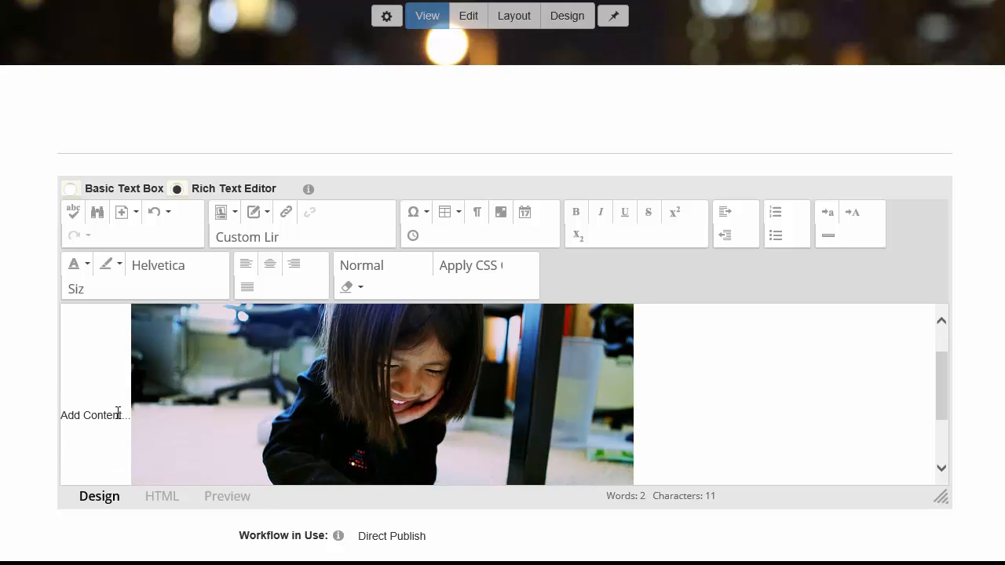
key(ctrl+a)
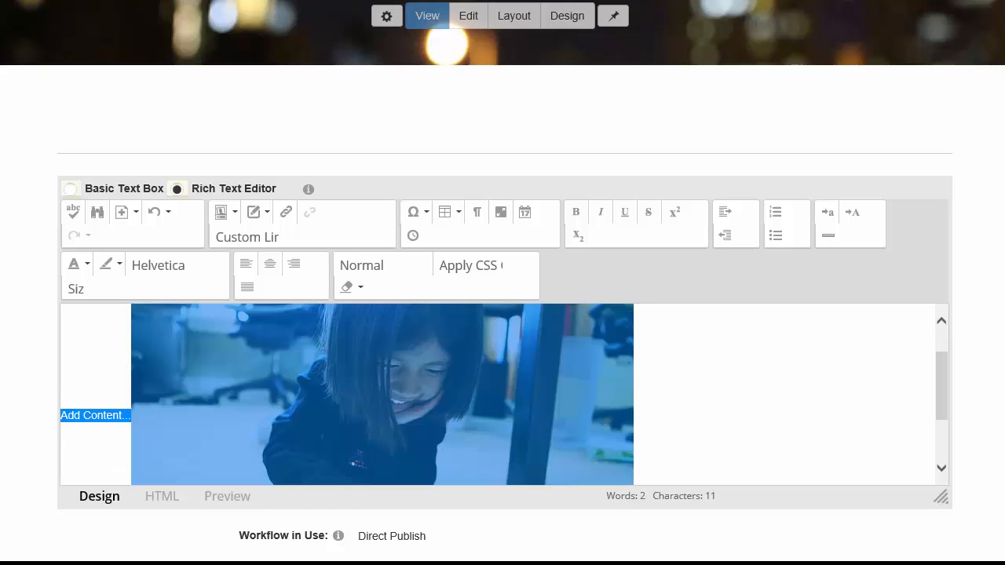
click(58, 416)
key(Delete)
key(Delete)
key(Delete)
key(Delete)
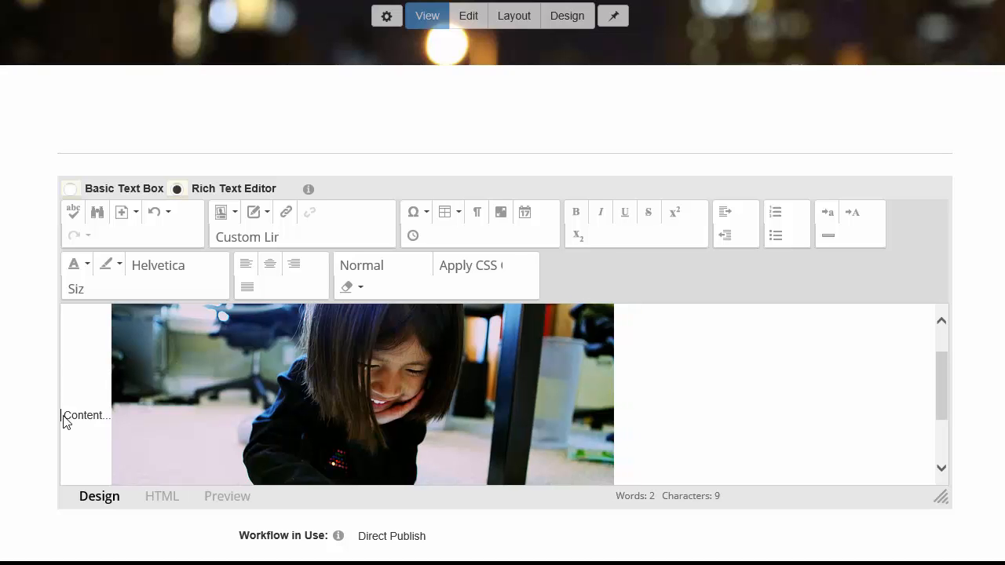
key(Delete)
key(Delete)
key(Delete)
key(Delete)
key(Delete)
key(Delete)
key(Delete)
key(Delete)
key(Delete)
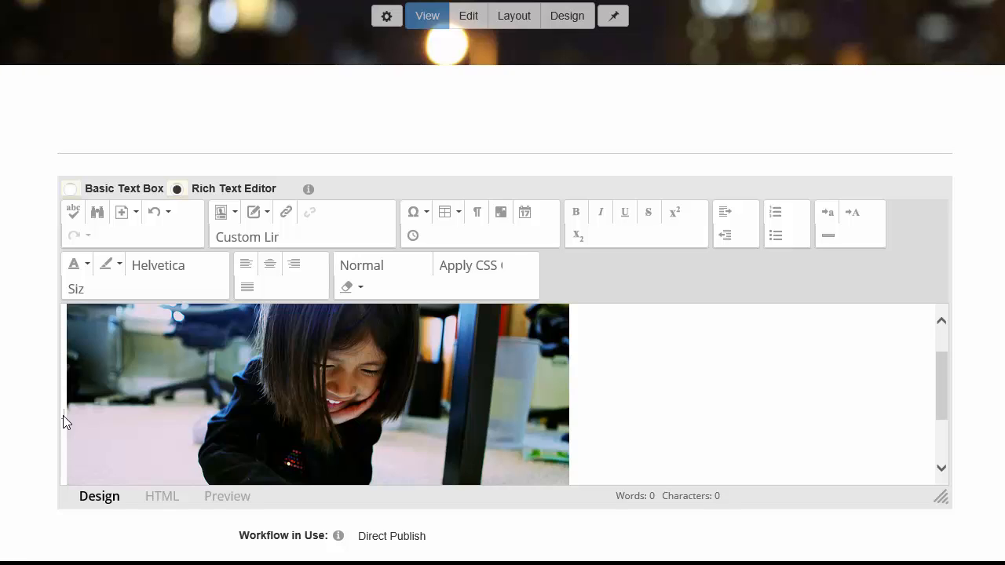
key(Delete)
Step: Check the image's HTML source and centre the image horizontally in the module content
scroll(201, 480, down, 1)
scroll(201, 479, down, 1)
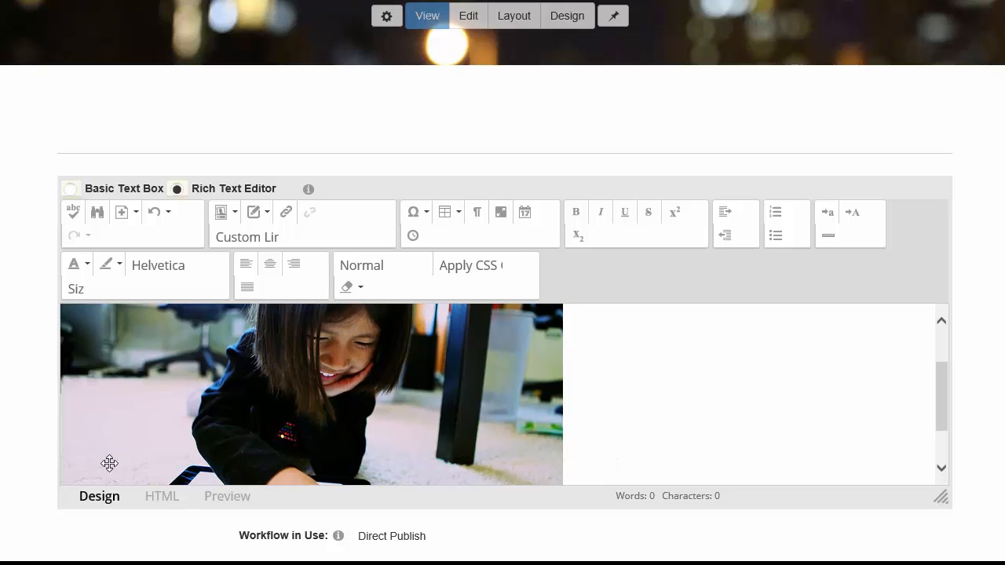
click(165, 497)
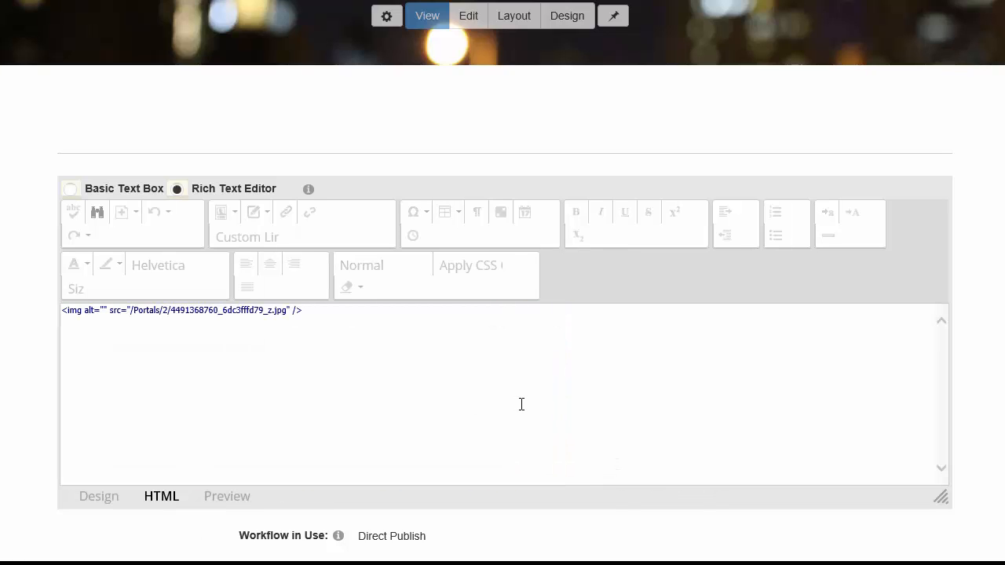
click(103, 497)
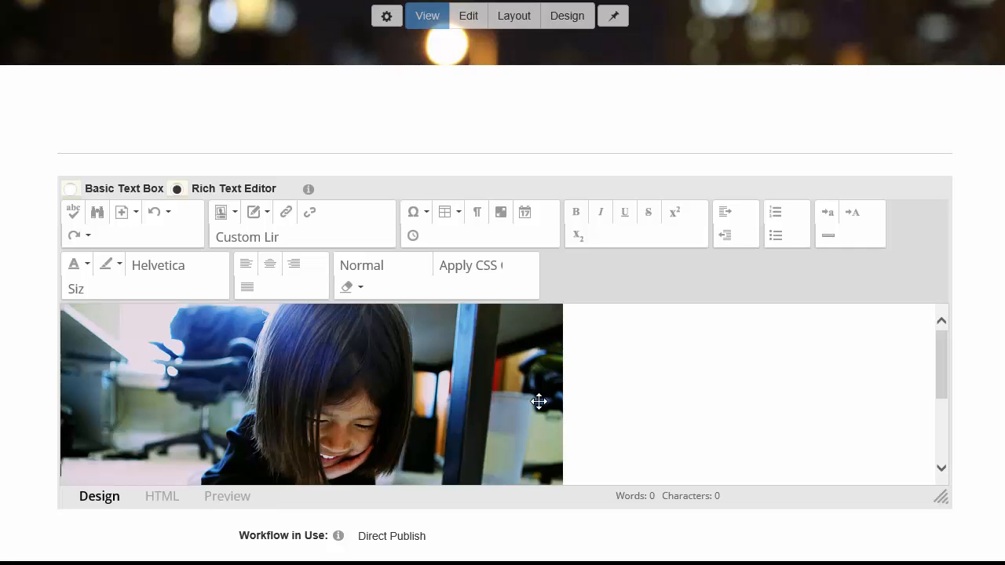
drag(752, 446, 133, 288)
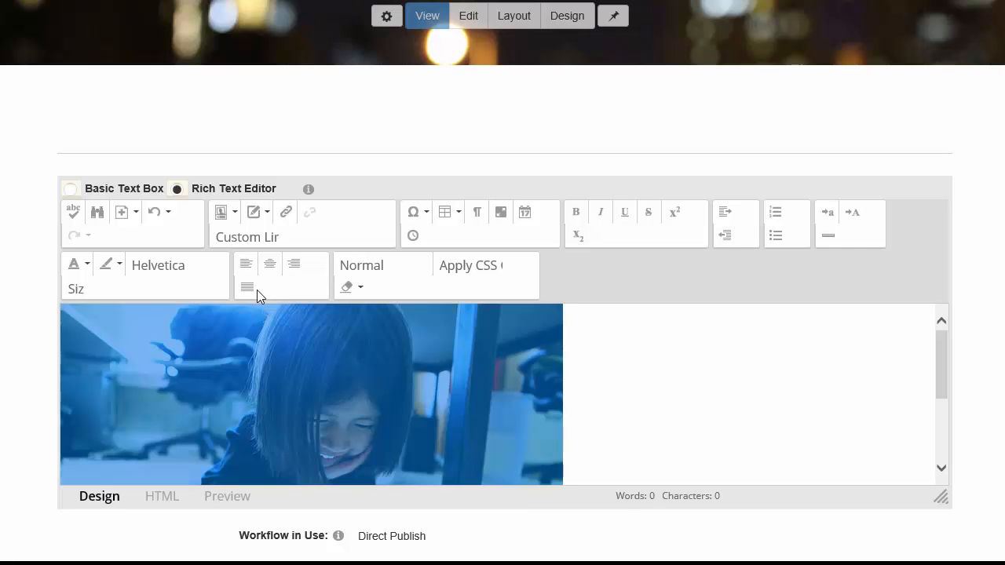
click(270, 267)
click(837, 414)
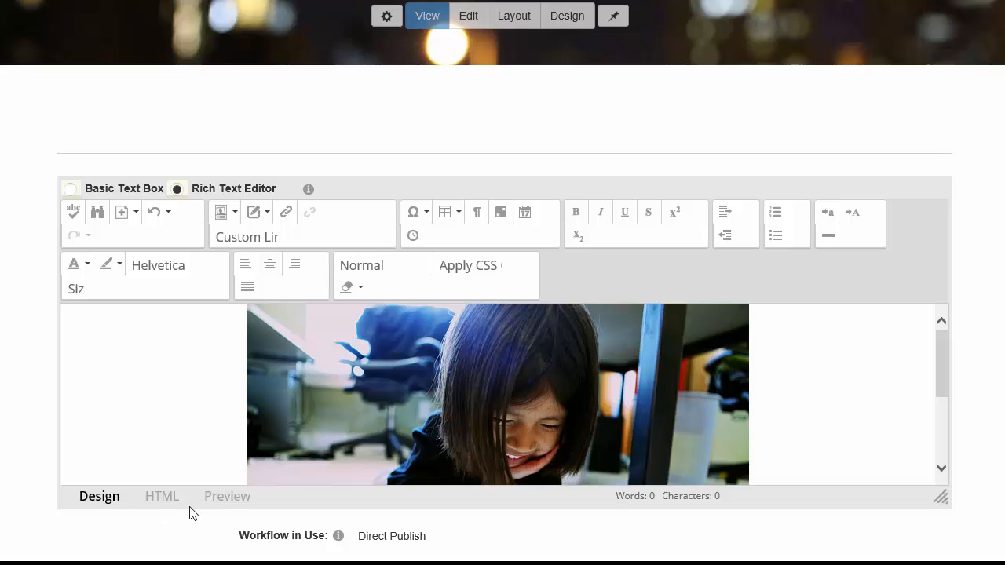
Step: In the HTML source, give the image tag width="100%" and style="border: 4px solid #222; border-radius: 7px;"
click(162, 496)
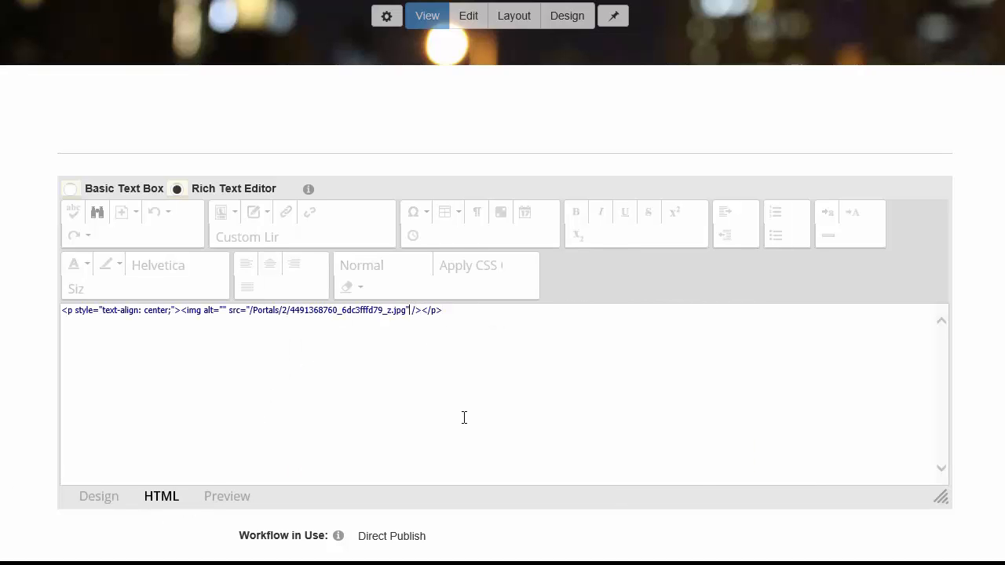
text(width="100%" style="")
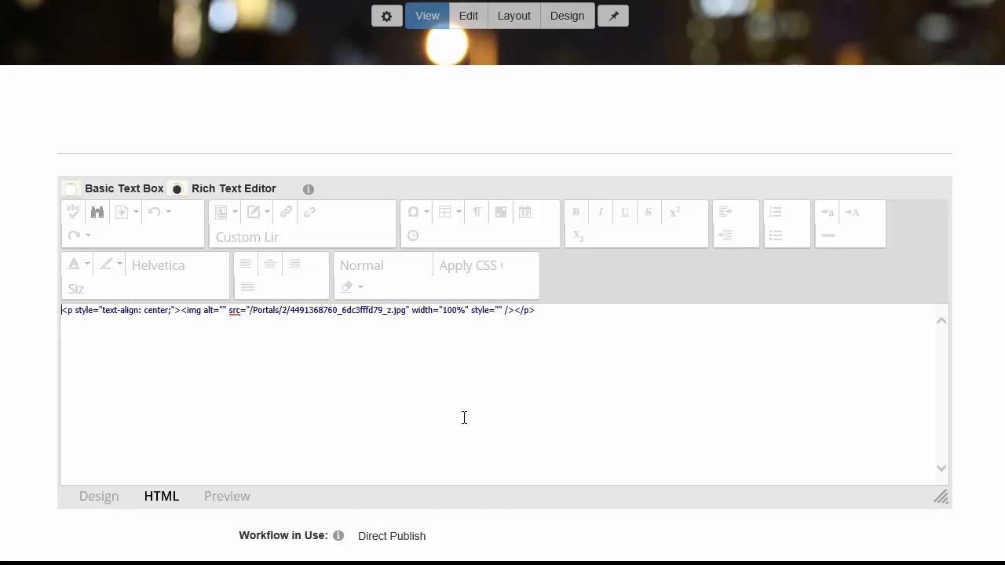
key(Left)
key(Left)
key(Left)
key(Left)
key(Left)
key(Left)
text(border: 4px solid #222)
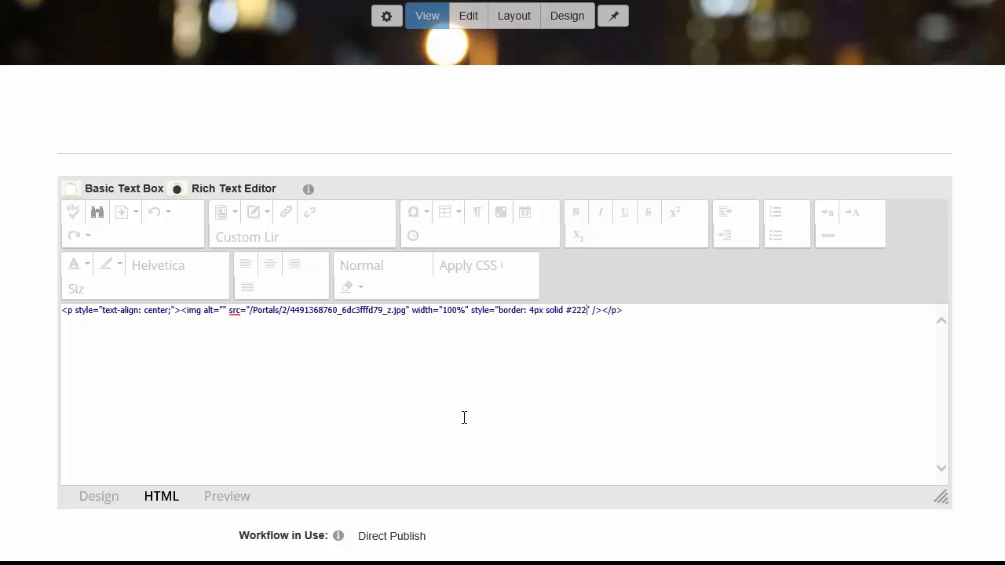
text(; border-radius: 7px;)
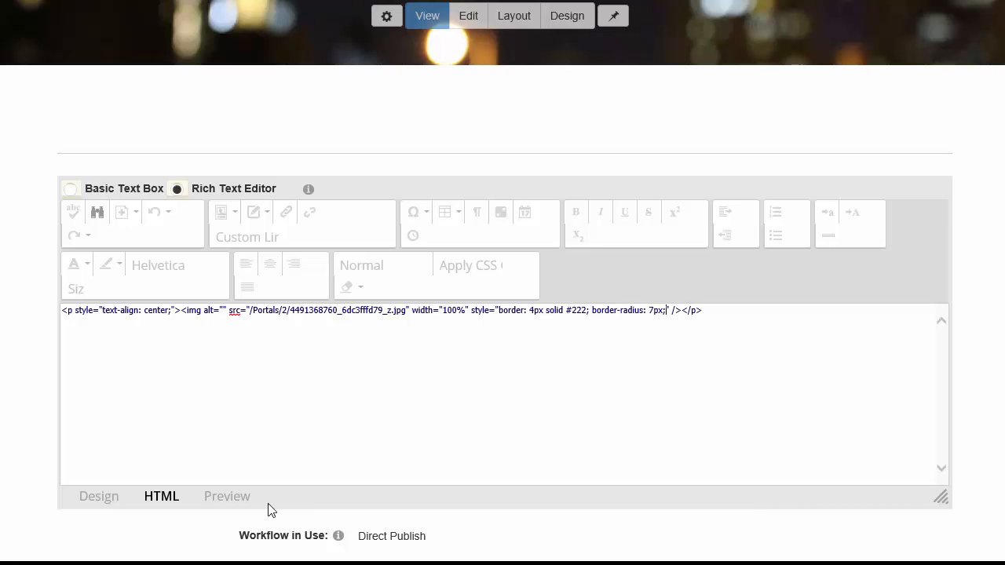
Step: Check the bordered image in the editor's design view and save the HTML module
click(100, 497)
scroll(644, 435, down, 5)
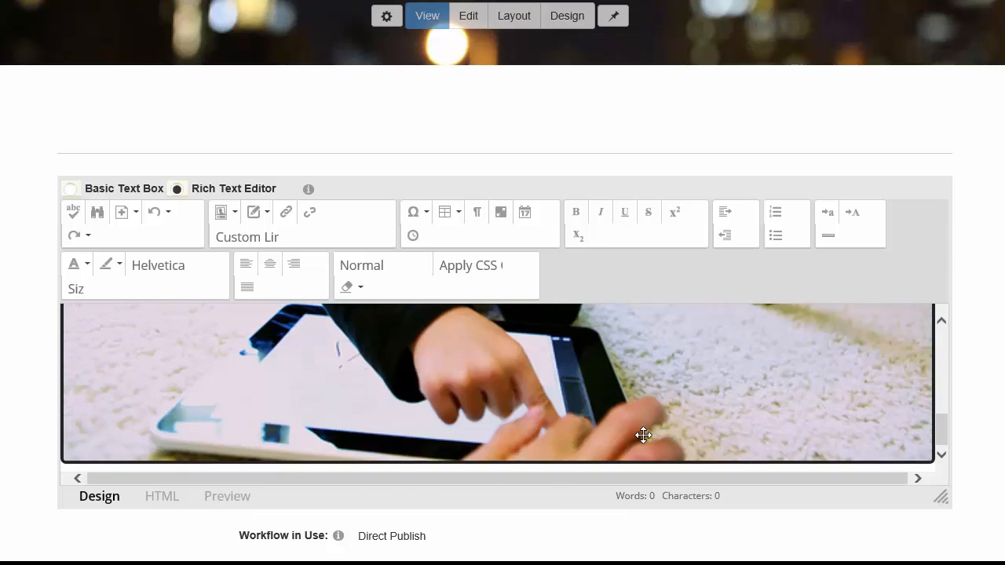
scroll(534, 435, up, 5)
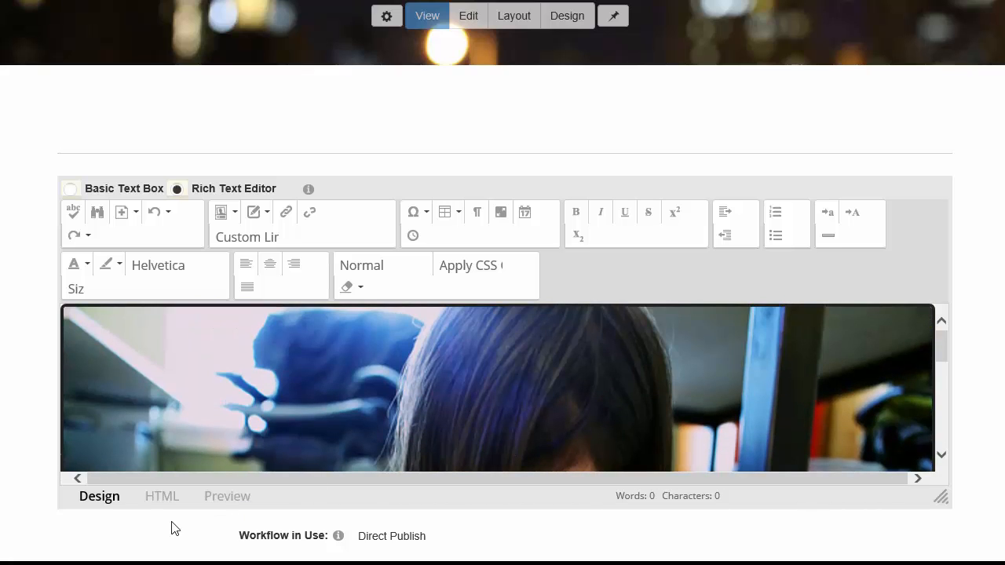
scroll(126, 471, down, 1)
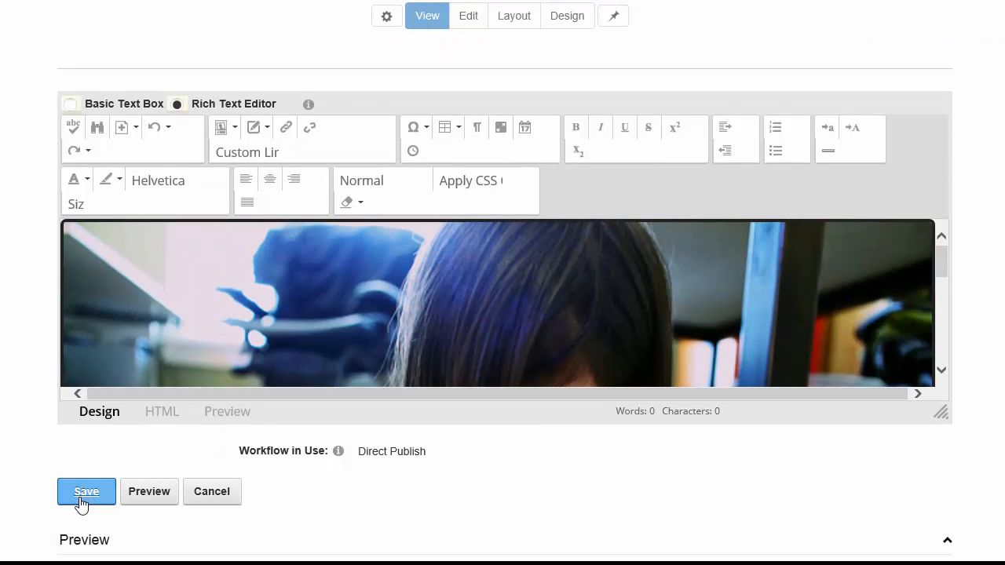
click(81, 500)
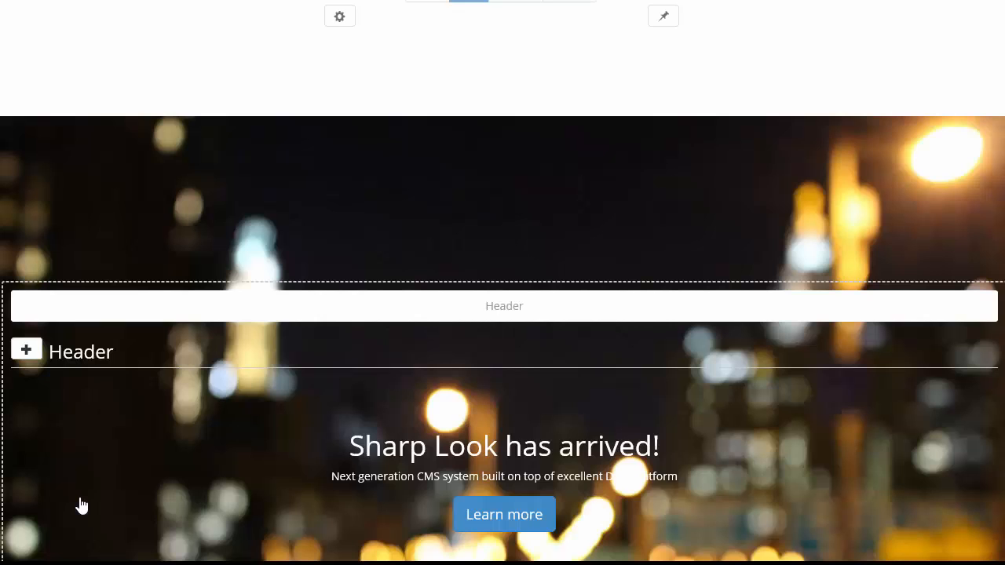
Step: Check the image in the HighlightsPaneRight pane and switch the page to View mode
scroll(607, 381, down, 10)
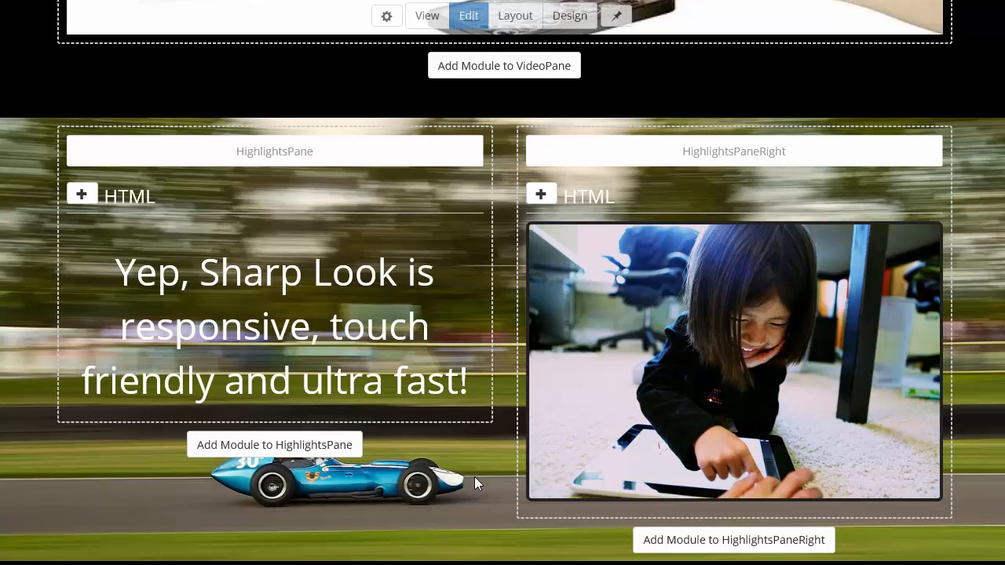
scroll(299, 485, up, 10)
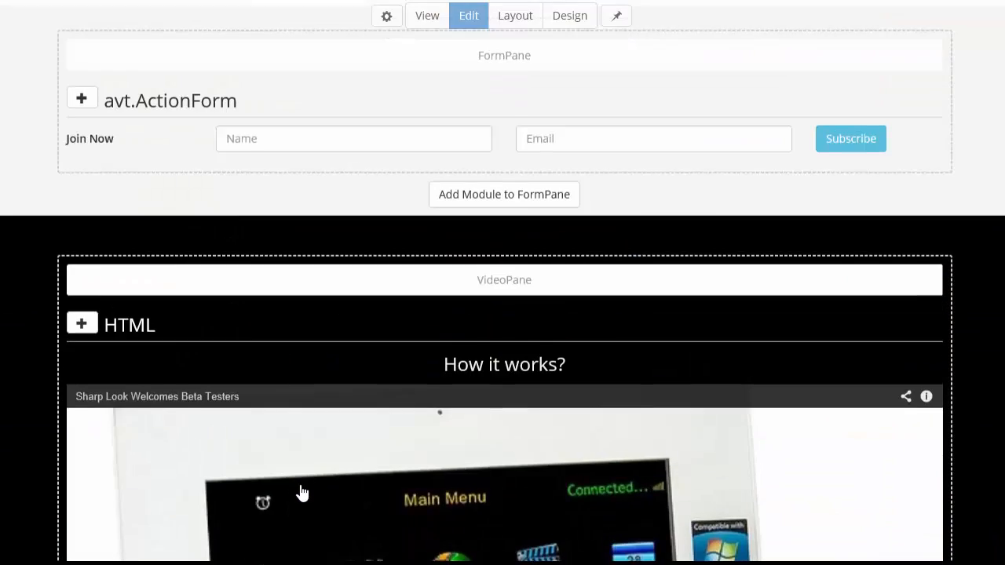
scroll(318, 472, up, 10)
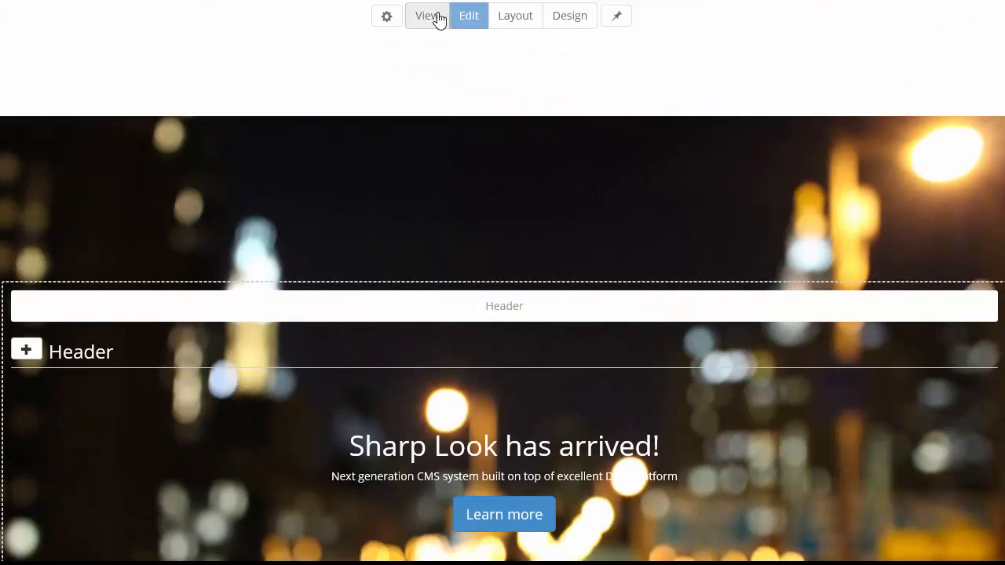
click(435, 16)
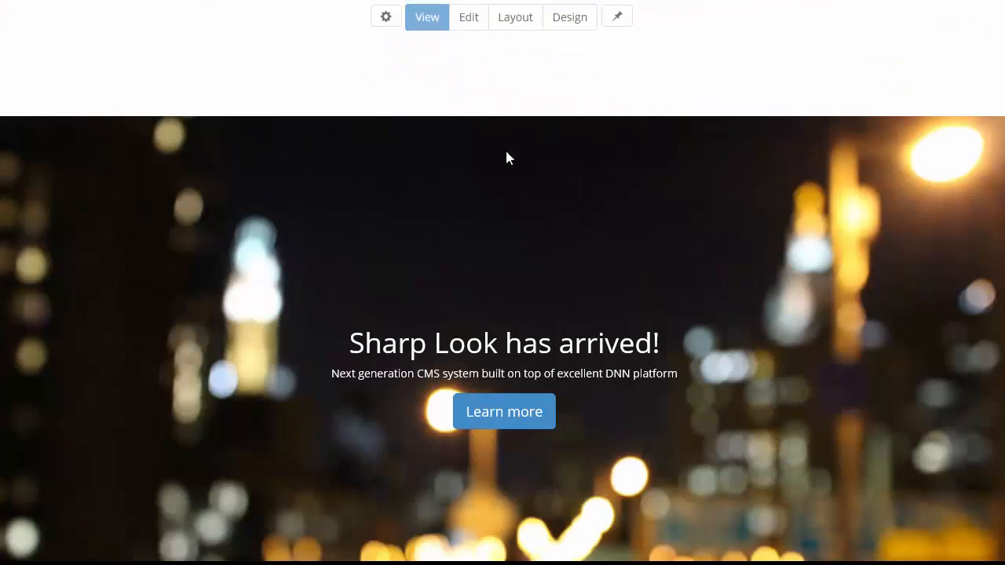
Step: Review the landing page in View mode, from the header banner through the form and video to the highlights row
scroll(868, 262, down, 10)
scroll(844, 289, down, 2)
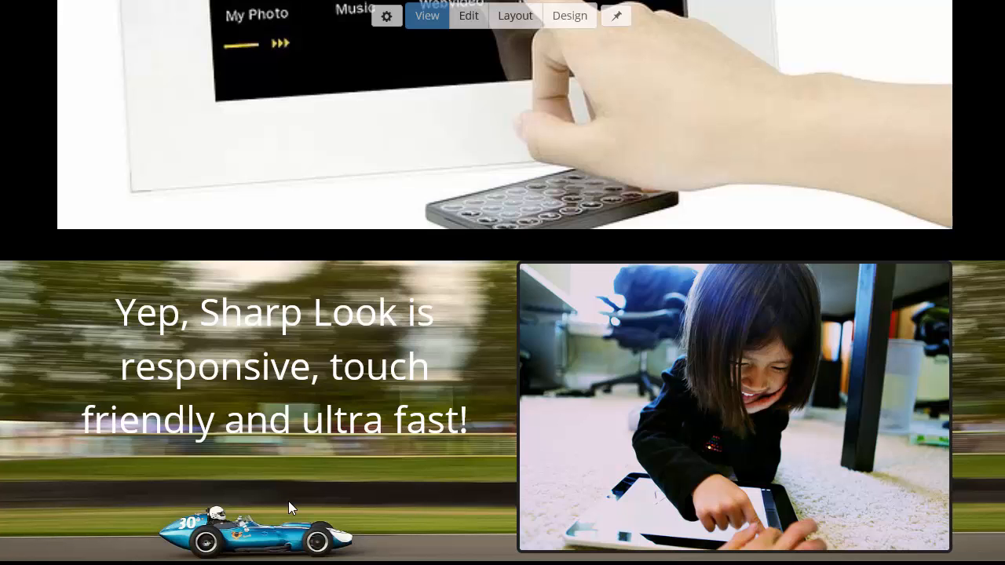
scroll(291, 505, up, 15)
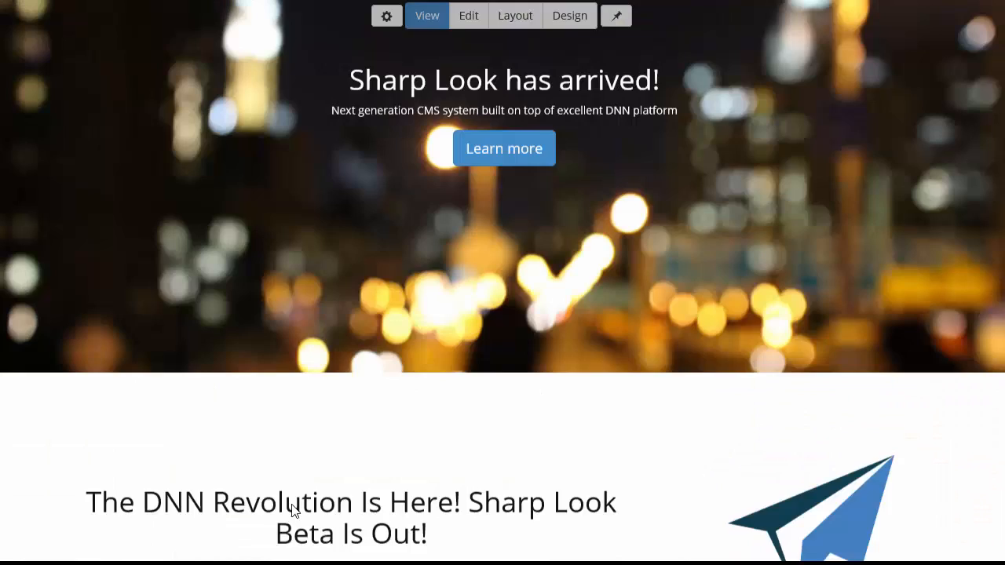
scroll(316, 510, down, 3)
scroll(315, 516, down, 12)
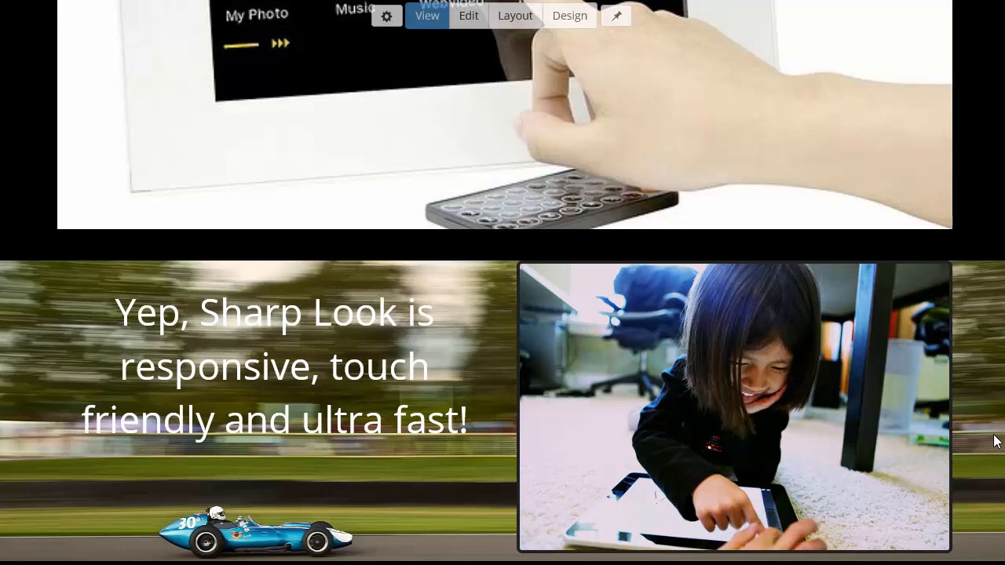
scroll(993, 441, up, 15)
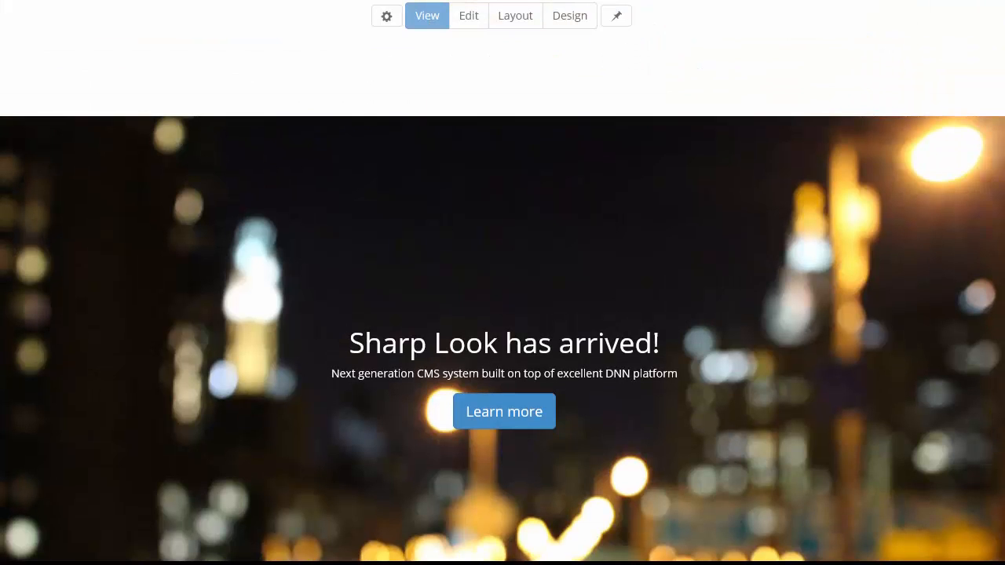
scroll(503, 314, down, 2)
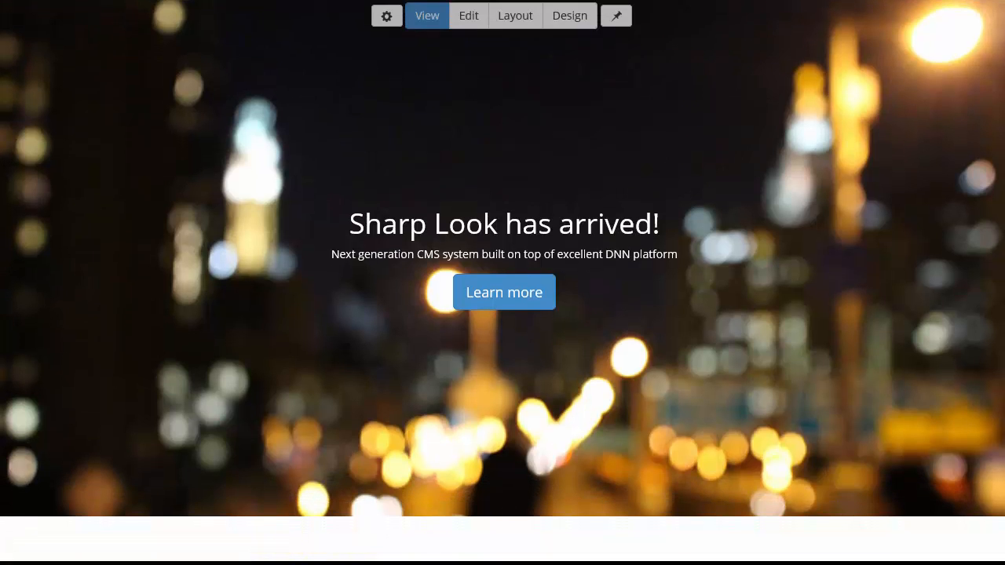
scroll(503, 314, down, 6)
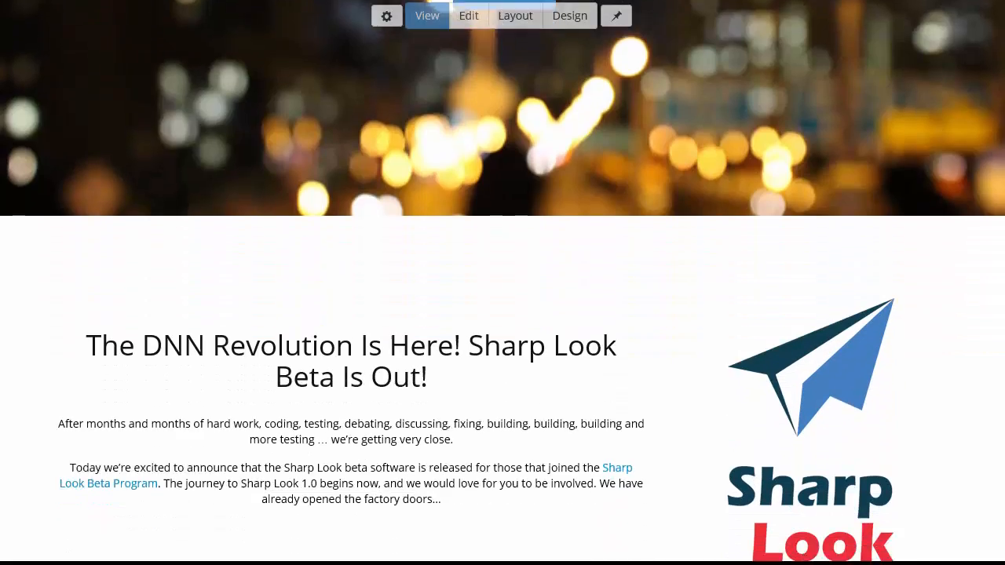
scroll(503, 314, down, 10)
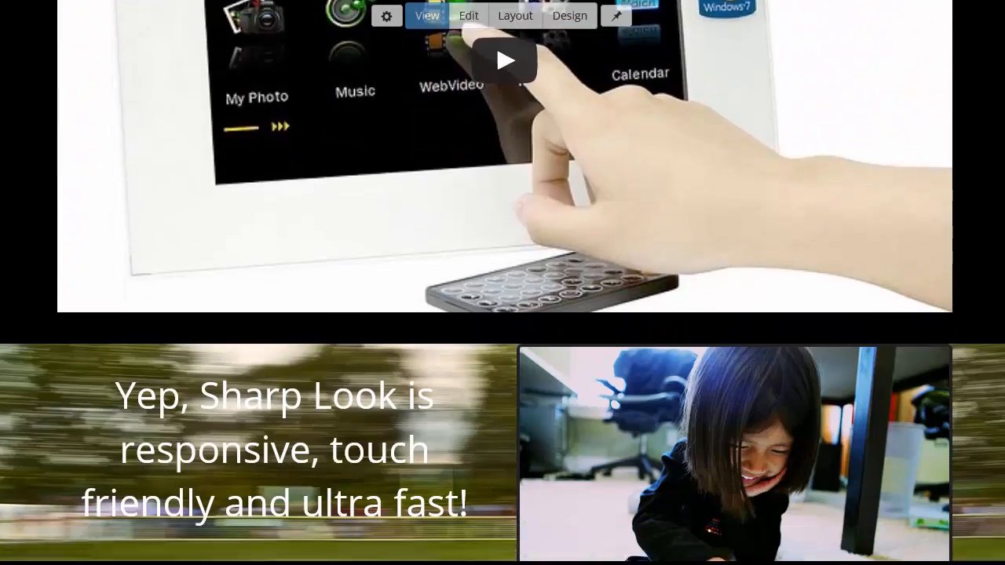
scroll(503, 314, up, 20)
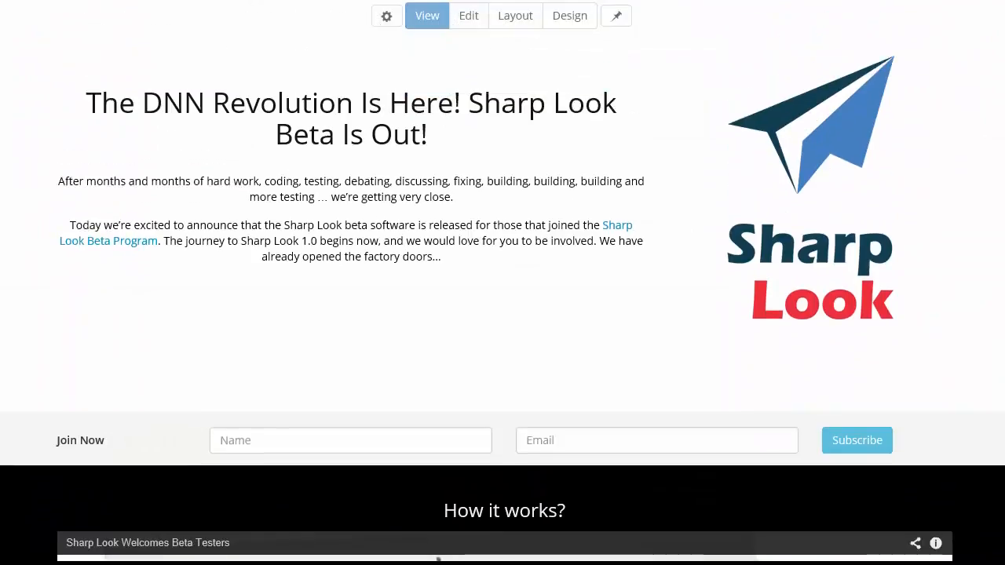
scroll(502, 314, down, 2)
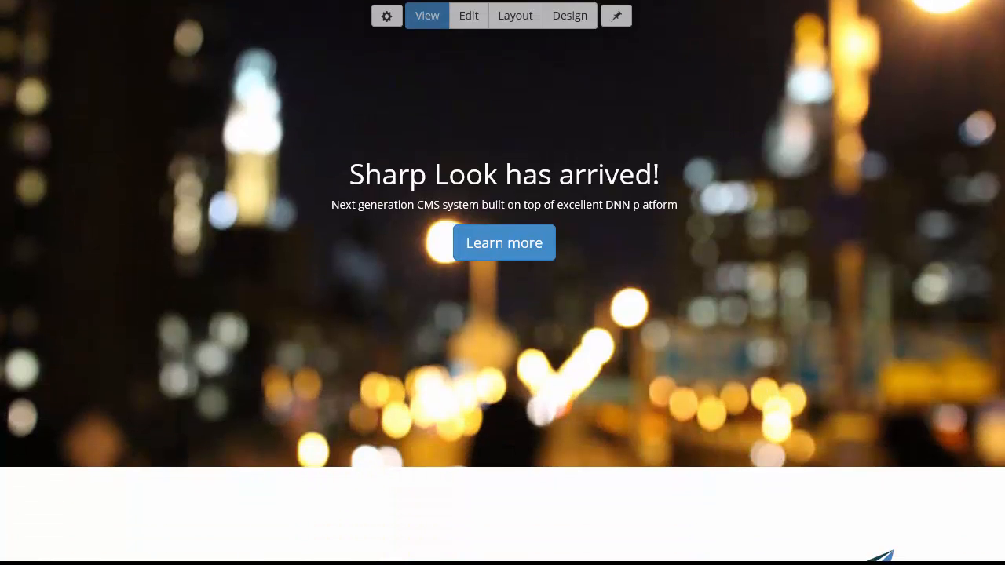
scroll(502, 315, up, 1)
scroll(503, 314, down, 1)
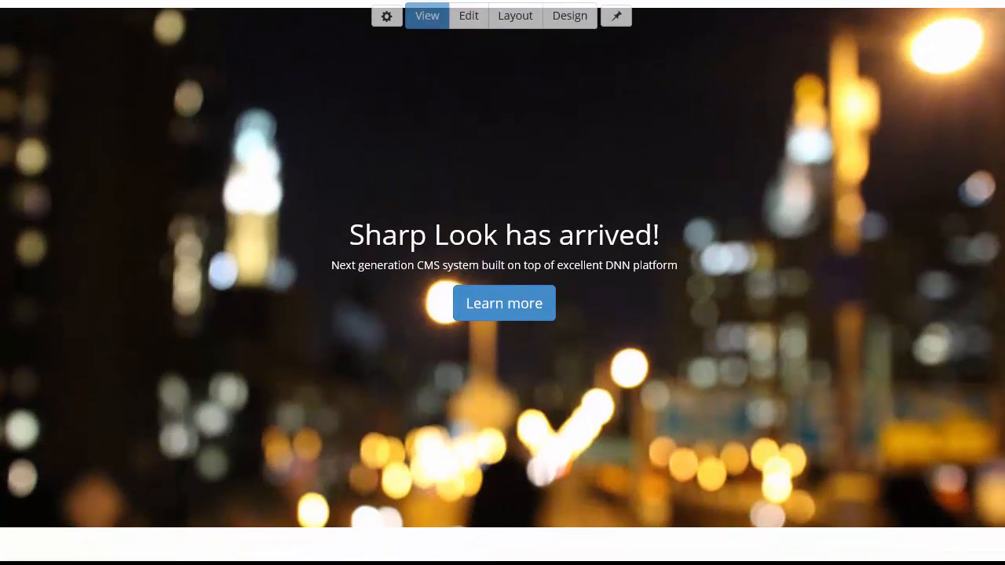
scroll(502, 314, up, 1)
scroll(533, 542, up, 1)
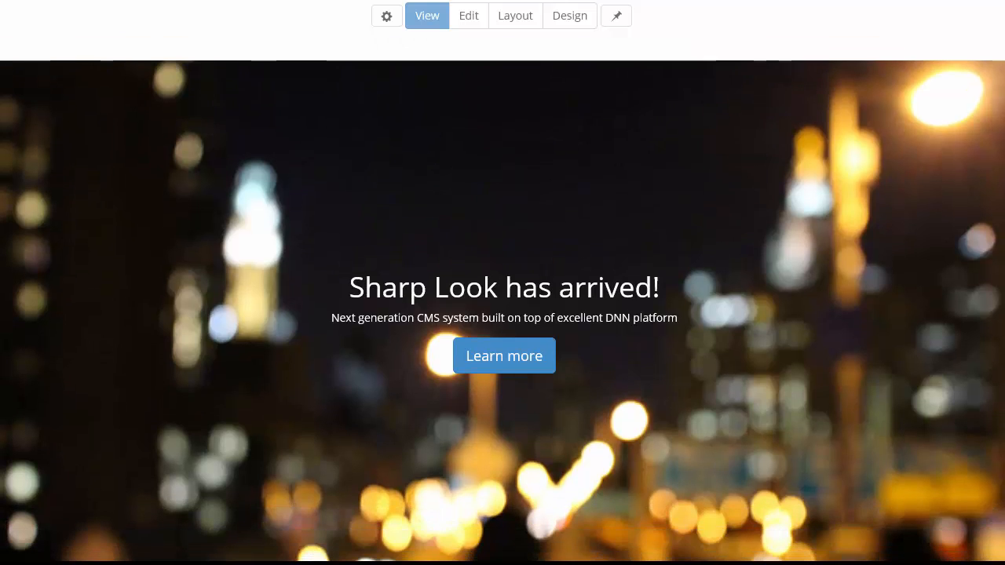
scroll(533, 542, down, 1)
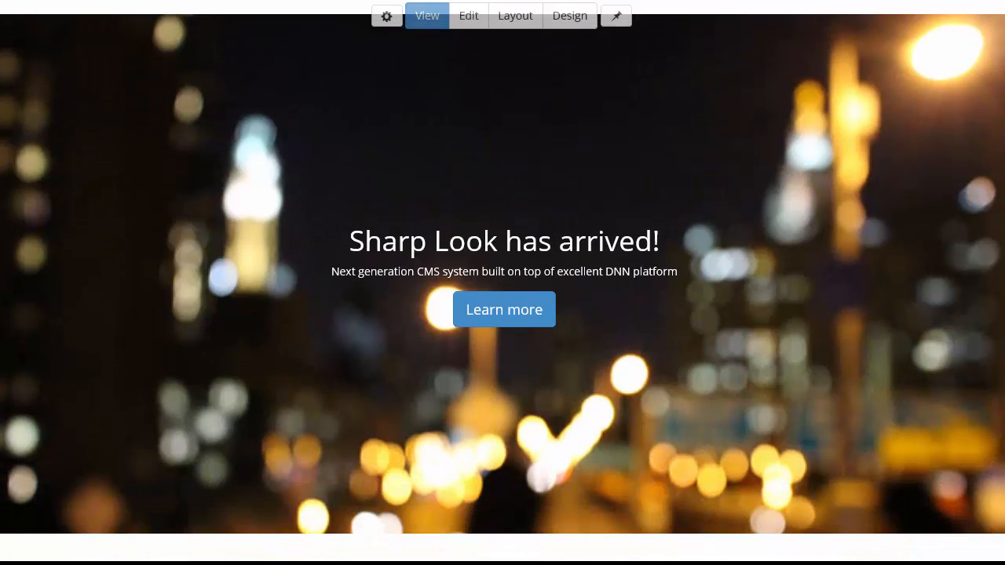
mouse_move(653, 561)
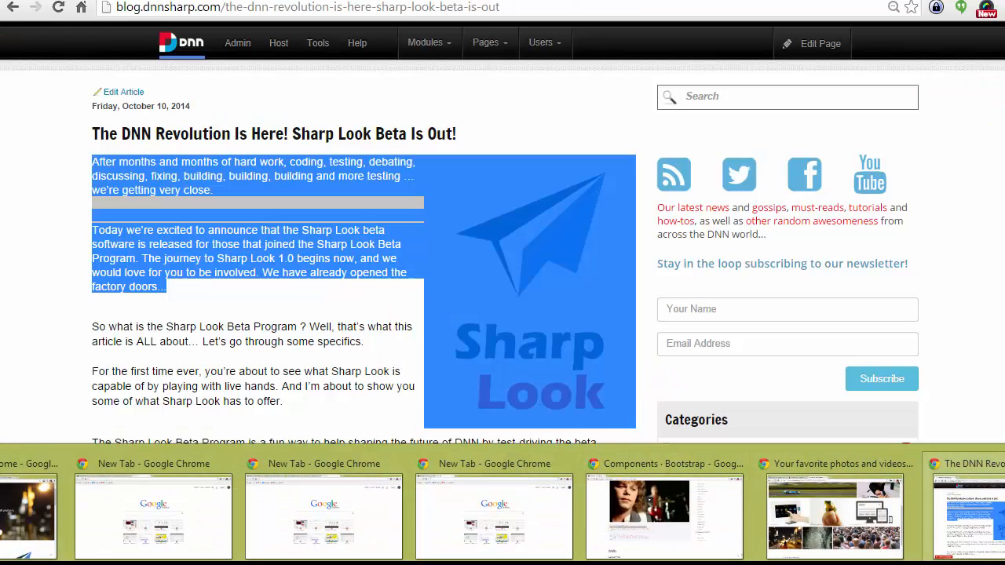
Step: Switch to the DNN Sharp blog in Chrome and look through the Sharp Look beta article
click(969, 516)
click(367, 311)
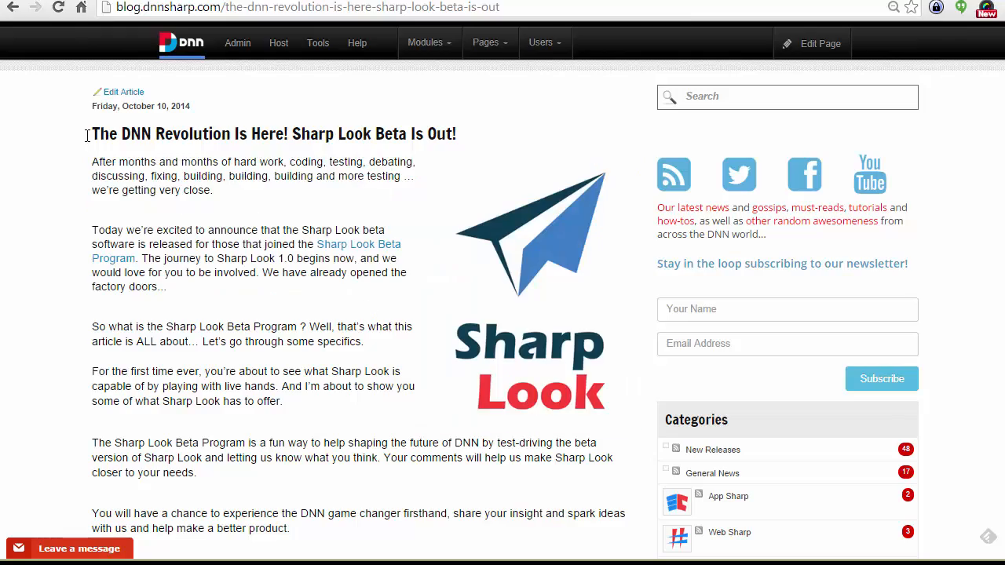
drag(89, 136, 207, 305)
scroll(209, 307, down, 15)
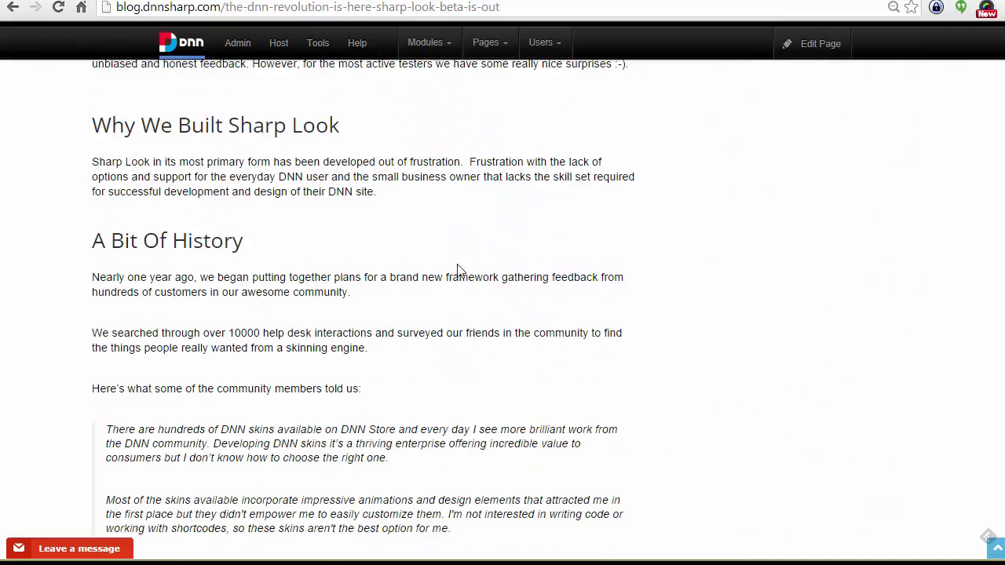
scroll(455, 283, down, 5)
scroll(447, 294, up, 20)
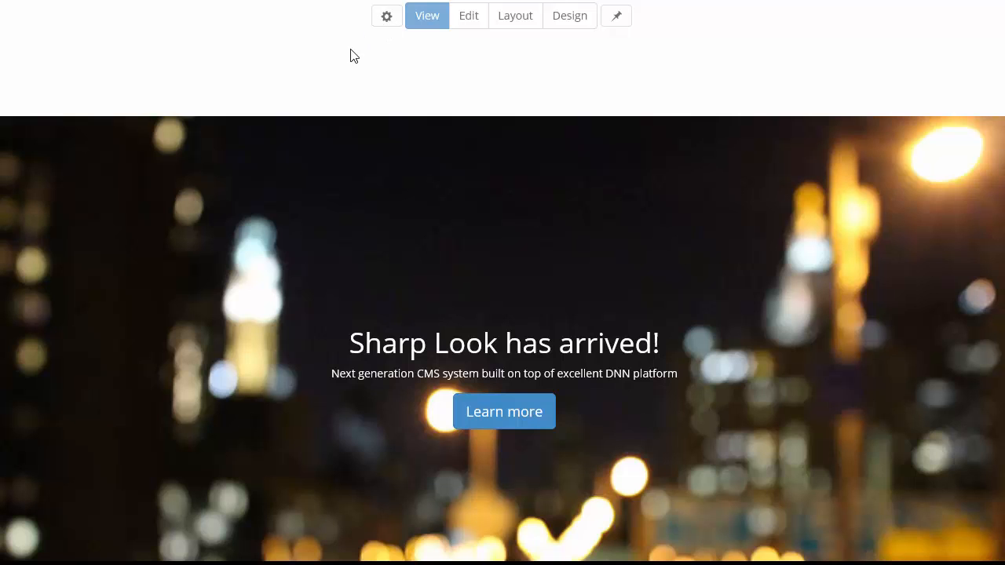
Step: Create a public page named Beta, included in the menu, after the current page with the Host: SharpLook layout template
scroll(502, 315, down, 2)
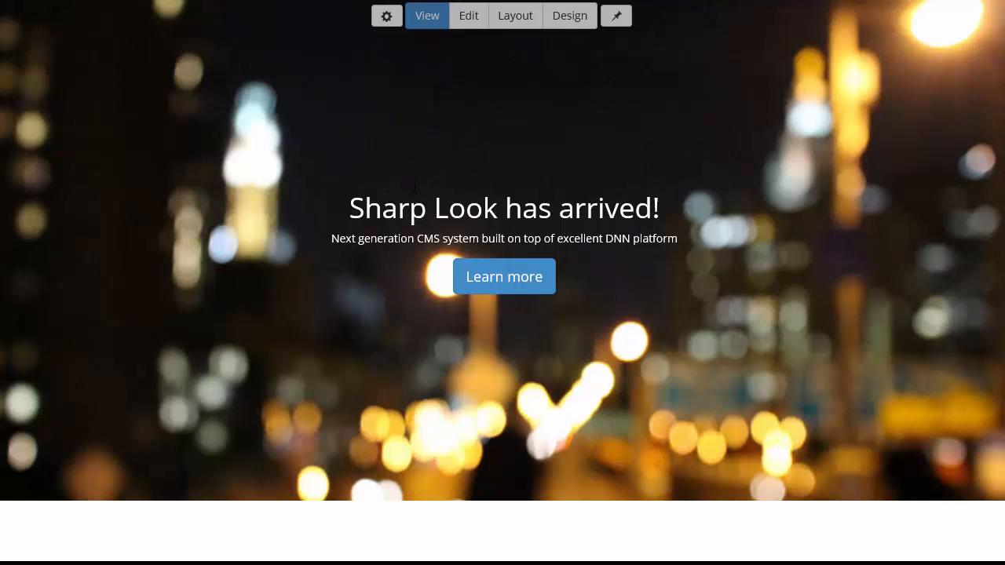
click(383, 21)
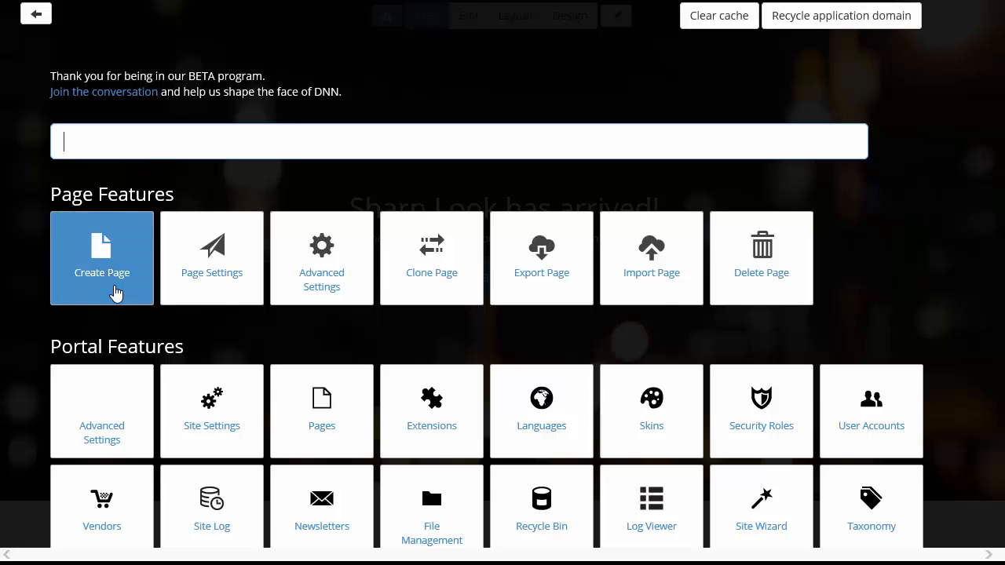
click(116, 293)
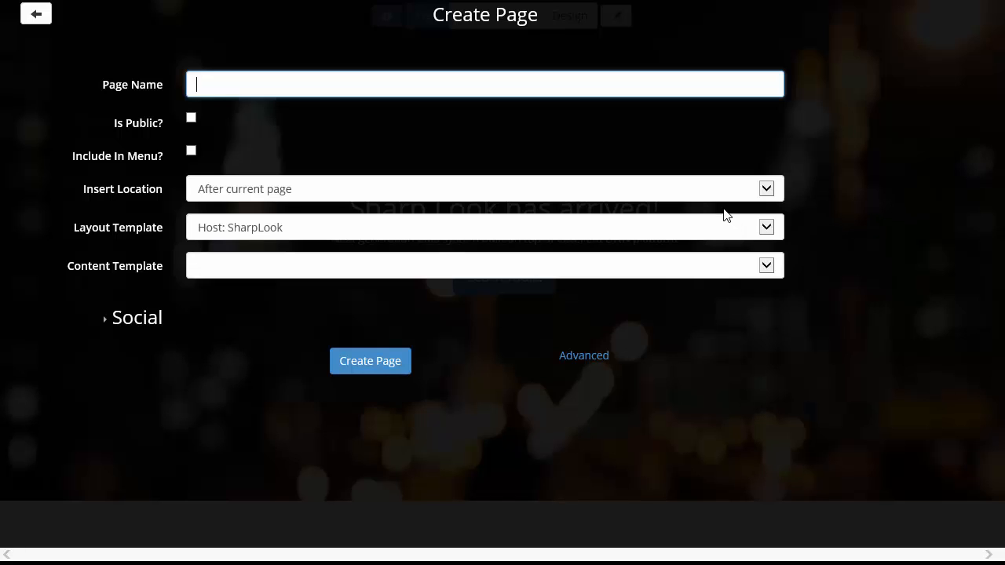
click(191, 118)
click(192, 152)
click(241, 75)
text(Bt)
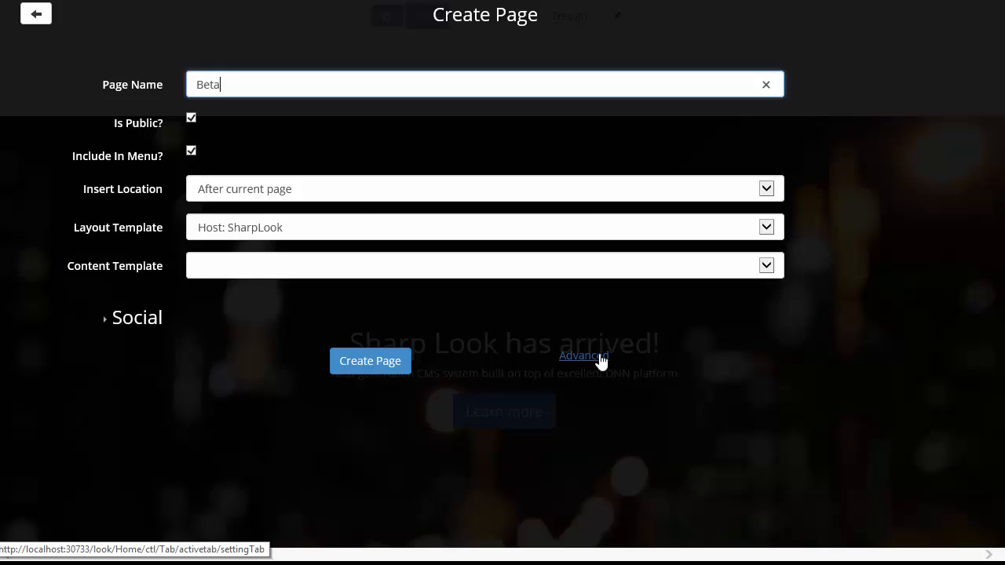
click(361, 363)
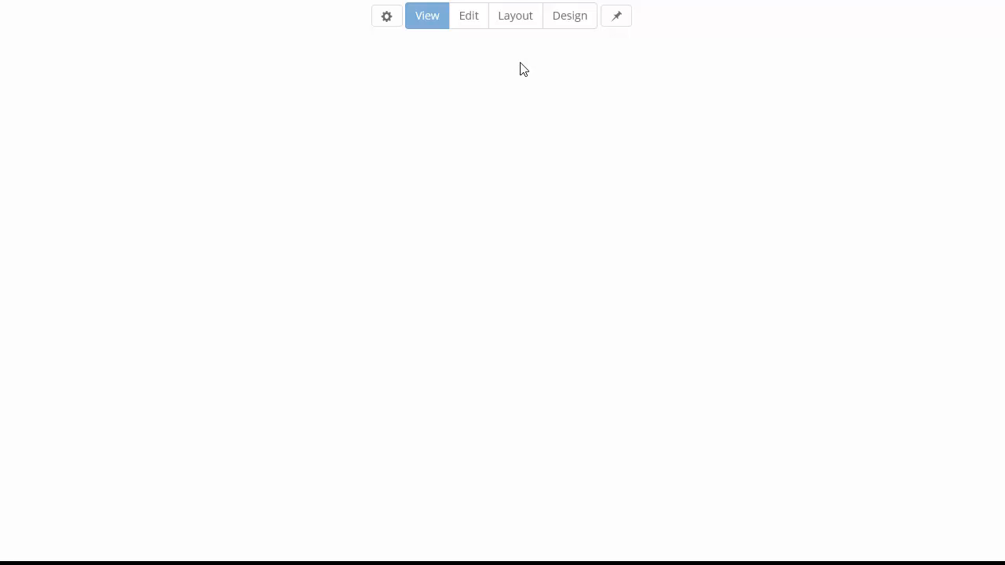
Step: Enable the menu, search, social, registration controls and language selector in the Beta page's header, and save the layout
click(520, 19)
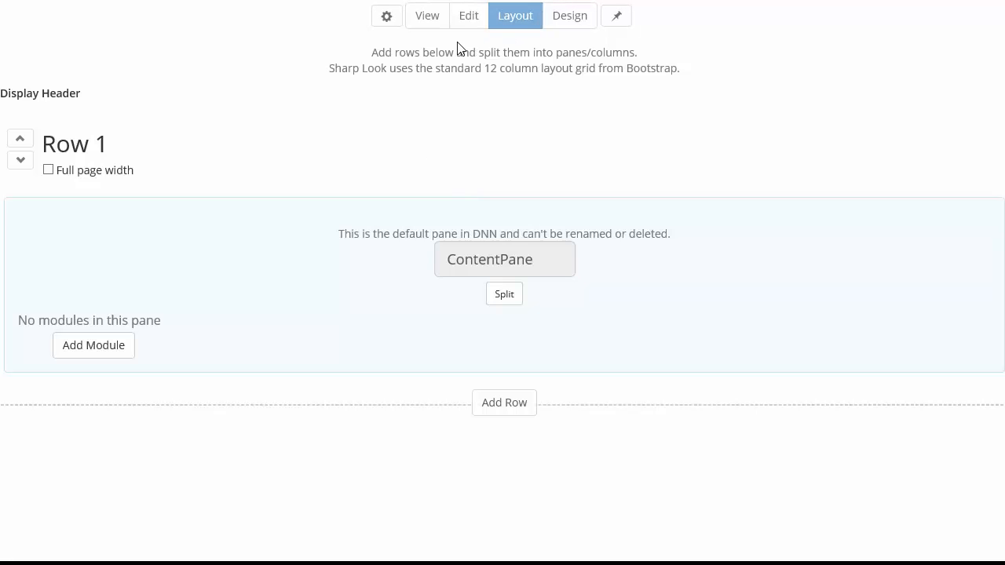
click(83, 93)
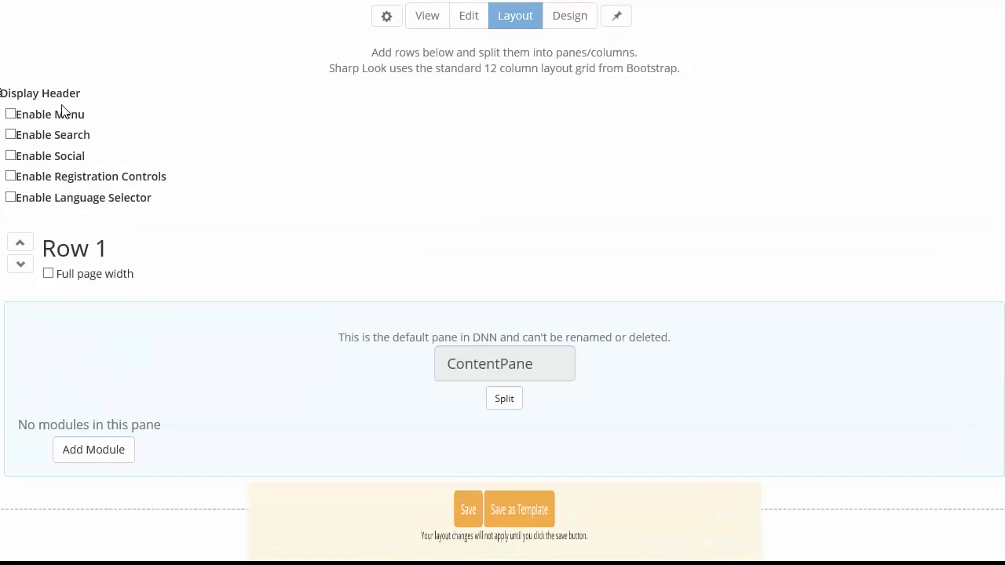
click(63, 114)
click(45, 134)
click(39, 157)
click(39, 177)
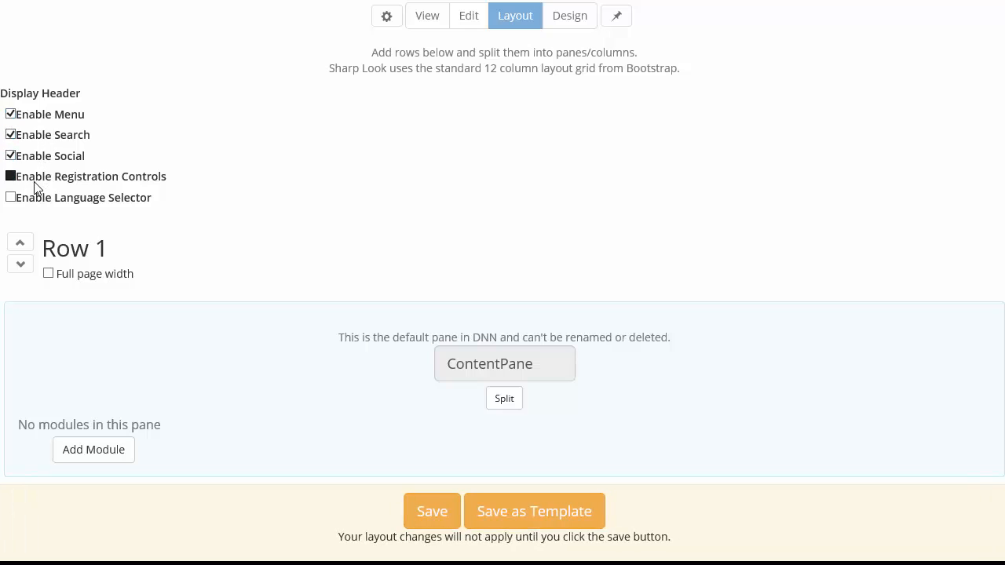
click(39, 199)
scroll(168, 285, down, 1)
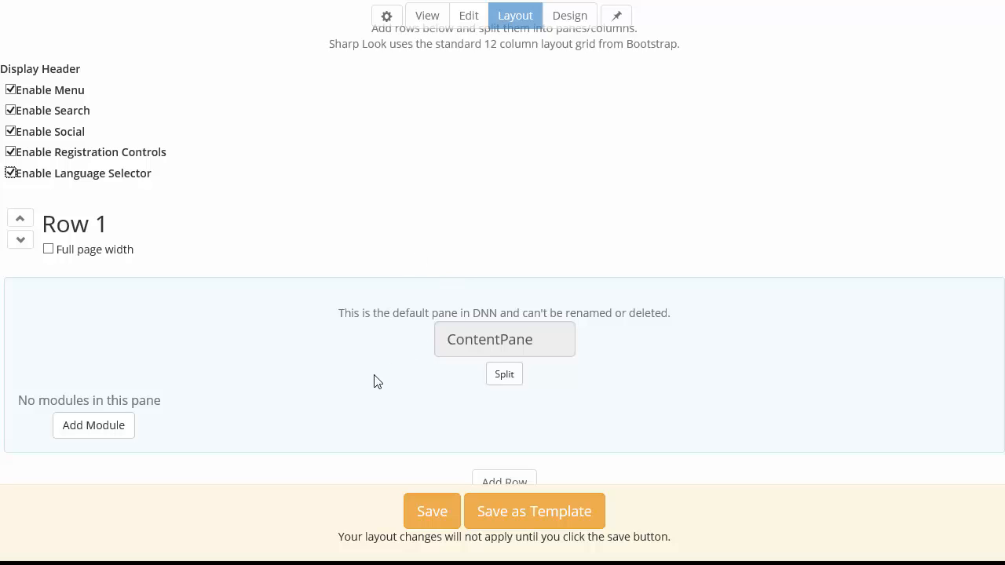
click(406, 512)
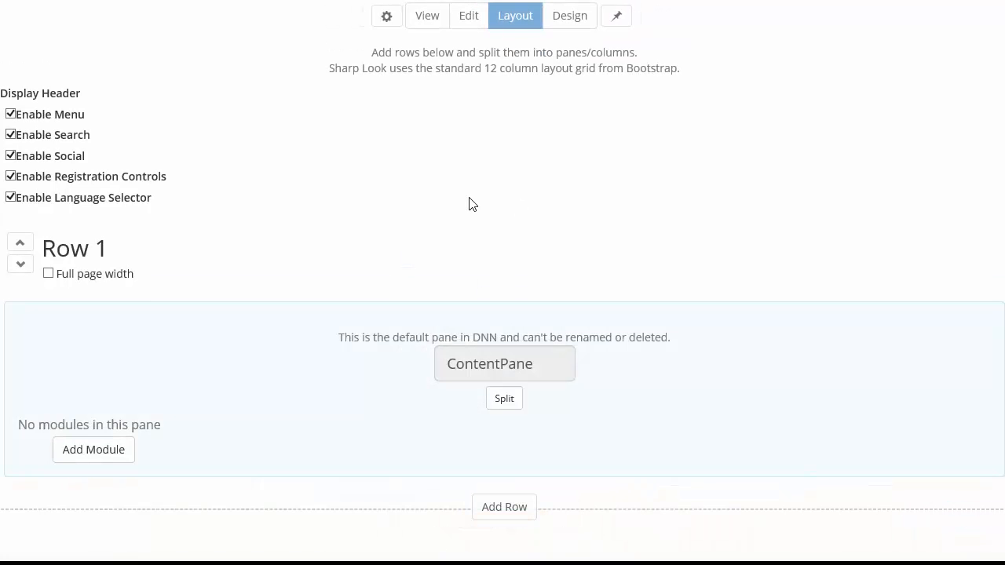
Step: Check the Beta page in Edit mode at a narrower browser width and return to the home page through the header logo
click(462, 24)
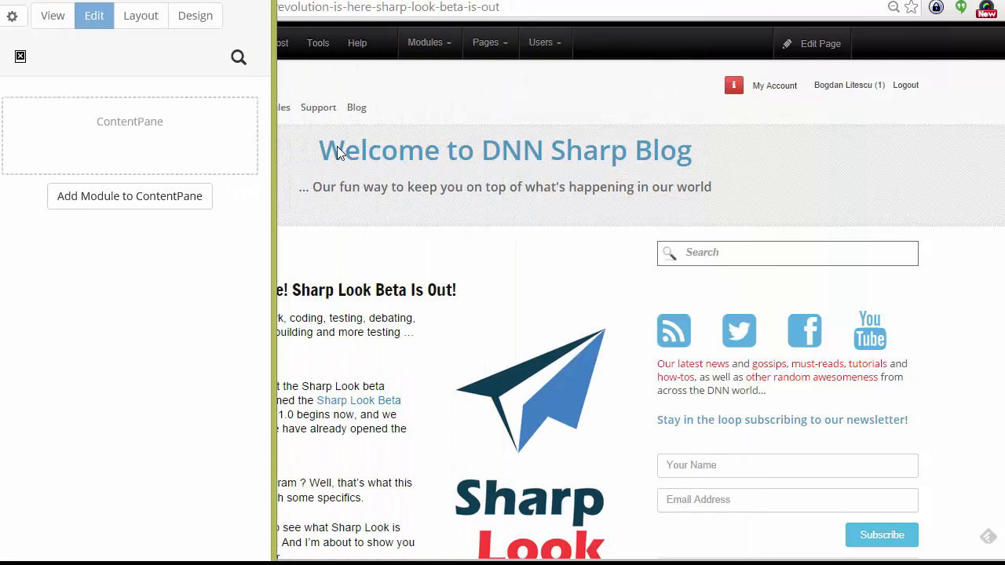
drag(337, 152, 440, 196)
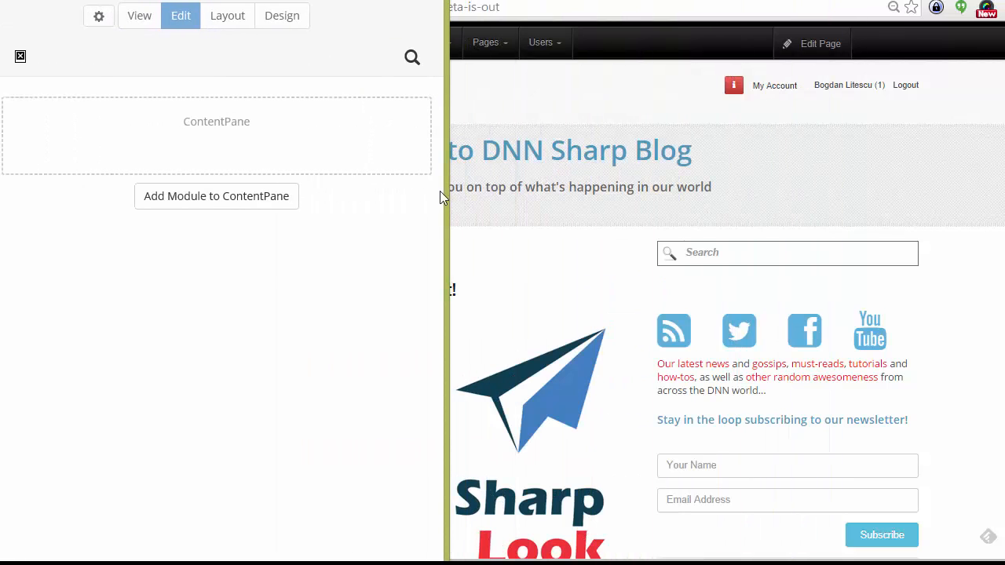
click(22, 58)
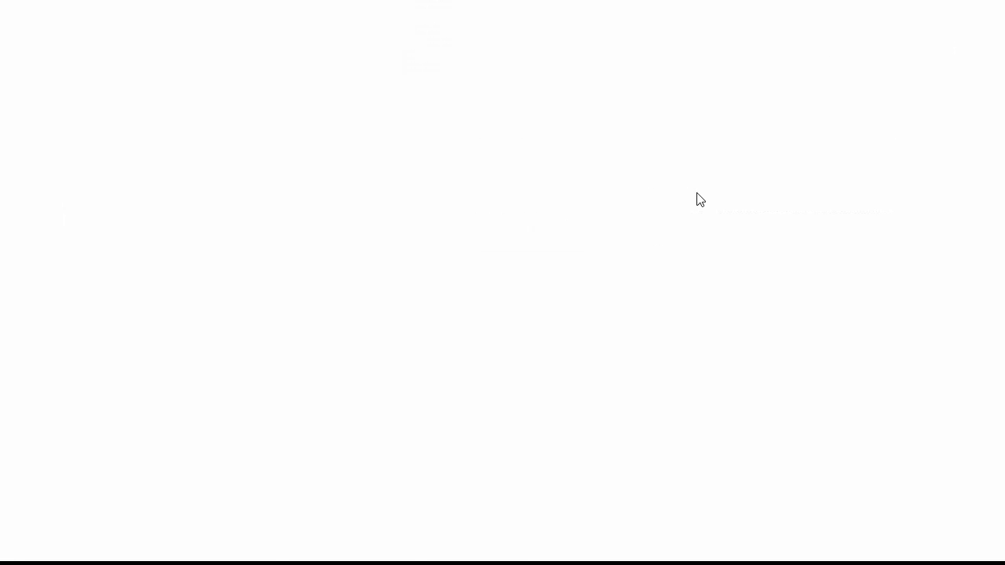
Step: Look over the landing page's panes in Edit mode, narrow the browser window, and switch the page to View mode
scroll(817, 185, down, 15)
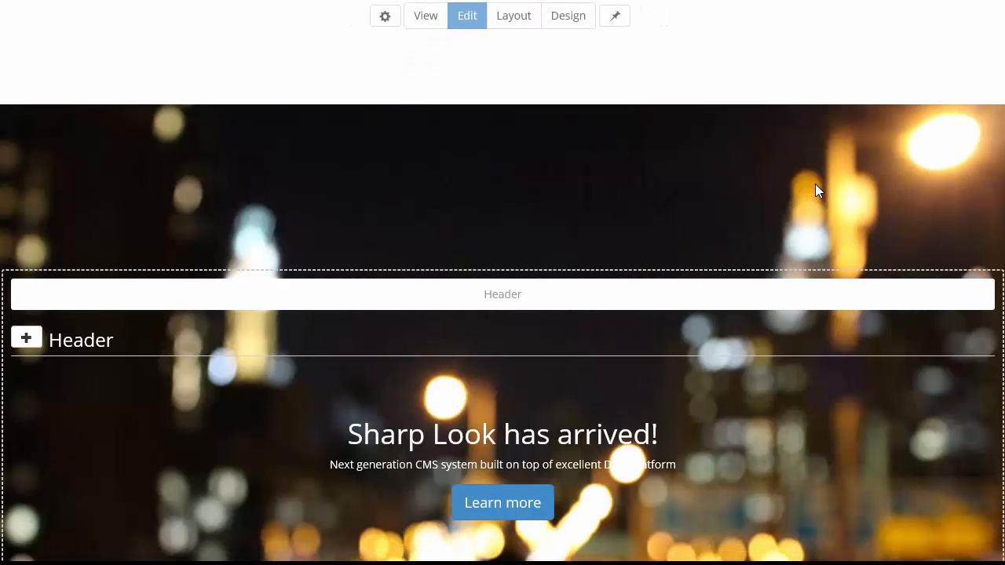
scroll(761, 102, down, 3)
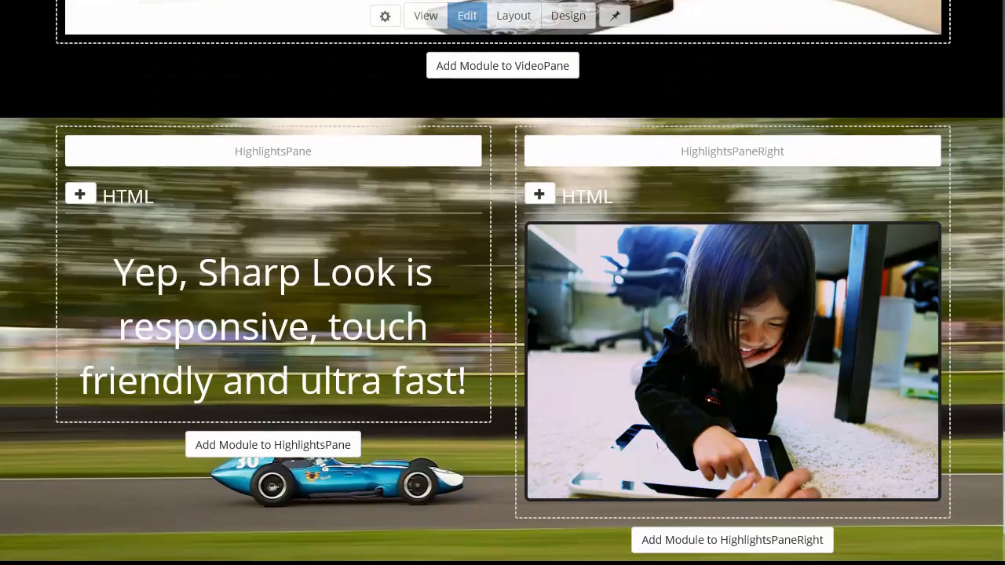
drag(1004, 181, 417, 210)
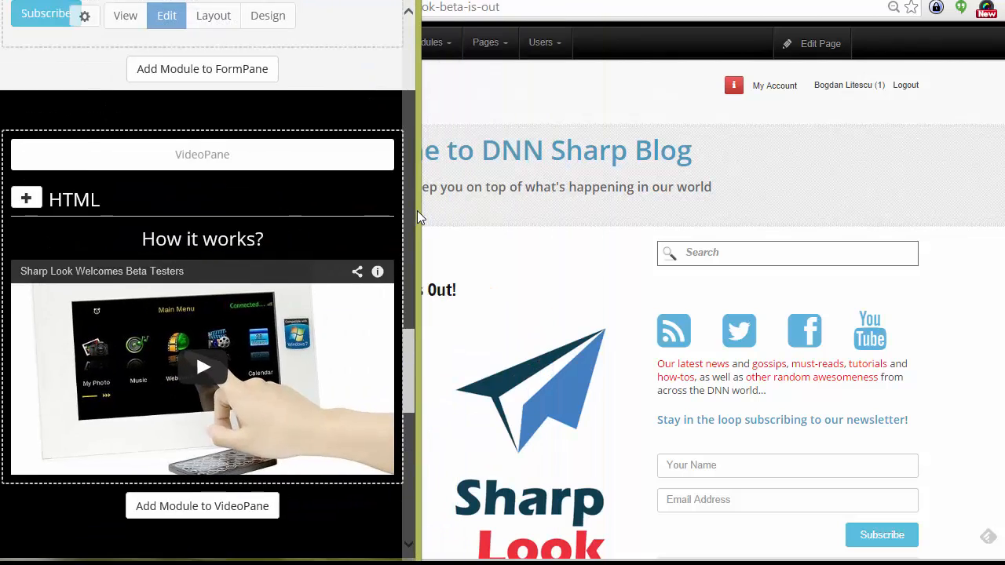
scroll(393, 236, up, 15)
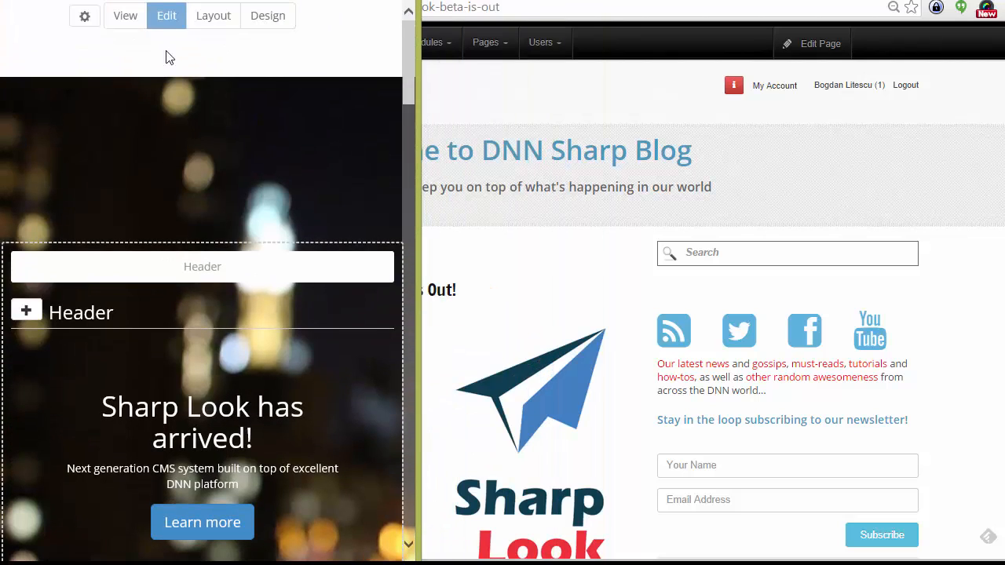
click(138, 22)
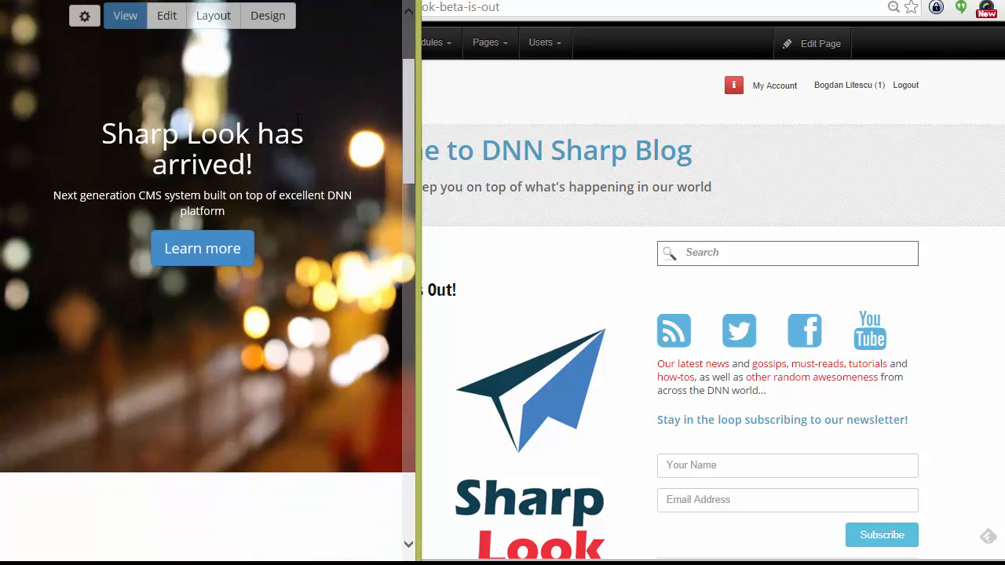
Step: Examine the landing page's responsive layout at narrow width, from the header banner down to the highlights row
scroll(297, 119, up, 1)
drag(410, 91, 403, 91)
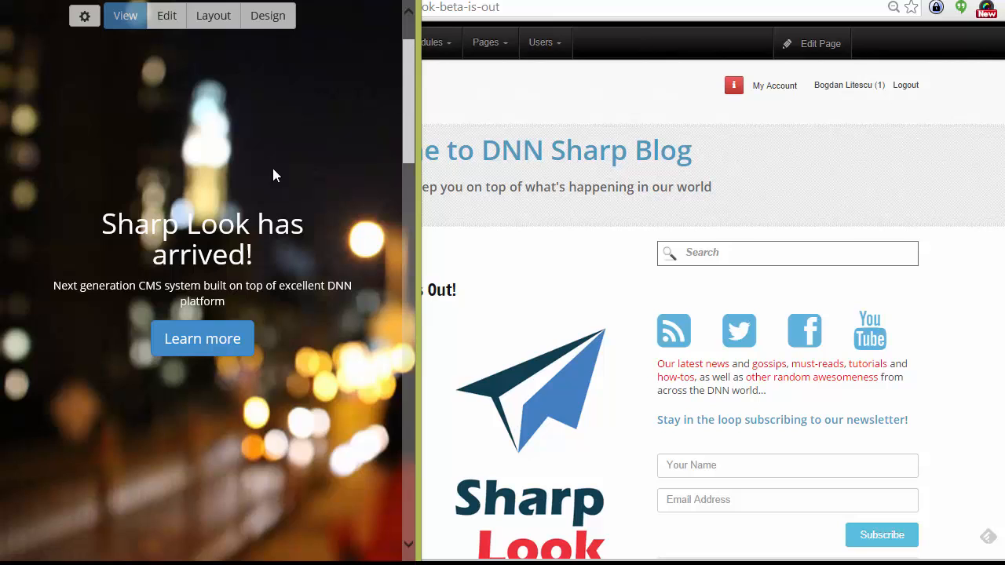
scroll(255, 241, down, 8)
scroll(256, 244, down, 1)
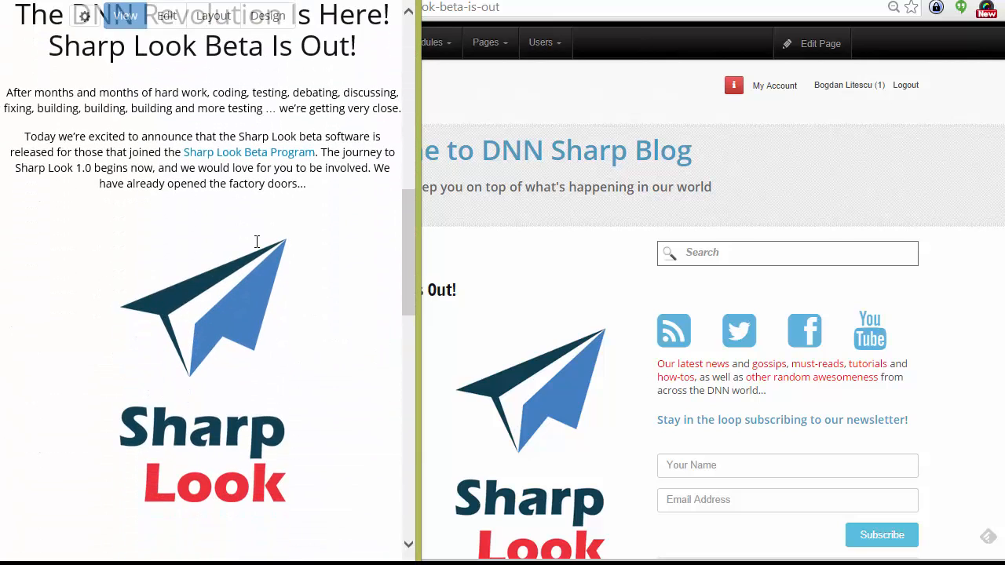
scroll(257, 243, down, 2)
scroll(267, 235, up, 10)
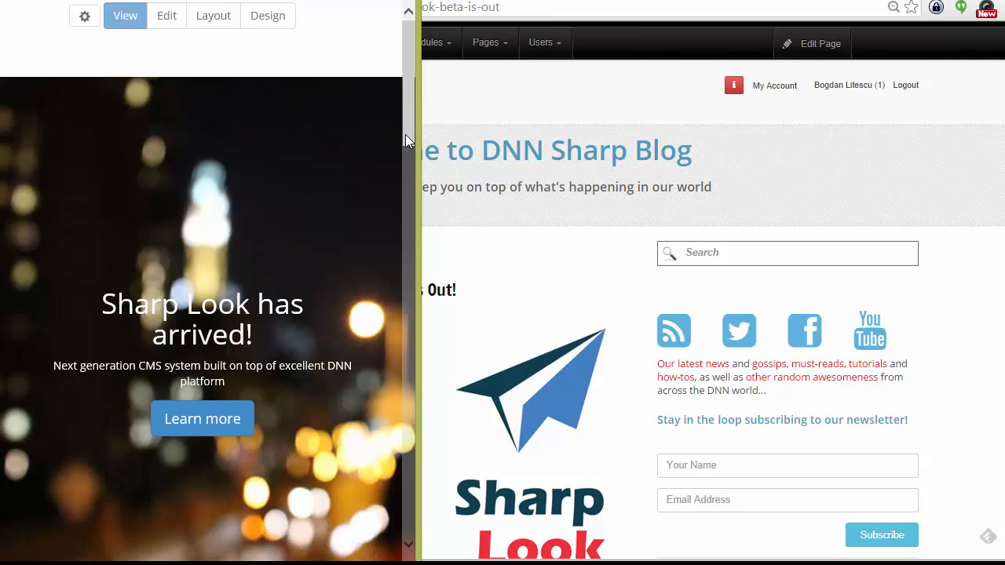
scroll(404, 151, down, 1)
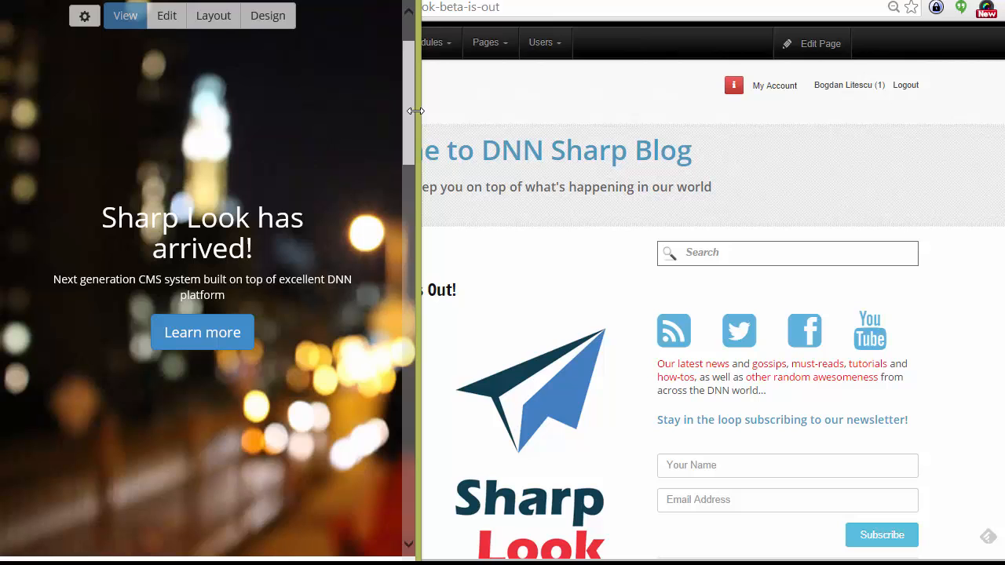
drag(411, 115, 370, 516)
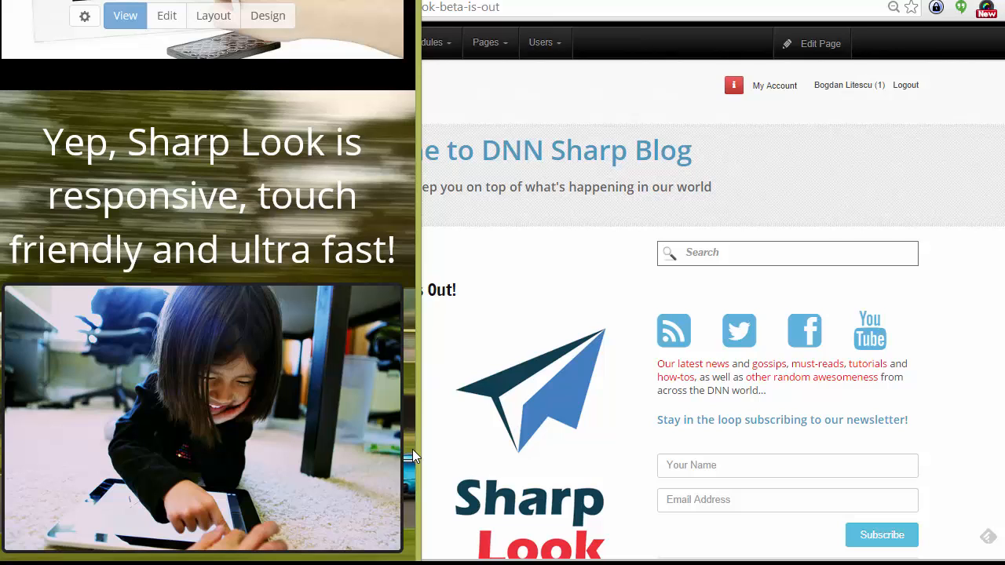
scroll(343, 179, up, 3)
scroll(342, 178, up, 5)
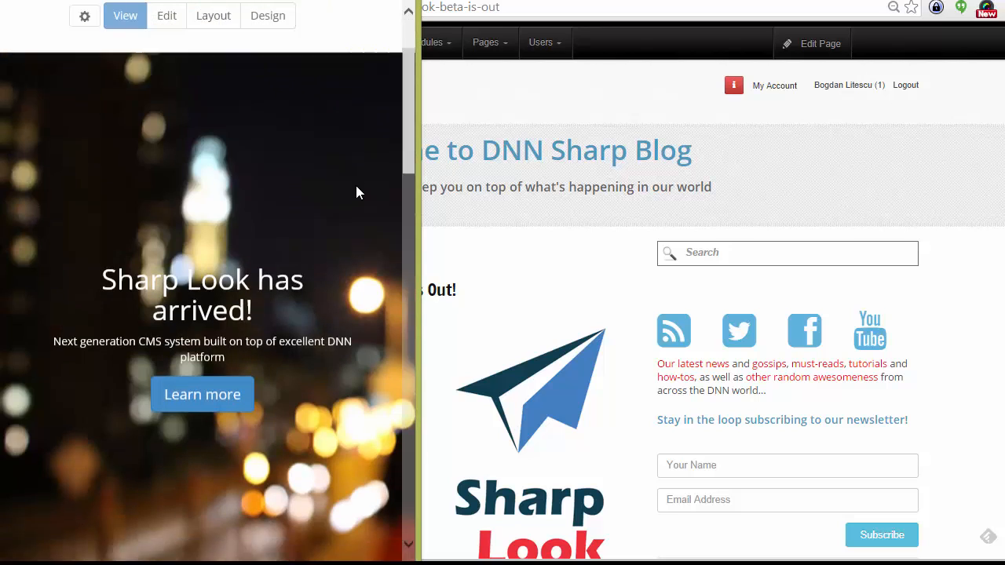
Step: Restore the browser window to full width in Edit mode and open the Beta page
click(167, 16)
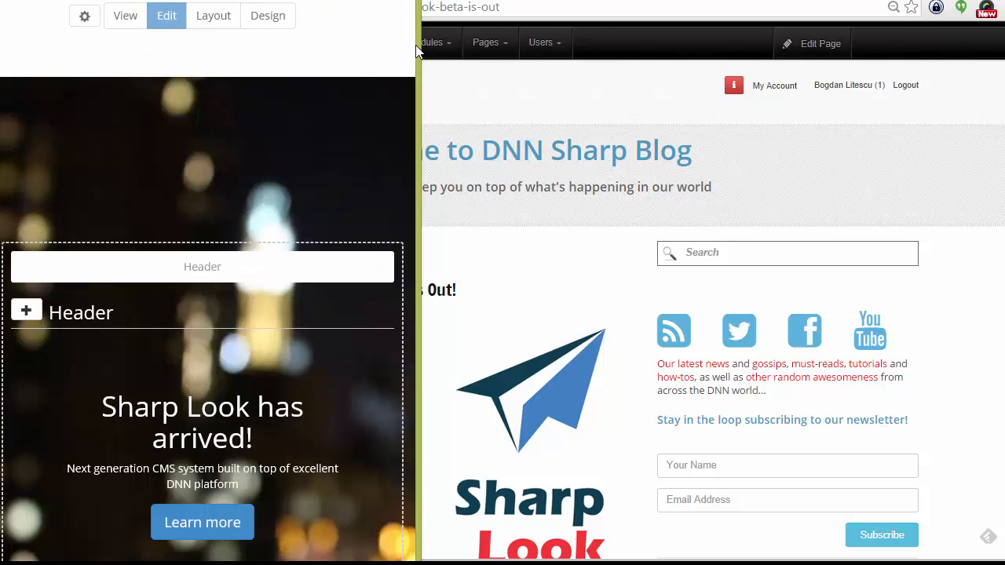
mouse_move(422, 42)
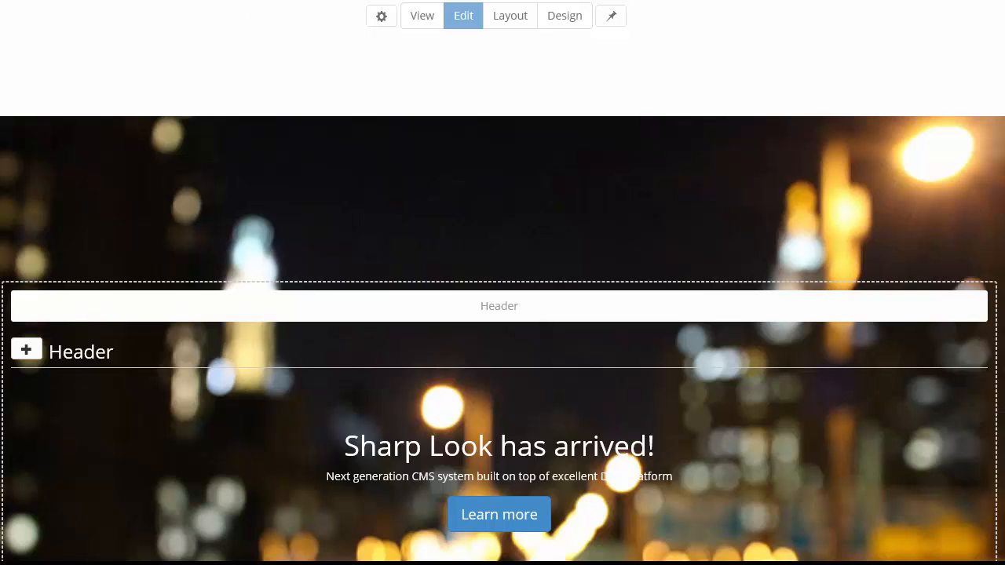
text(b)
key(Down)
key(Return)
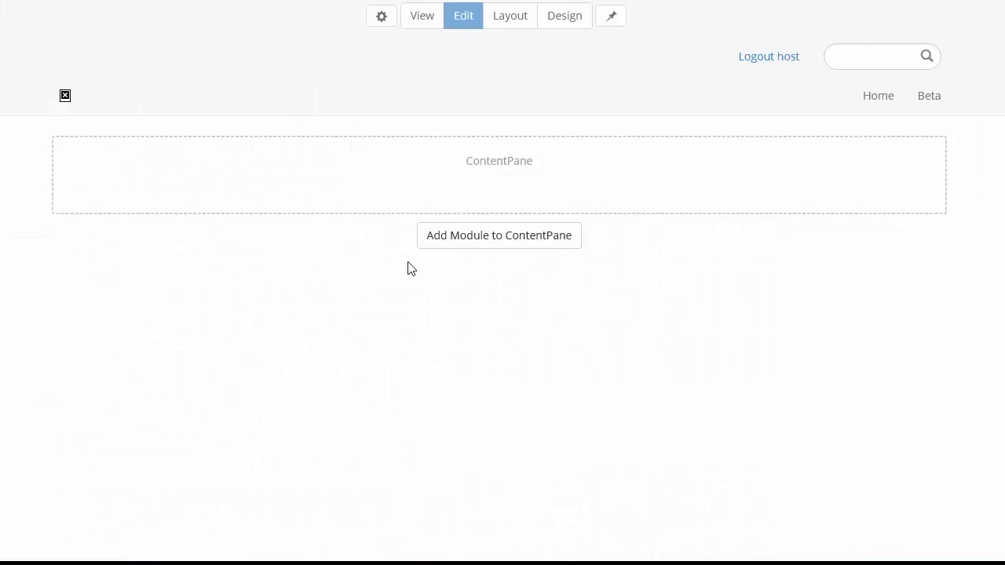
Step: Add an HTML module to the Beta page's ContentPane and open its content for editing
click(432, 245)
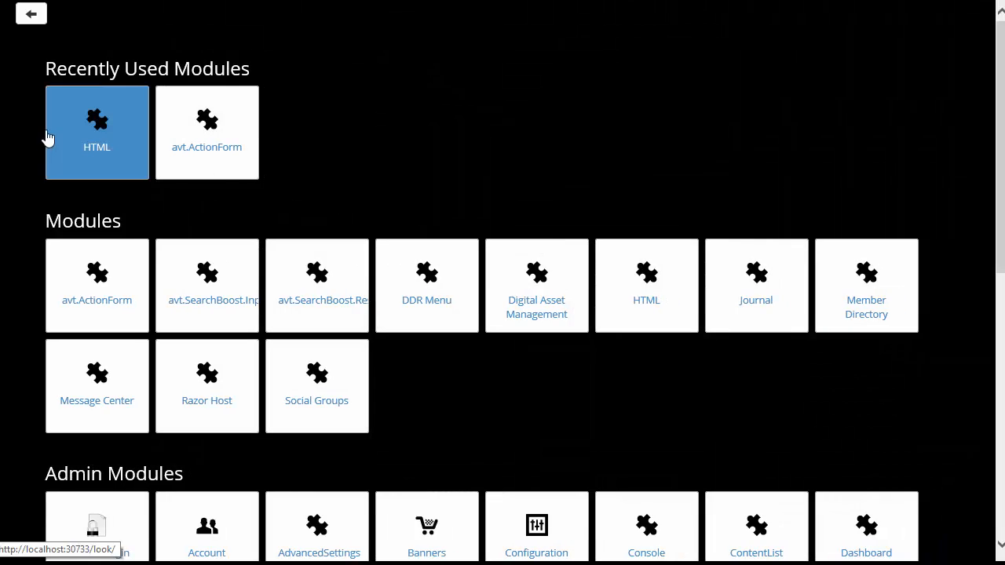
click(100, 171)
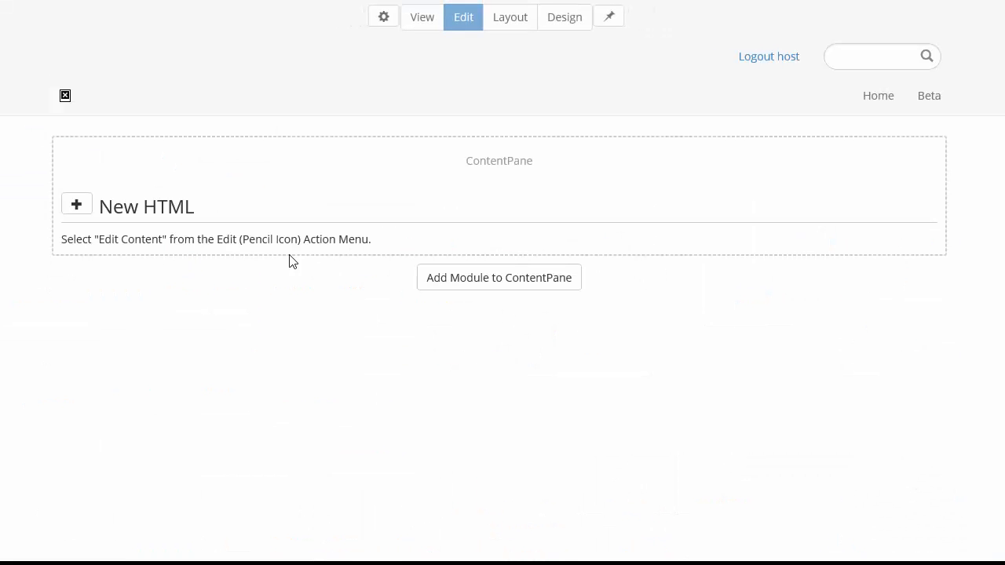
click(78, 211)
click(78, 250)
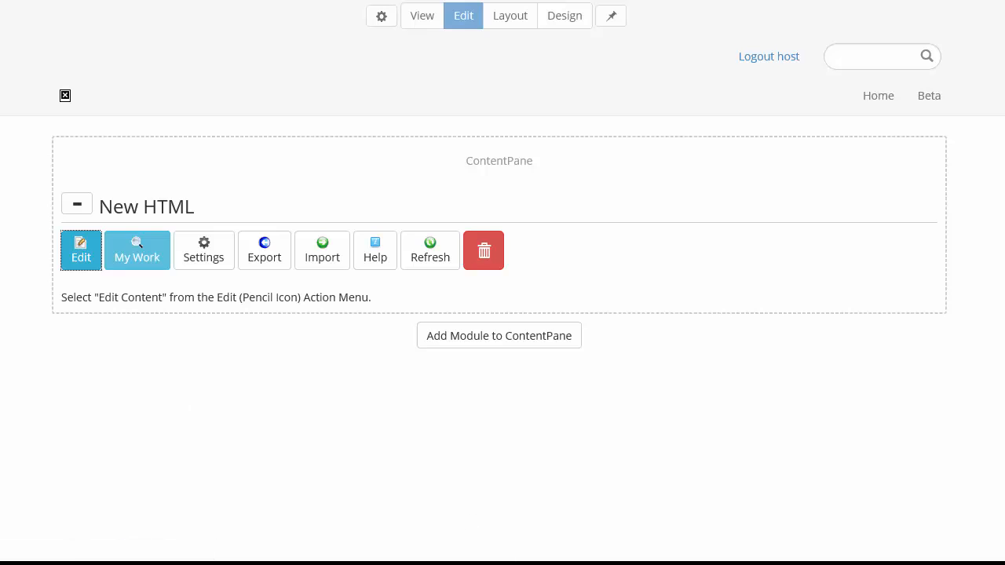
Step: Copy the full Sharp Look Beta article from the DNN Sharp blog, replace the HTML module's placeholder text with it, and save
mouse_move(271, 564)
click(968, 515)
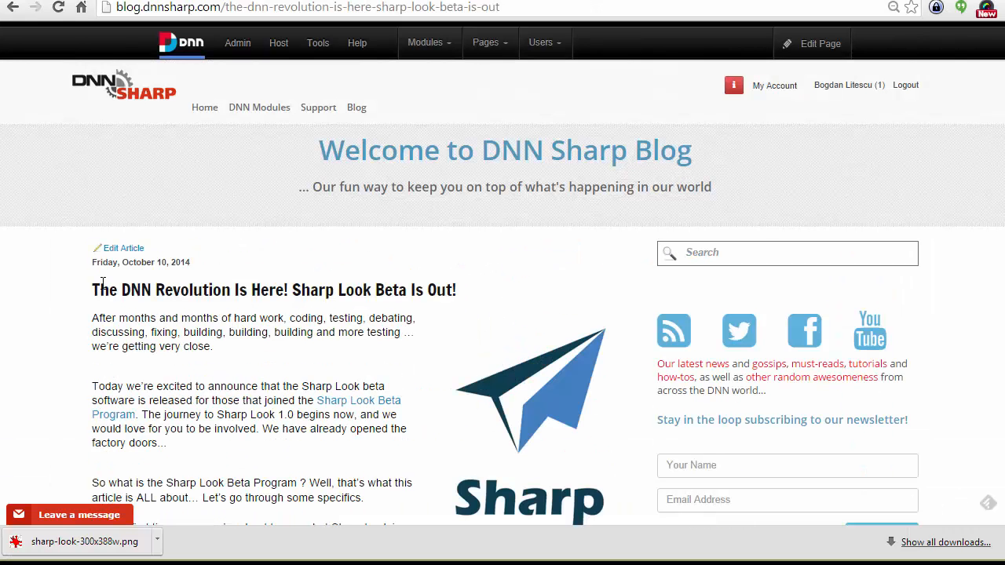
drag(102, 283, 469, 345)
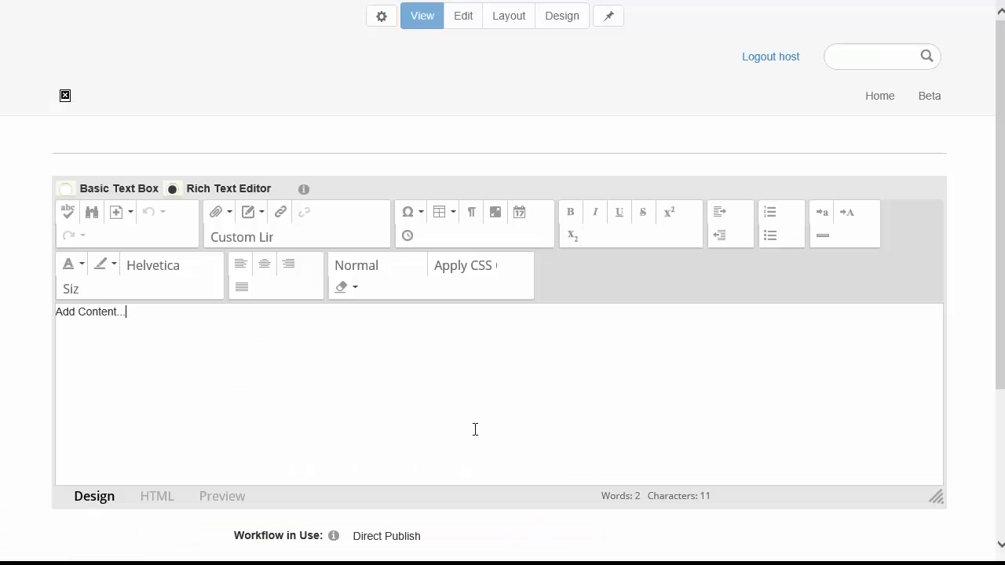
key(ctrl+a)
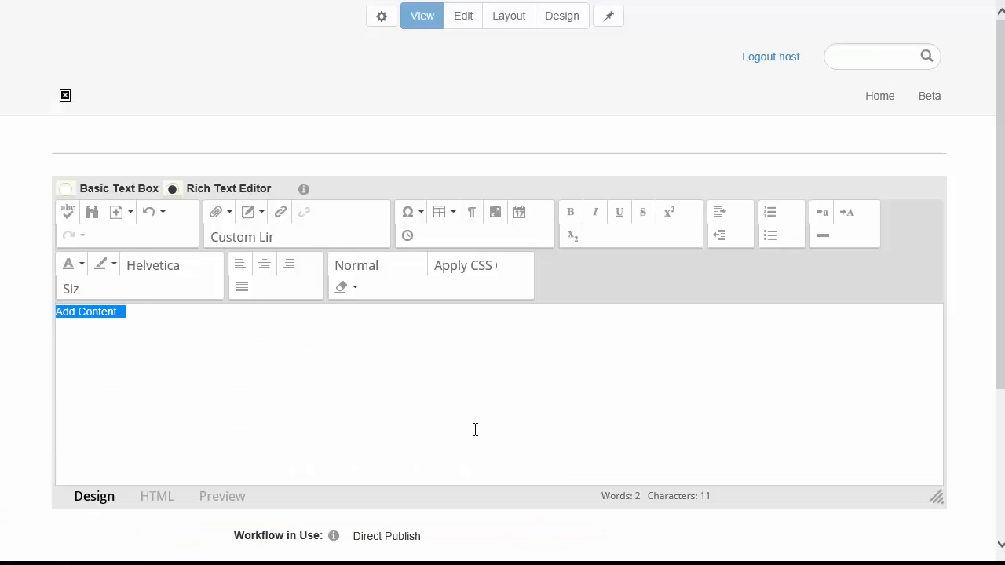
key(ctrl+v)
scroll(521, 319, down, 3)
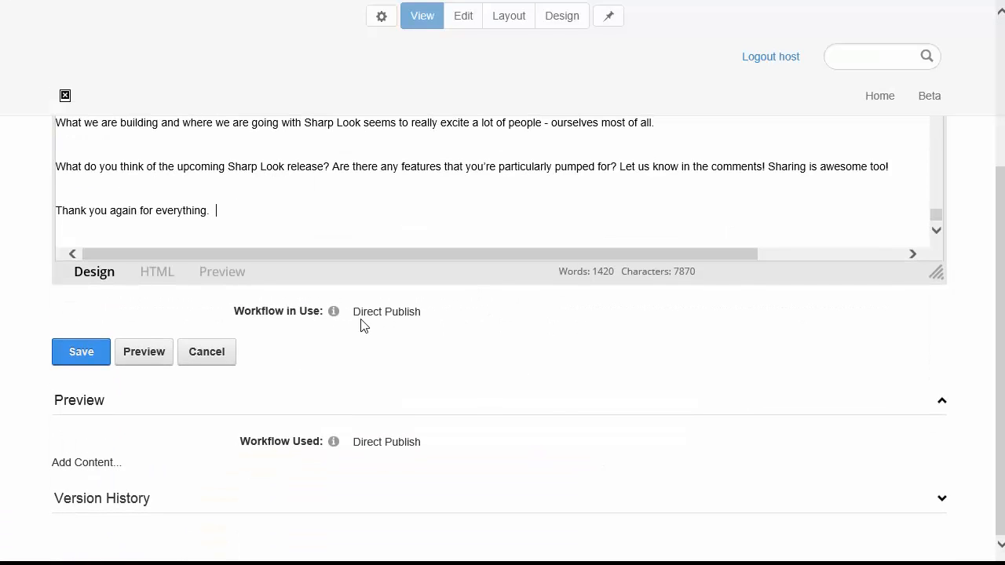
click(65, 360)
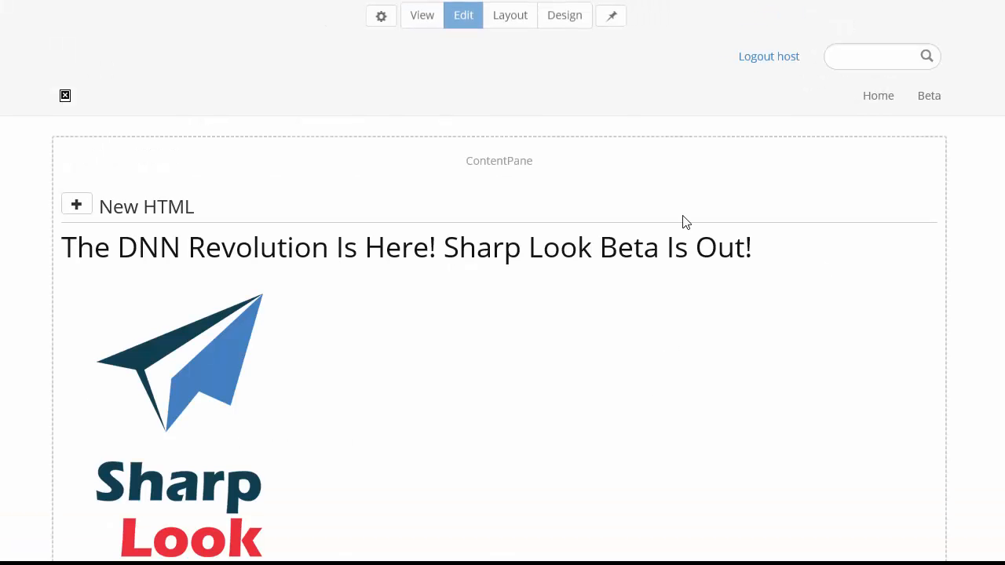
Step: Switch the Beta page to View mode and look through the pasted article
click(421, 16)
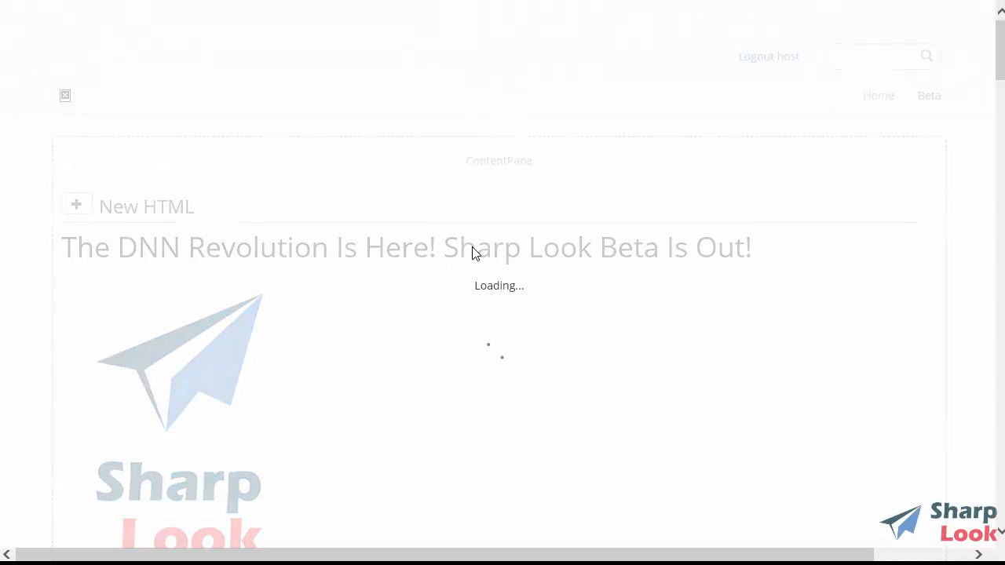
scroll(475, 254, down, 3)
scroll(520, 206, up, 3)
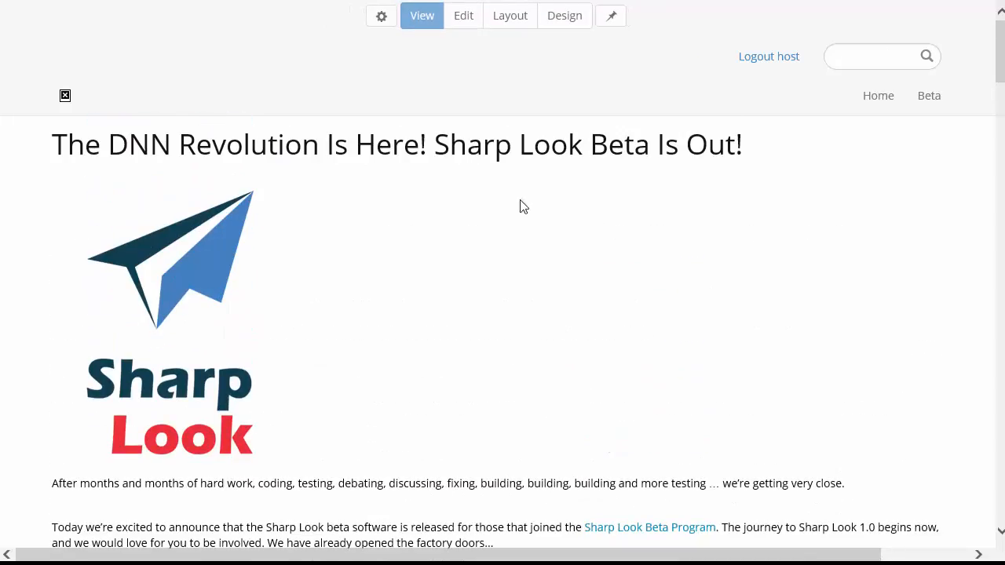
scroll(623, 218, down, 10)
scroll(624, 237, down, 15)
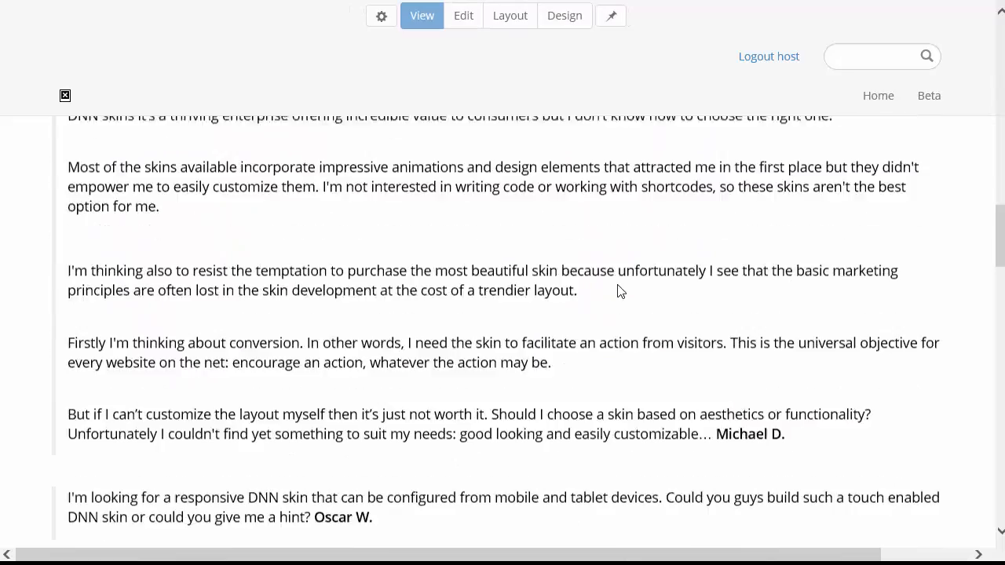
scroll(618, 307, down, 5)
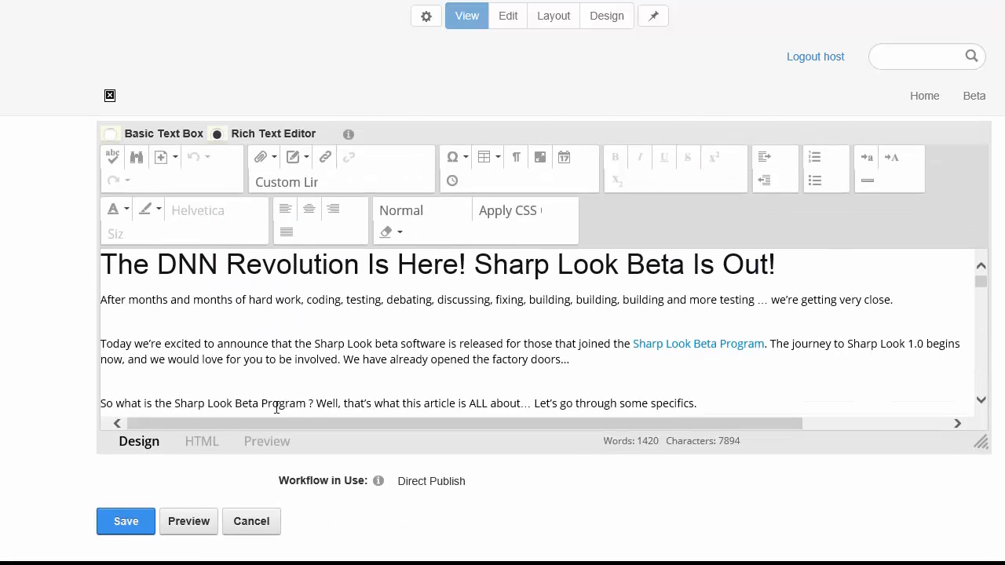
Step: Save the Beta article's content without the Sharp Look logo image under its heading and review the page
key(Return)
click(125, 522)
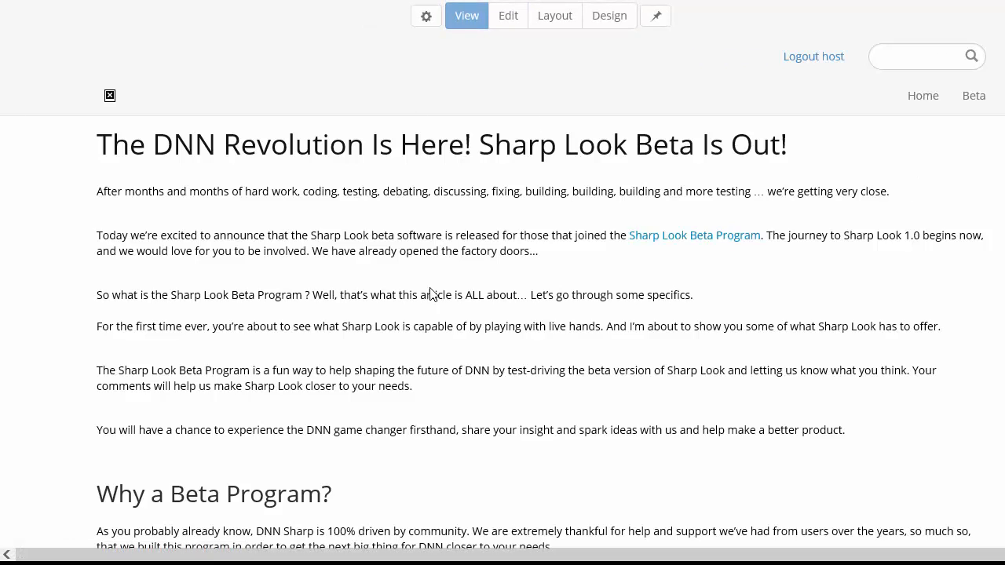
scroll(467, 302, down, 9)
scroll(467, 302, up, 10)
Step: Open the site's task search, search for "create", and move through the suggestions to Create New Extension
key(ctrl+space)
text(c)
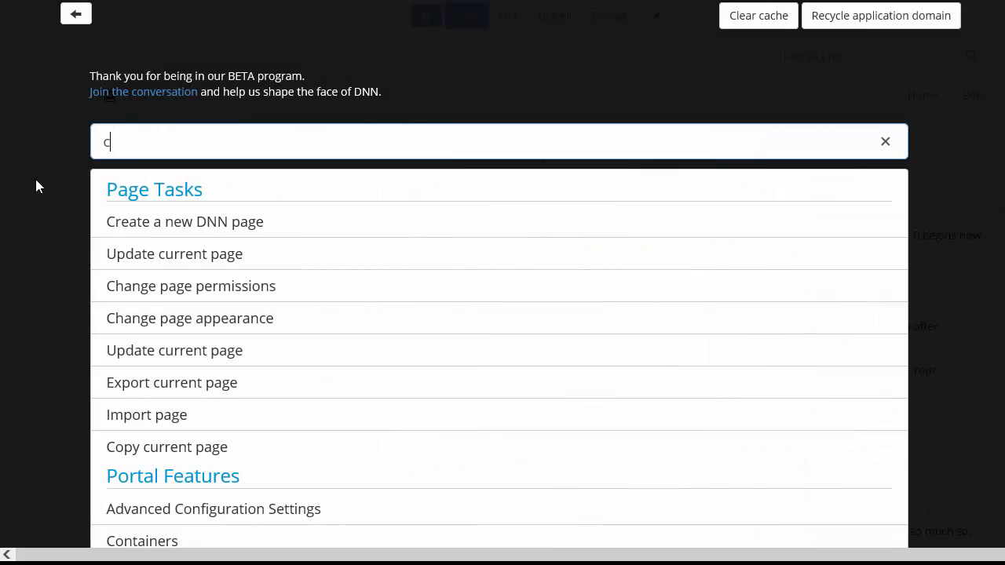
text(reate)
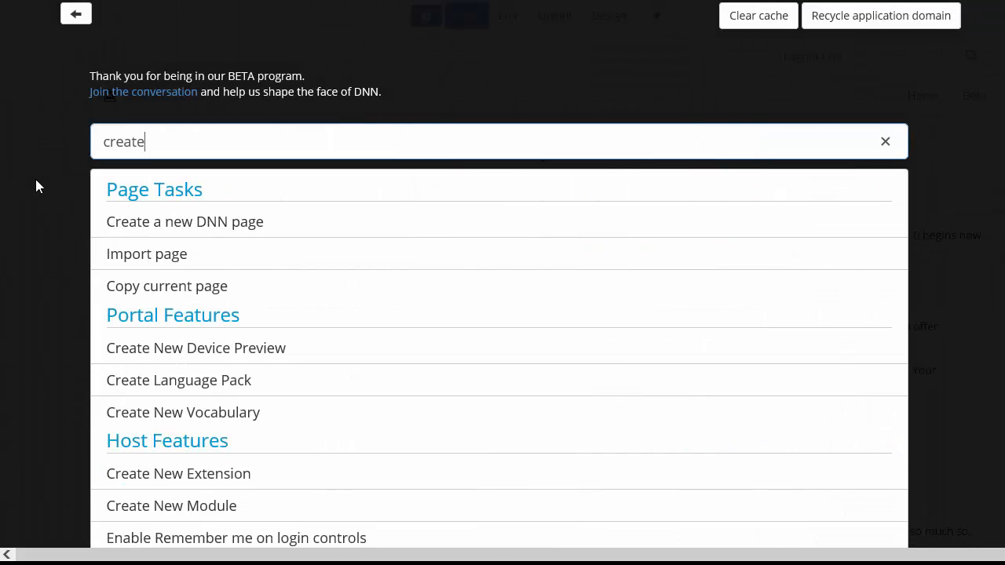
key(Down)
key(Down)
key(Down)
key(Down)
key(Down)
key(Down)
key(Down)
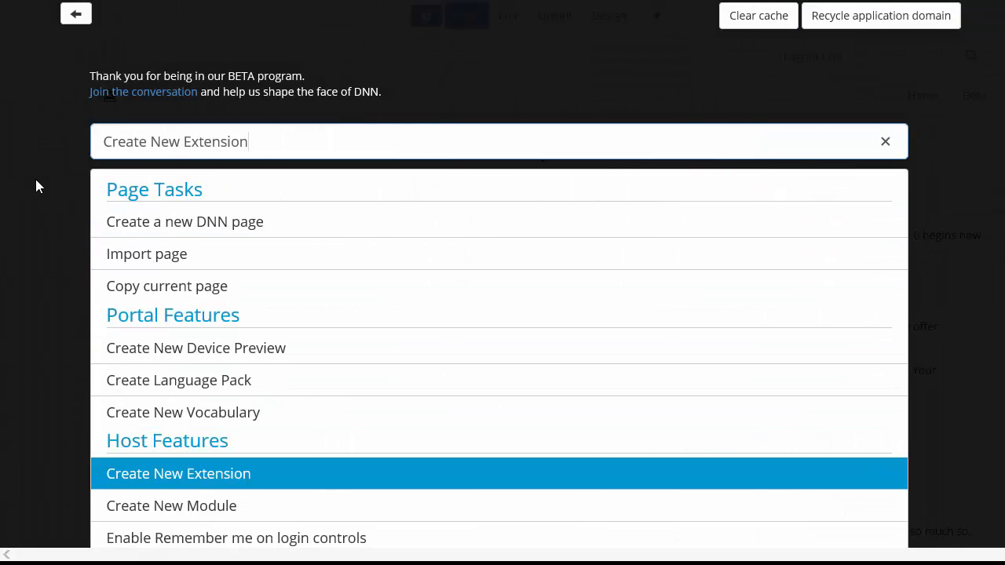
Step: Search the site tasks for "crea" and move through the suggestions to Create Language Pack
key(ctrl+a)
key(BackSpace)
text(crea)
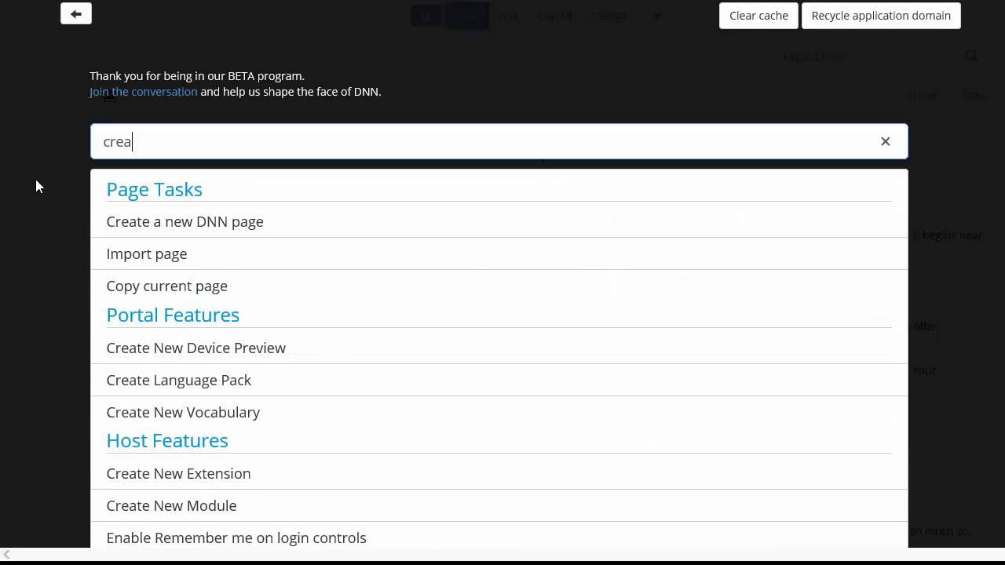
key(Down)
key(Down)
key(Down)
key(Down)
key(Down)
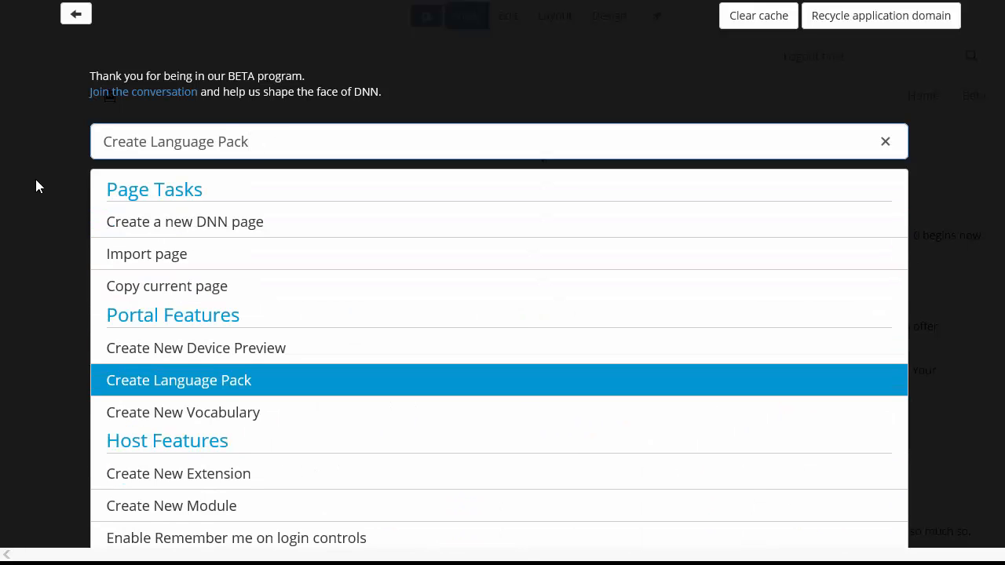
Step: Search the site tasks for "admin" and for "site te"
key(ctrl+a)
key(BackSpace)
text(admin)
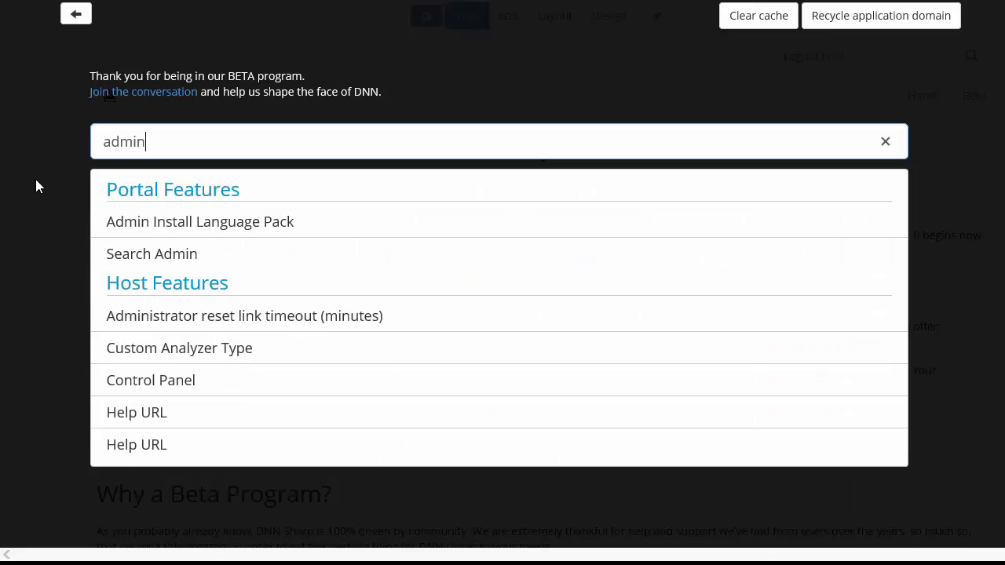
key(ctrl+a)
key(BackSpace)
text(s)
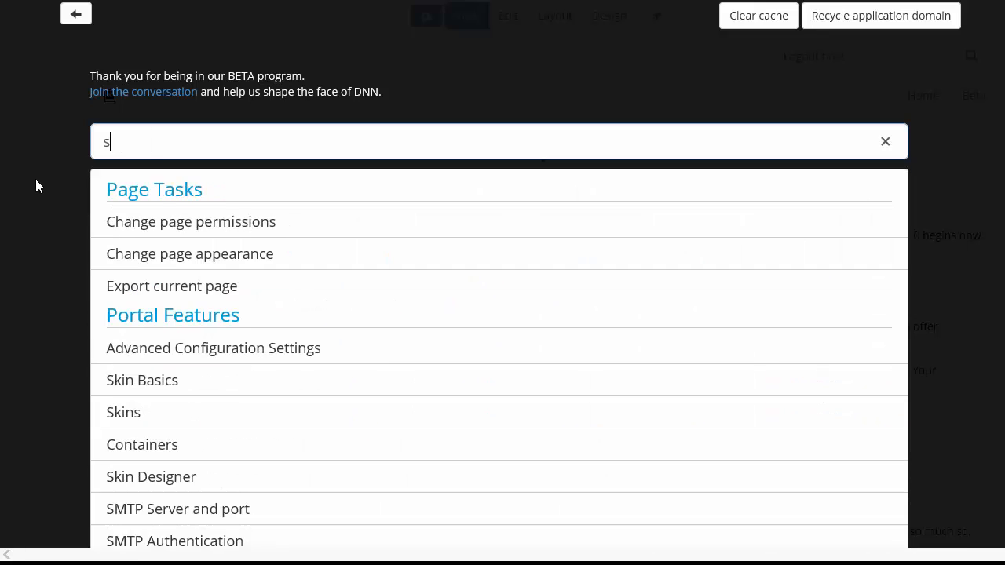
text(ite te)
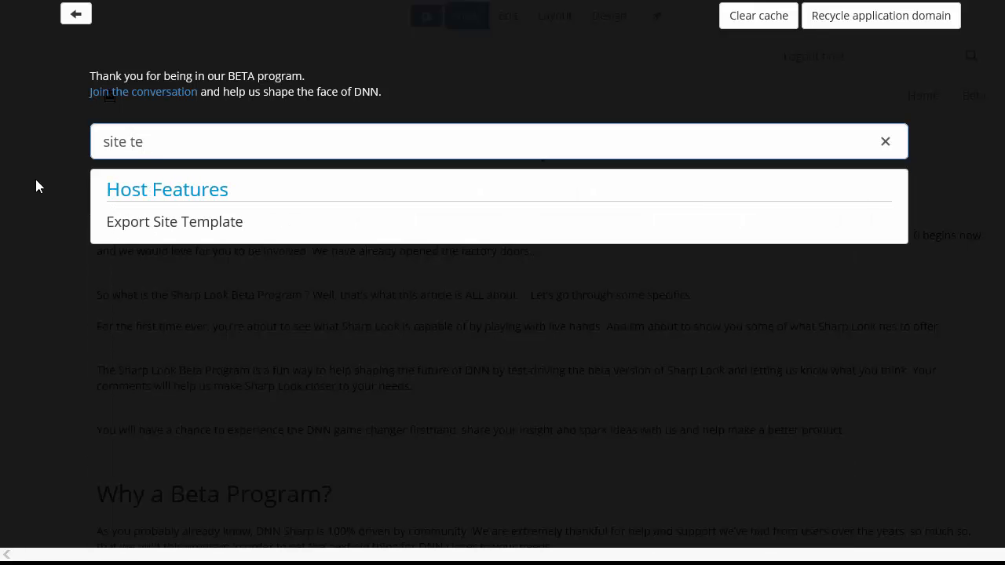
Step: Search the site tasks for "porta", shorten the query to "p", browse the portal and host features, and close the search
key(ctrl+a)
text(porta)
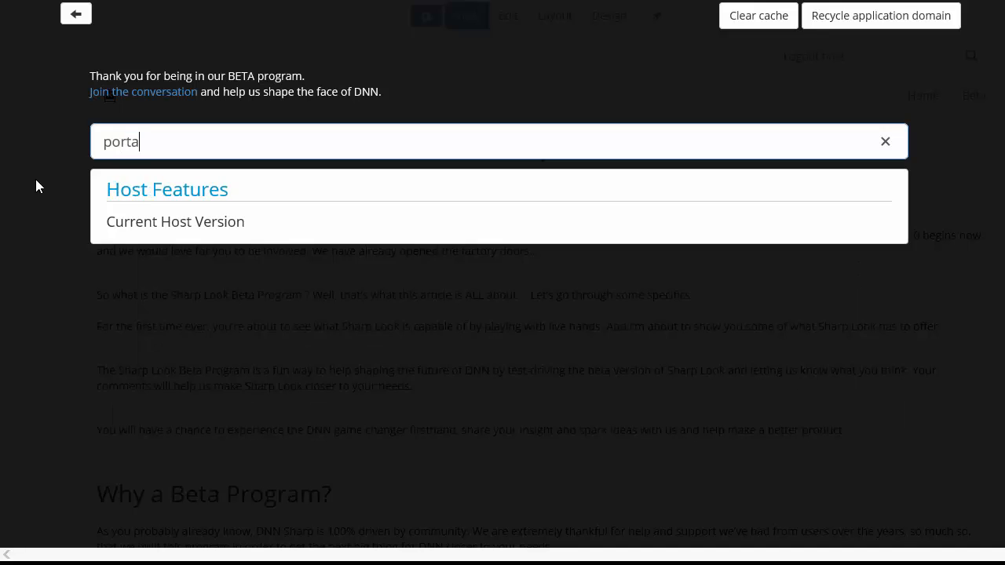
key(BackSpace)
key(BackSpace)
key(BackSpace)
key(BackSpace)
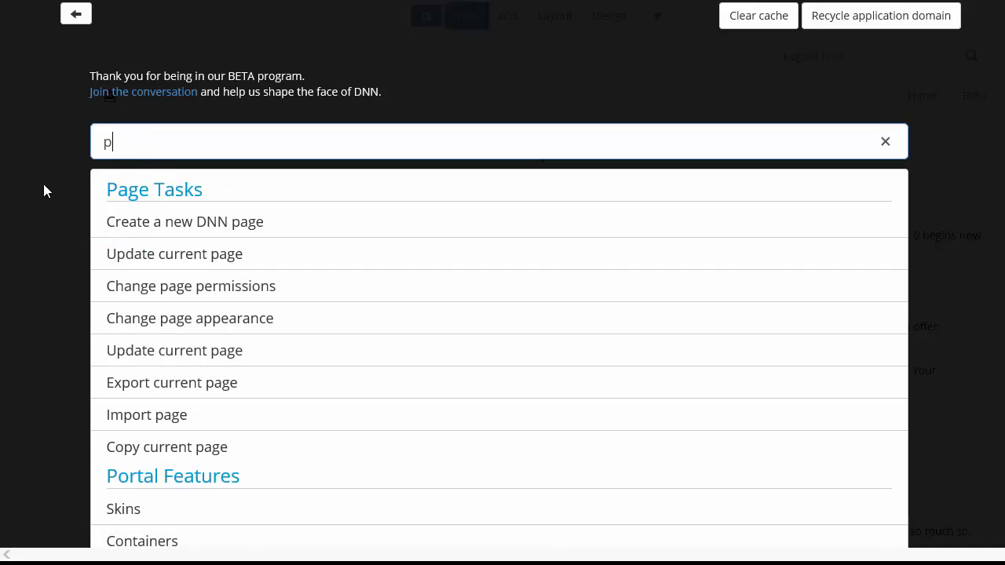
scroll(303, 497, down, 6)
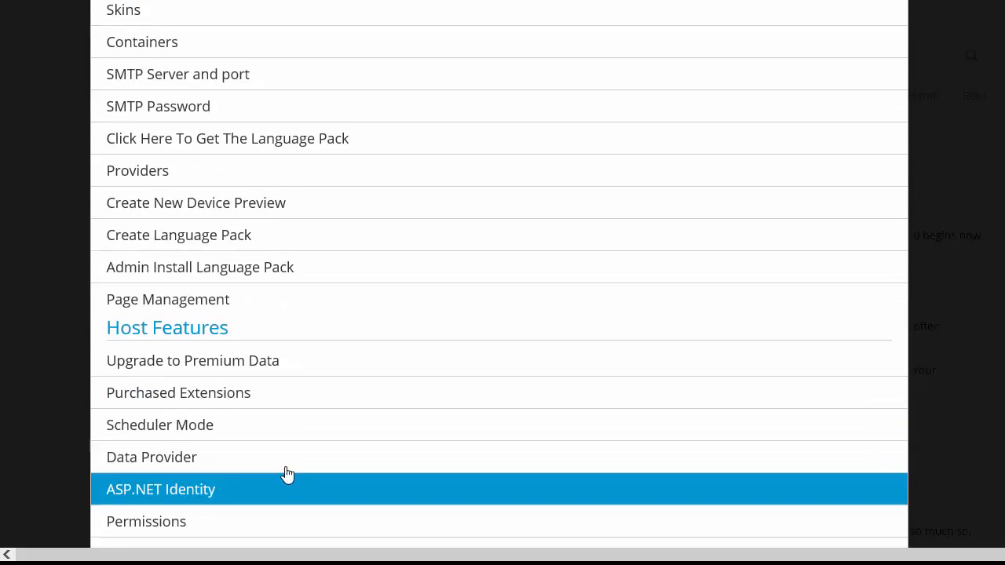
scroll(286, 472, down, 1)
scroll(286, 473, up, 2)
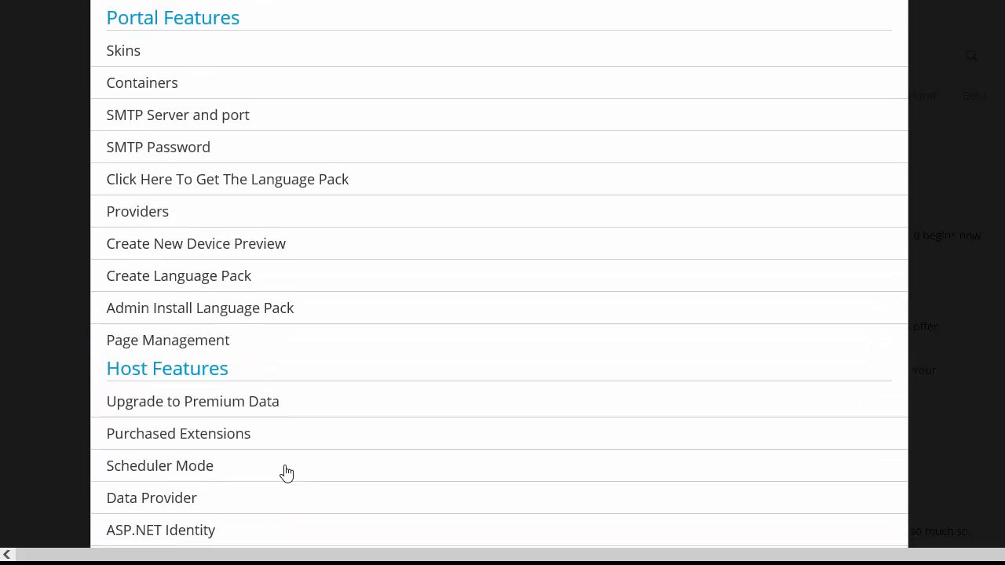
click(45, 243)
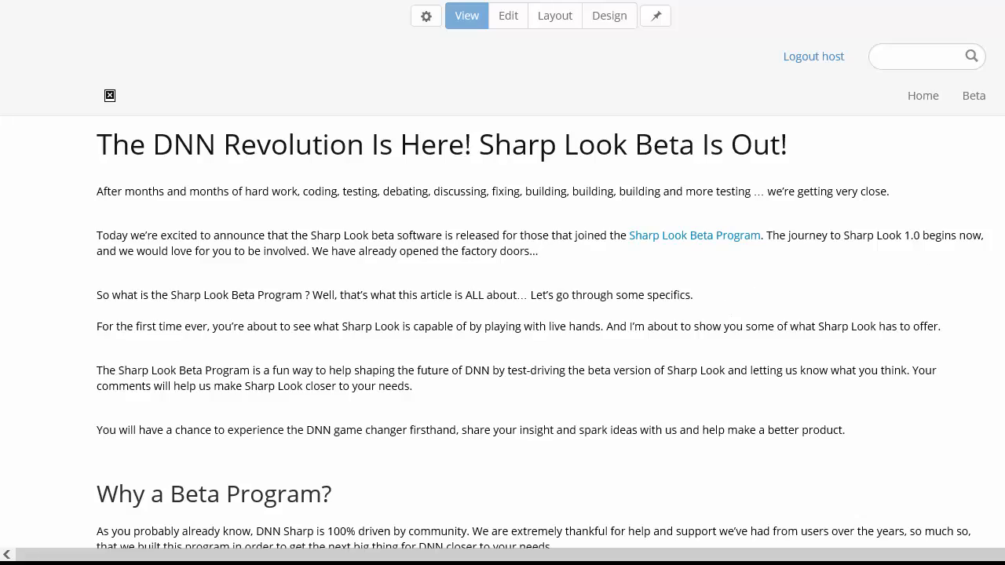
Step: Create a new page named Contact Us that is public and included in the menu
scroll(1002, 241, down, 15)
scroll(1003, 241, up, 15)
click(427, 15)
click(180, 259)
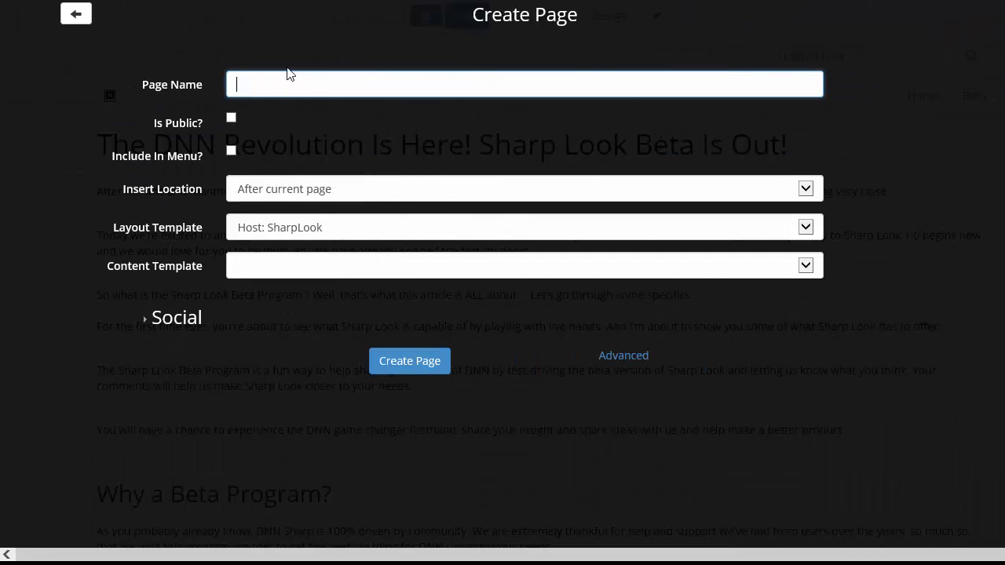
text(Contact Us)
click(231, 119)
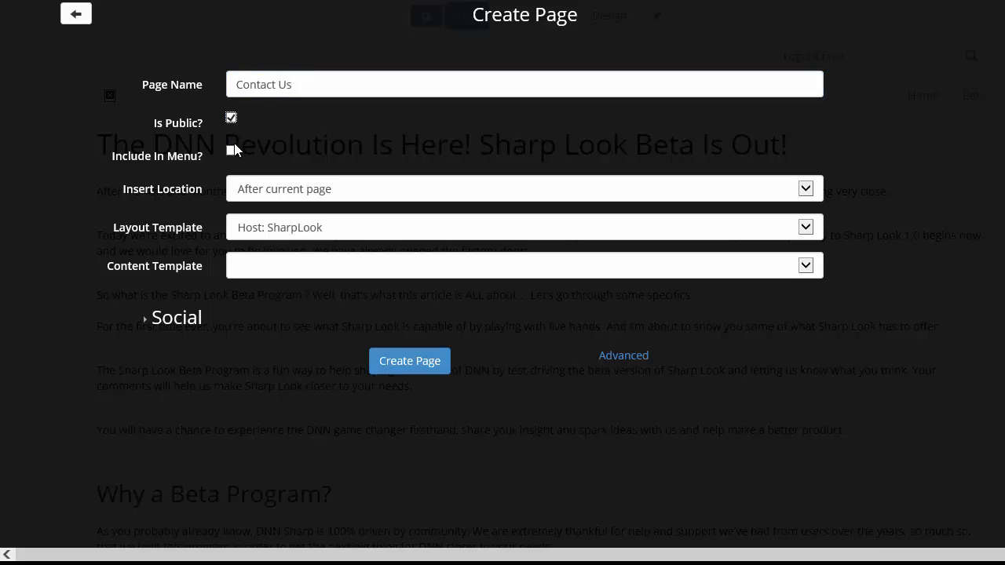
click(233, 154)
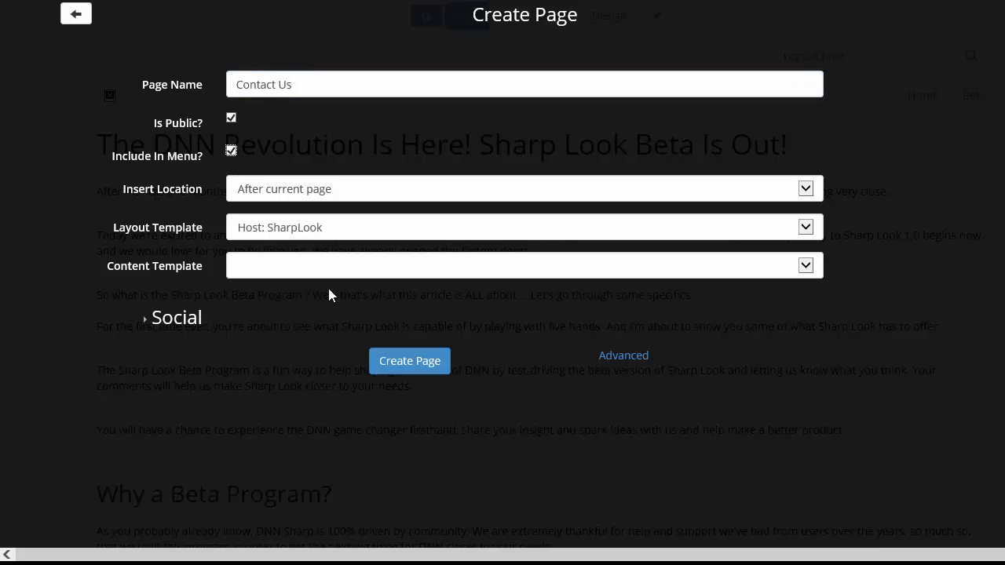
click(425, 371)
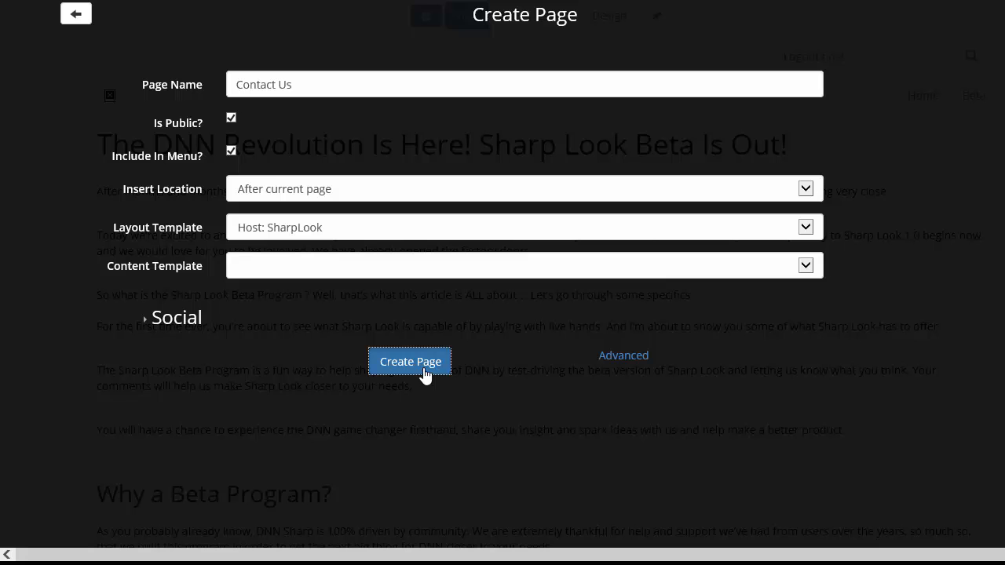
click(398, 369)
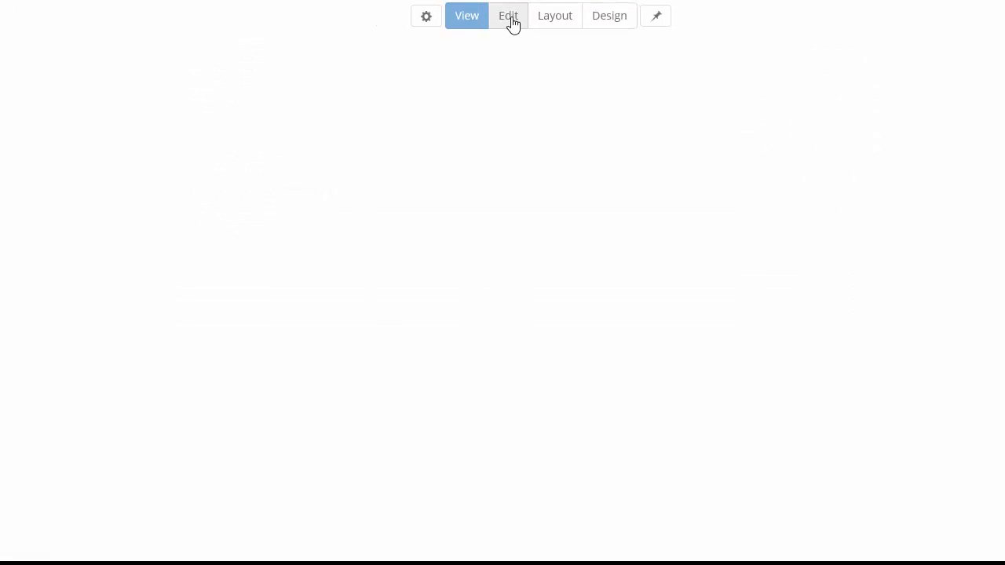
Step: Check the Contact Us page in Edit and Layout modes, and go to the Beta page's layout
click(511, 21)
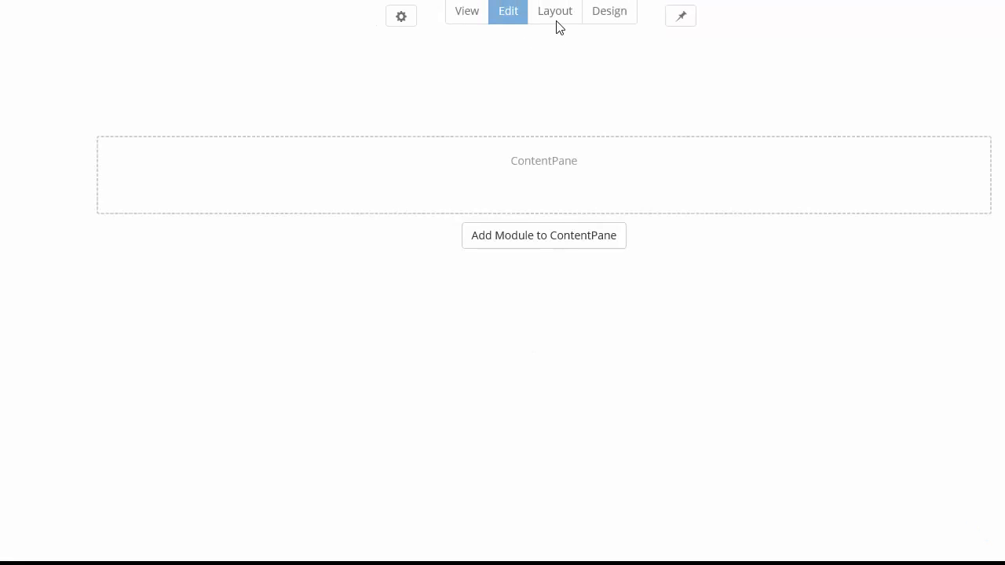
click(558, 28)
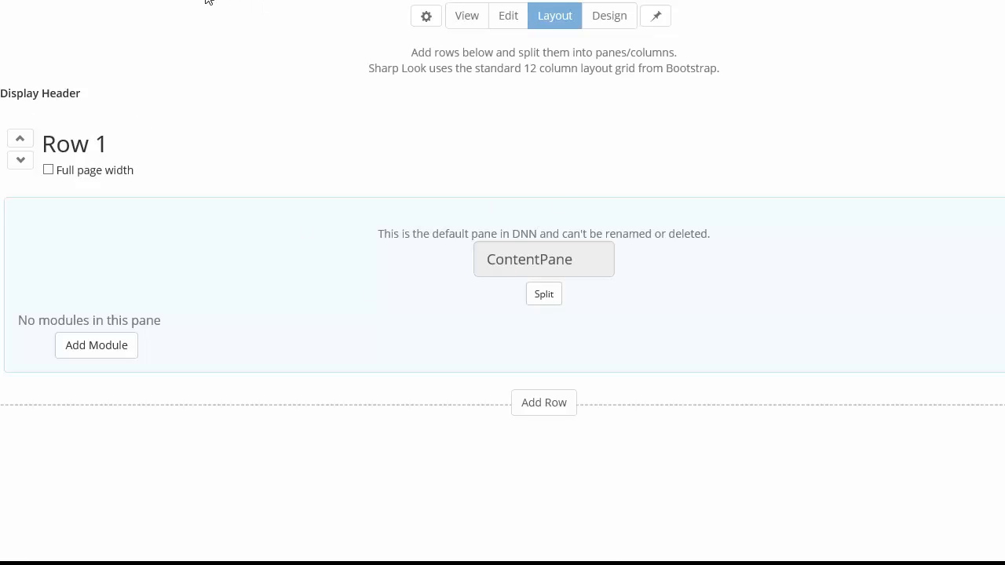
text(/)
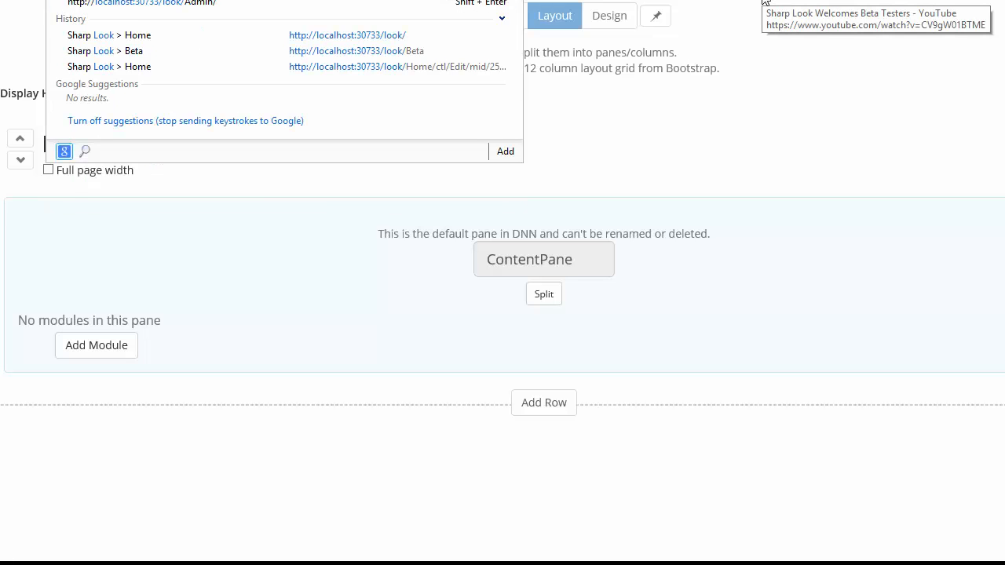
key(Delete)
key(Return)
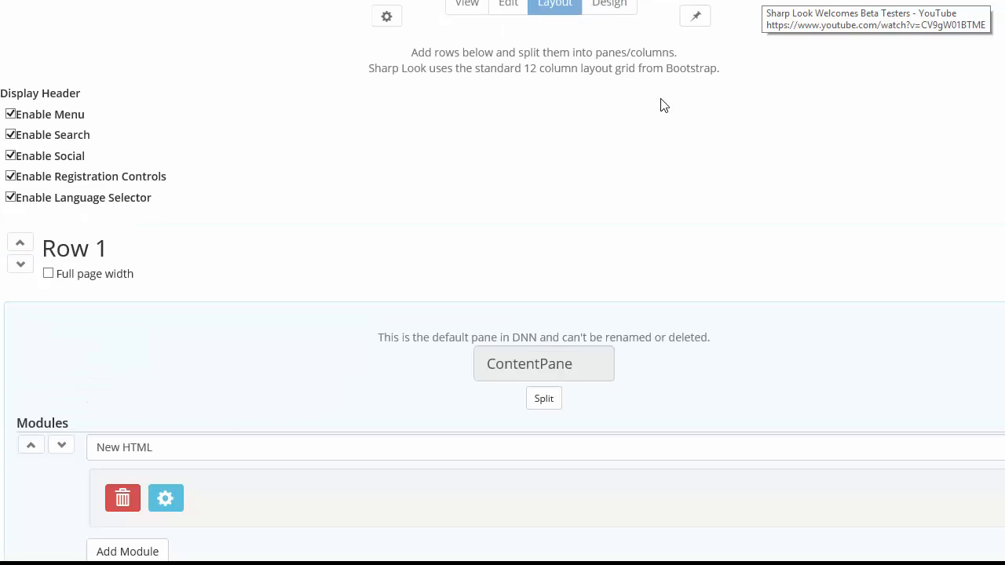
Step: Save the Beta page's layout as a per-portal template named Demo Sharp Look
scroll(447, 282, down, 1)
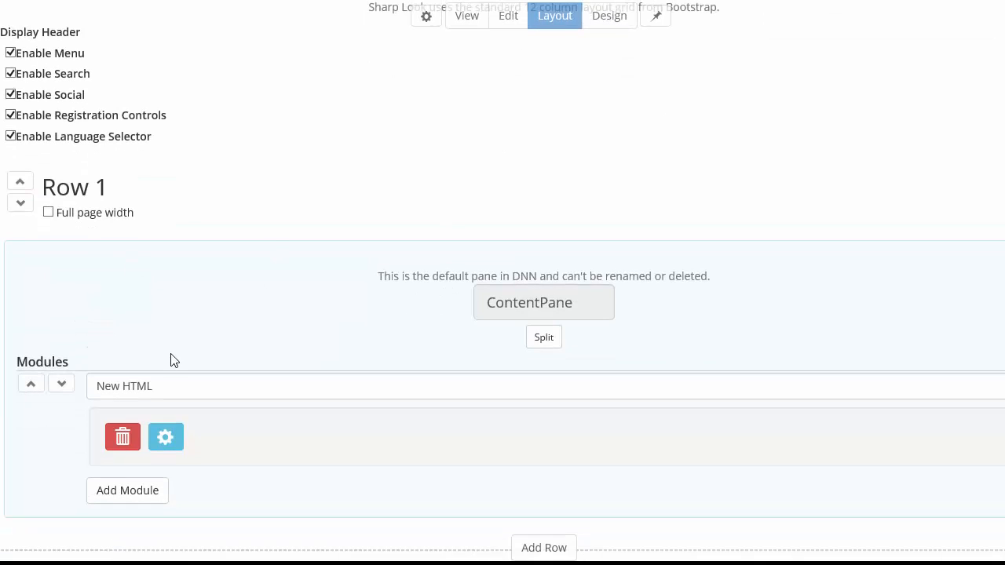
click(283, 397)
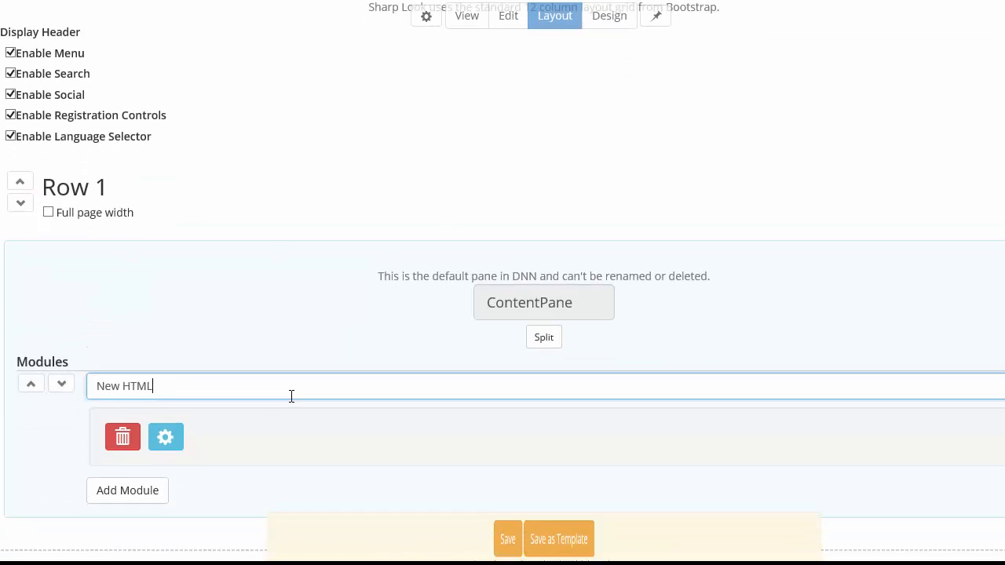
scroll(289, 401, down, 1)
click(532, 510)
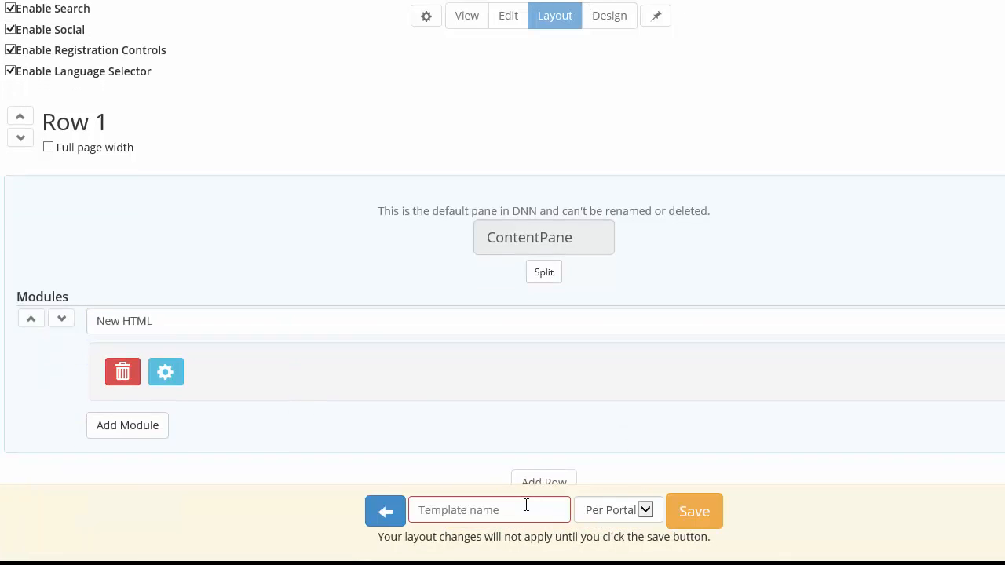
click(601, 512)
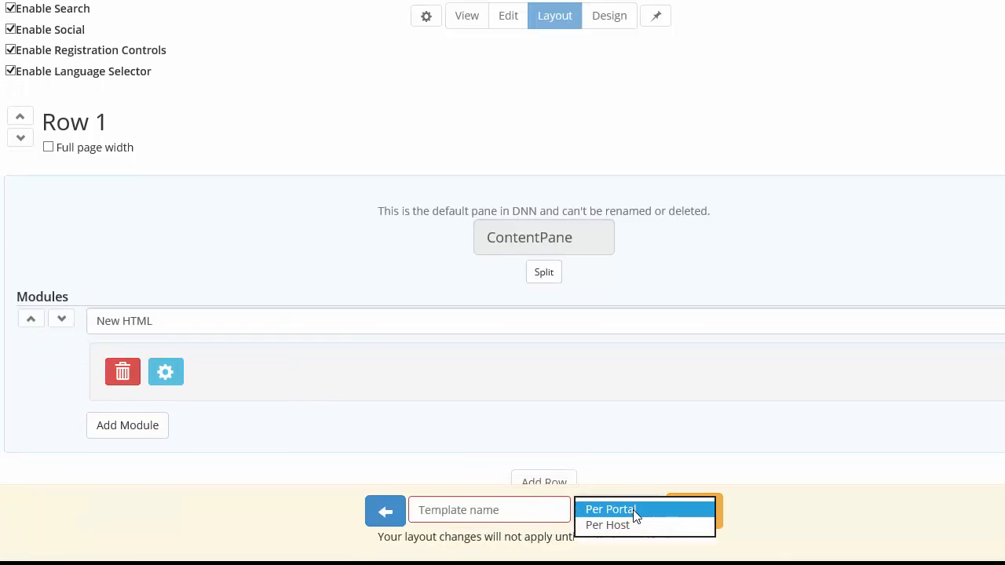
click(531, 520)
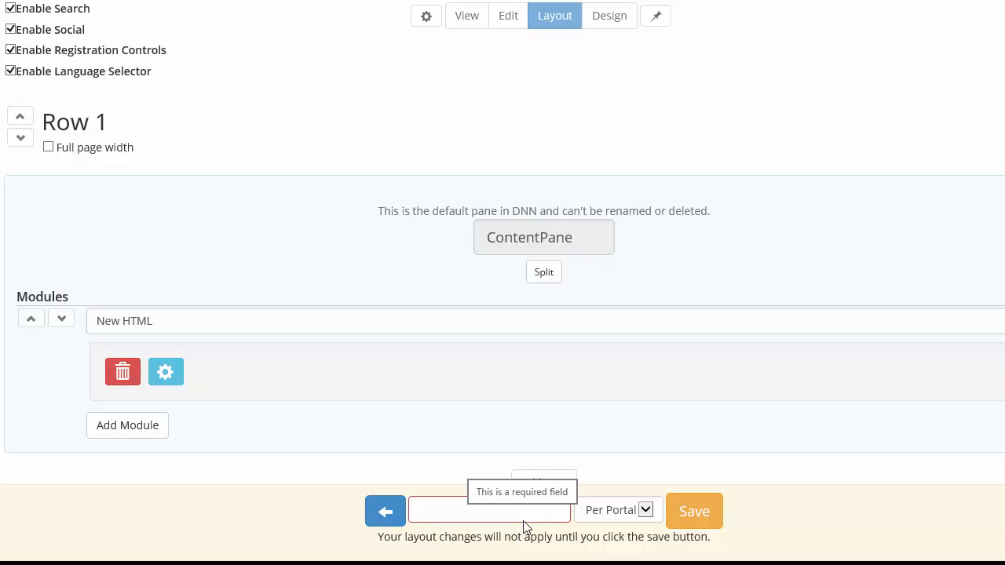
text(Demo)
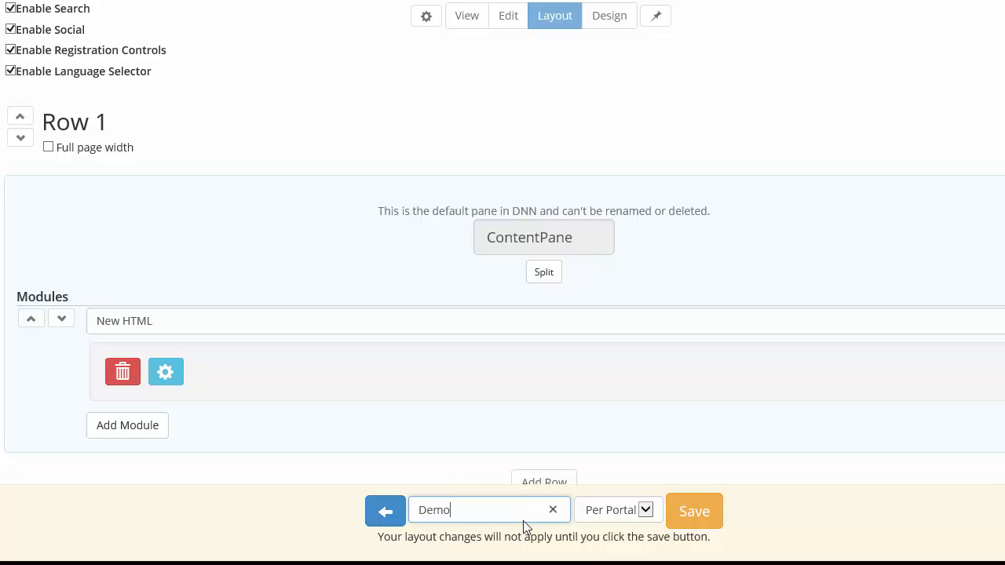
text( Sharp Look)
click(694, 511)
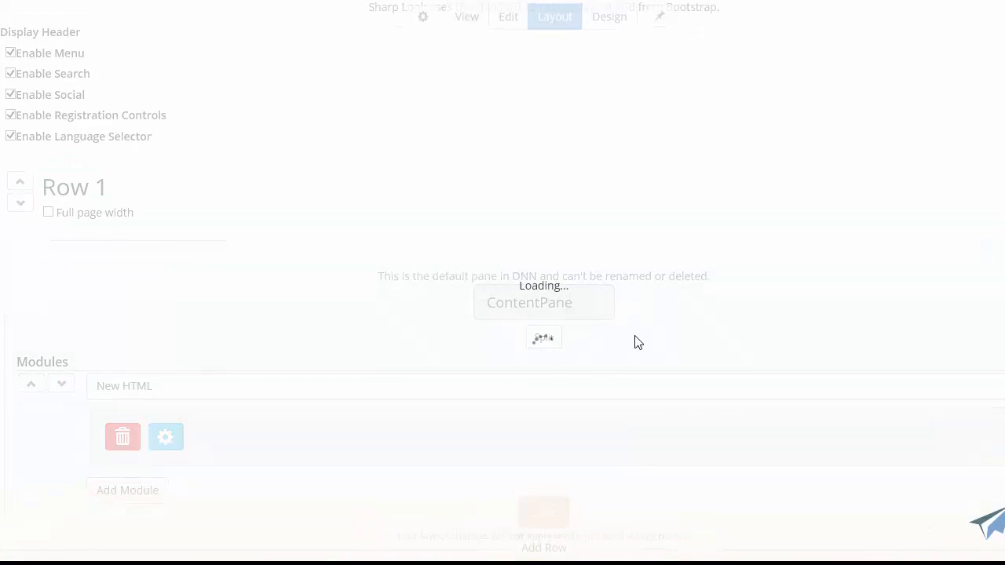
Step: Go to the Contact Us page in Edit mode and look through the layout templates offered in its page settings
scroll(395, 108, up, 1)
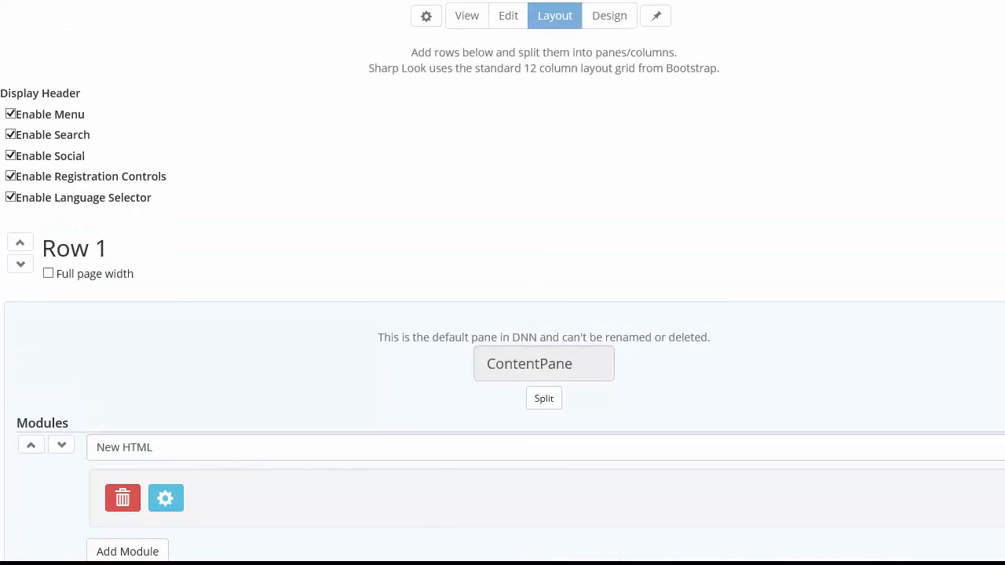
click(507, 16)
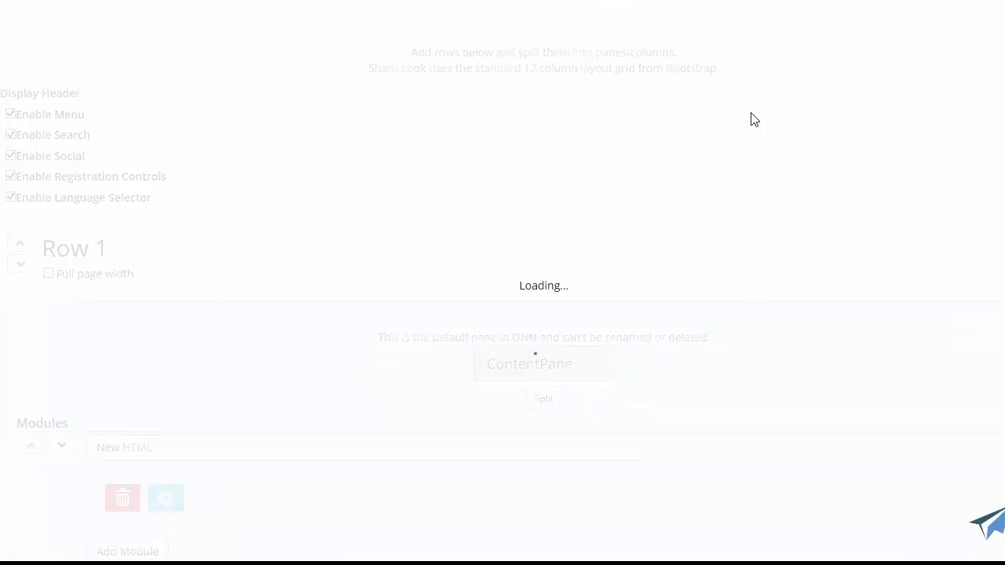
click(948, 98)
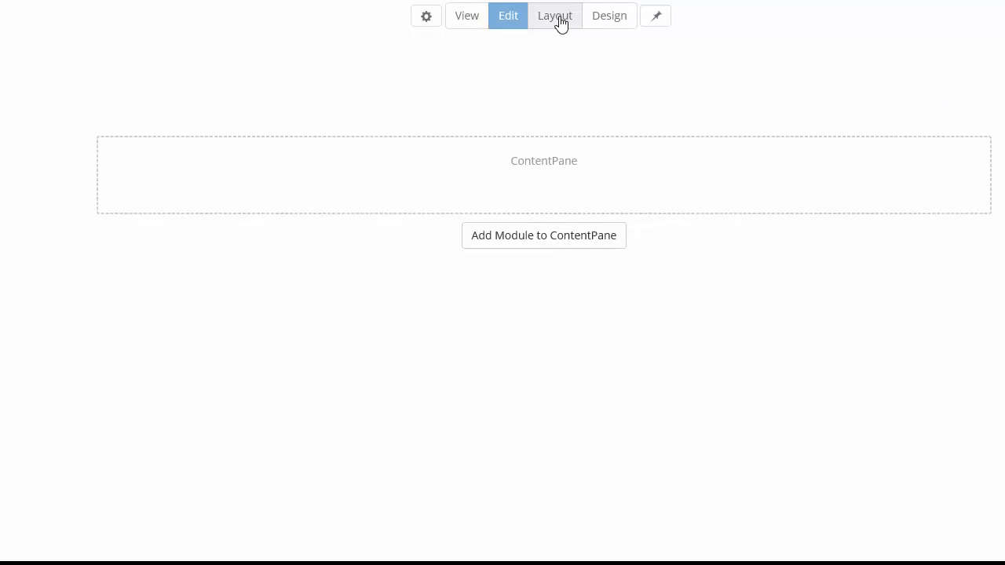
click(427, 19)
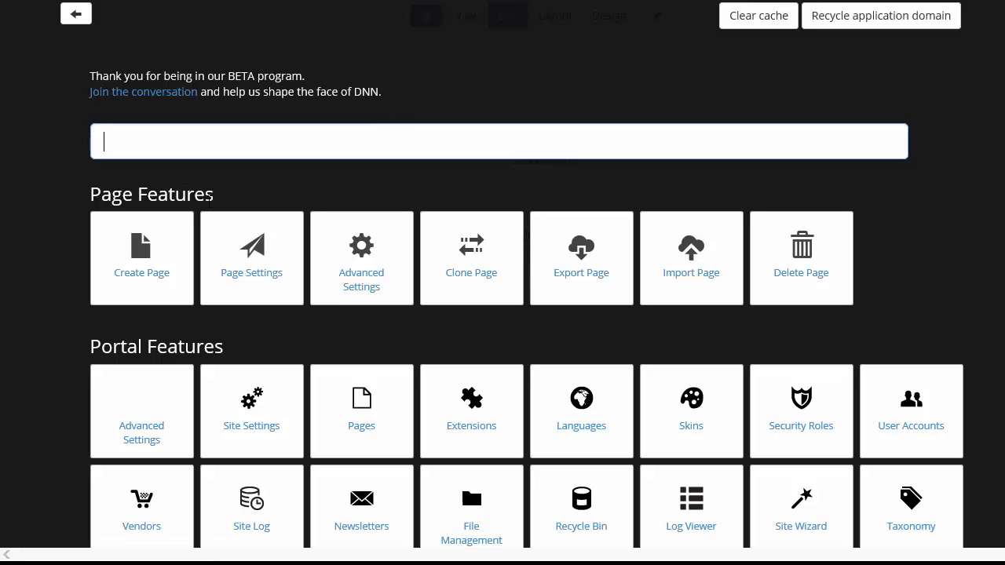
click(234, 264)
click(269, 192)
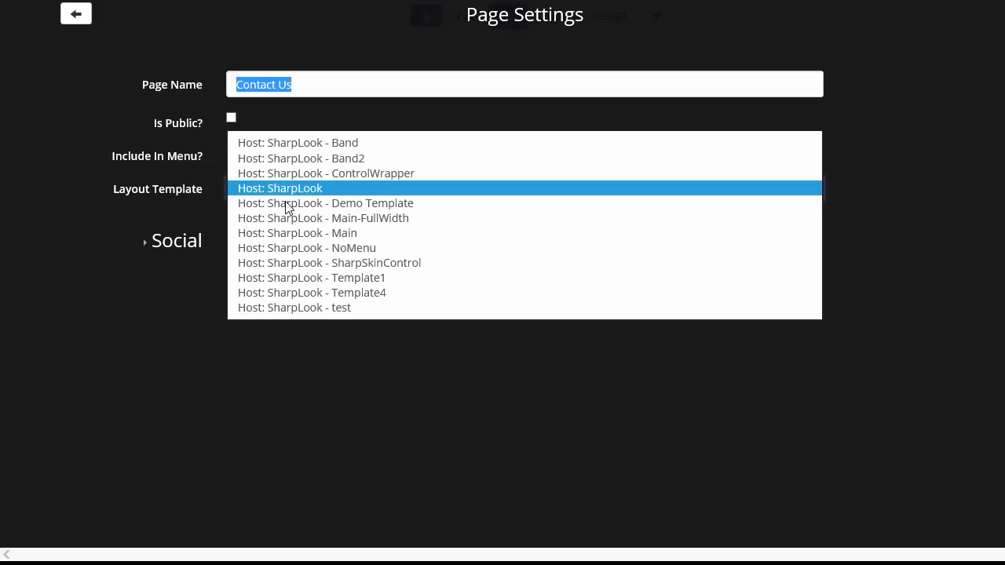
click(169, 404)
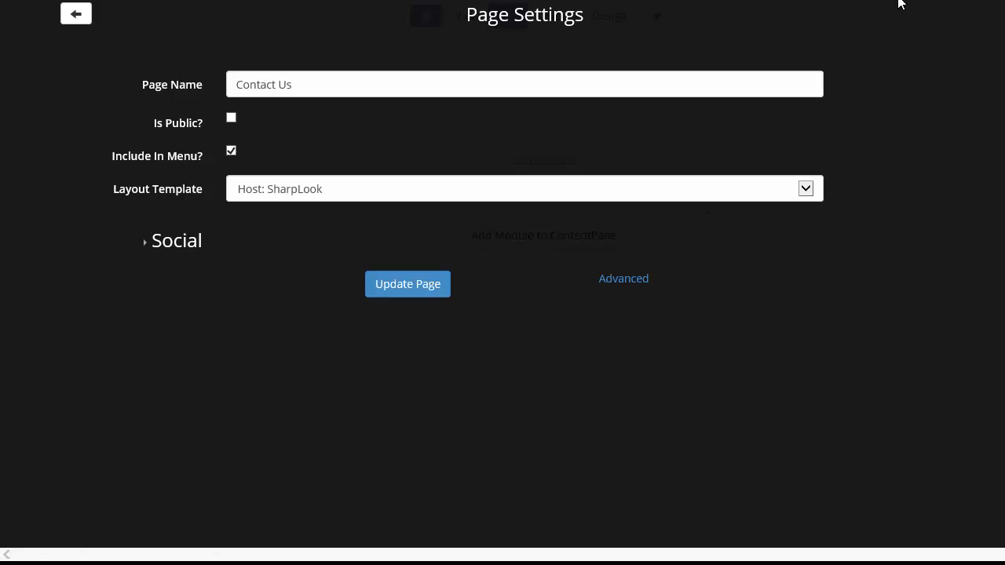
click(78, 17)
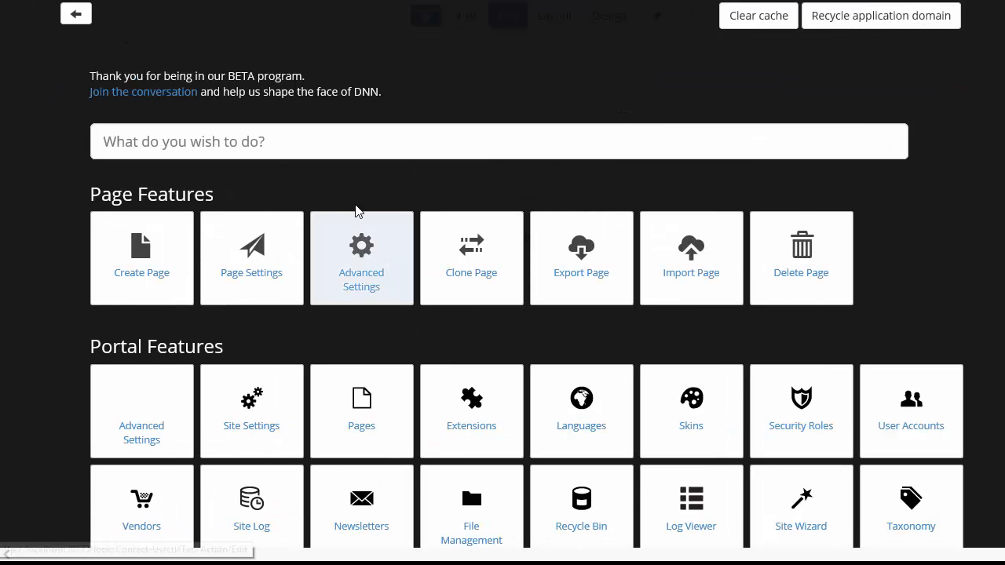
Step: Look for the Demo Sharp Look template among the page skins in the Contact Us page's advanced settings
click(366, 274)
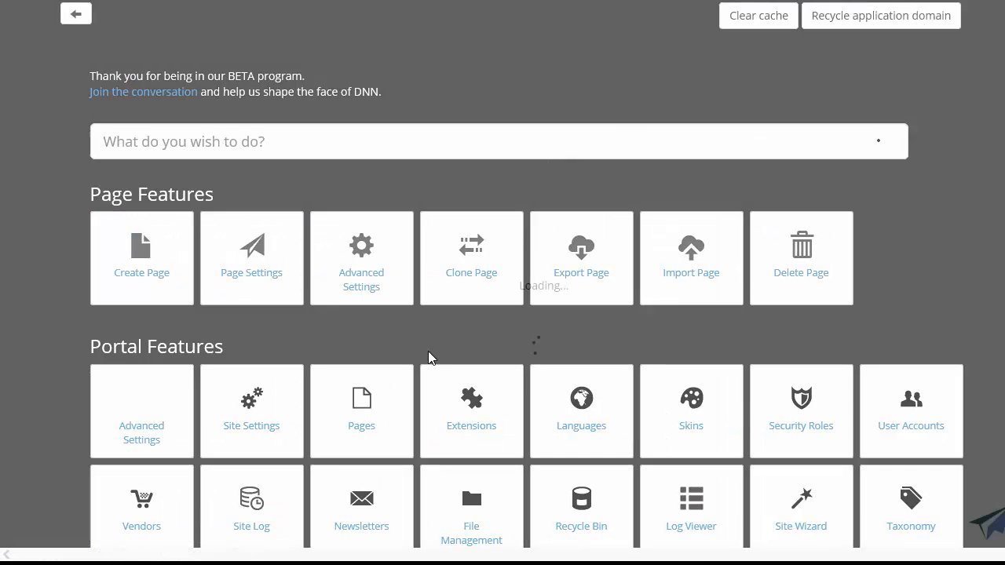
scroll(287, 351, down, 6)
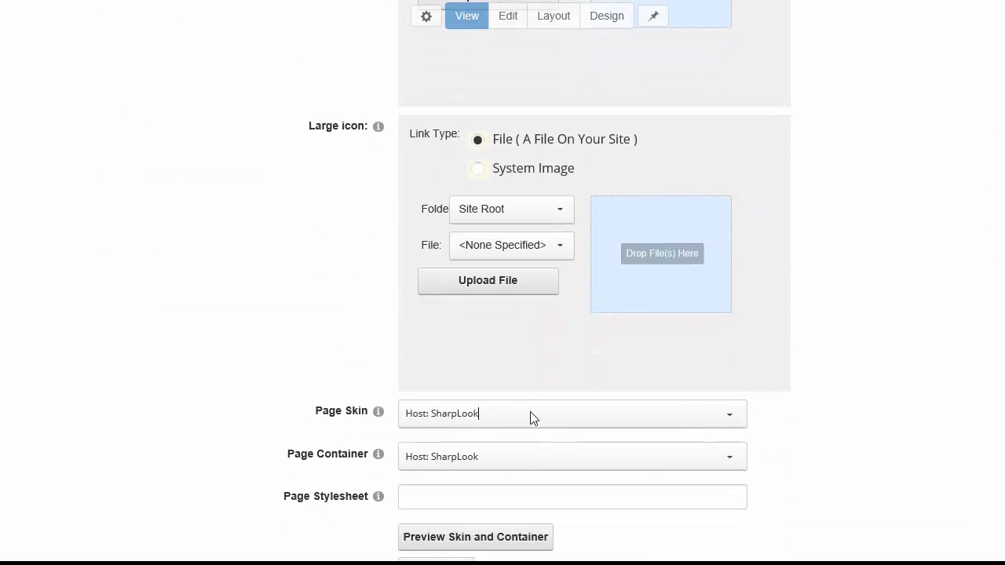
click(531, 417)
scroll(568, 307, down, 5)
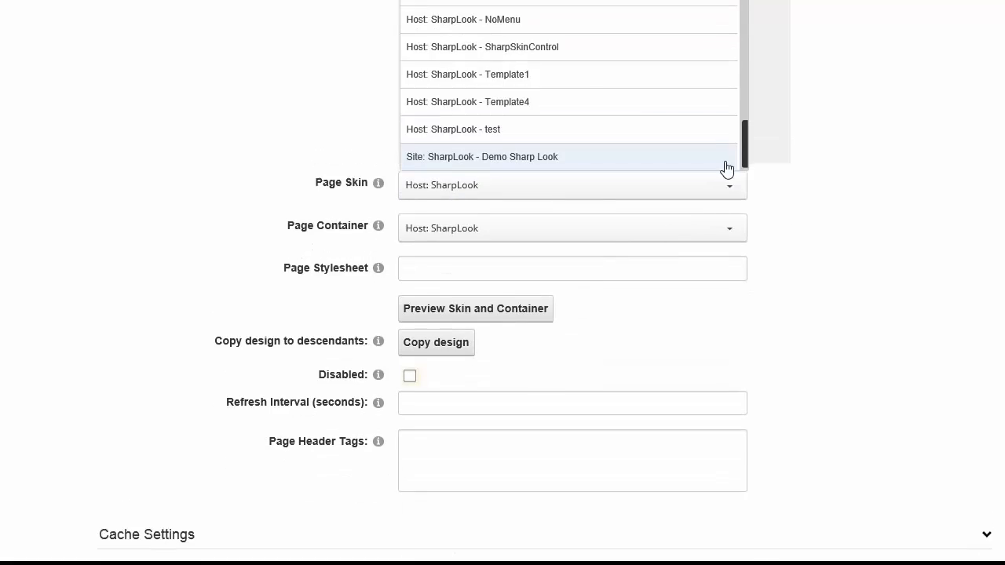
scroll(727, 169, up, 10)
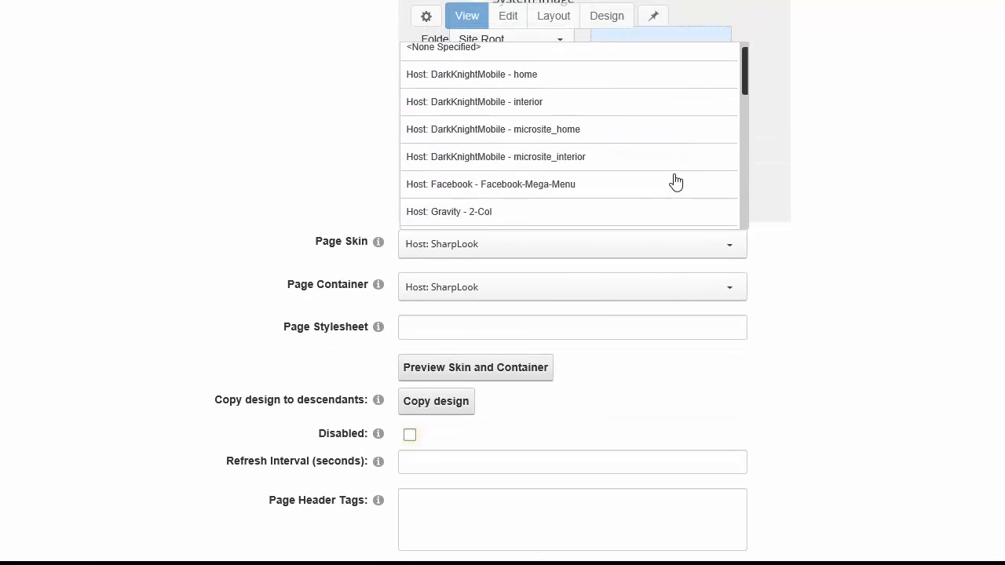
scroll(676, 183, up, 2)
click(260, 255)
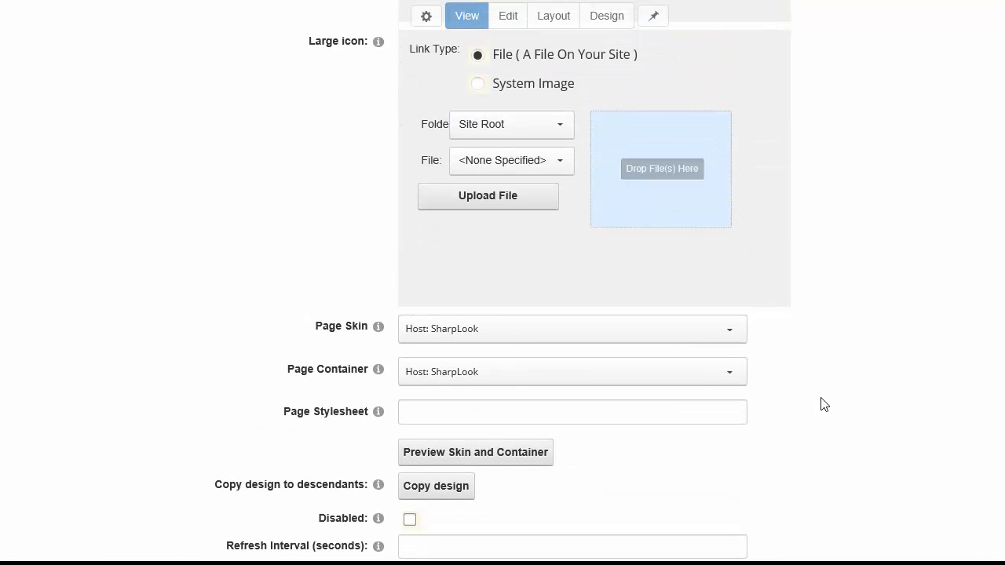
scroll(824, 405, up, 8)
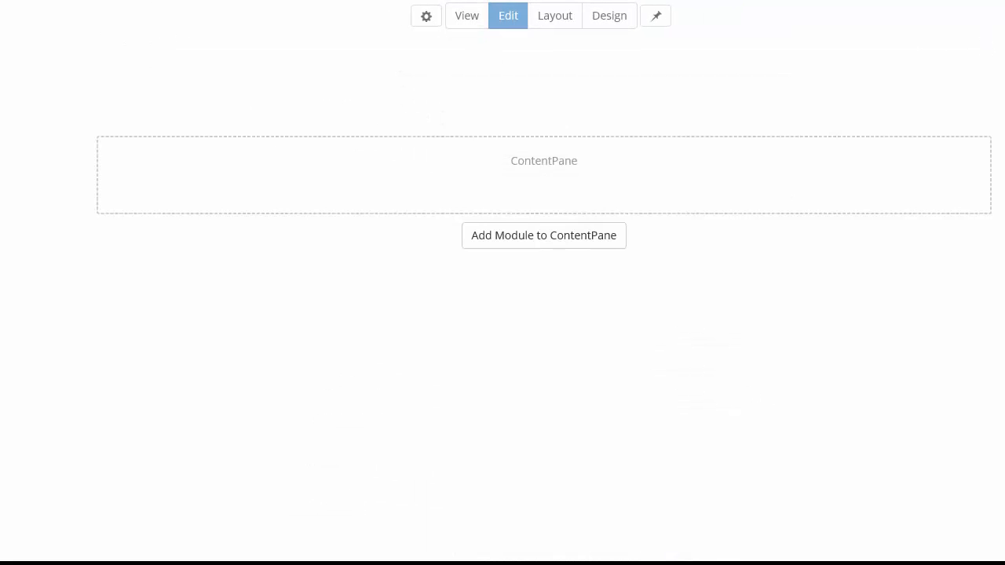
Step: Go to the Beta page at localhost:30733/look/beta and show its layout
text(localhost:30733/look/)
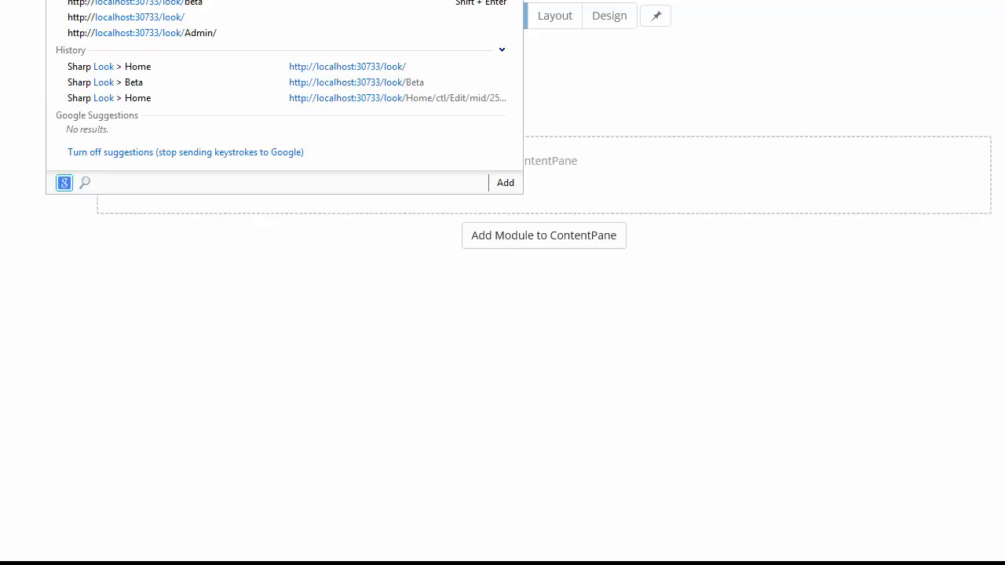
text(beta)
key(Return)
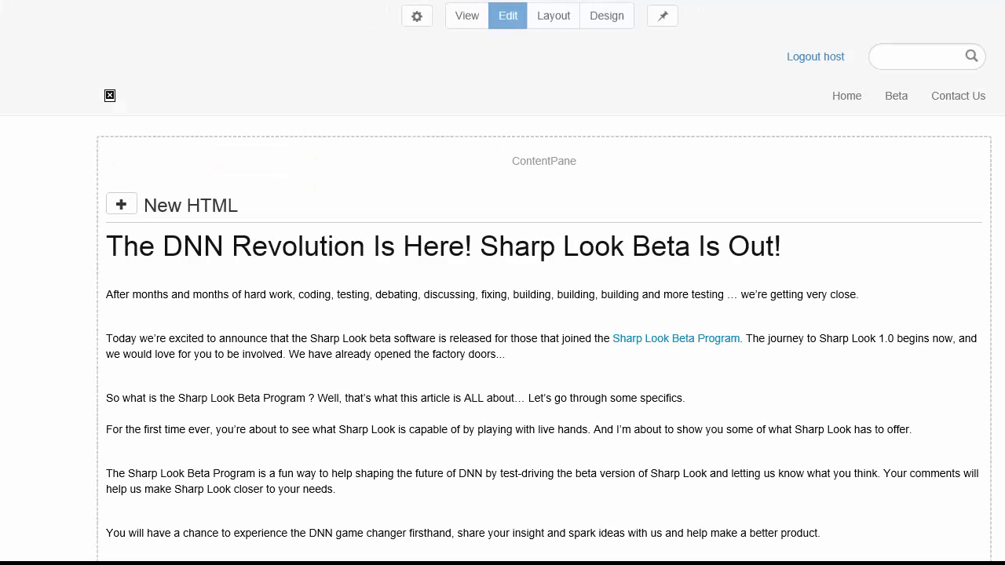
click(546, 23)
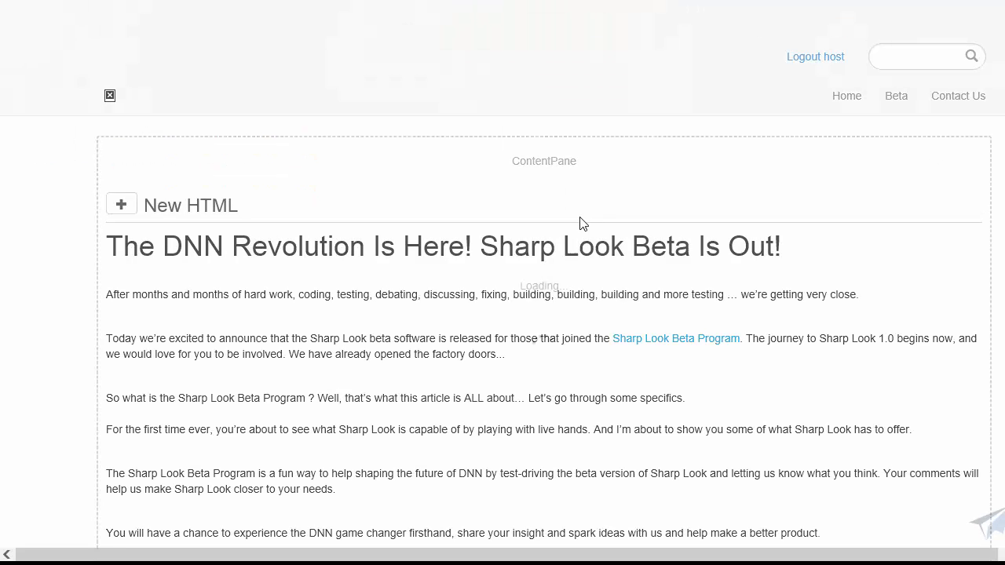
scroll(455, 445, down, 1)
Step: Save the Beta page's layout as a per-host template named Sharp Demo
click(447, 396)
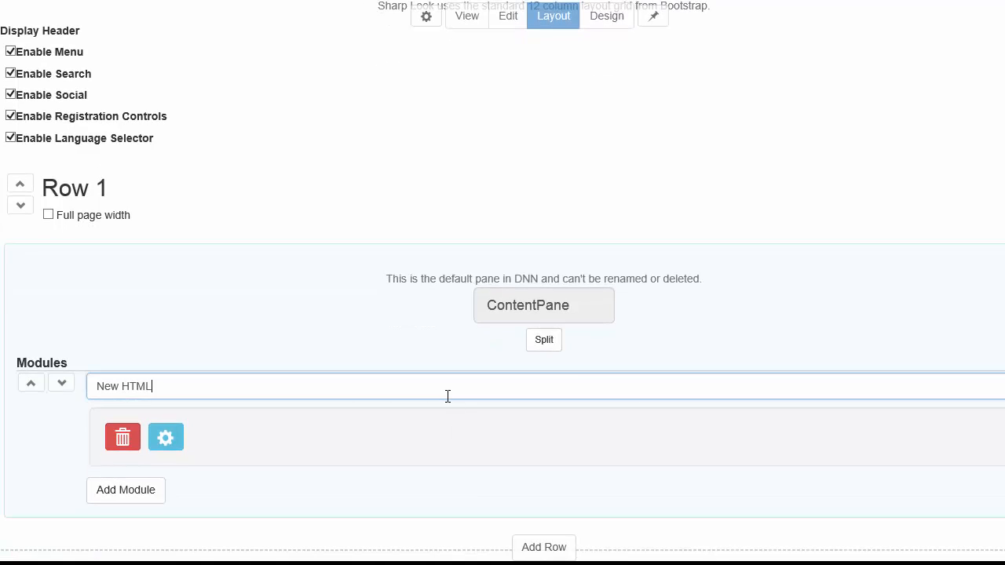
scroll(449, 397, down, 1)
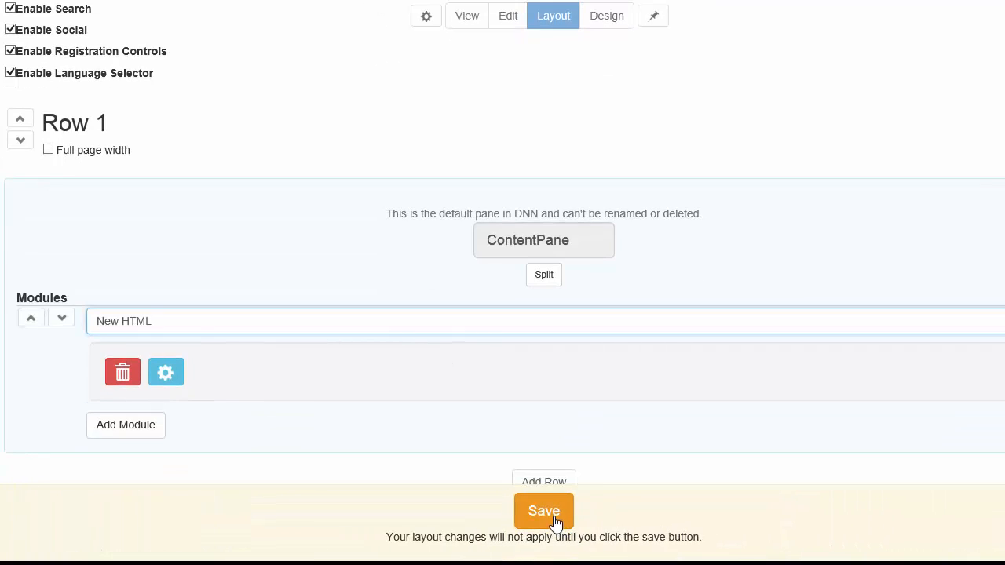
click(554, 519)
click(711, 520)
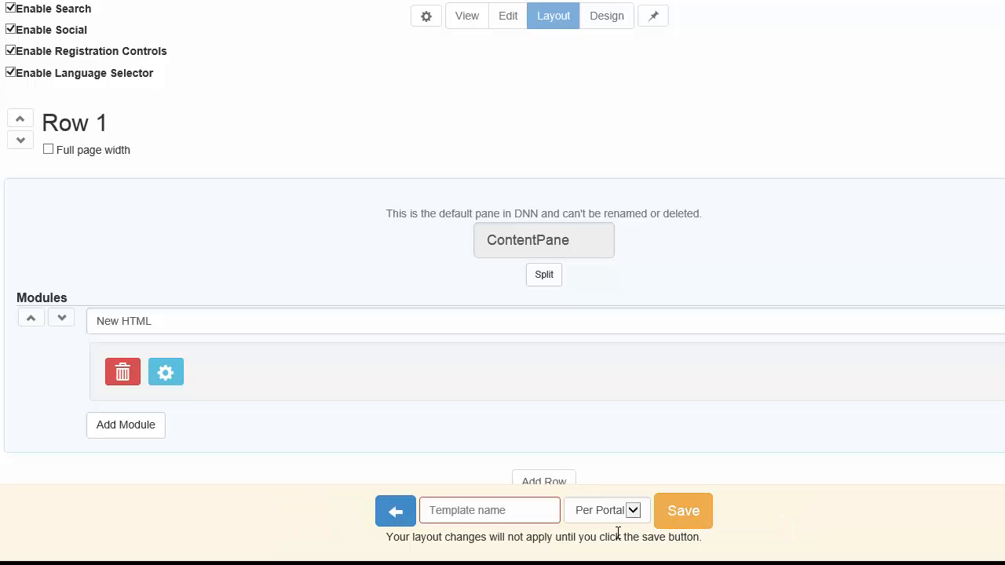
click(597, 512)
click(596, 512)
click(613, 519)
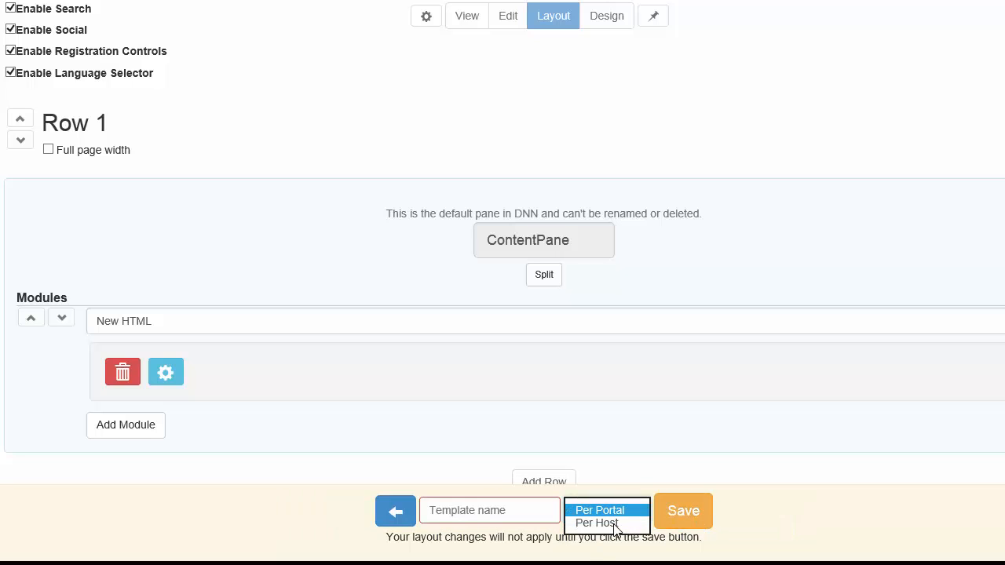
click(489, 516)
text(Sharp De)
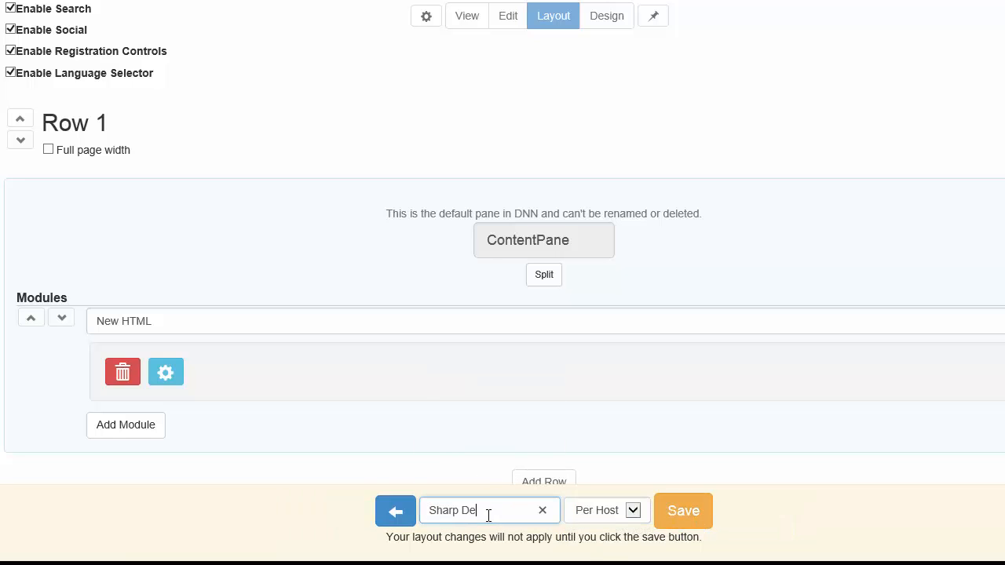
text(mo)
click(682, 512)
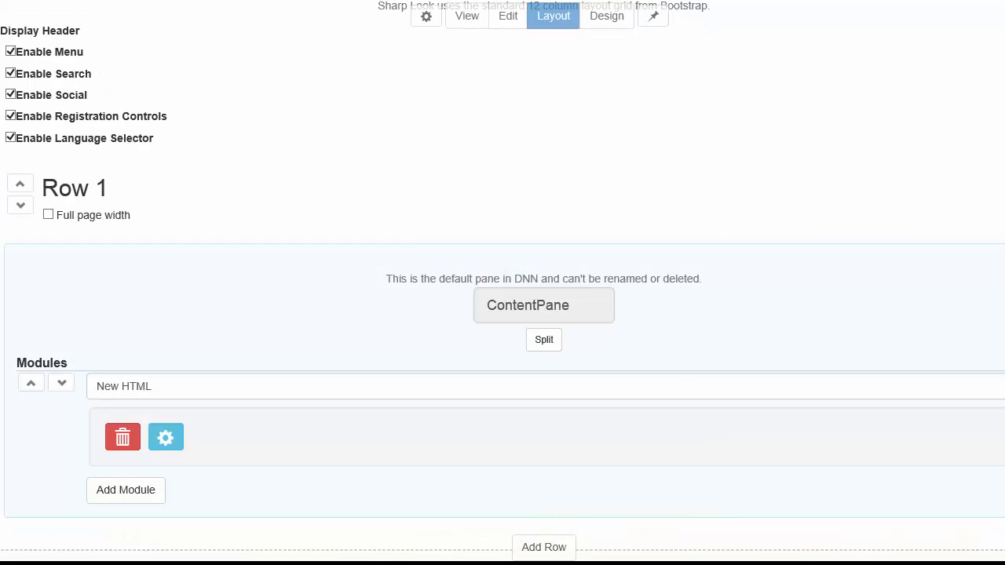
Step: Go back to the Contact Us page and bring up its advanced page settings
key(BackSpace)
key(BackSpace)
key(BackSpace)
key(Return)
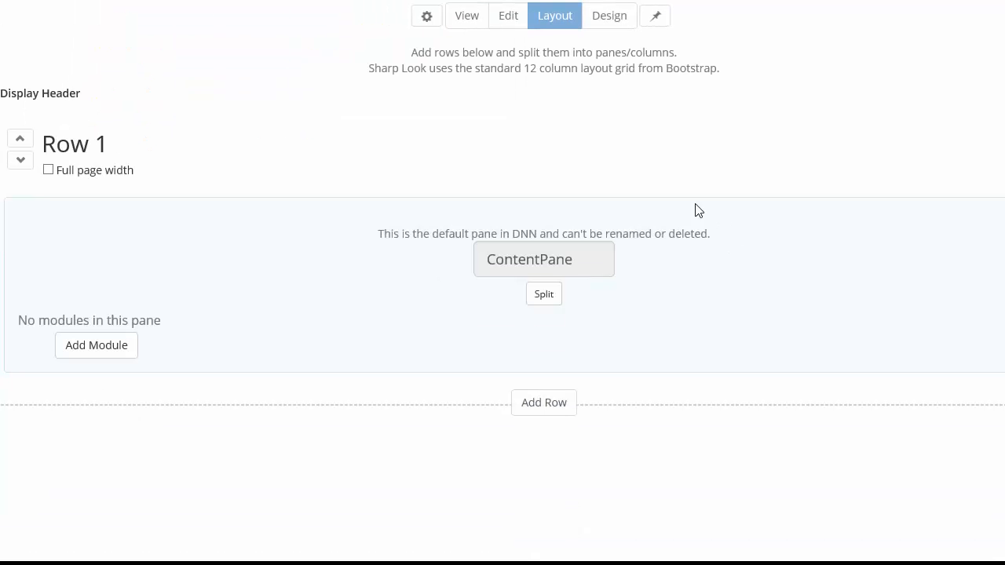
click(425, 17)
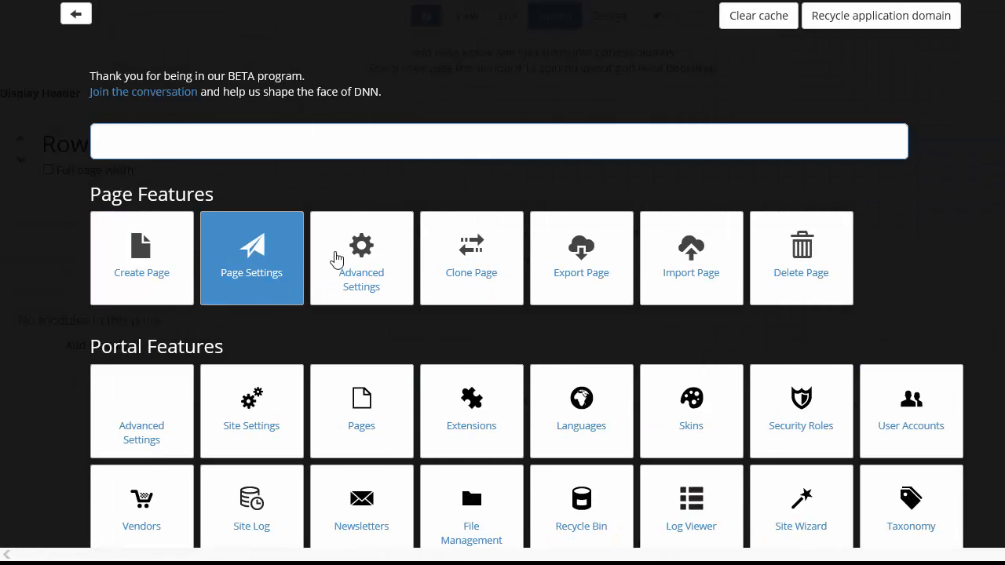
click(371, 293)
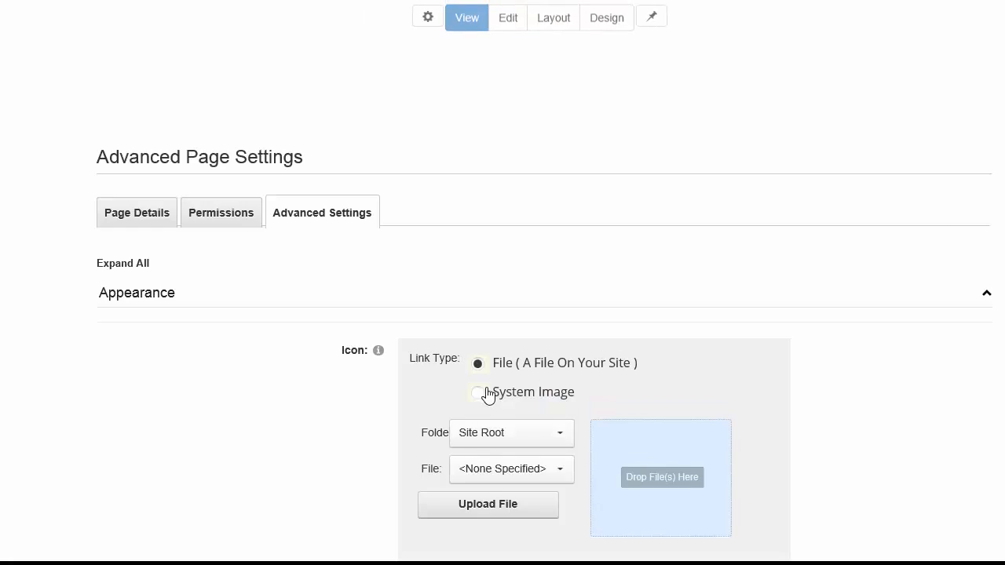
Step: Set the Contact Us page skin to Site: SharpLook - Sharp Demo, update the page and show it in Edit mode
scroll(472, 400, down, 3)
scroll(451, 345, down, 5)
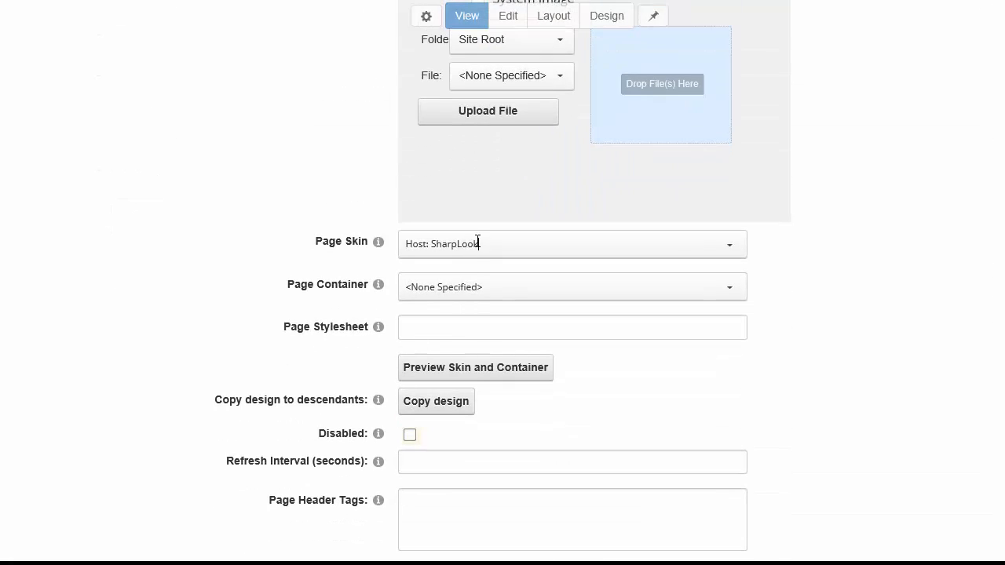
click(477, 243)
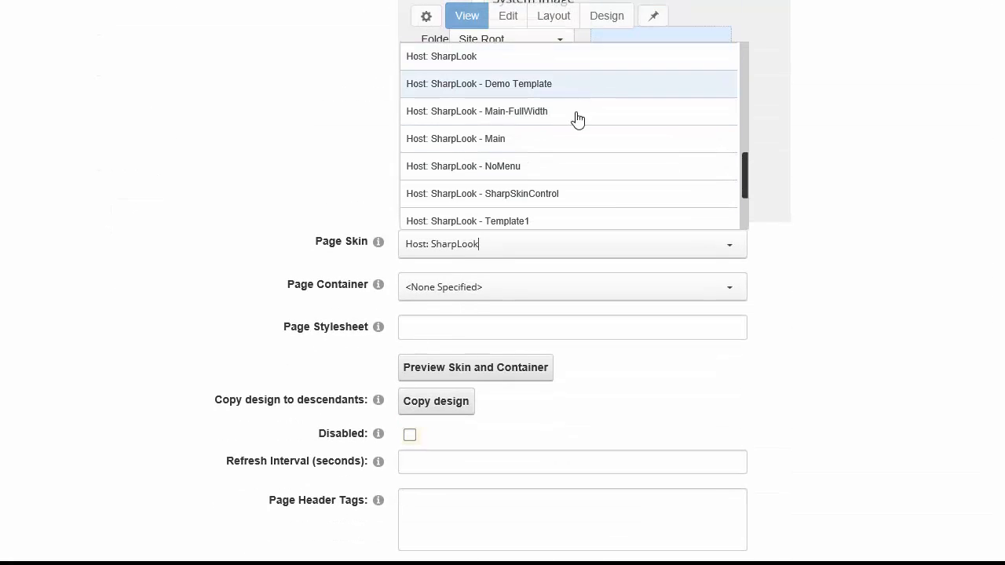
scroll(577, 117, down, 3)
scroll(570, 157, down, 1)
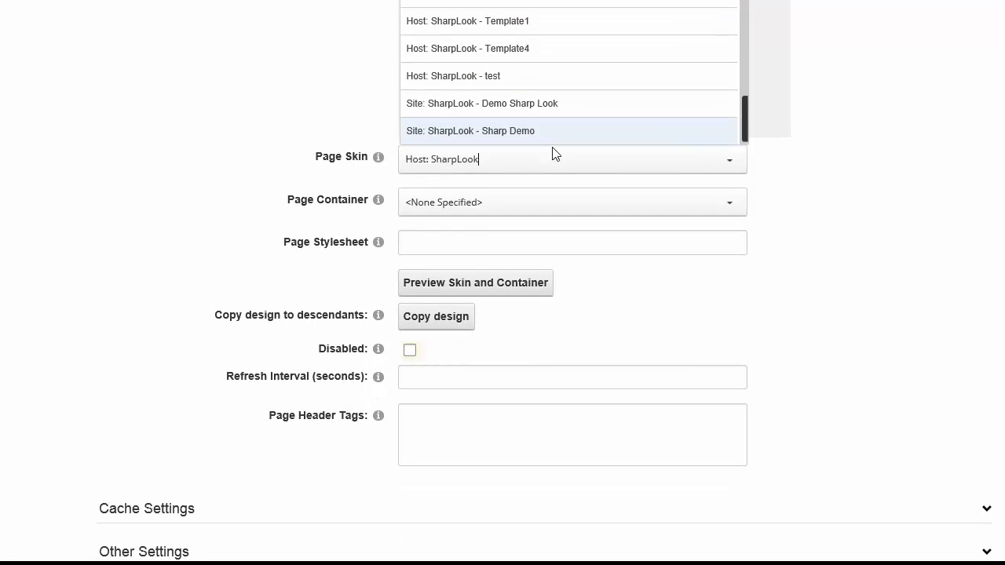
click(514, 172)
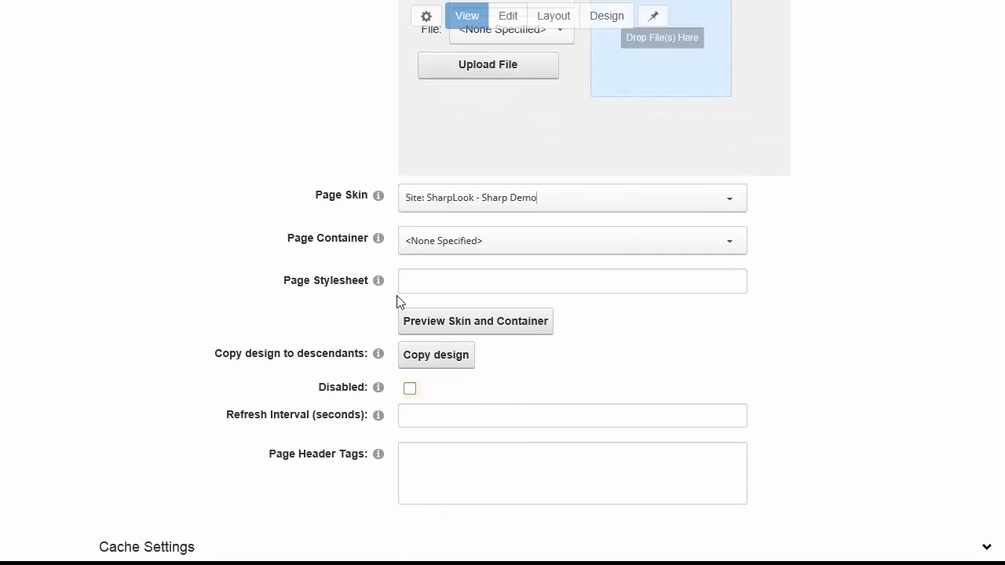
scroll(159, 354, down, 2)
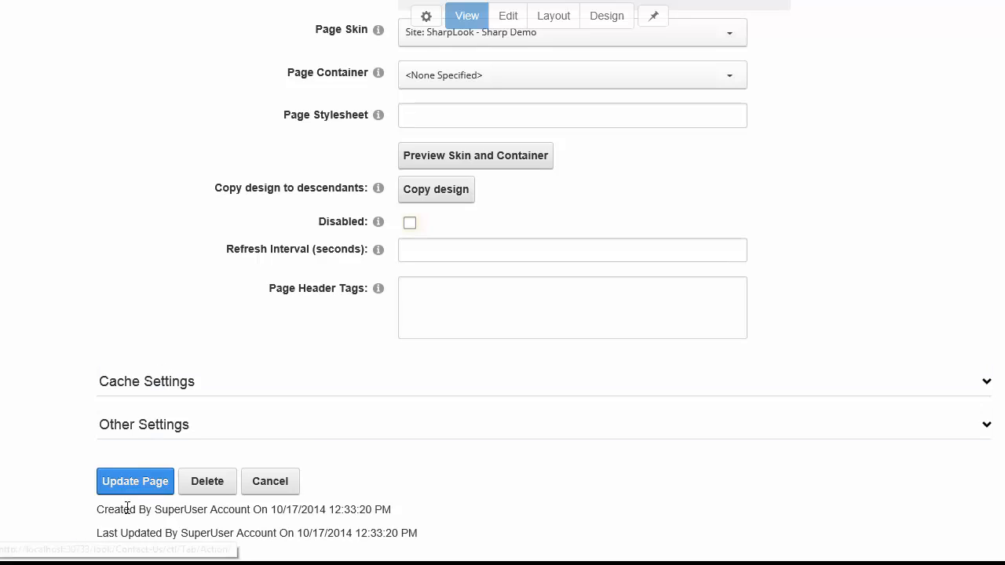
click(159, 481)
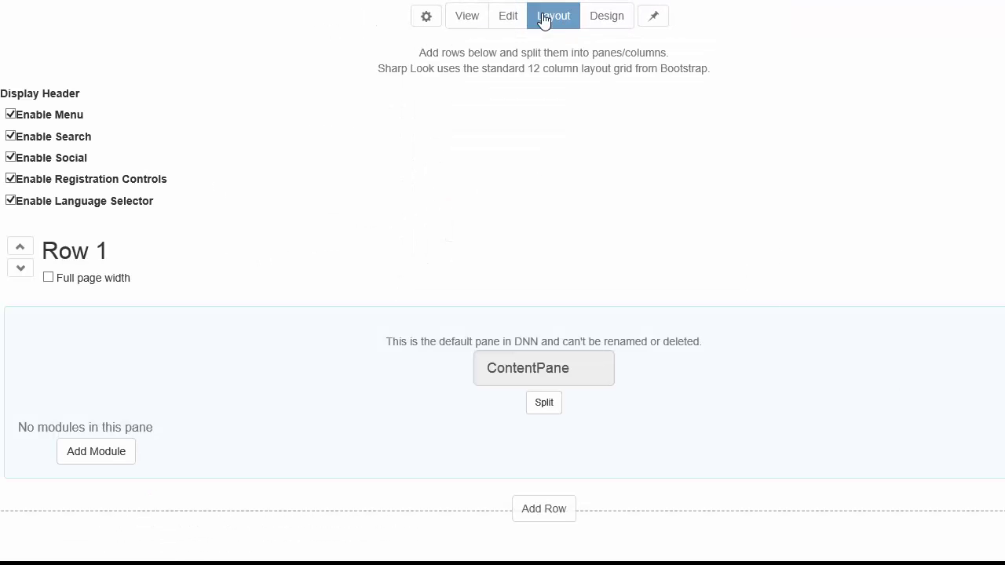
click(518, 14)
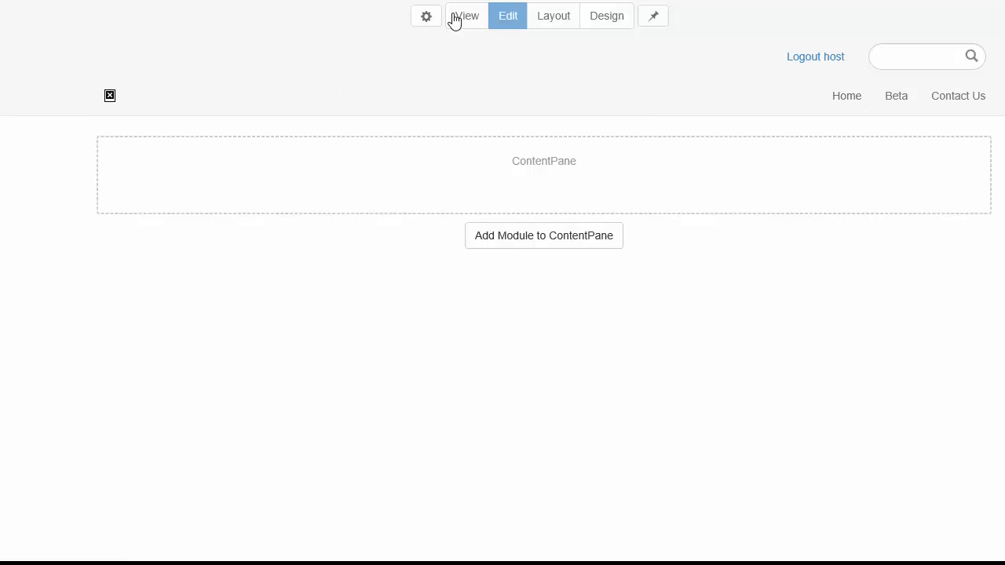
Step: Go to the Home page and open the Header module's content for editing as HTML source
click(856, 104)
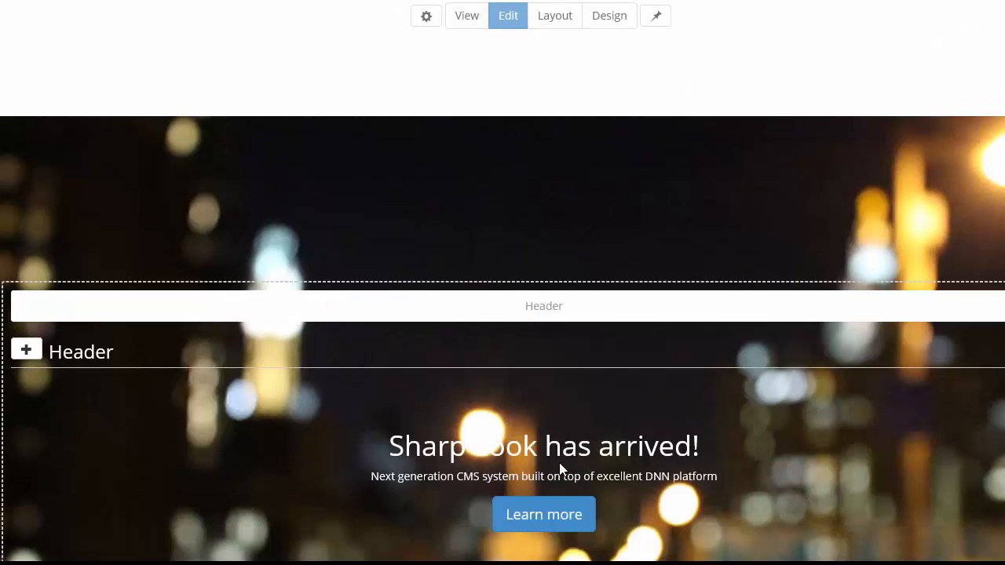
scroll(560, 469, down, 4)
scroll(550, 354, up, 2)
click(26, 180)
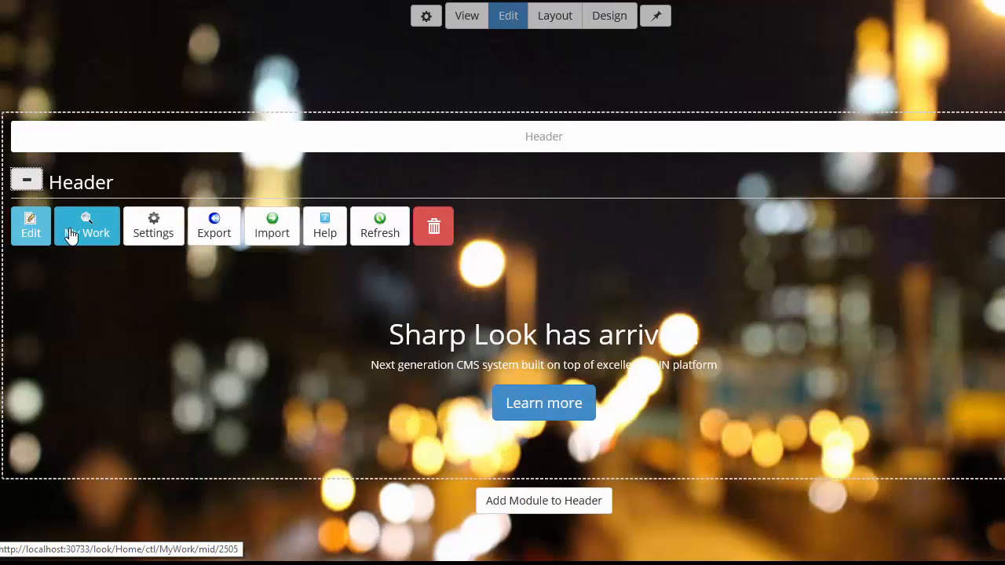
click(33, 233)
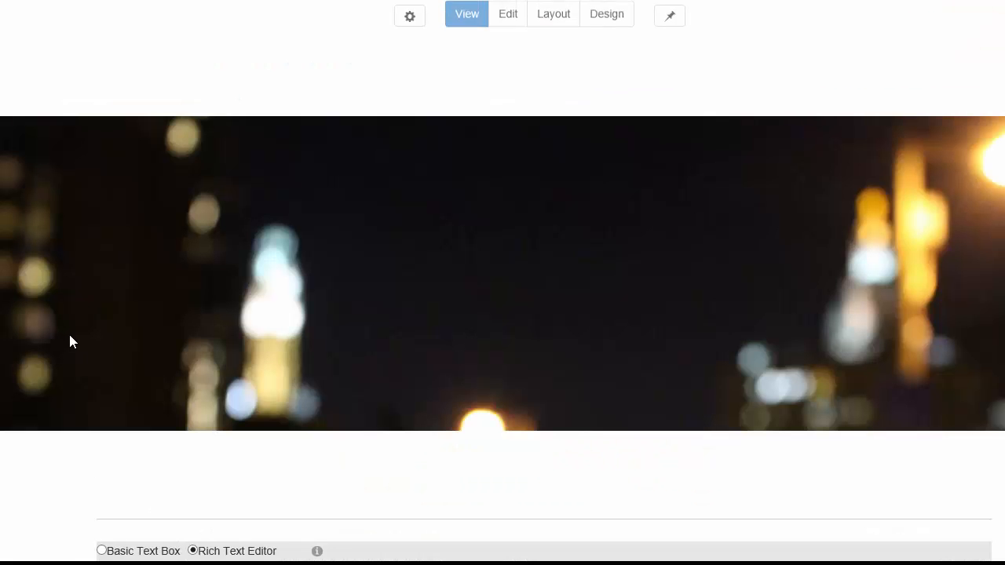
scroll(302, 359, down, 4)
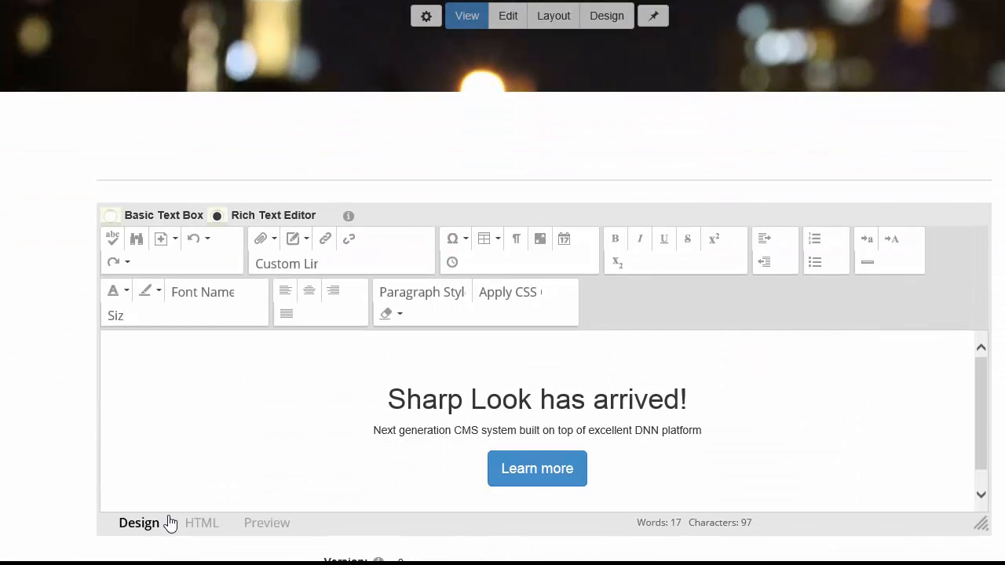
click(196, 525)
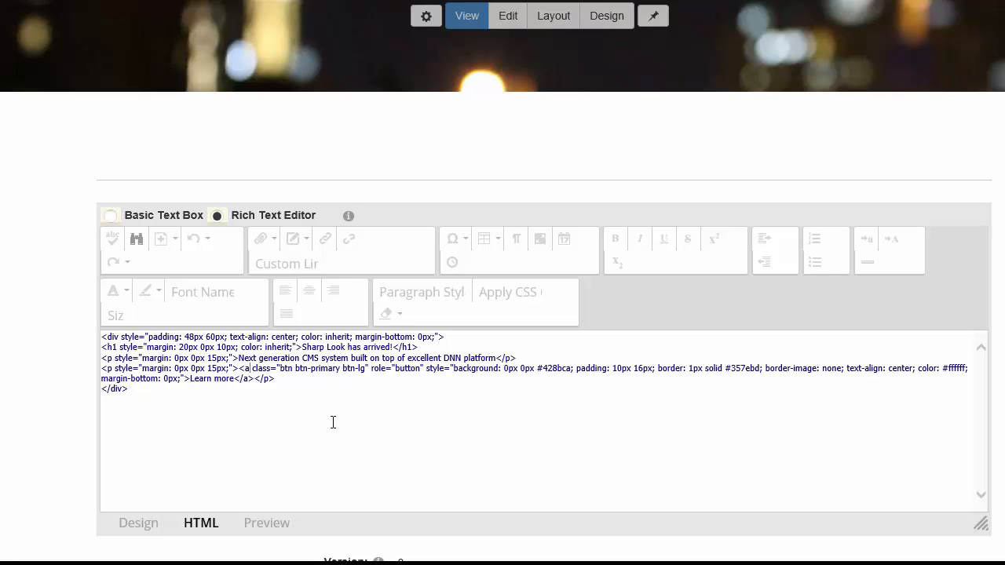
Step: Link the Learn more button to /look/beta with an href attribute and save the Header content
text(href="")
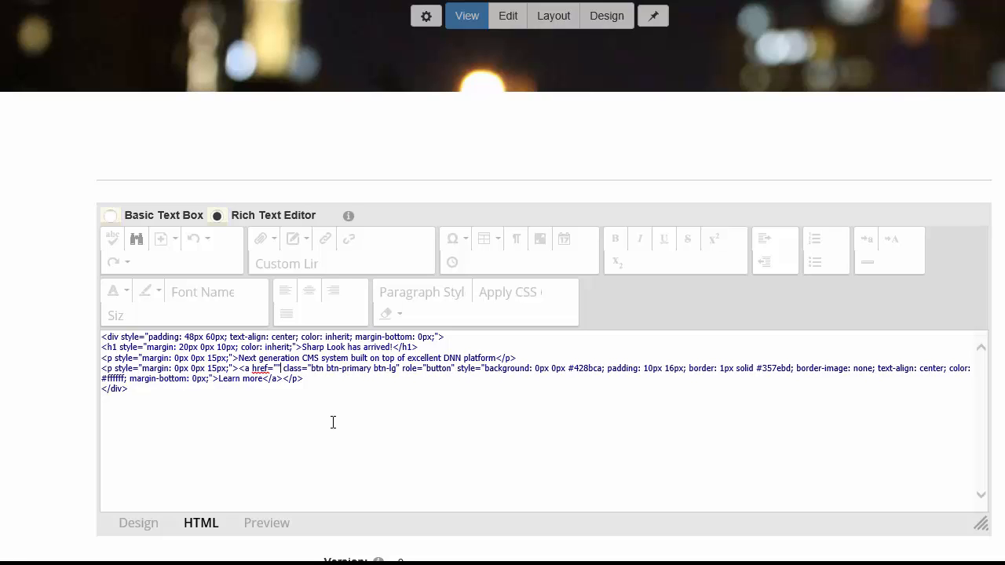
text(/look/be)
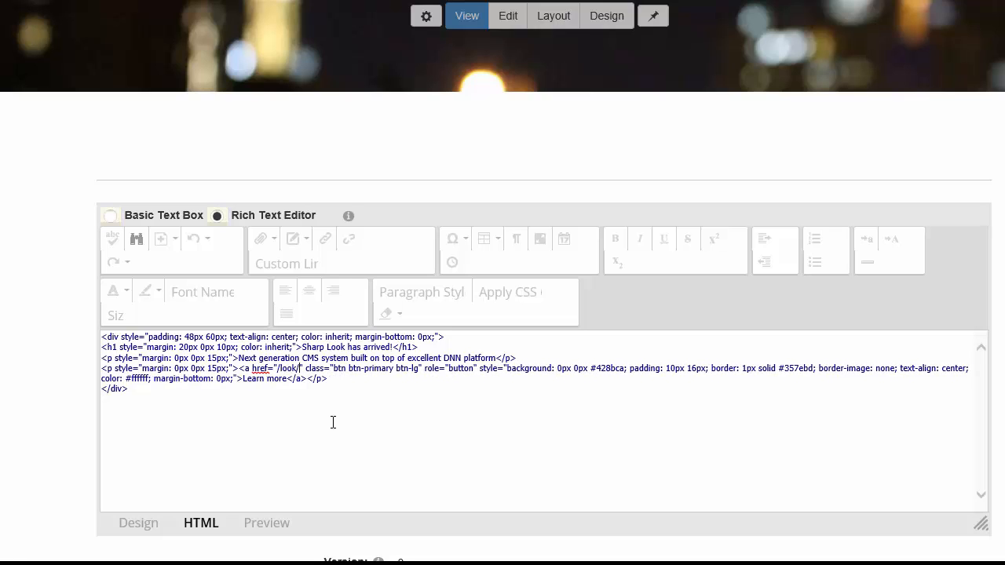
text(ta)
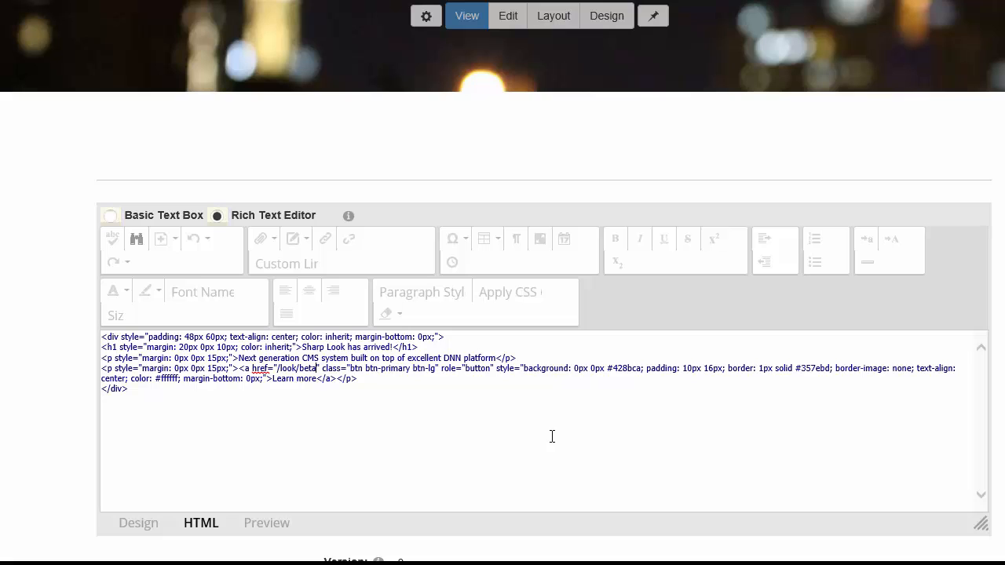
click(135, 525)
scroll(54, 464, down, 2)
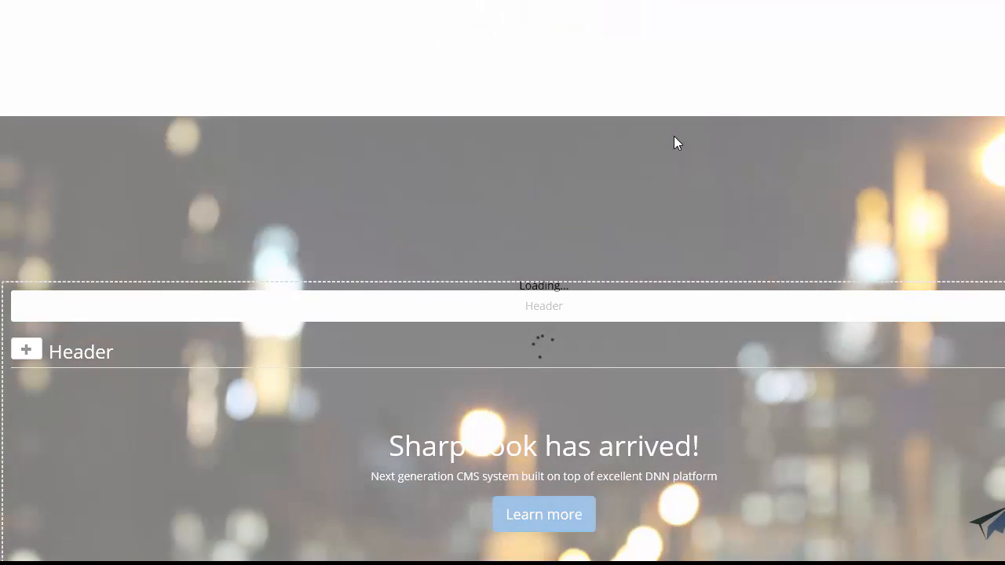
Step: Test the Learn more button on the Home page in View mode and skim the linked Beta article
scroll(502, 283, down, 2)
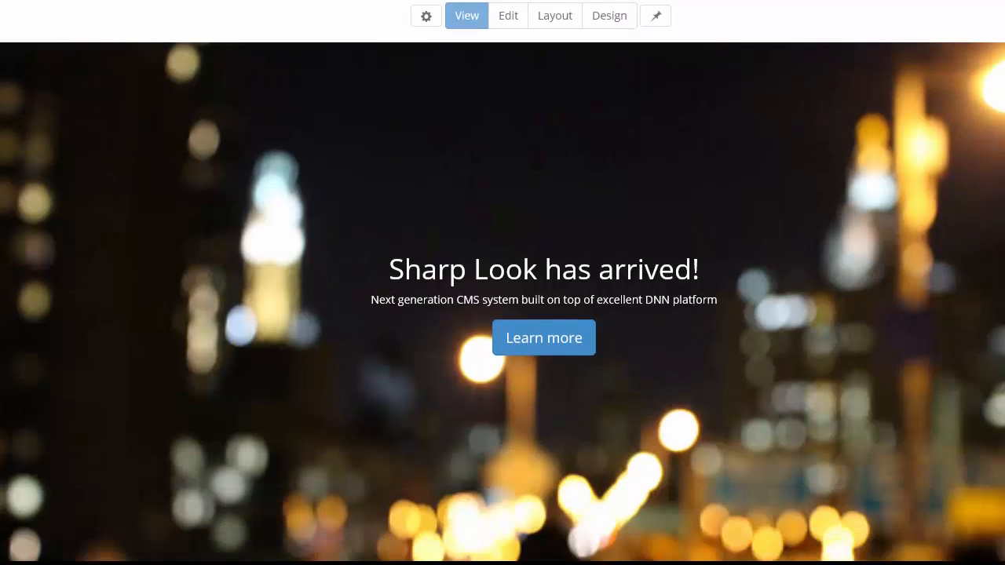
scroll(503, 282, up, 1)
scroll(502, 283, down, 1)
scroll(879, 103, down, 1)
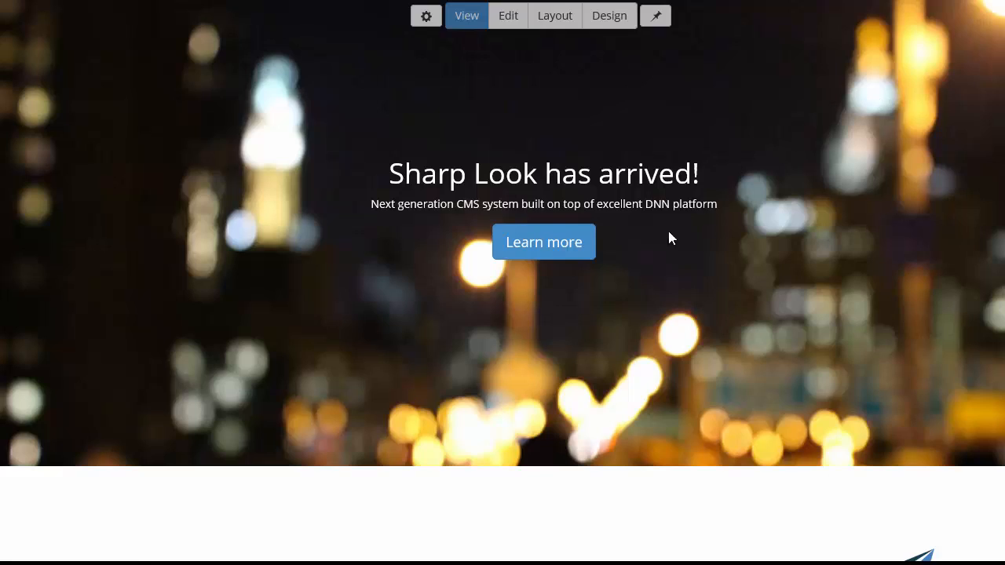
click(570, 245)
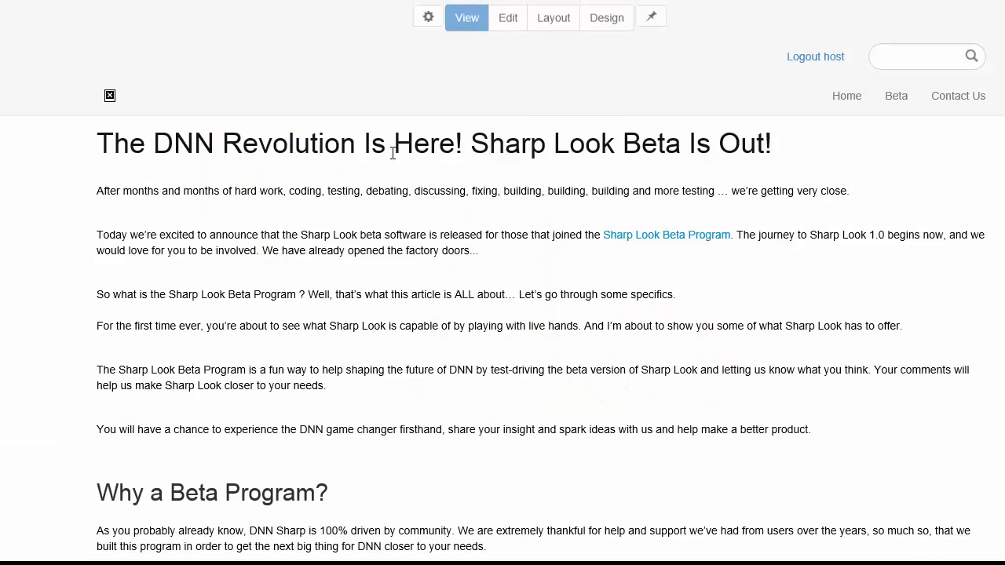
scroll(471, 122, down, 4)
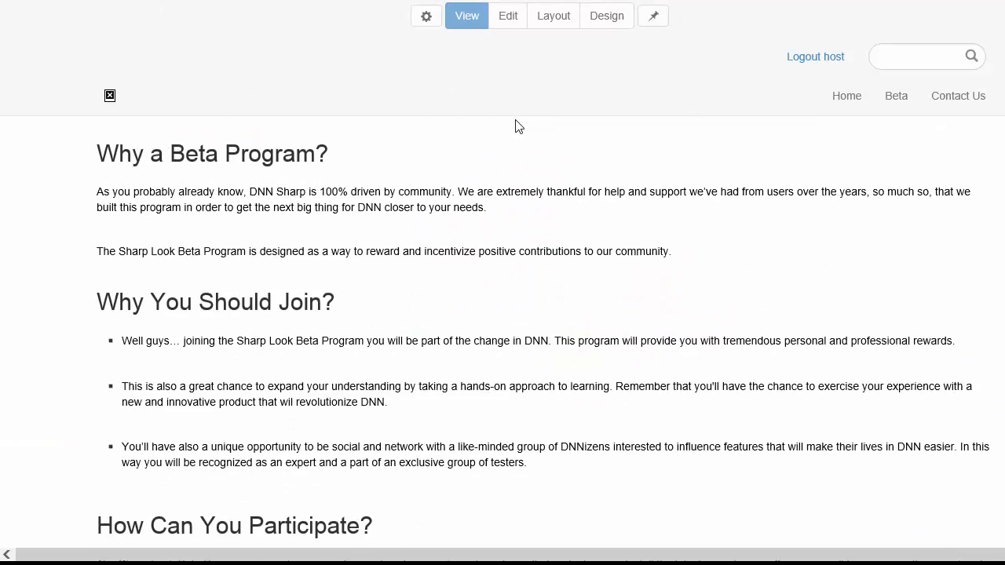
scroll(516, 126, up, 4)
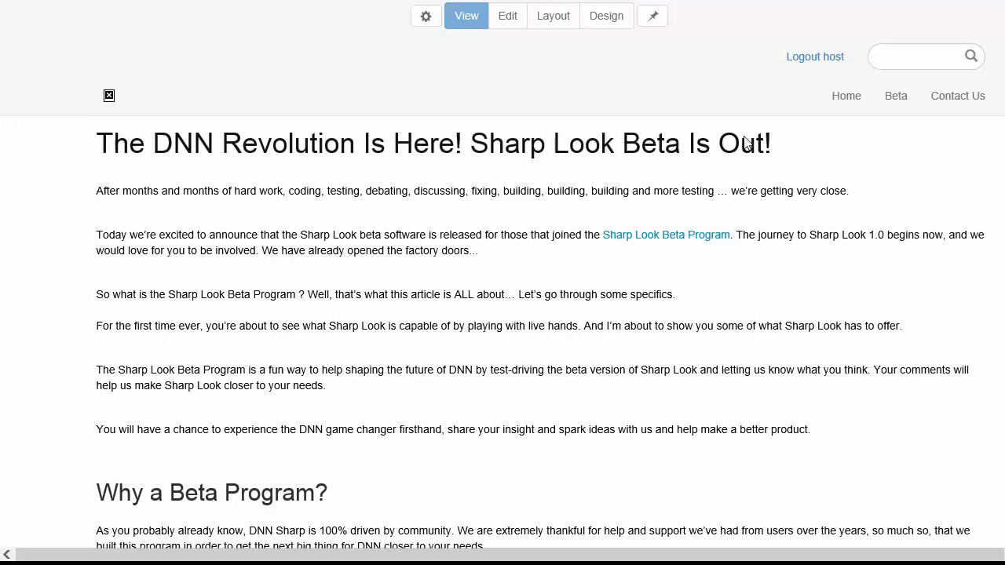
Step: Narrow the browser window and examine how the Beta article's text and images adapt down the page
drag(1004, 151, 692, 150)
scroll(553, 213, down, 18)
scroll(554, 267, down, 15)
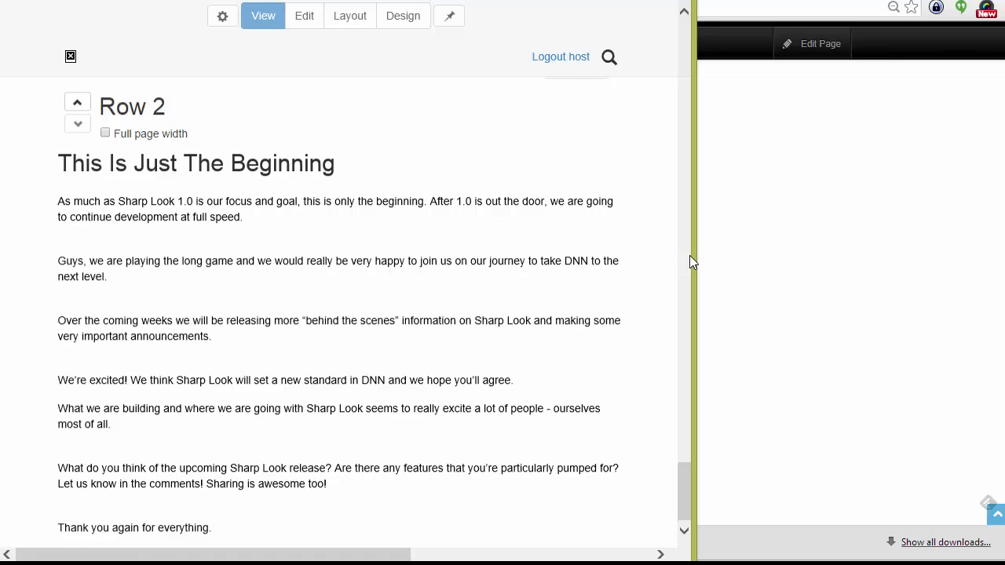
scroll(688, 255, down, 6)
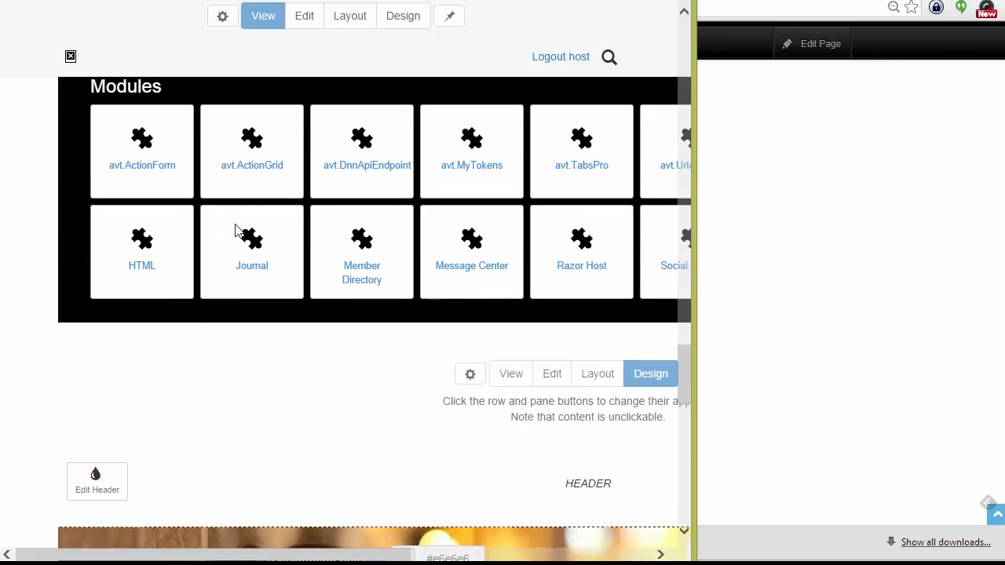
scroll(390, 431, up, 1)
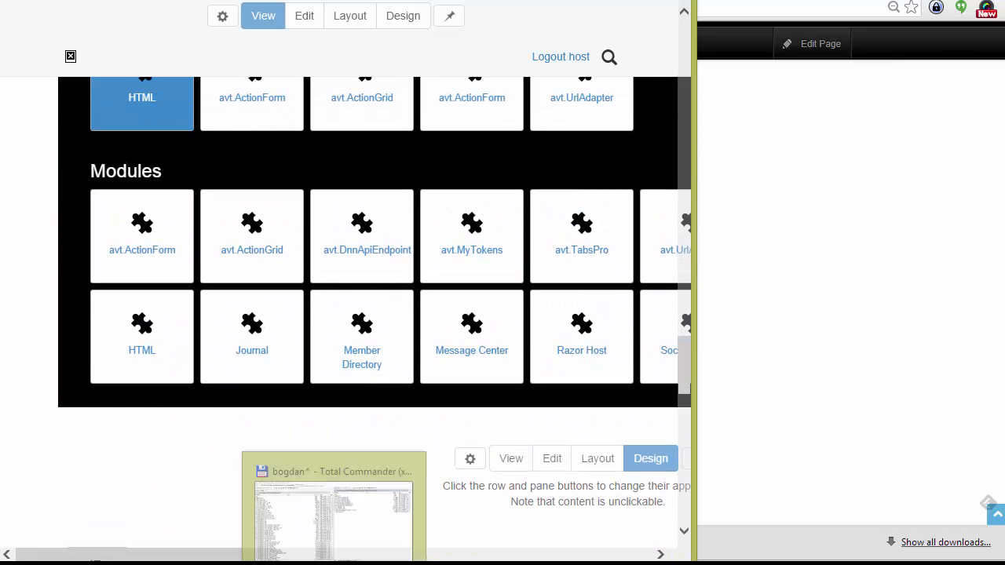
scroll(471, 377, down, 1)
scroll(471, 377, down, 1)
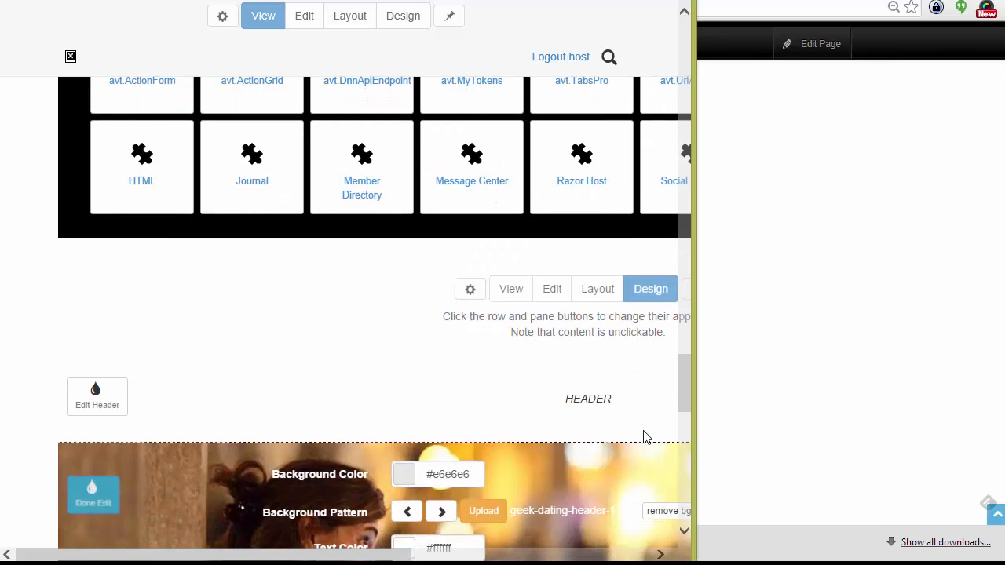
Step: Widen the browser window to compare the Beta article's layout, and narrow it again to the compact header width
drag(681, 380, 930, 26)
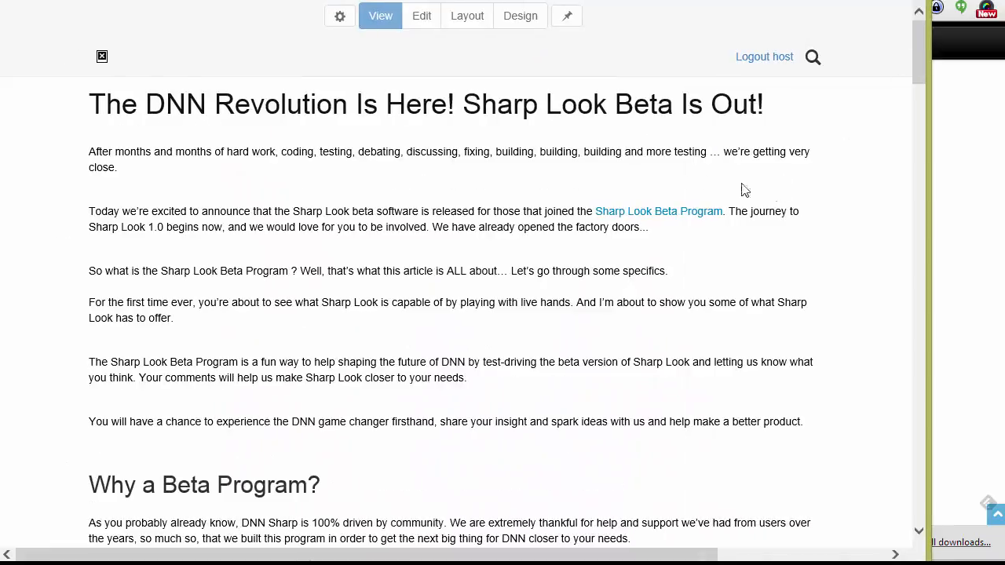
scroll(637, 167, down, 2)
scroll(596, 141, up, 2)
scroll(525, 141, down, 6)
drag(928, 134, 649, 130)
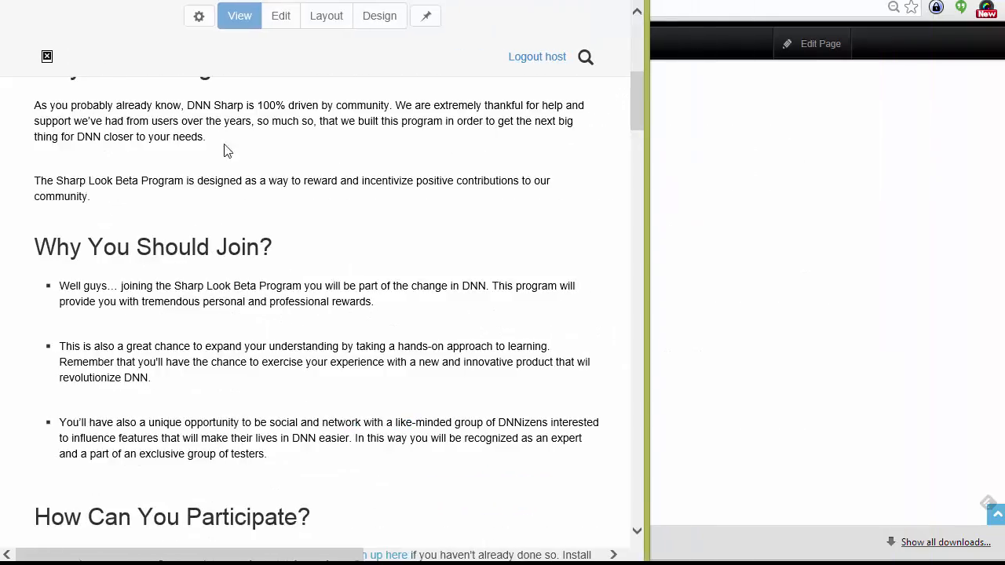
Step: Open the Contact Us page from the collapsed mobile navigation and restore the browser window to full width
click(46, 56)
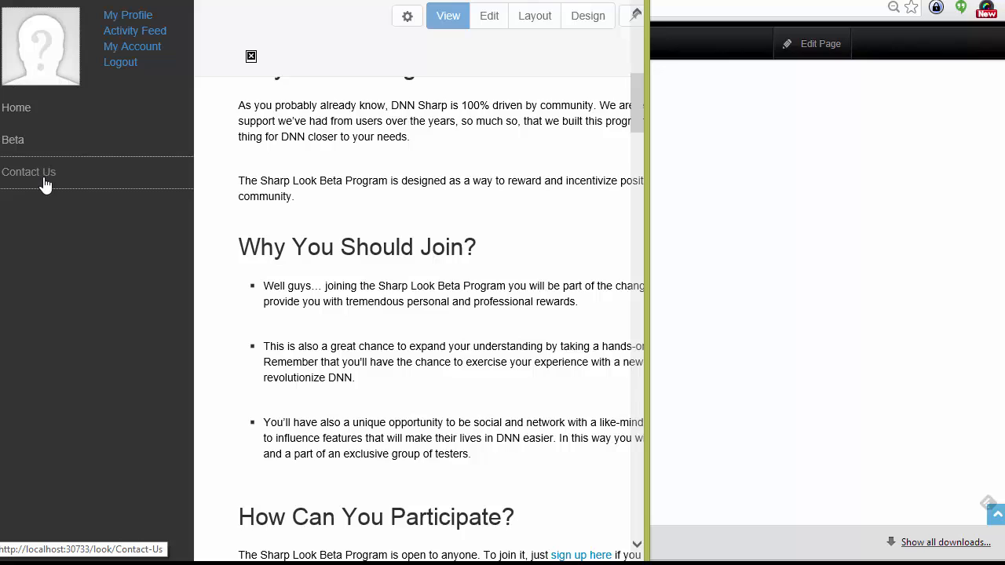
click(182, 195)
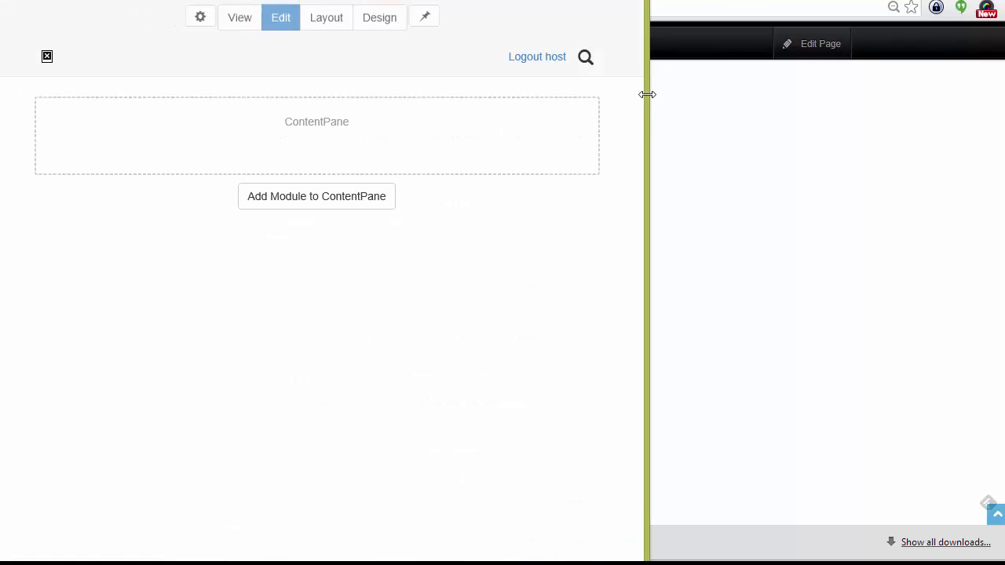
drag(646, 94, 1004, 162)
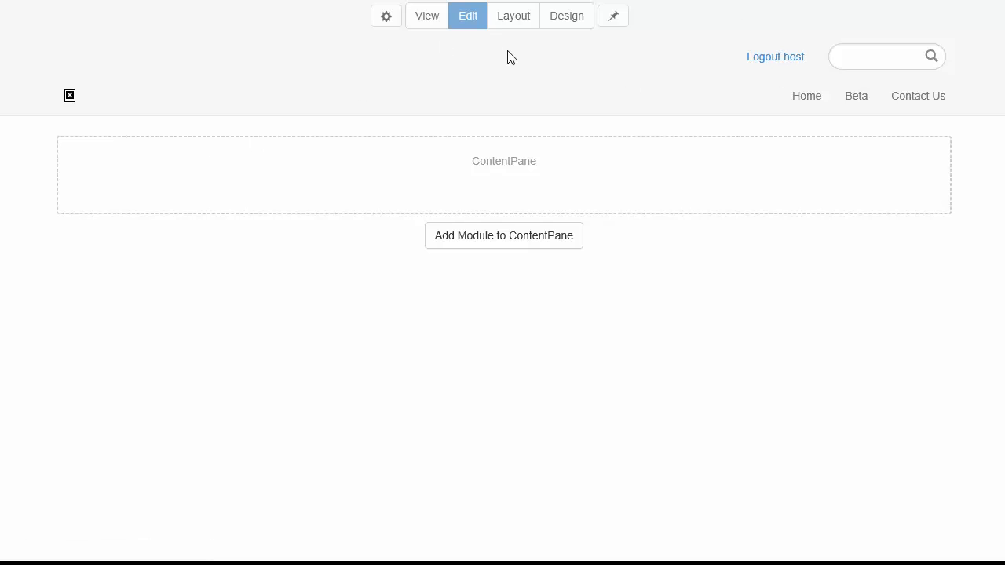
Step: Switch the Contact Us page to View mode and return to the Home page
click(428, 23)
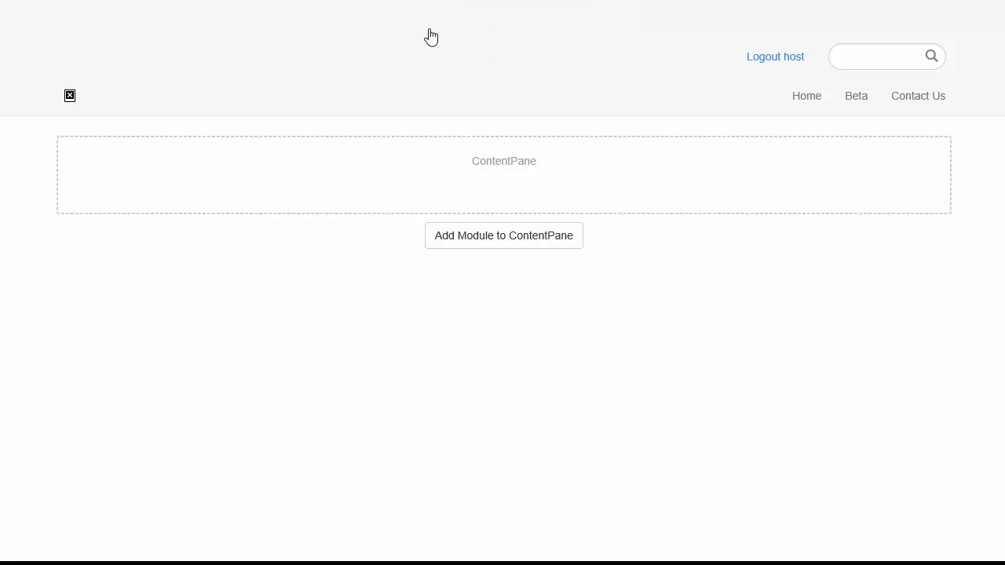
click(817, 95)
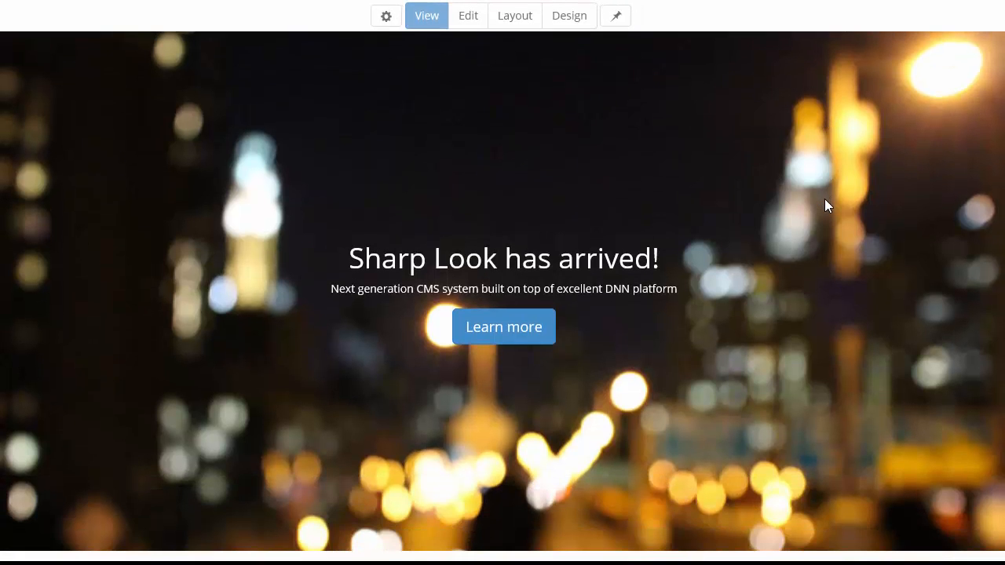
Step: Review the finished Home page from the hero banner through the Beta announcement to the image sections further down, and return to the banner
scroll(824, 199, down, 3)
scroll(825, 199, up, 2)
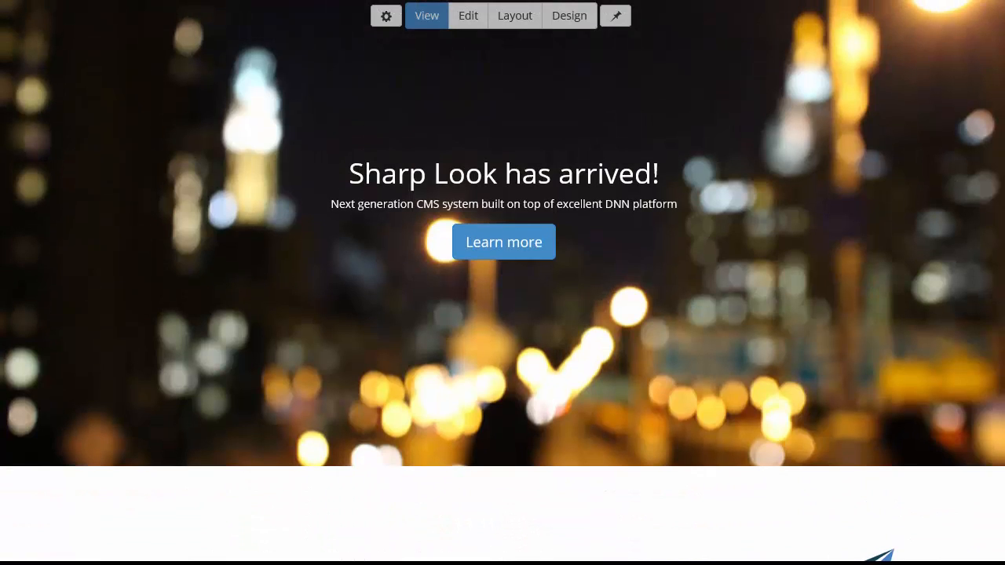
scroll(502, 268, up, 1)
scroll(328, 236, down, 6)
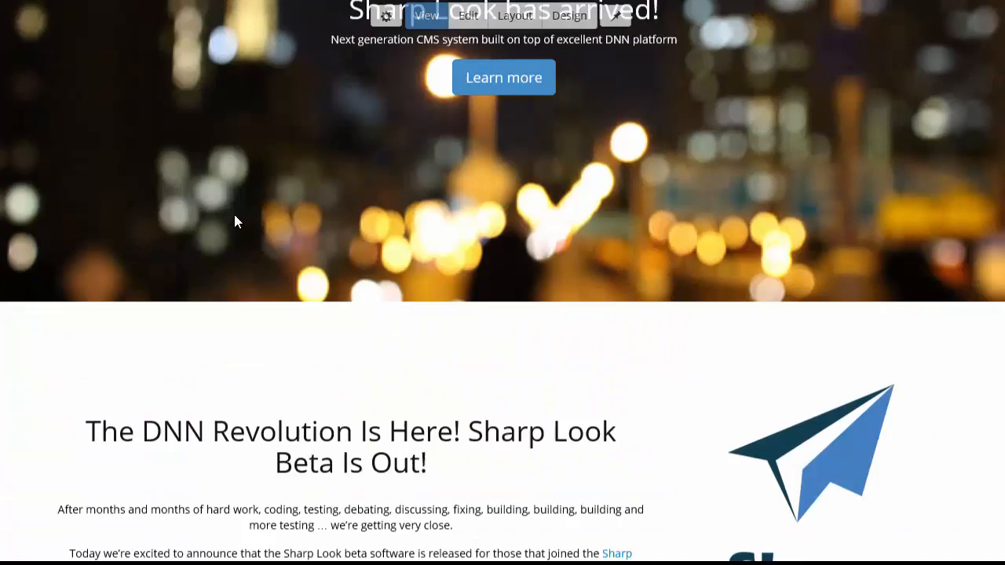
scroll(270, 265, up, 3)
scroll(268, 266, down, 7)
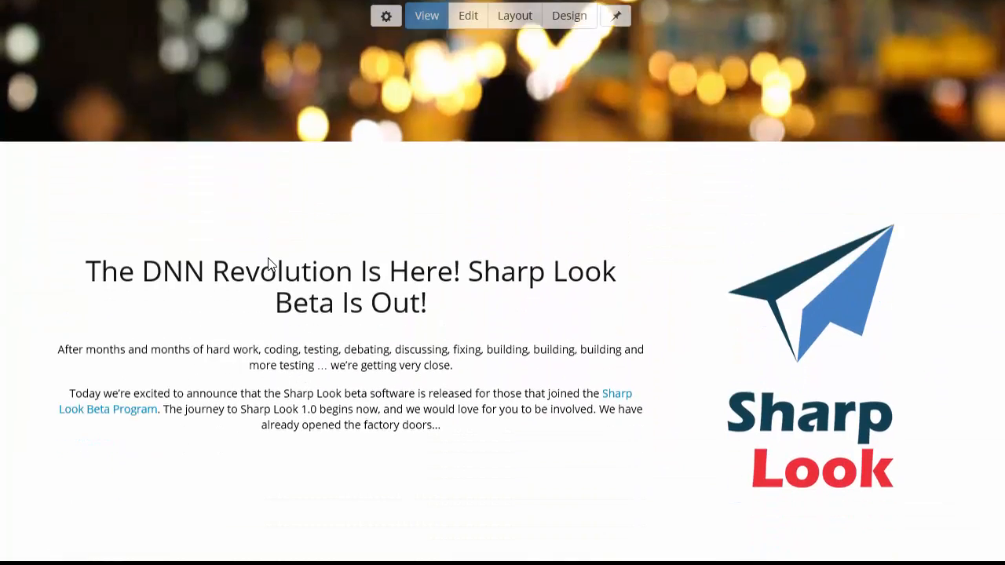
scroll(269, 266, down, 6)
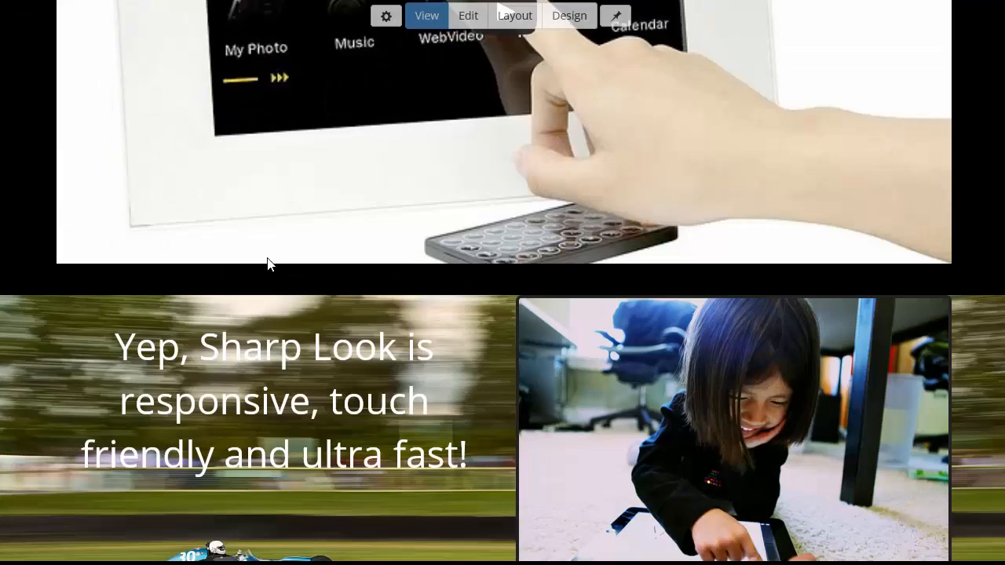
scroll(269, 265, up, 15)
scroll(350, 369, down, 3)
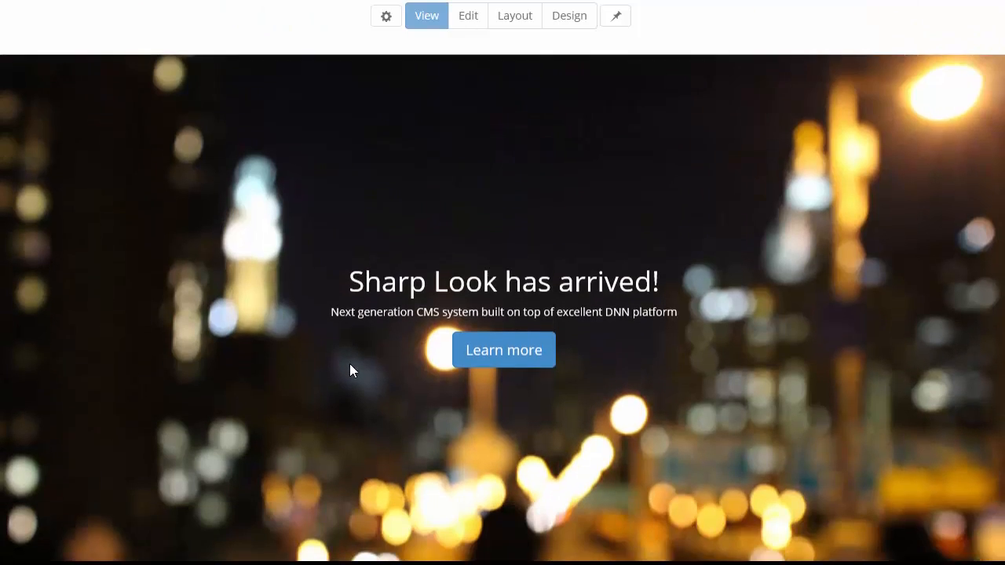
scroll(350, 370, up, 2)
scroll(350, 371, down, 2)
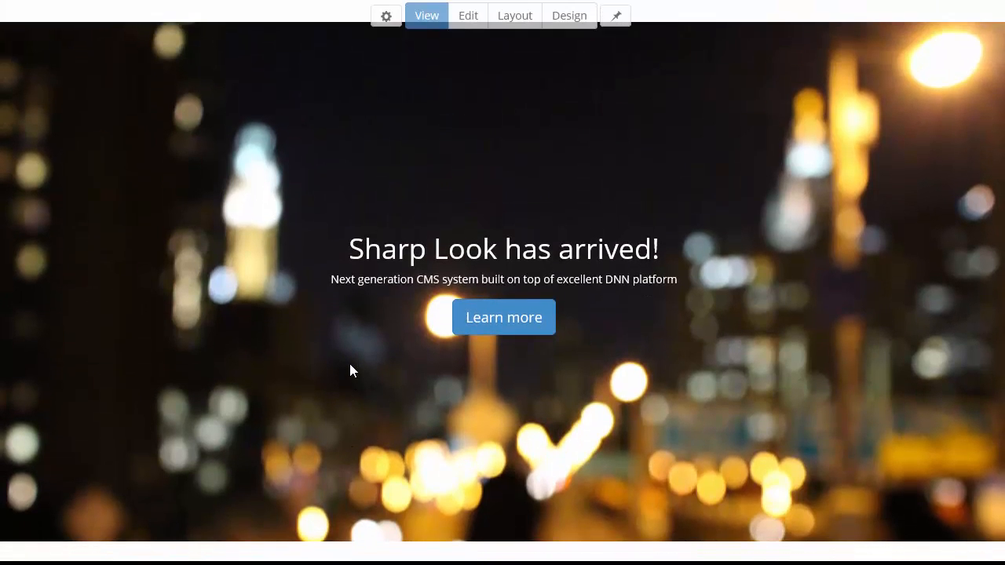
scroll(350, 371, up, 2)
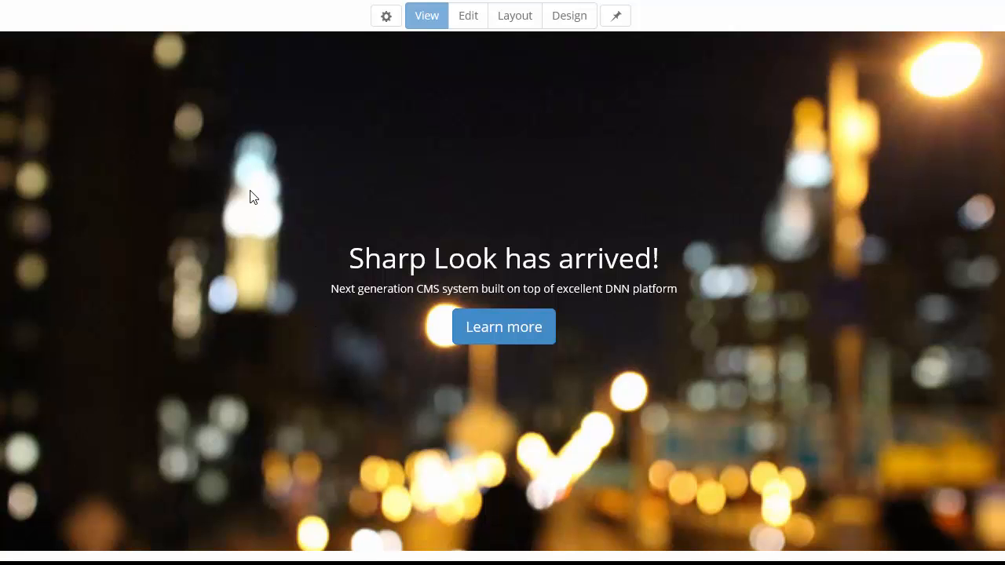
scroll(250, 190, down, 1)
scroll(249, 192, up, 1)
scroll(237, 206, down, 1)
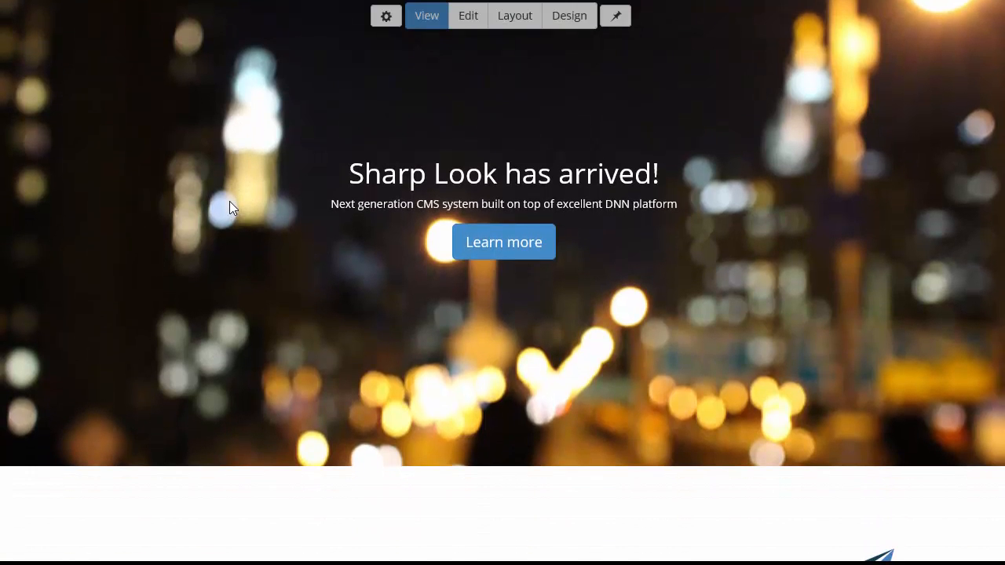